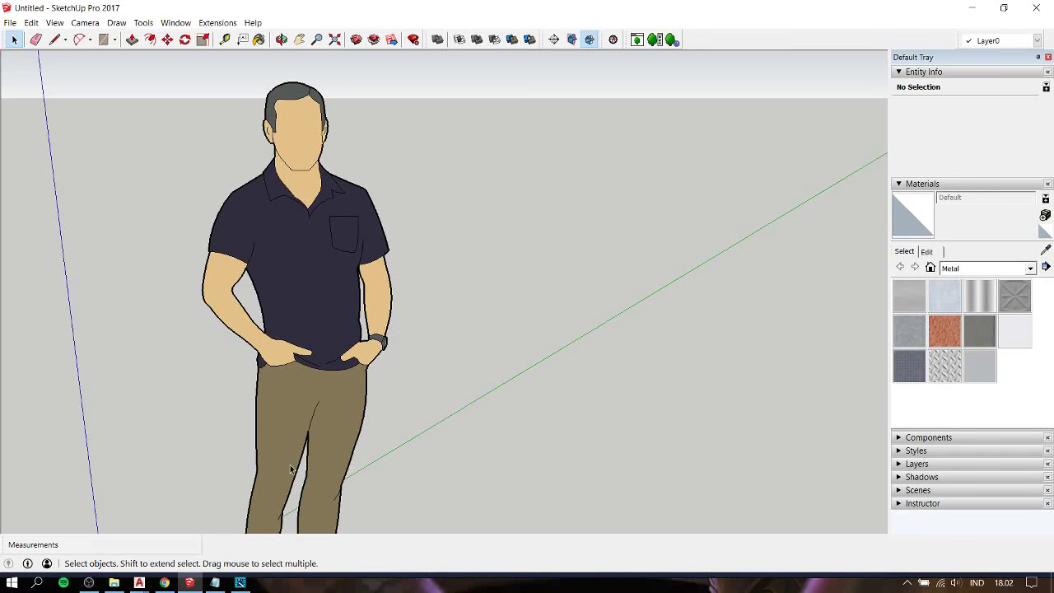
- Write the Notepad intro greeting the Sekecup channel and announcing today's hotel TV cabinet using 3d warehouse
click(215, 583)
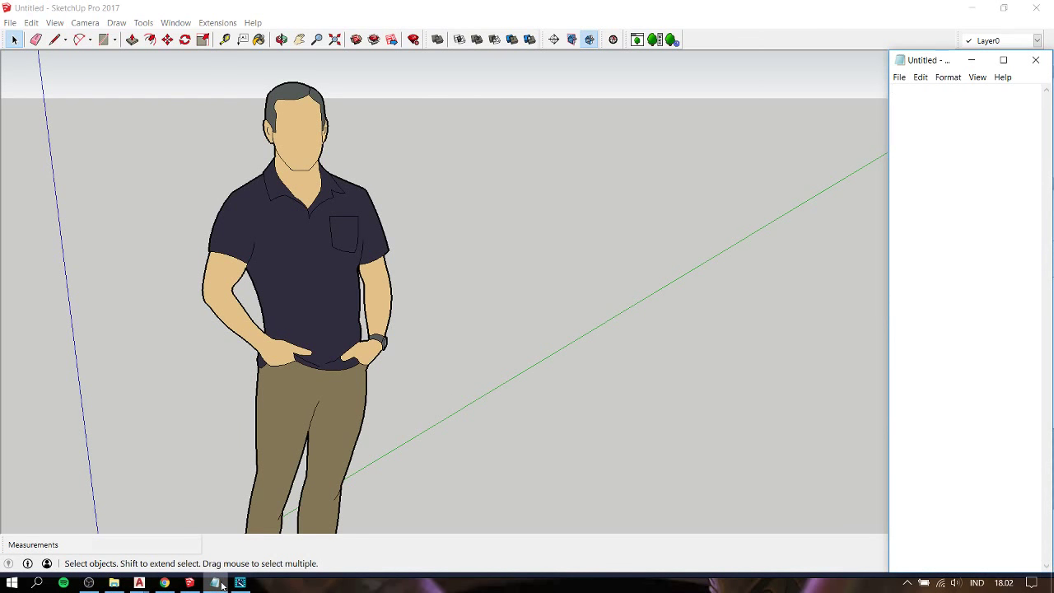
text(helloooow)
text(ww ever)
text(yone!  )
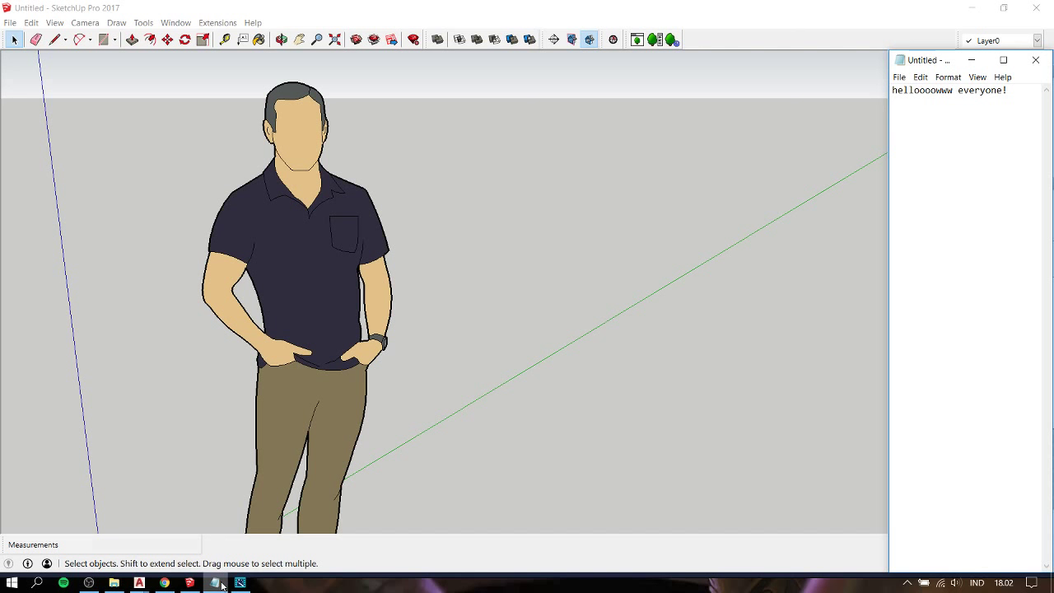
text(welcom)
text(e to)
text( Sekecu)
text(p chann)
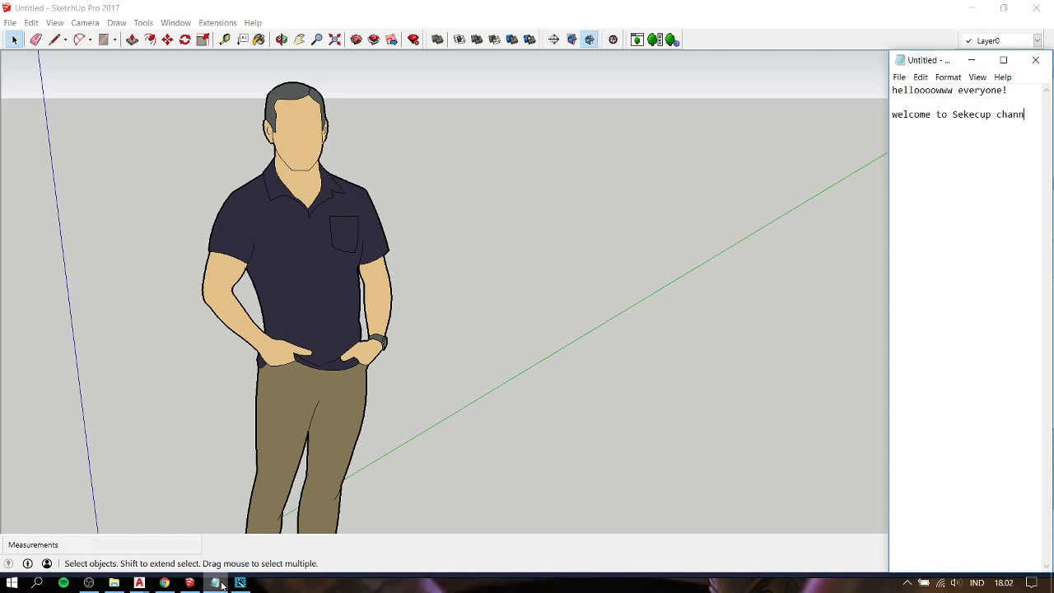
text(el)
key(Return)
text(ad)
key(BackSpace)
key(BackSpace)
text(today,)
text( wea)
key(BackSpace)
text(re g)
text(oing to )
text(create a )
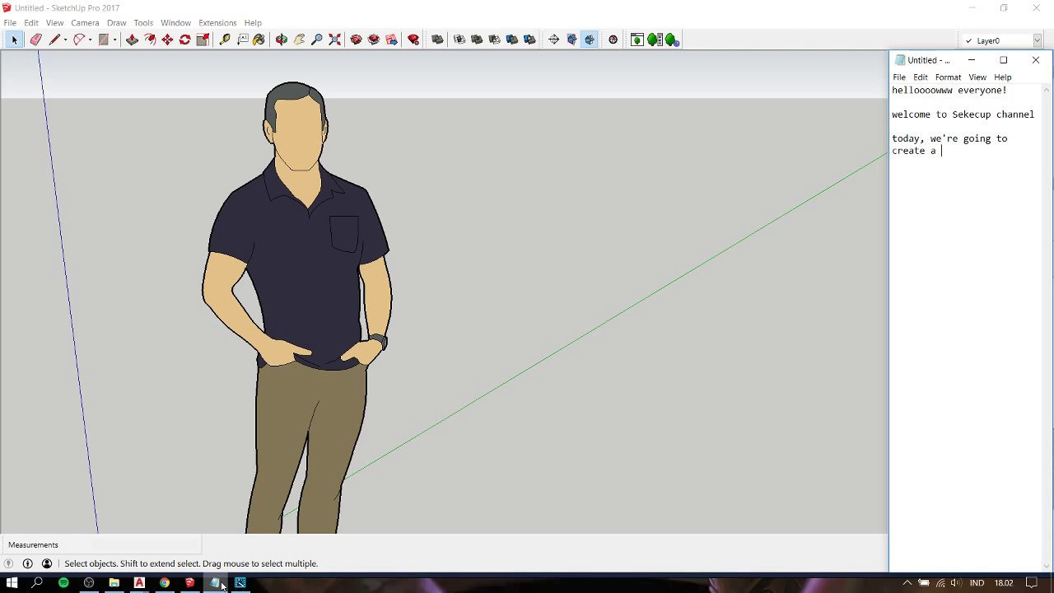
text(TV )
text(cabinet )
text(for )
text(h)
text(otel)
text(.  )
text(this )
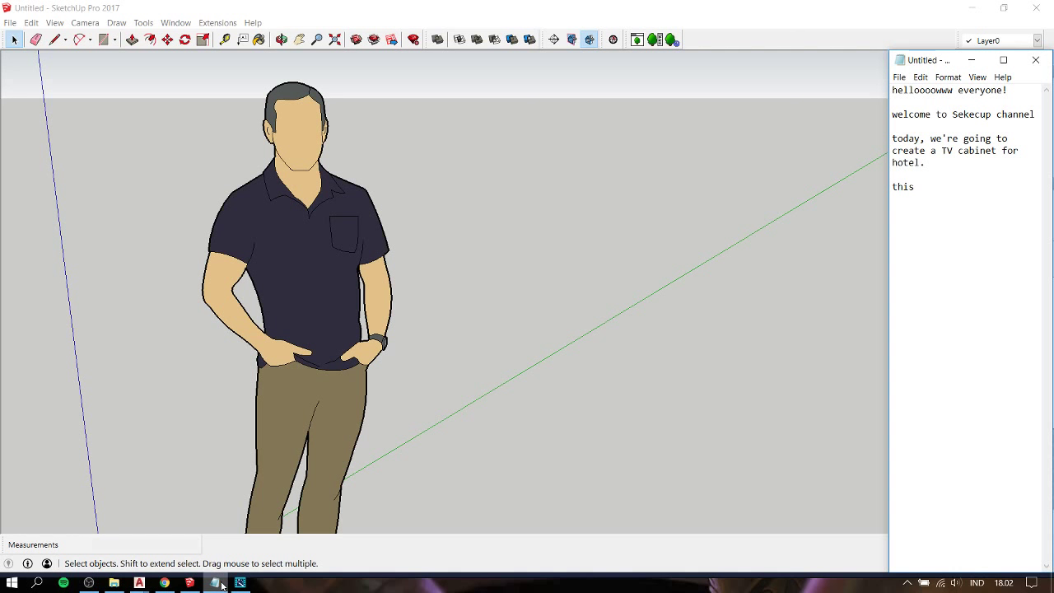
text(time )
text(we a)
text(re gonna )
text(use)
text( 3d ware)
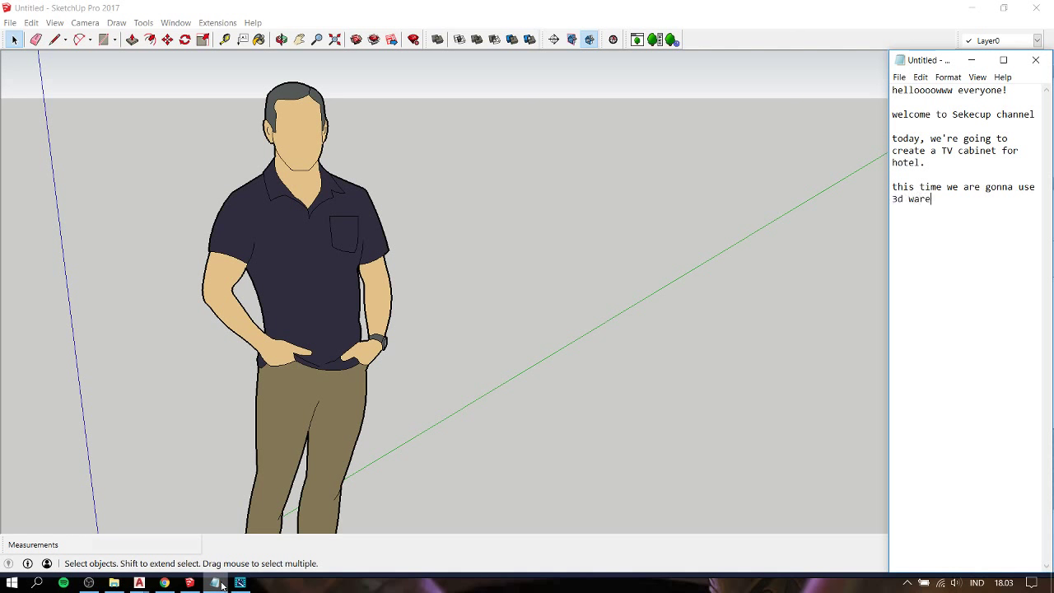
text(house.)
- Add the lines 'before that, we need to create the panel first' and 'as usual, lets import the CAD'
key(Return)
text(be)
text(fore that)
text(, we nee)
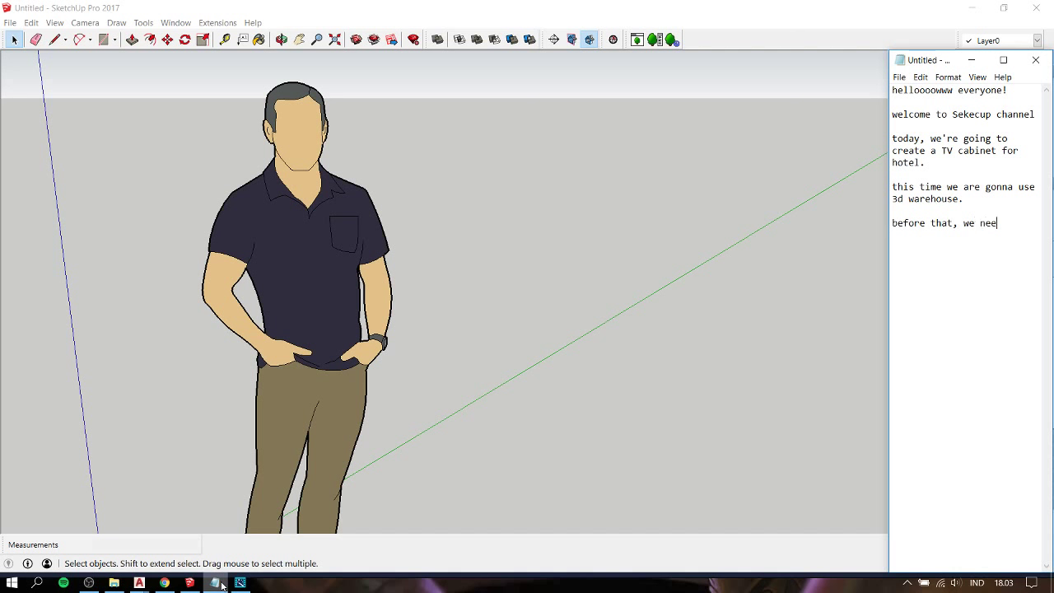
text(d to c)
text(reate the)
text( panel fir)
text(st.)
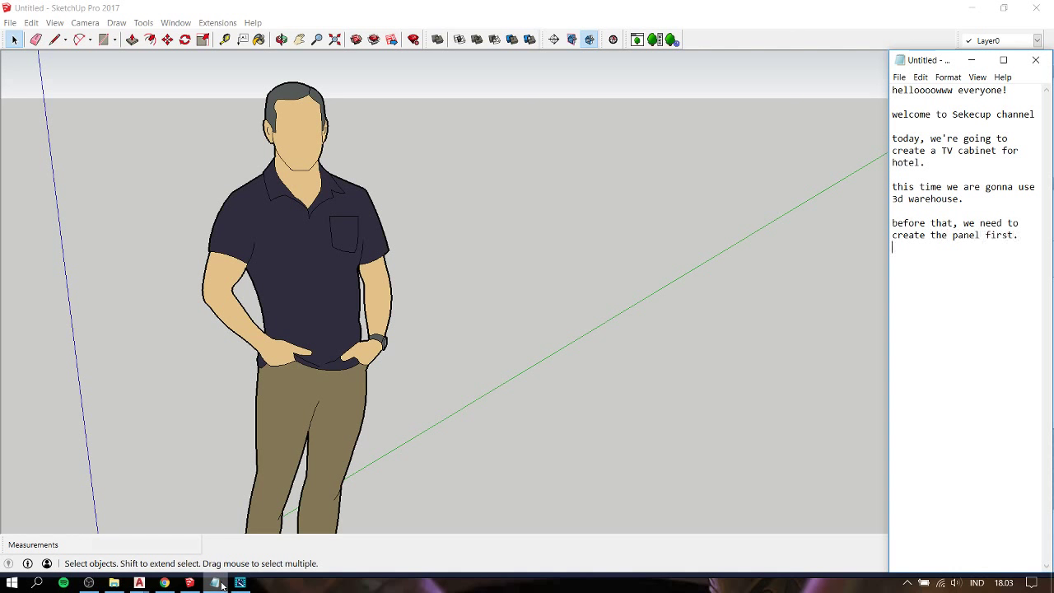
key(Return)
text(as usual)
text(, we)
key(BackSpace)
key(BackSpace)
text(lets )
text(impo)
text(rt the CA)
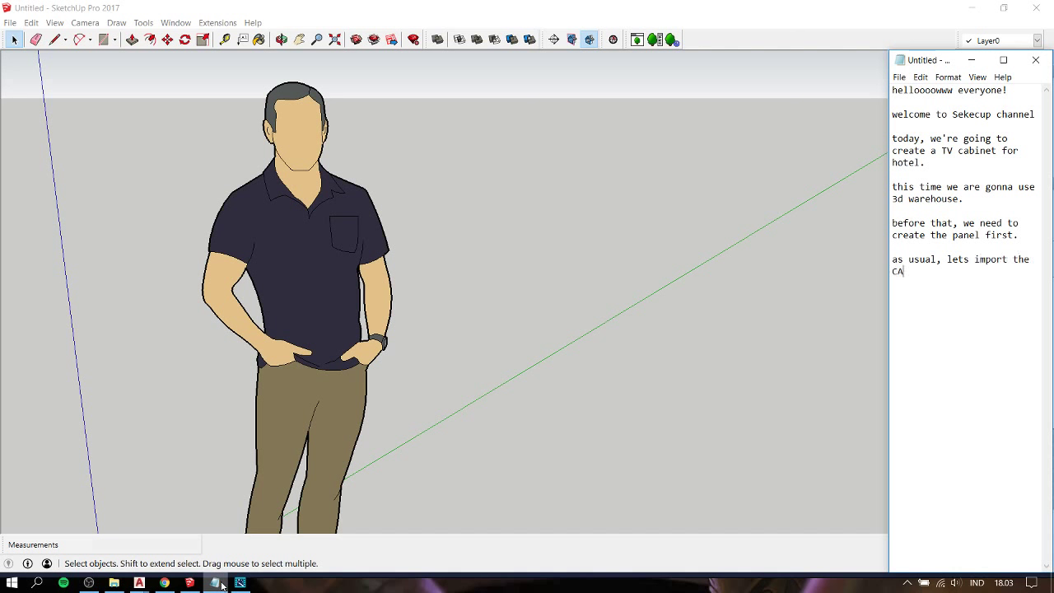
text(D!)
key(Return)
- Import tv cabinet twin.dwg through File > Import and place it in the model
click(10, 23)
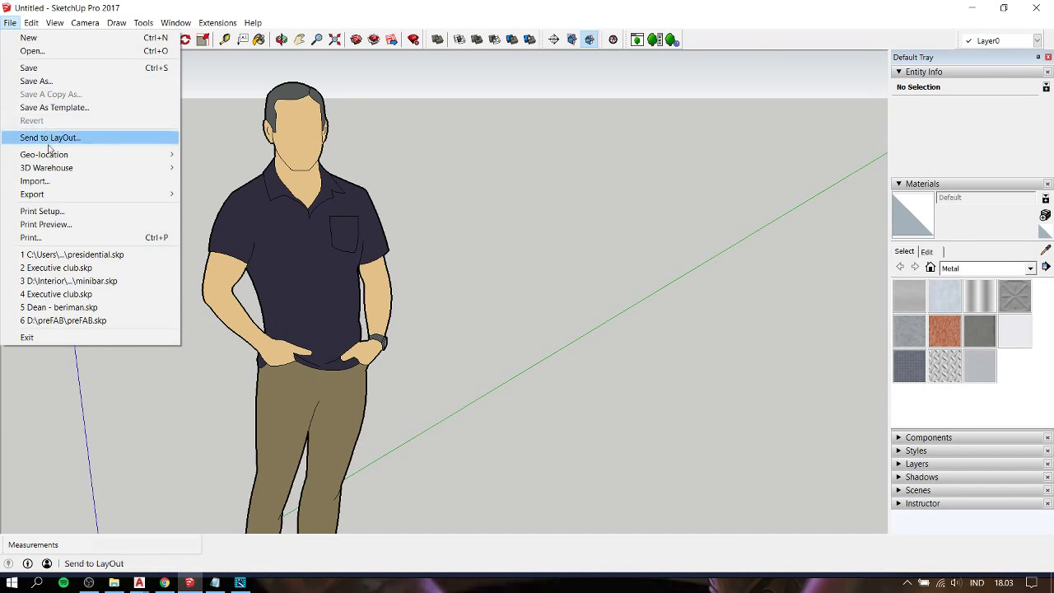
click(37, 181)
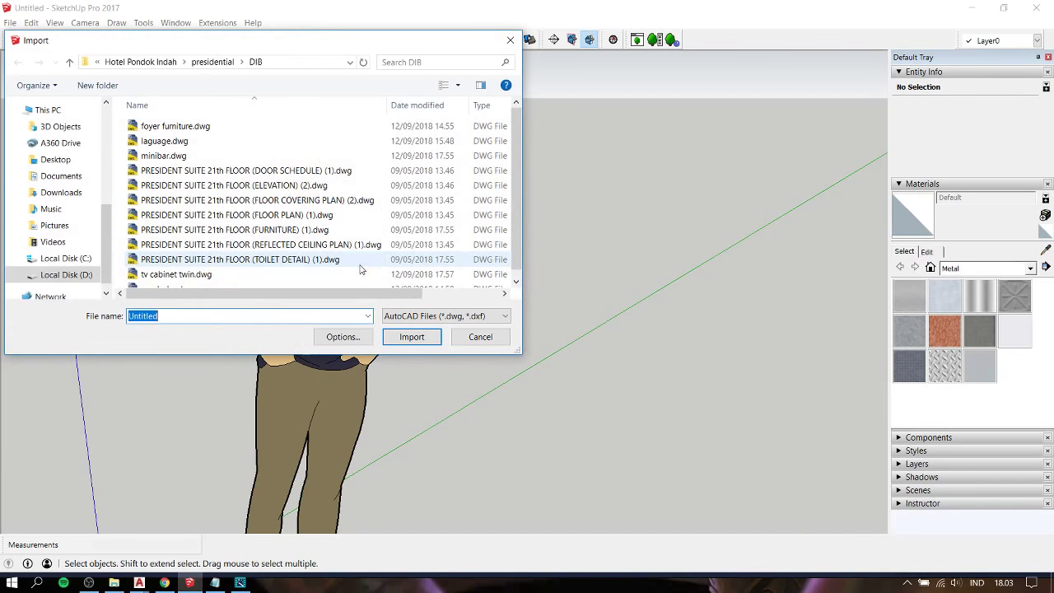
click(173, 155)
scroll(176, 272, down, 1)
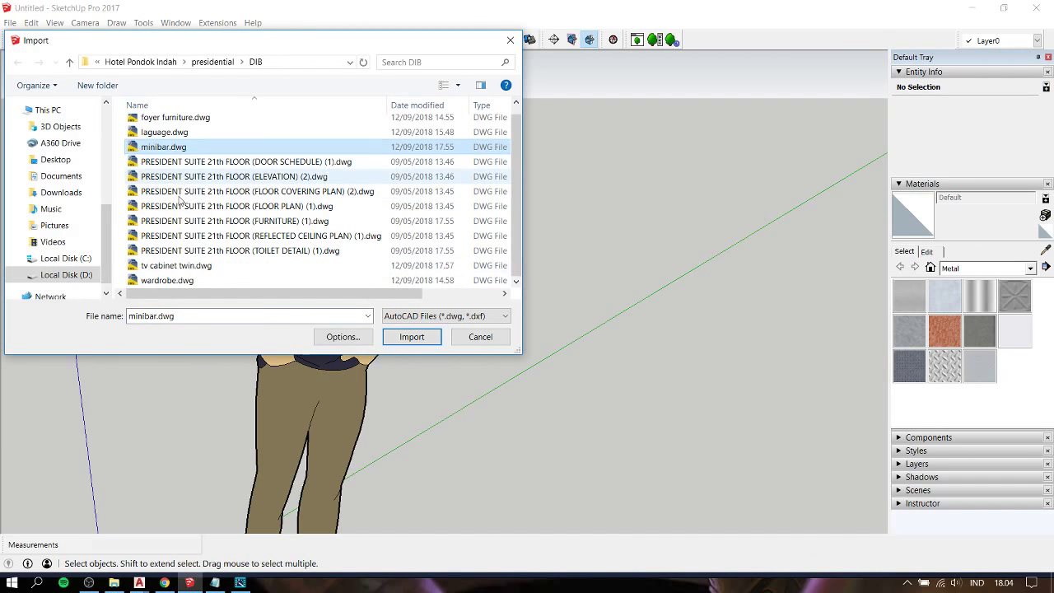
click(175, 266)
click(412, 338)
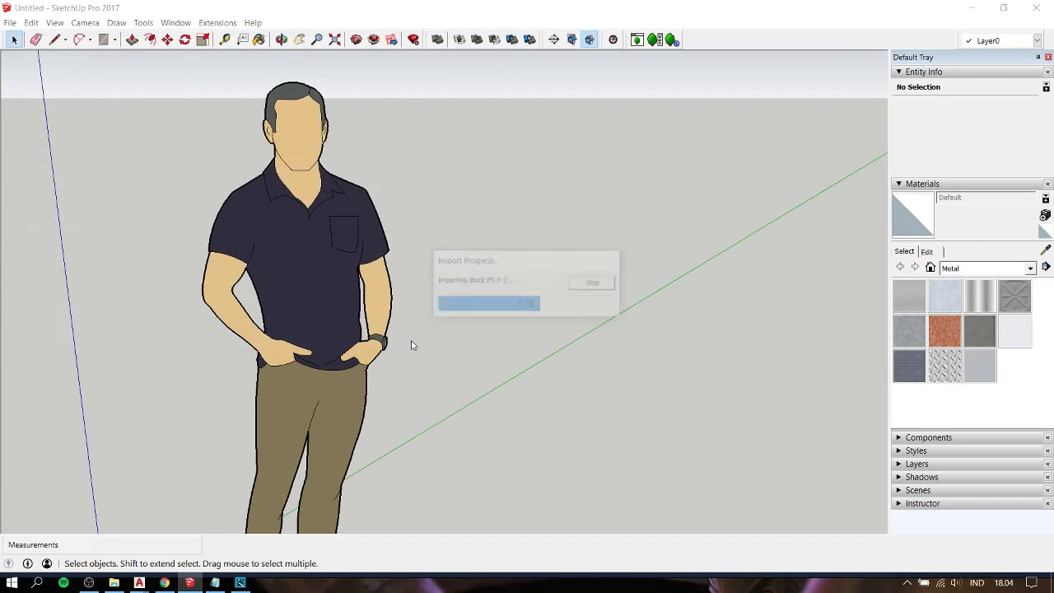
click(580, 392)
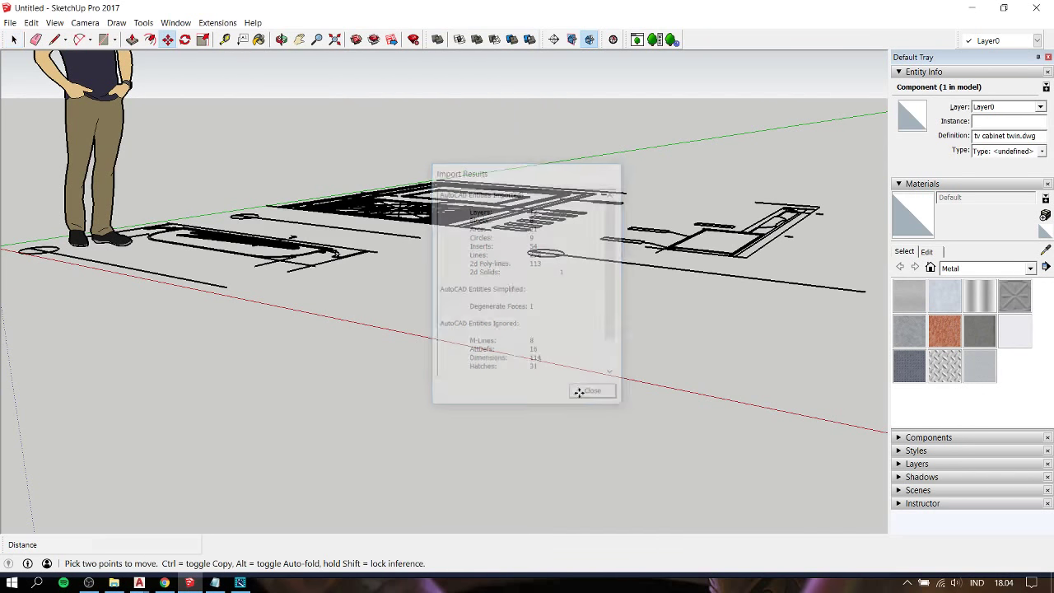
middle_drag(314, 243, 412, 357)
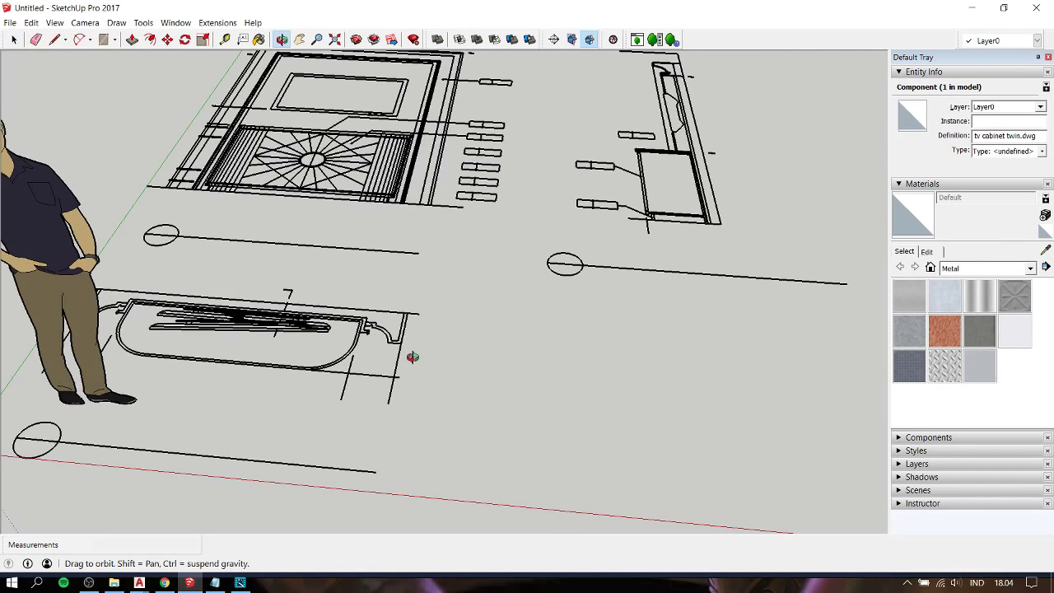
click(569, 320)
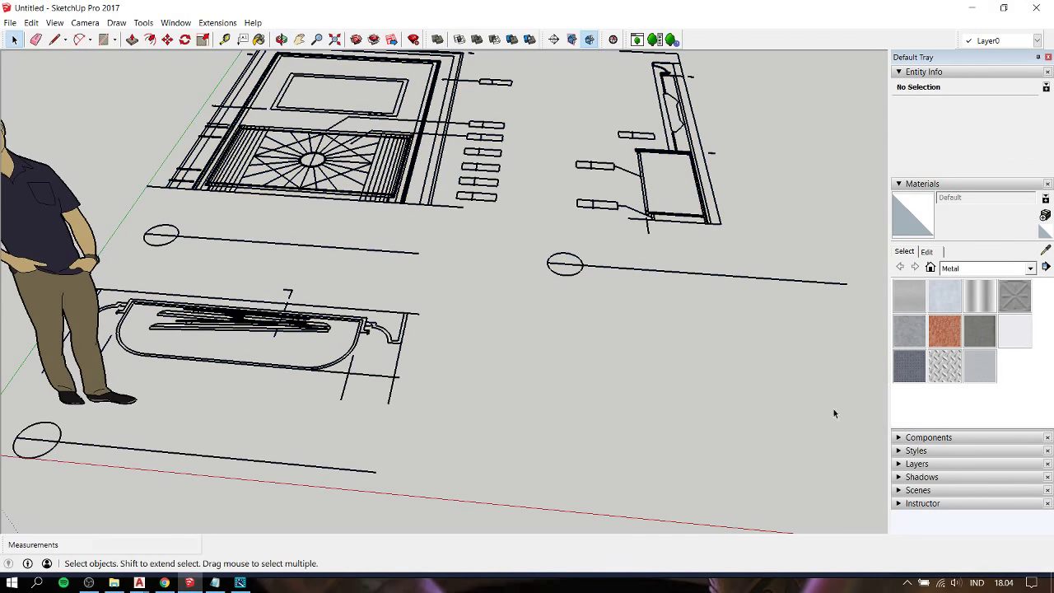
- In the Styles tray, apply the Architectural Design Style
click(916, 450)
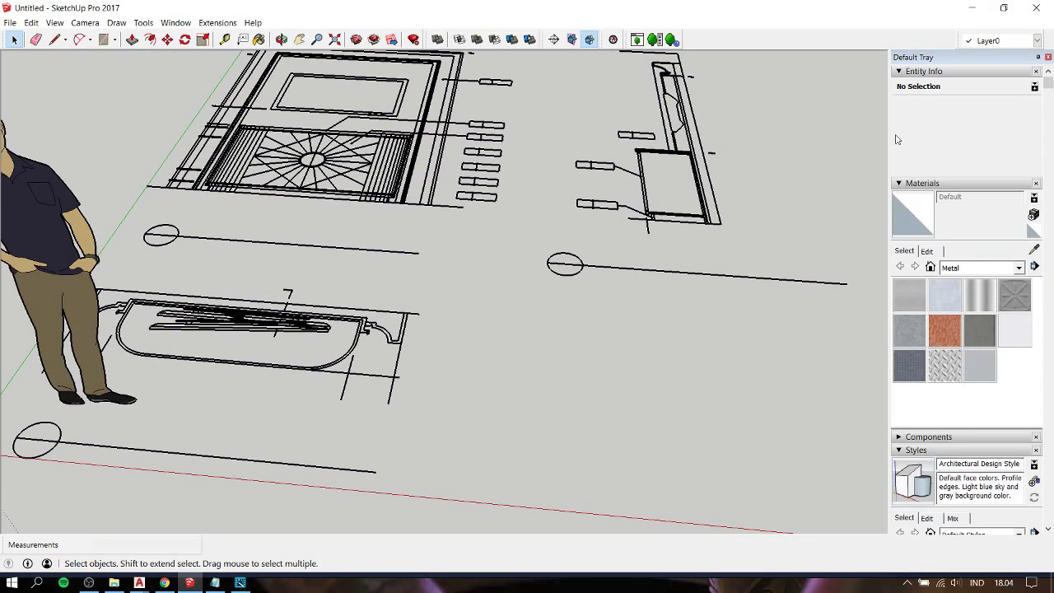
click(939, 73)
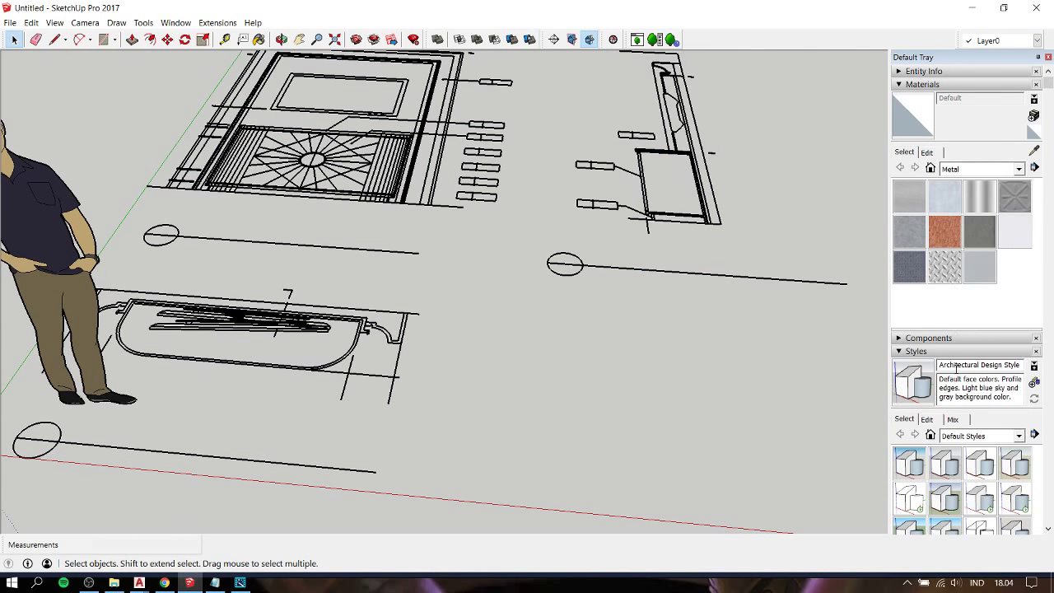
click(939, 85)
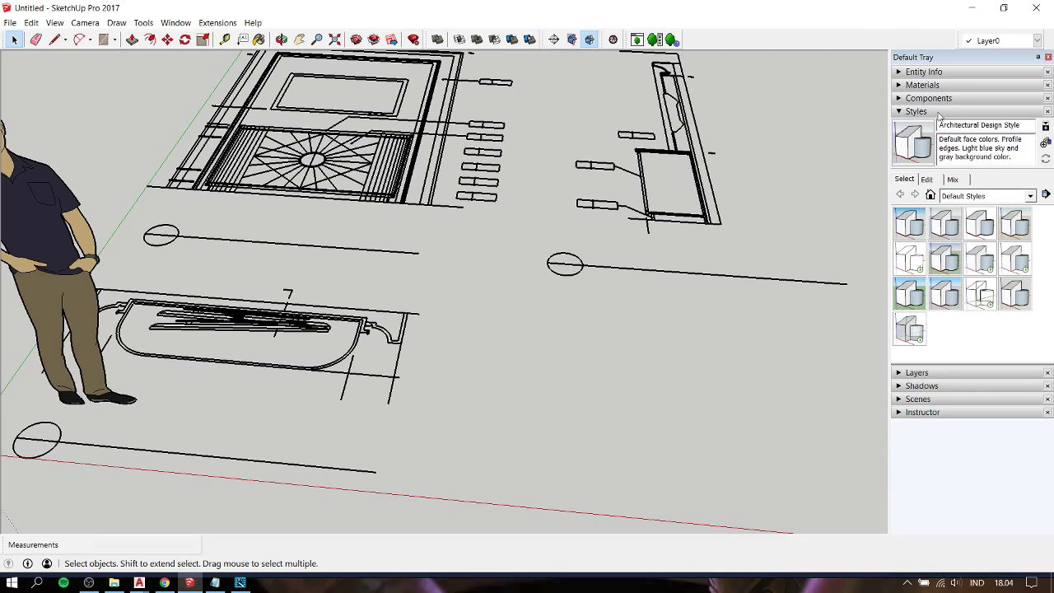
click(909, 220)
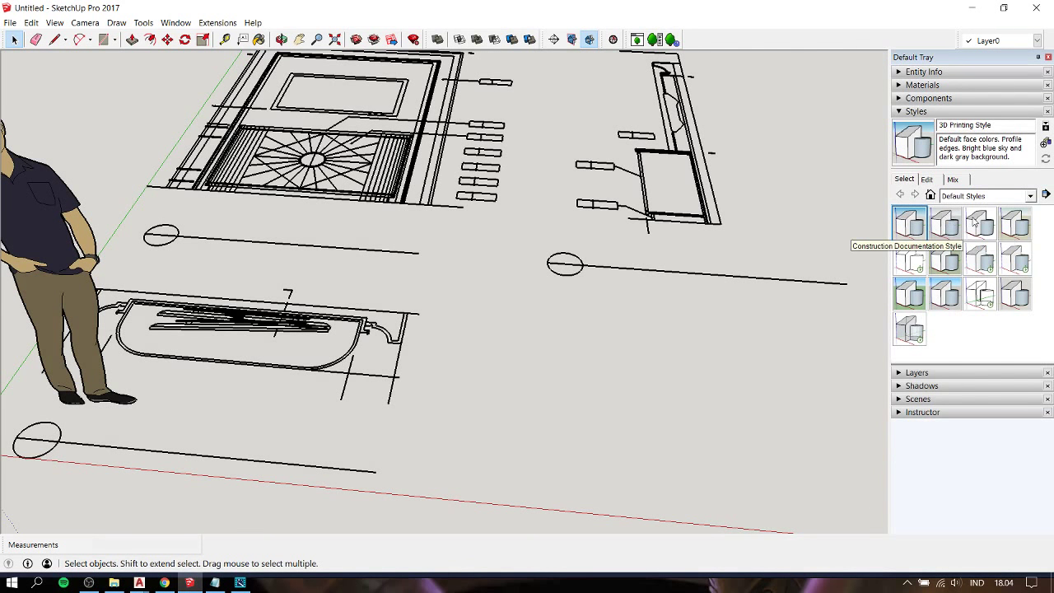
click(945, 224)
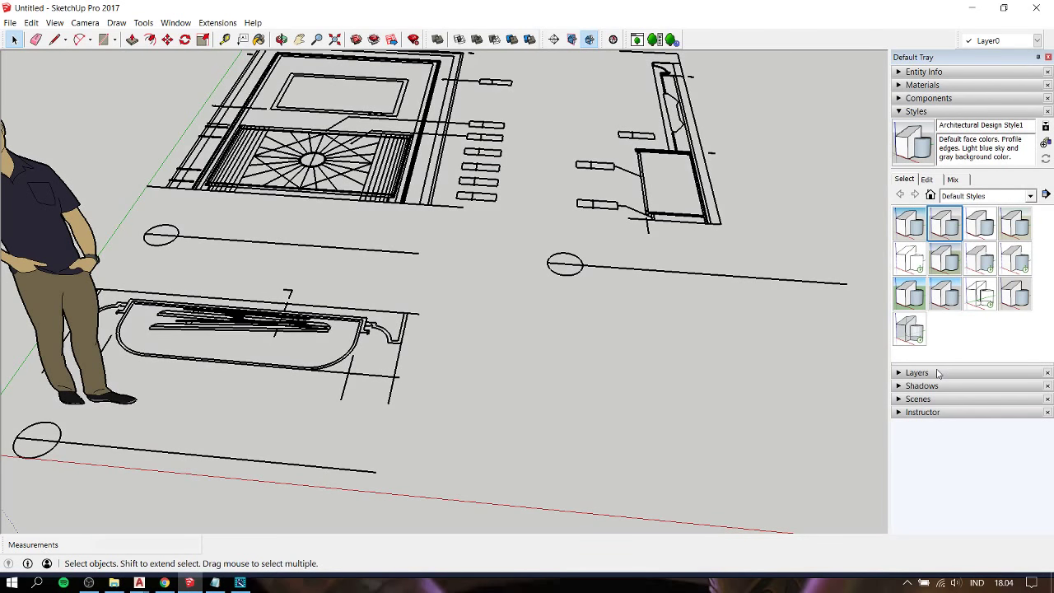
- Set the style's Profiles edge thickness to 1
click(936, 182)
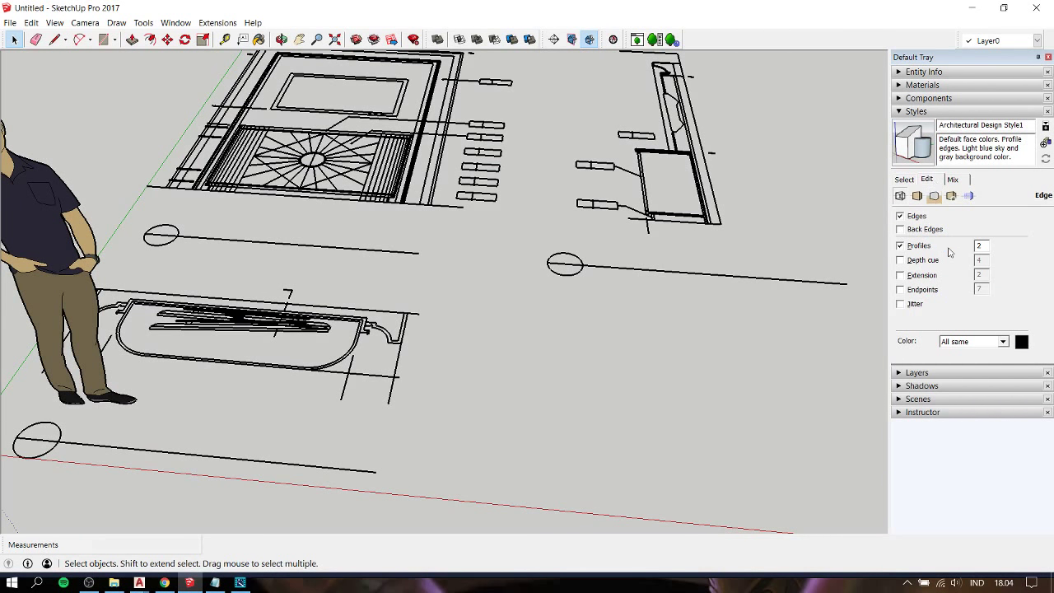
click(979, 245)
text(1)
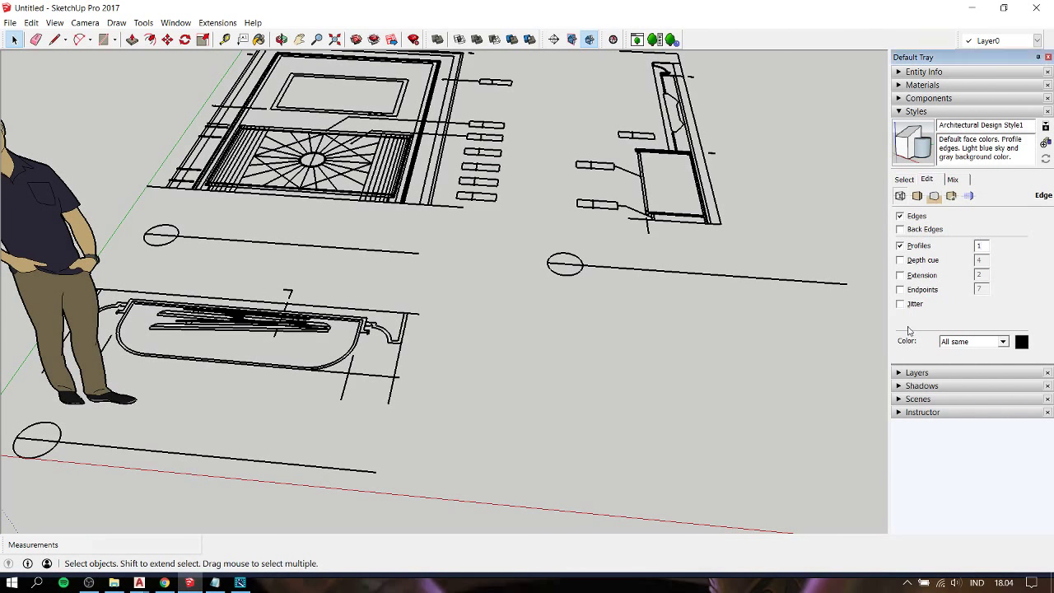
key(Return)
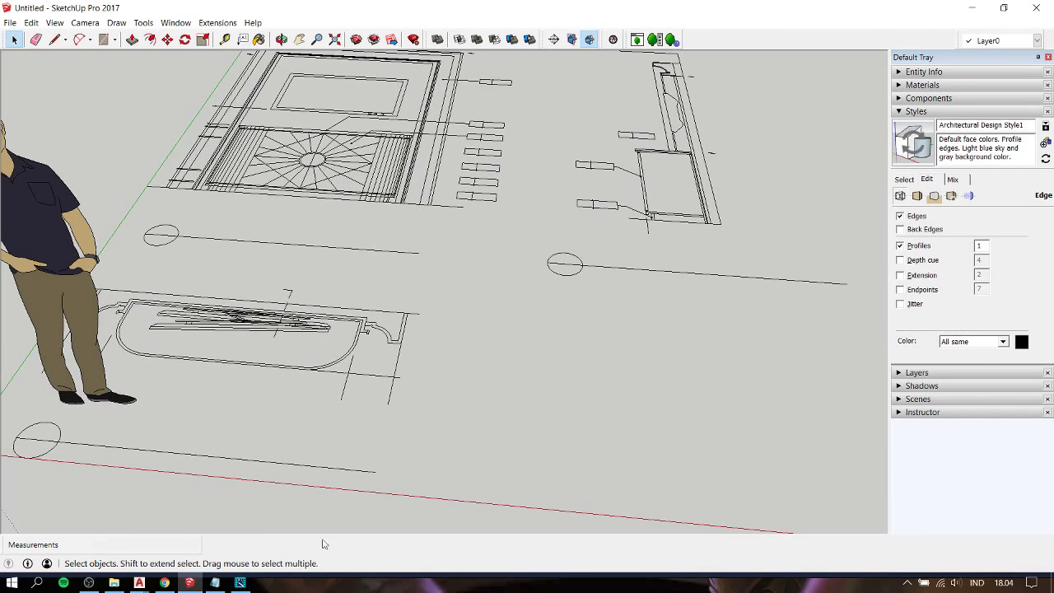
- Type 'usualy i just edit the style to architecture and then change the profile to 1' in Notepad
click(215, 582)
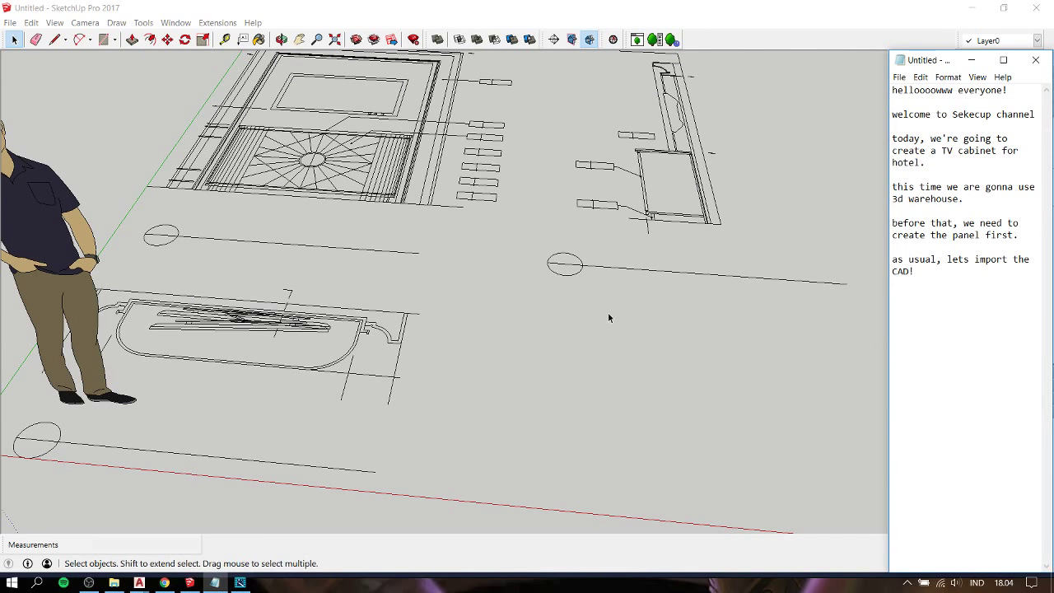
text(usu)
text(ali)
key(BackSpace)
text(y i )
text(just e)
text(dit the )
text(style)
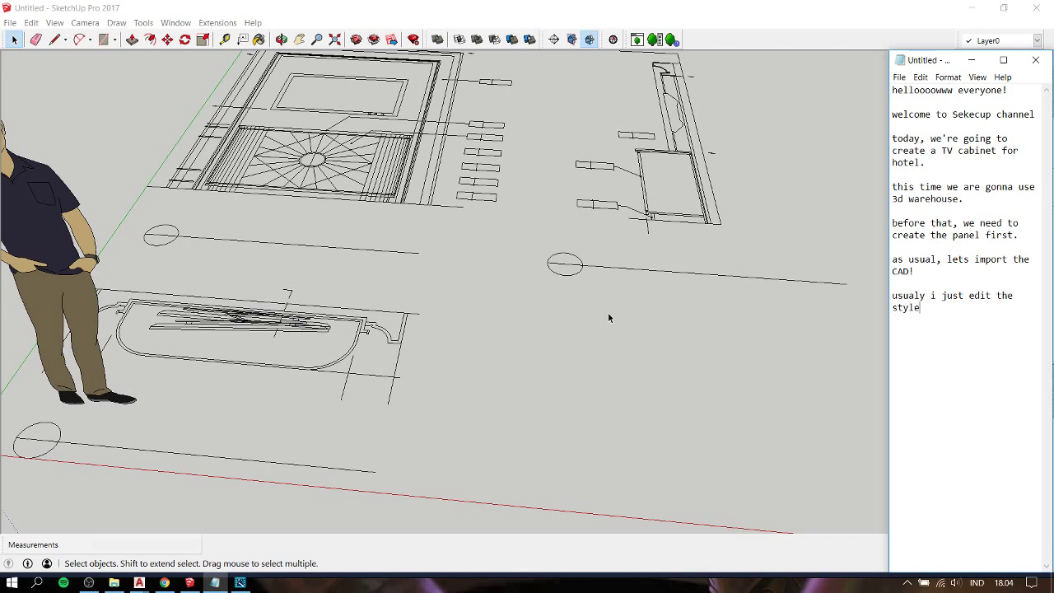
text( to)
text( ar)
text(chitectur)
text(e and th)
text(en change )
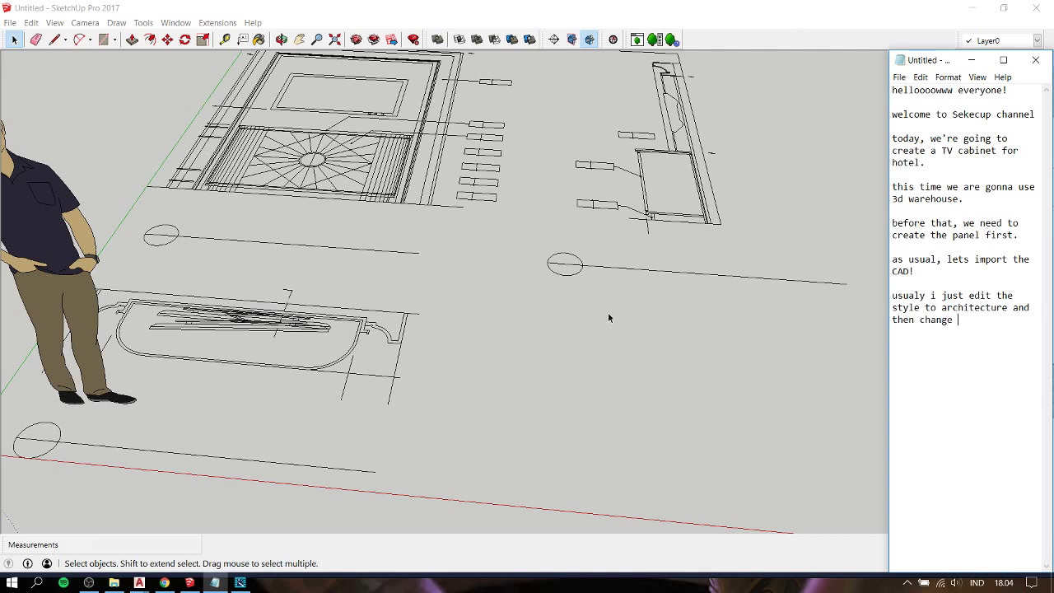
text(te)
key(BackSpace)
text(eh)
key(BackSpace)
key(BackSpace)
text(he)
click(608, 312)
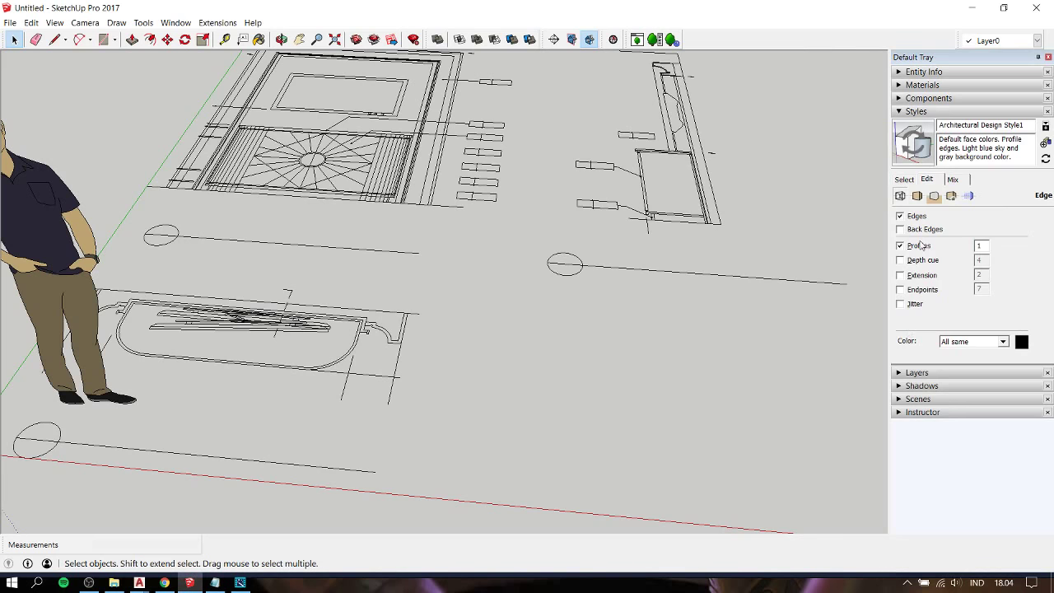
key(alt+Tab)
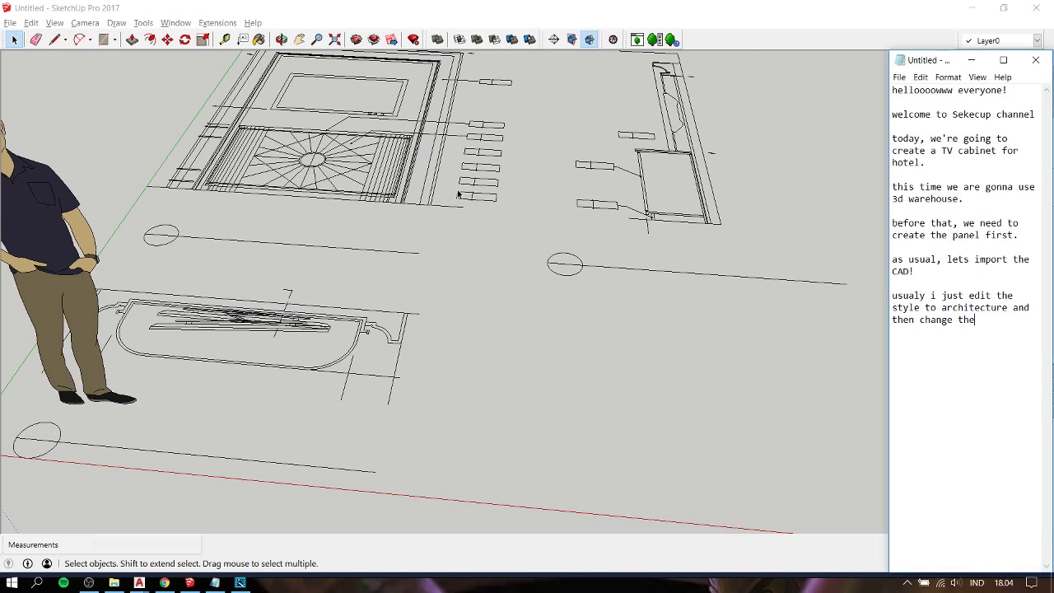
click(459, 194)
text(pro)
text(file to)
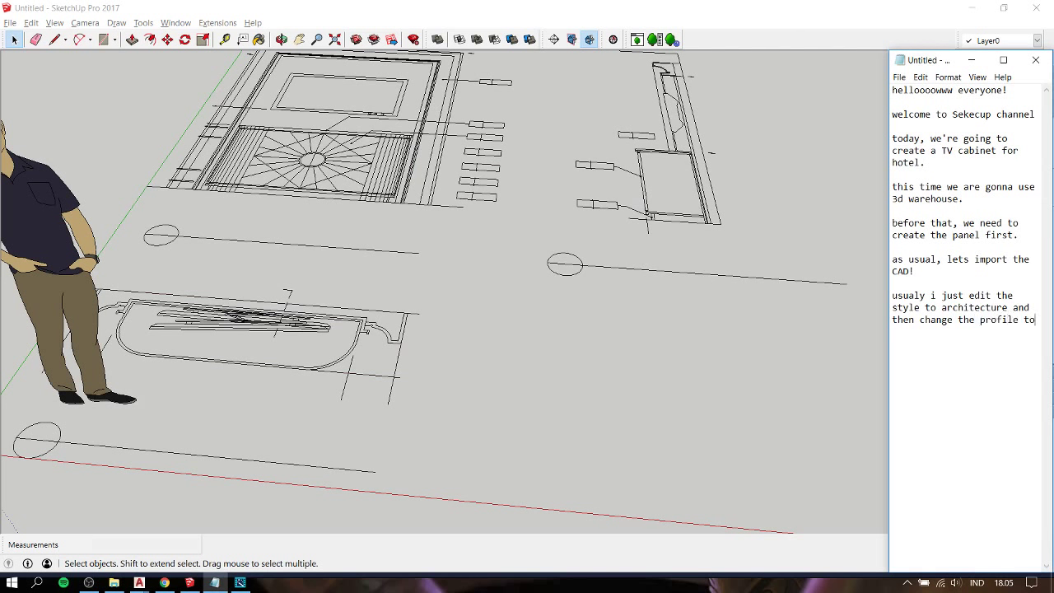
text( 1)
- Open the imported CAD group and make the rounded plan drawing's lines into a group
click(592, 326)
key(h)
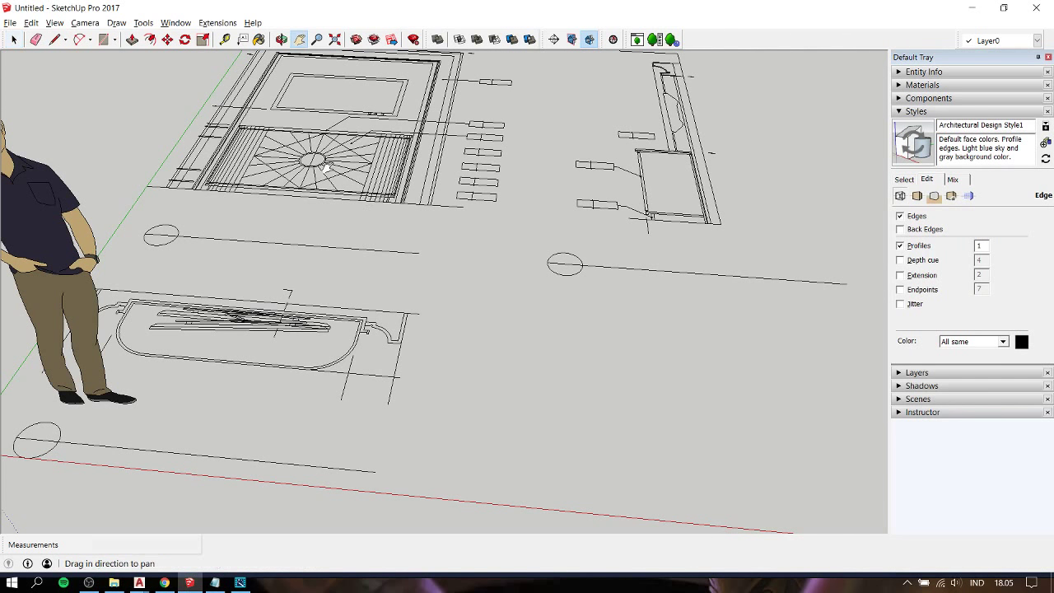
drag(328, 168, 371, 200)
key(space)
click(372, 201)
double_click(372, 200)
click(373, 198)
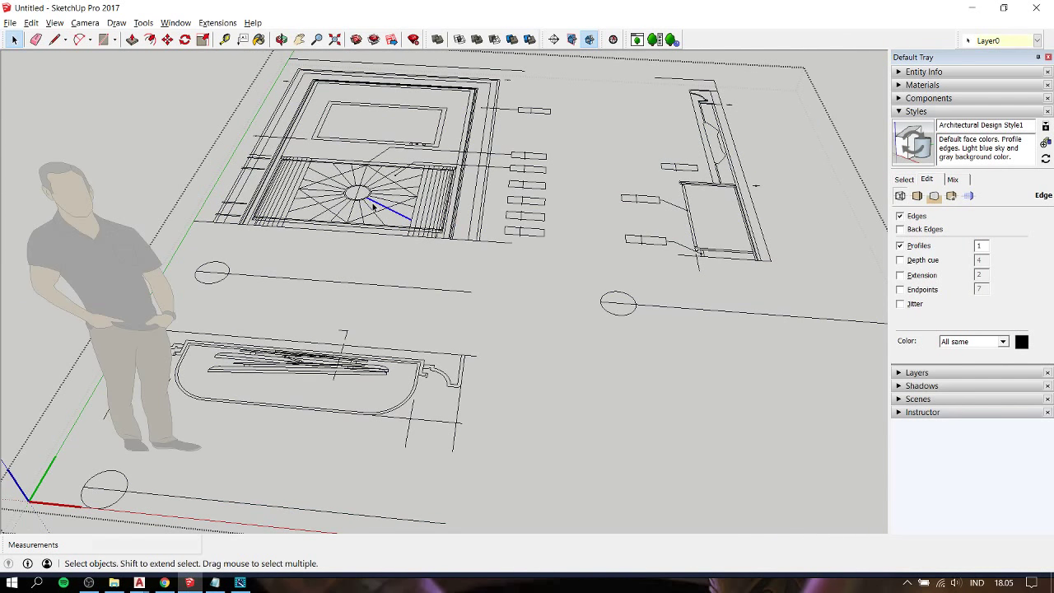
middle_drag(373, 191, 420, 206)
scroll(329, 247, down, 3)
middle_drag(288, 247, 245, 258)
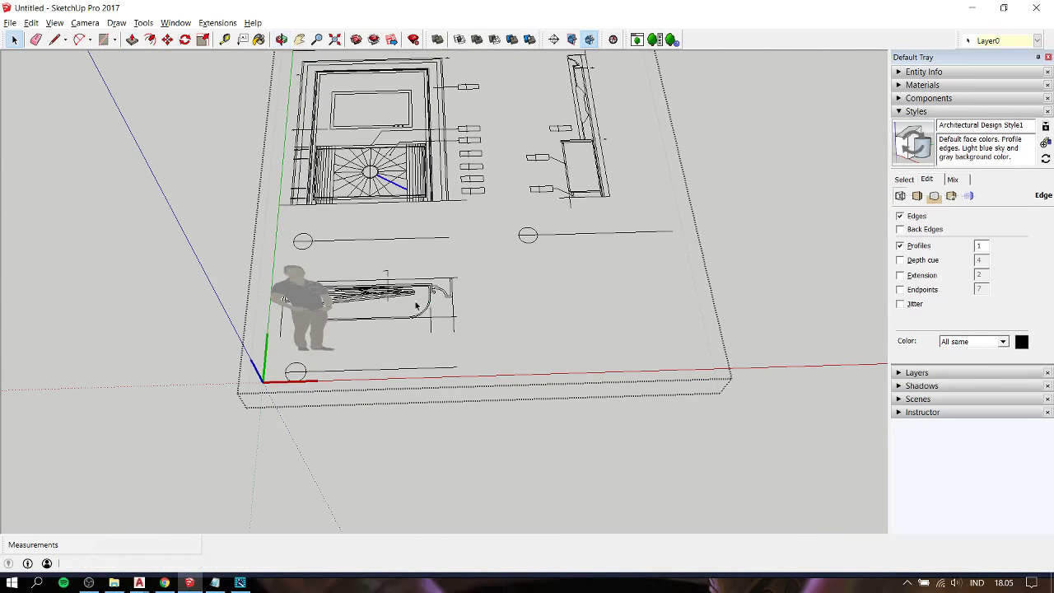
drag(244, 258, 554, 471)
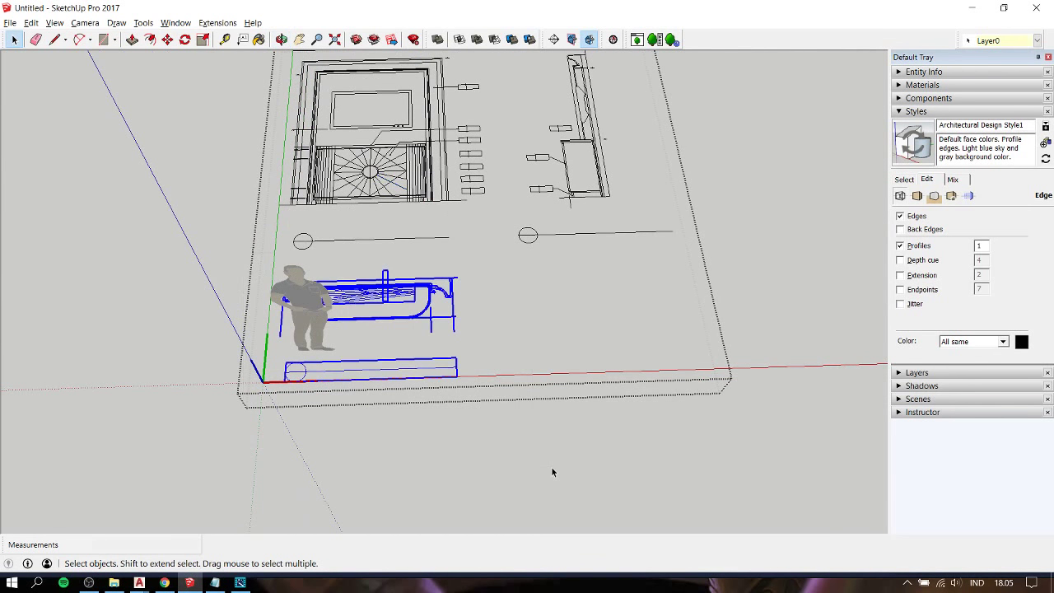
right_click(394, 291)
click(435, 406)
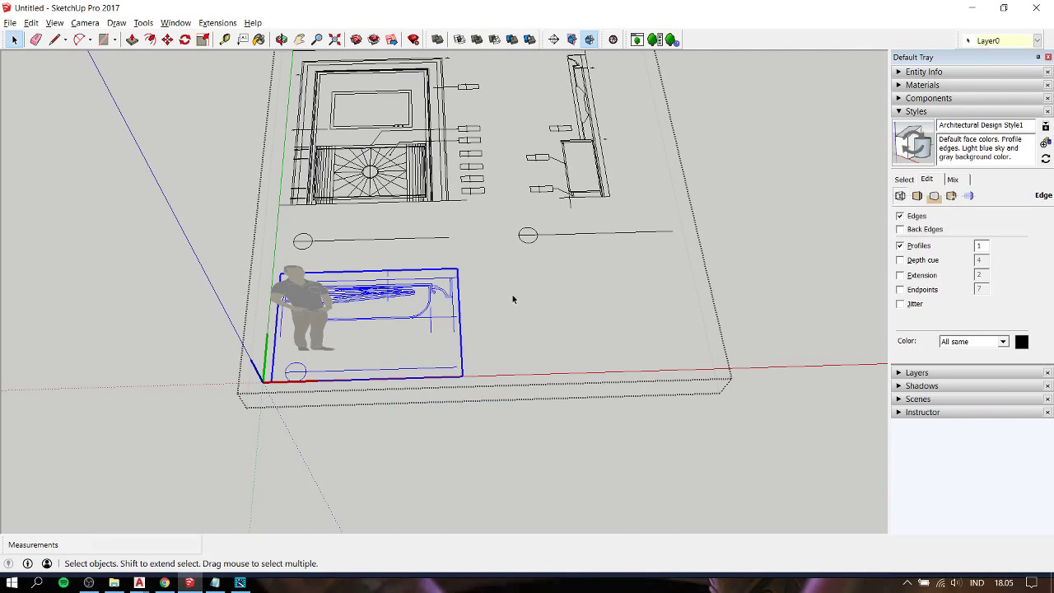
- Make the front elevation and the side elevation drawings into separate groups
key(h)
drag(480, 231, 490, 329)
key(space)
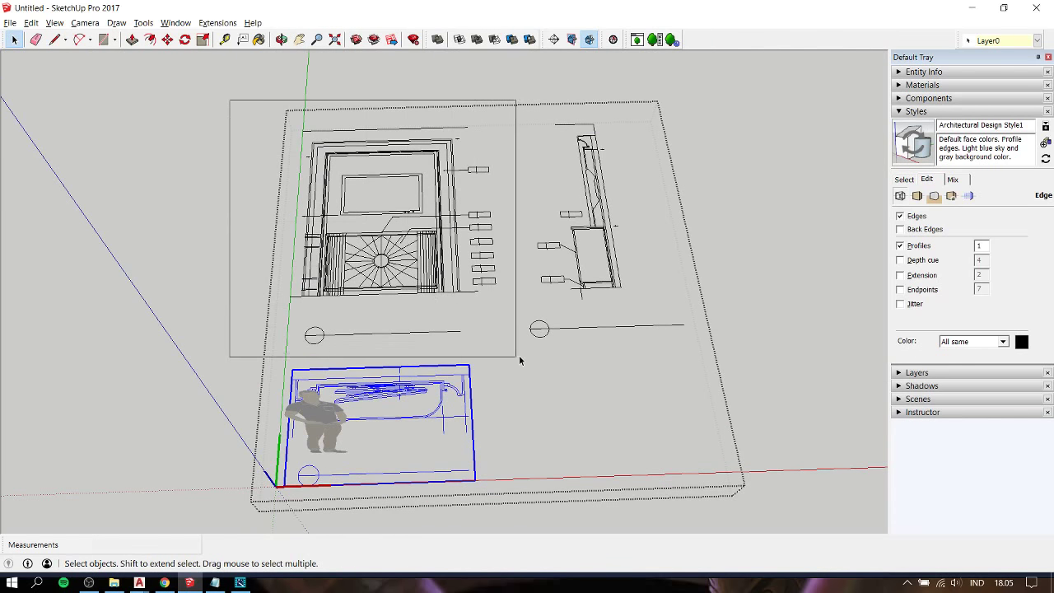
drag(231, 100, 525, 362)
right_click(441, 254)
click(495, 369)
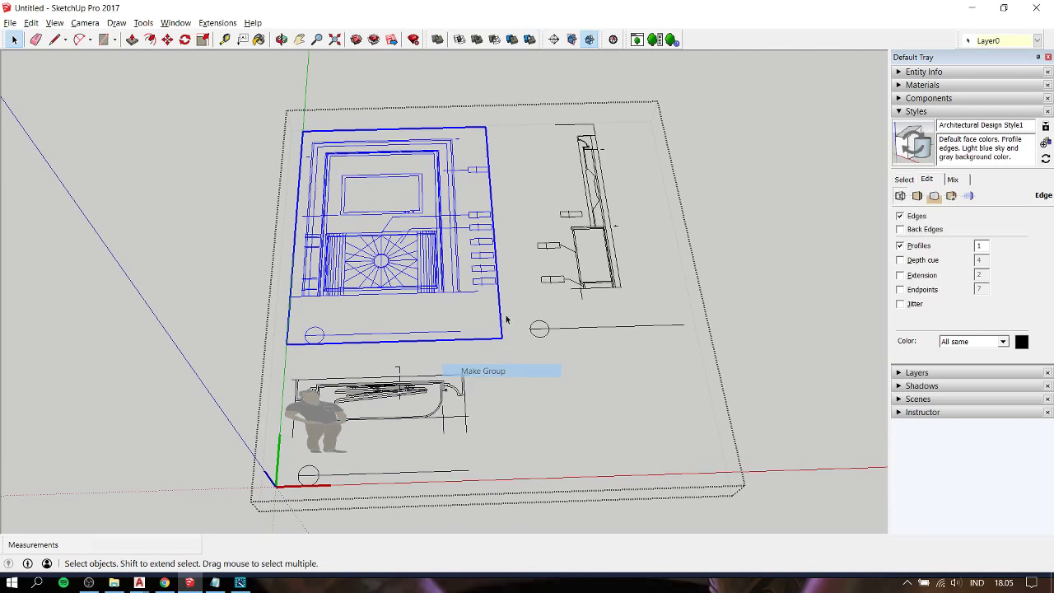
drag(510, 80, 737, 402)
right_click(592, 224)
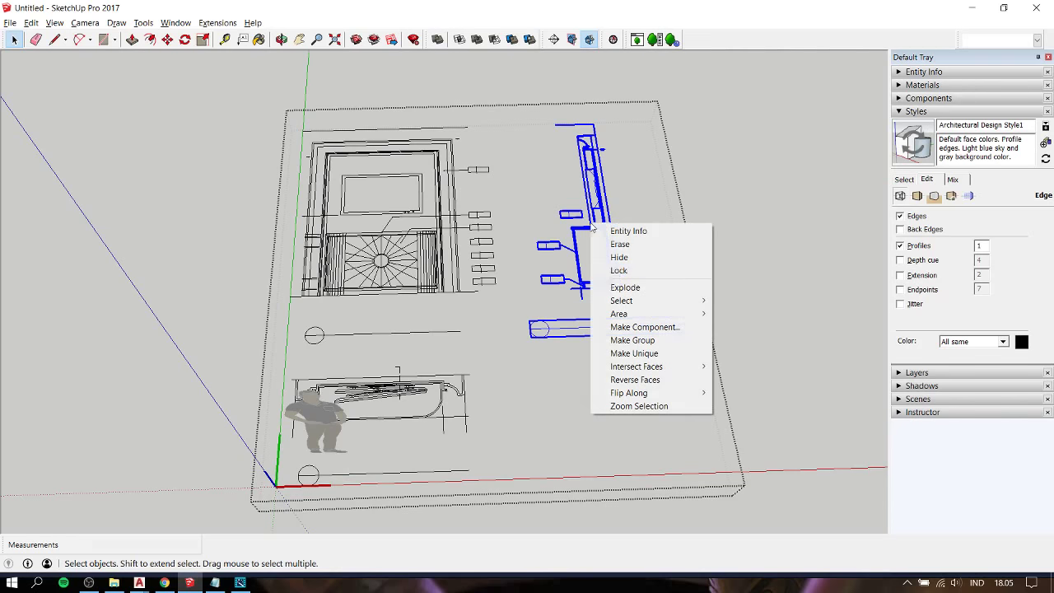
click(633, 340)
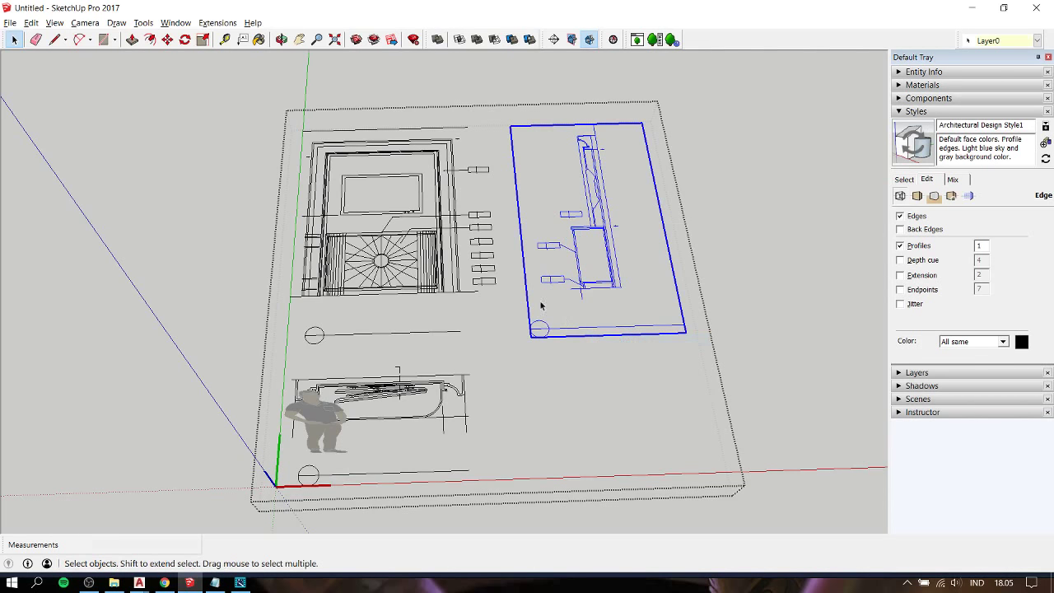
click(465, 273)
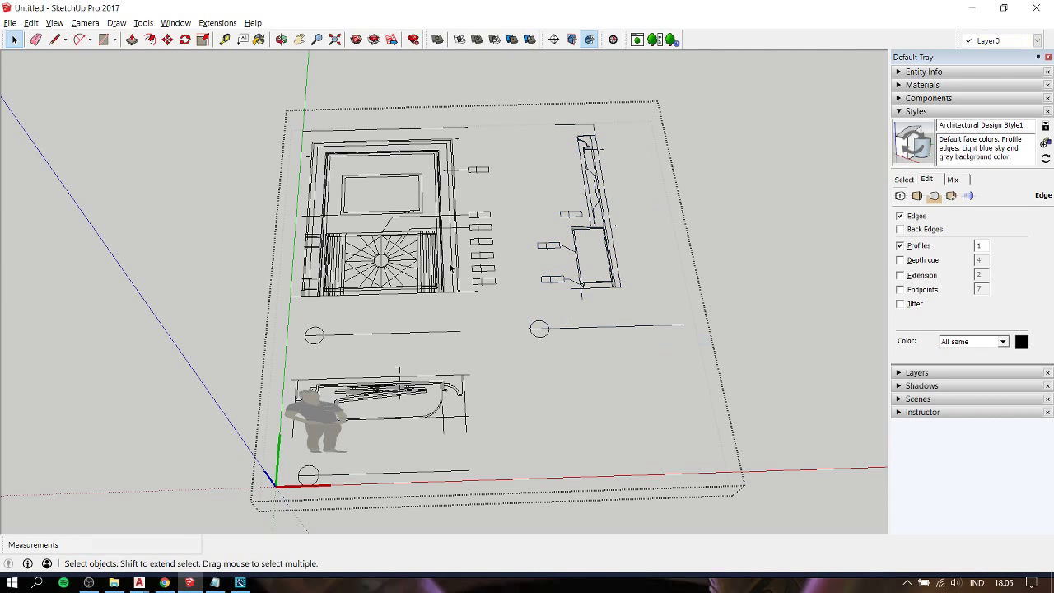
- Rotate the front elevation group 90° so it stands upright
click(431, 262)
middle_drag(471, 278, 800, 206)
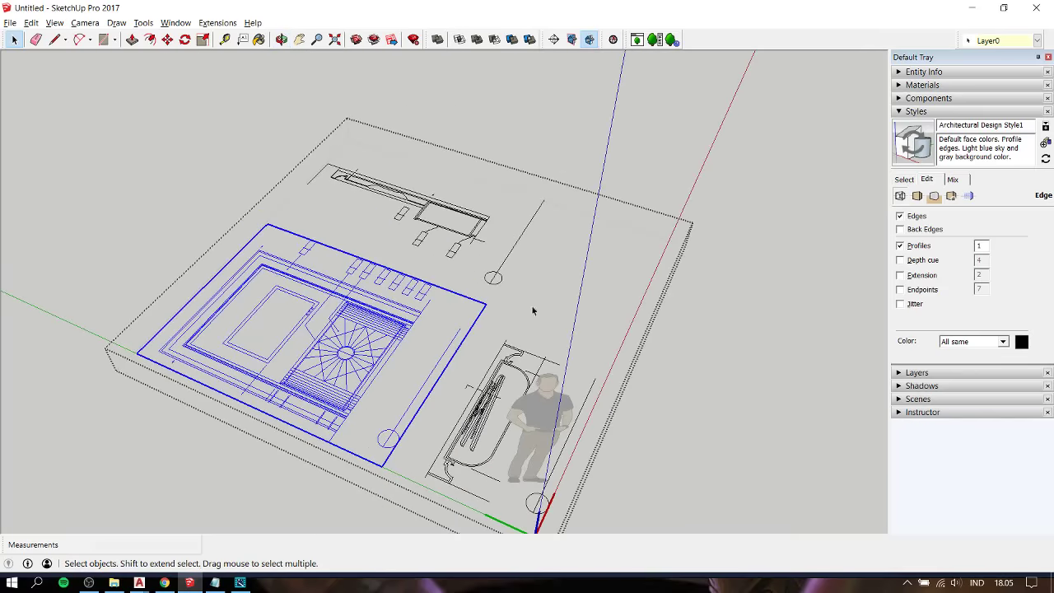
key(q)
drag(431, 300, 311, 475)
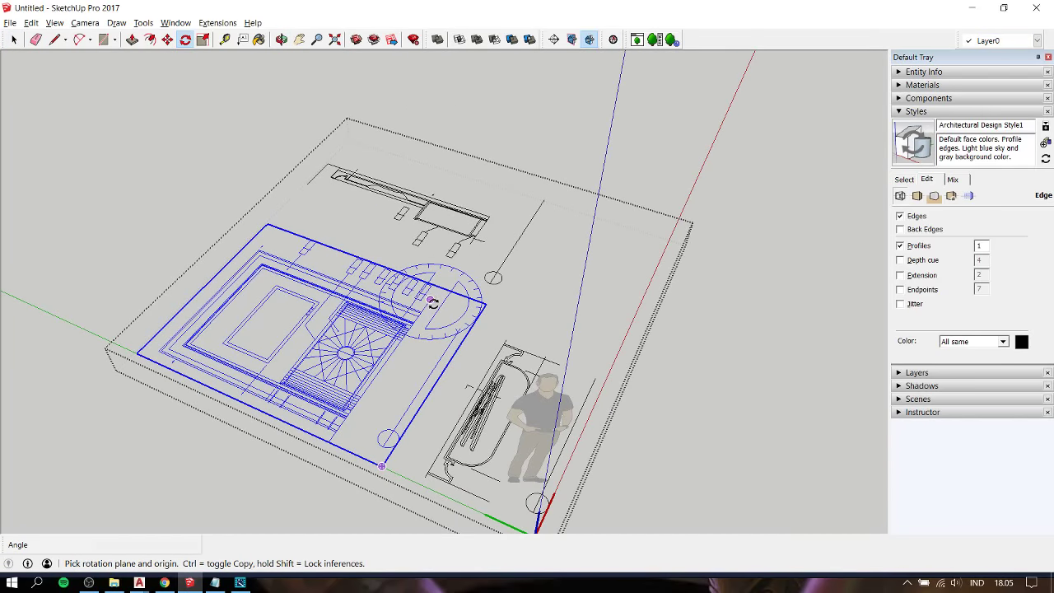
click(310, 475)
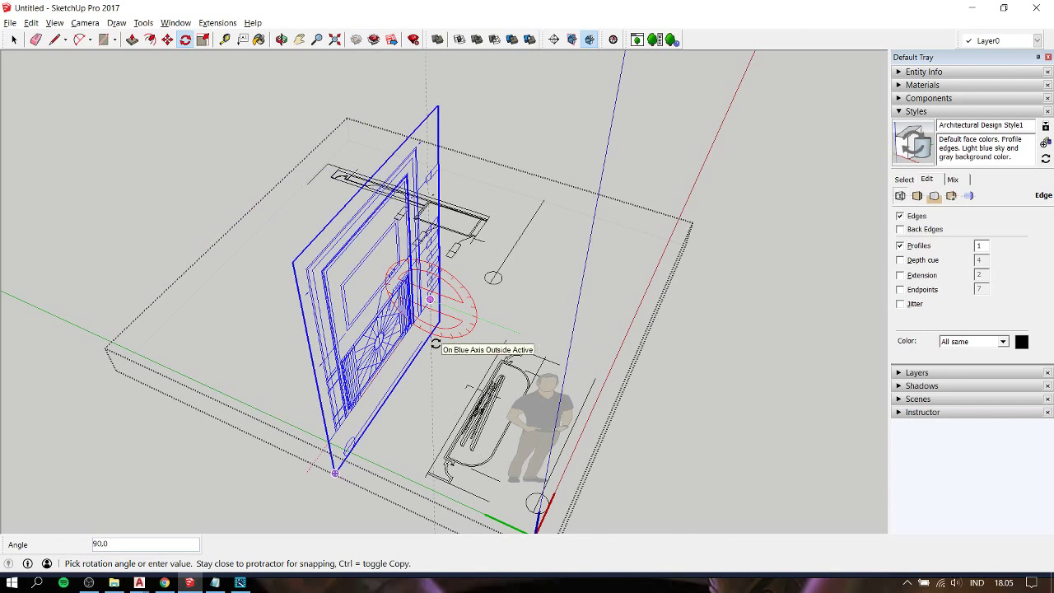
click(435, 342)
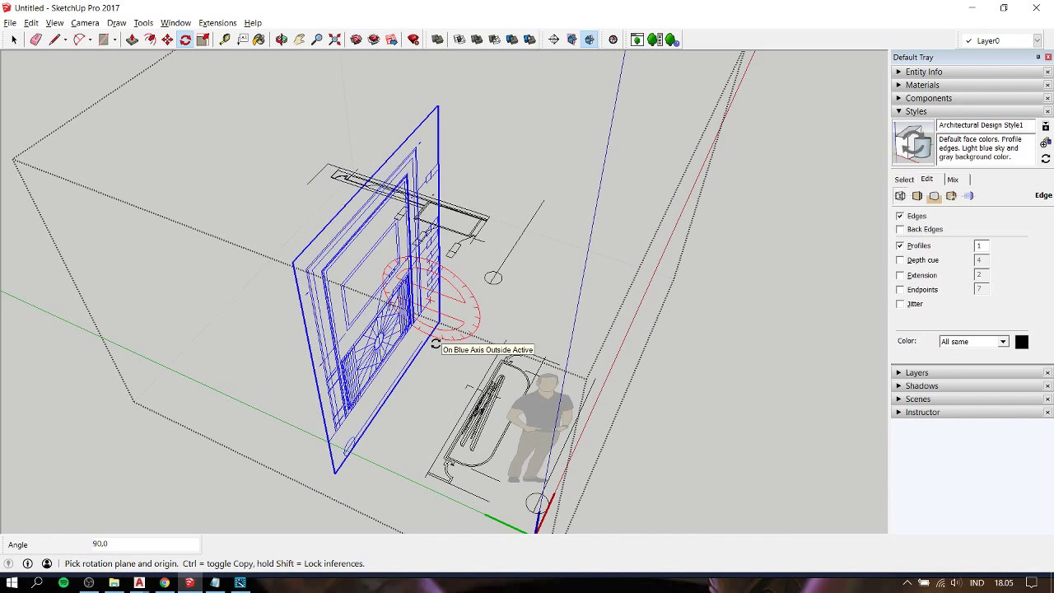
key(space)
- Rotate the side elevation group 90° upright, turn it another 90° sideways, then exit the group
click(480, 235)
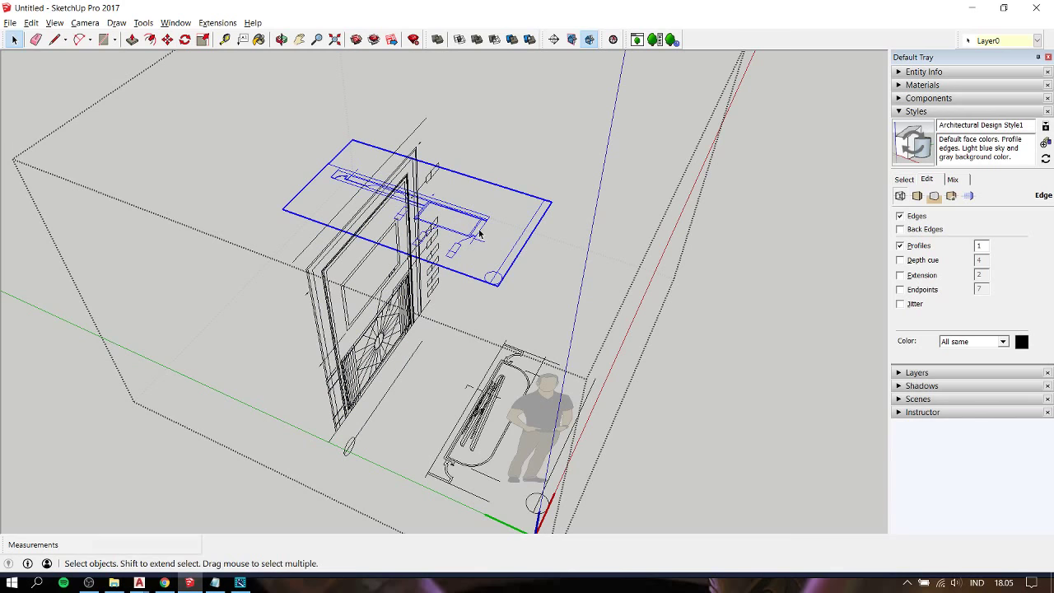
key(q)
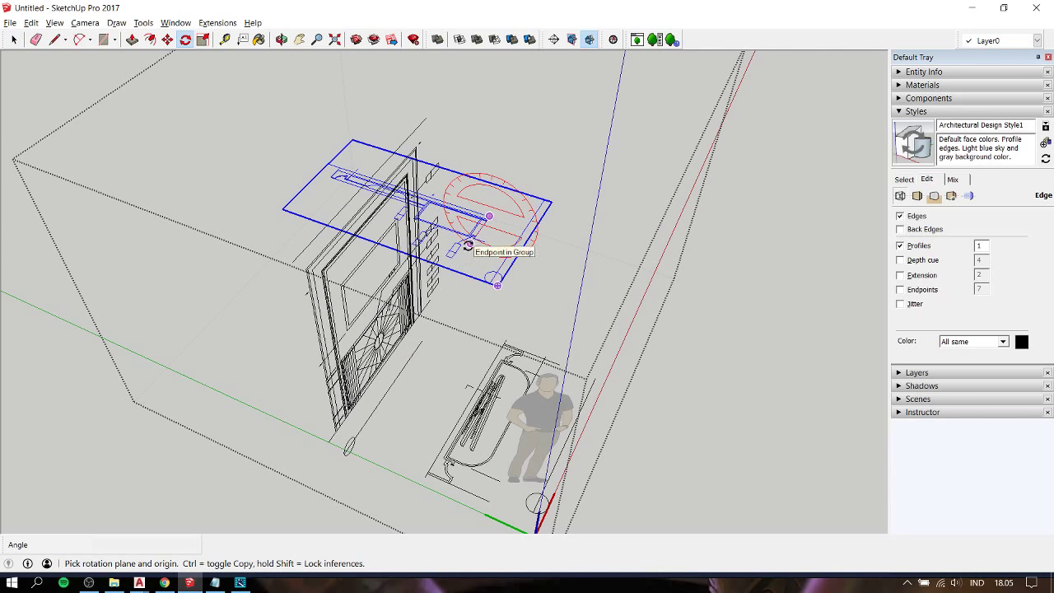
click(467, 245)
click(566, 245)
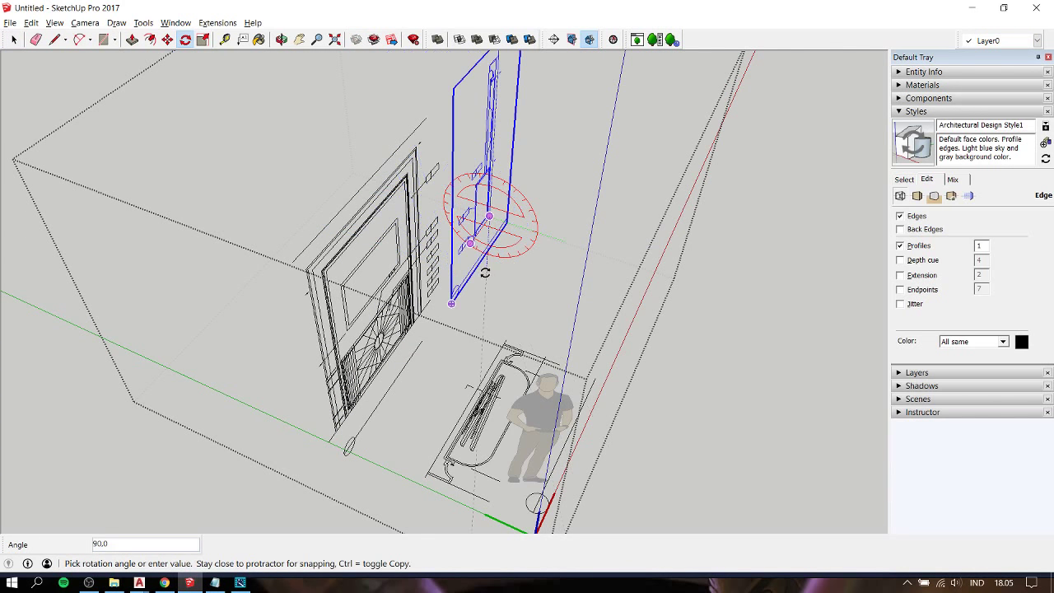
click(486, 273)
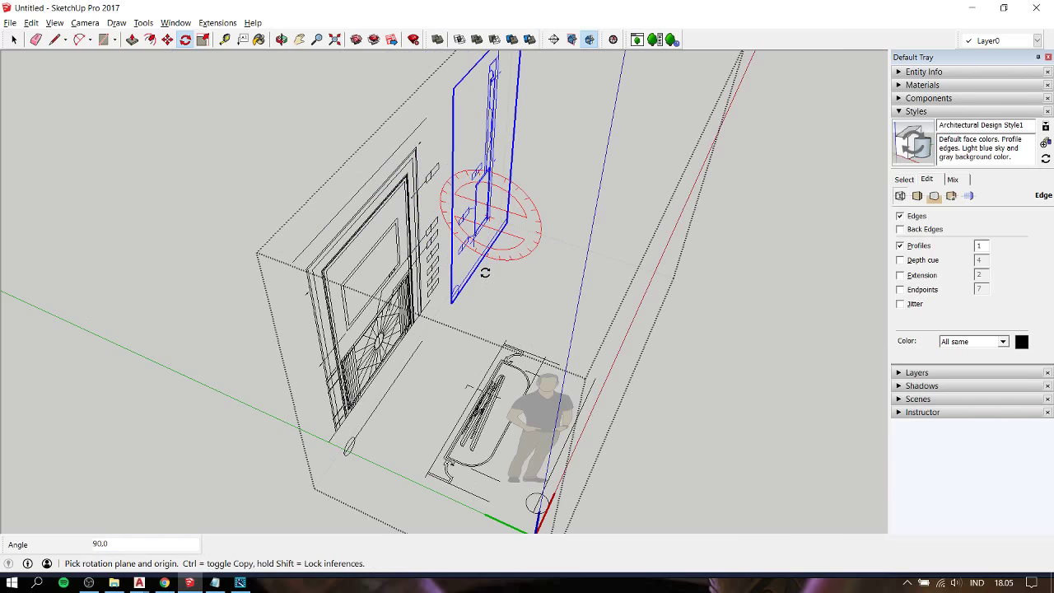
click(491, 222)
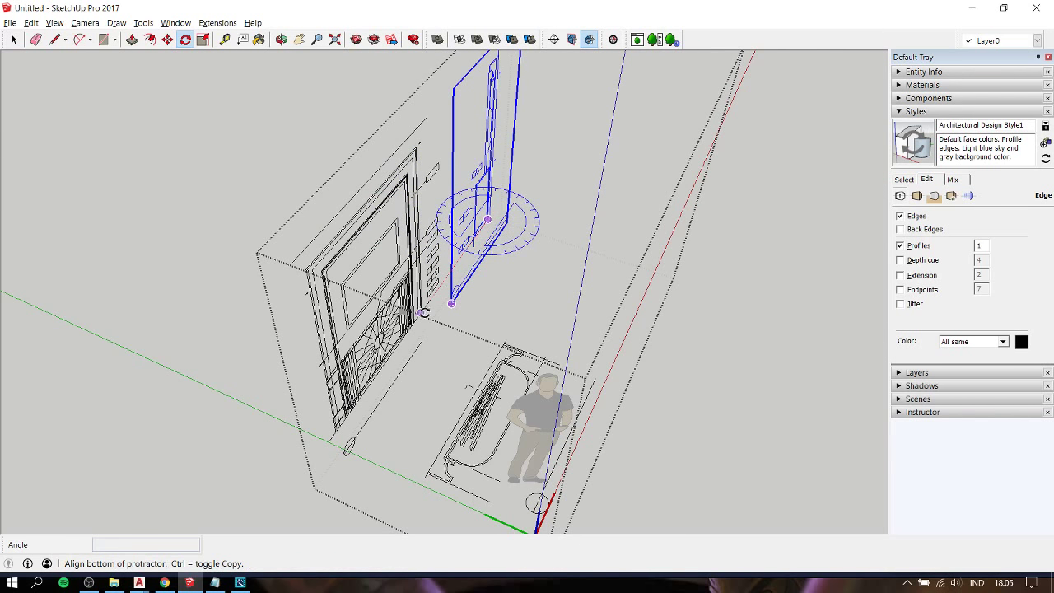
click(459, 262)
click(568, 254)
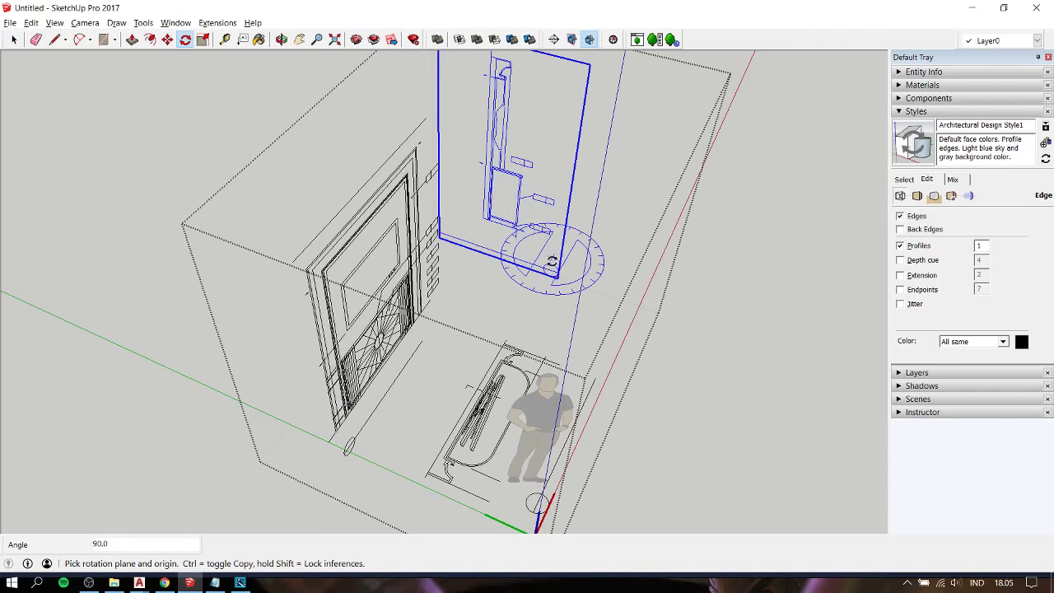
key(space)
click(640, 301)
mouse_move(640, 302)
middle_down()
mouse_move(467, 280)
mouse_move(223, 189)
mouse_move(176, 160)
mouse_move(616, 189)
mouse_move(211, 217)
middle_up()
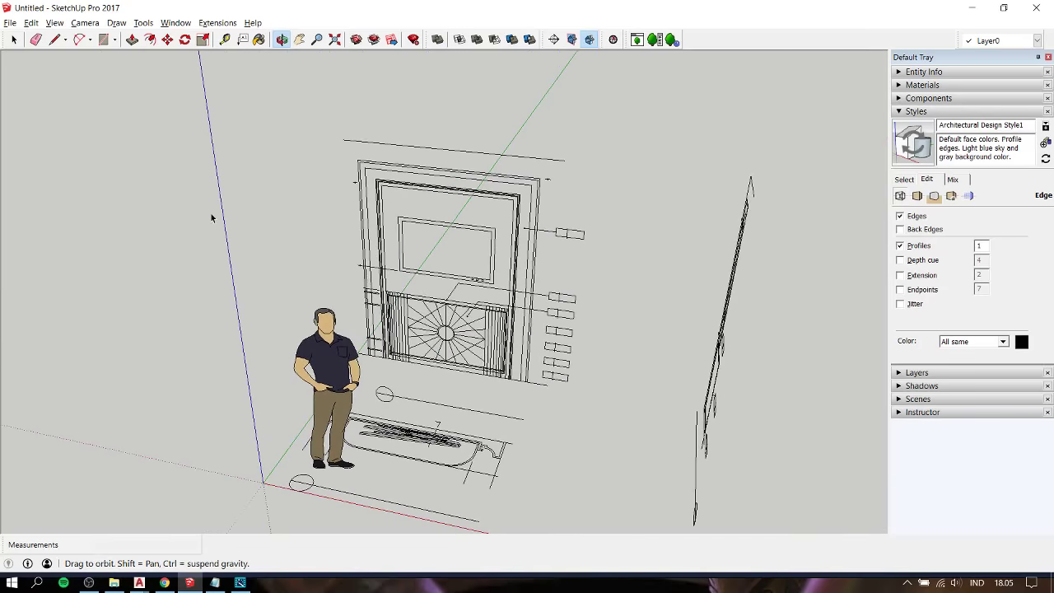
- Move the front elevation drawing down so it sits over the plan
double_click(519, 348)
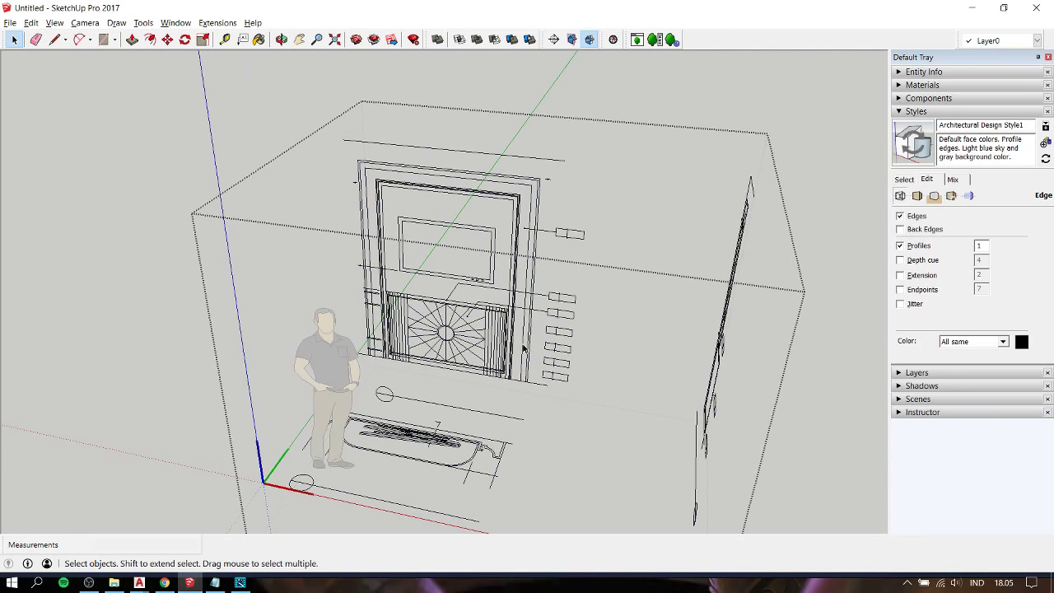
click(528, 333)
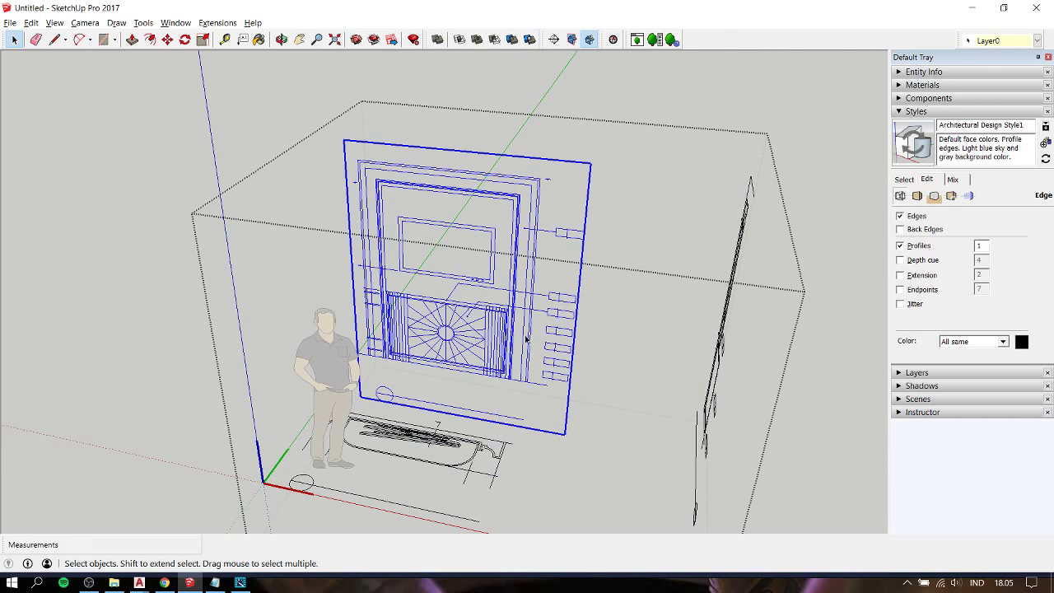
key(m)
click(527, 383)
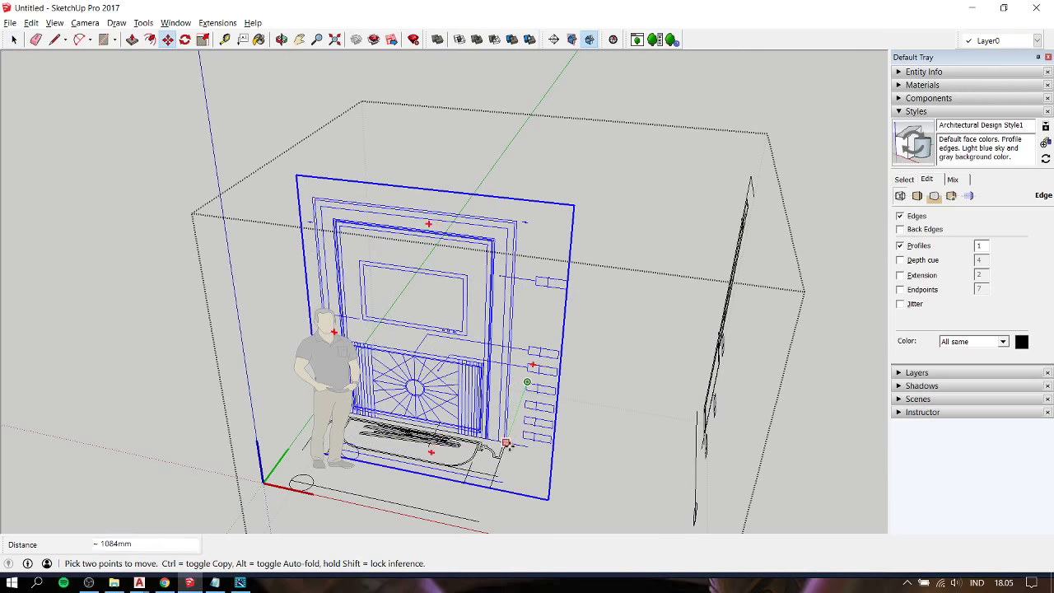
click(507, 443)
key(space)
click(588, 422)
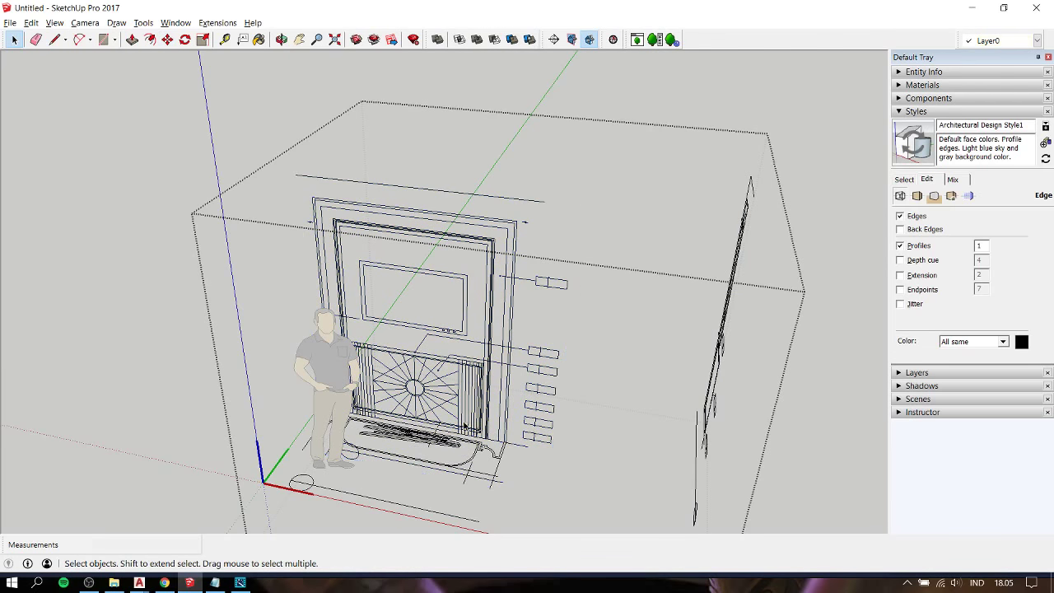
mouse_move(588, 422)
middle_down()
mouse_move(339, 429)
mouse_move(765, 370)
mouse_move(463, 365)
mouse_move(562, 313)
mouse_move(561, 385)
middle_up()
- Move the blue side-profile group 930mm along the red axis toward the front elevation
click(686, 317)
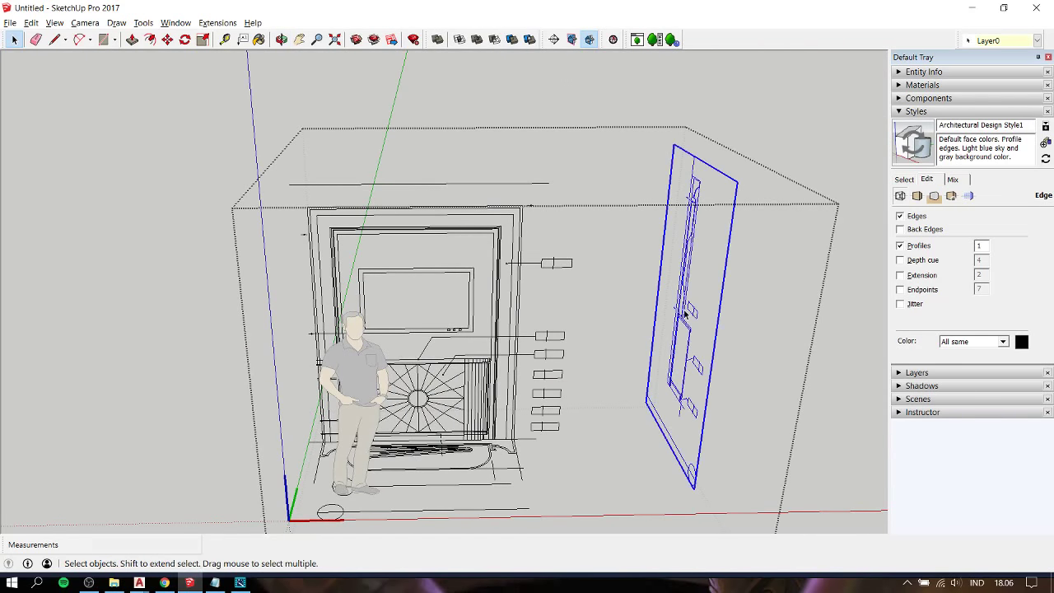
key(m)
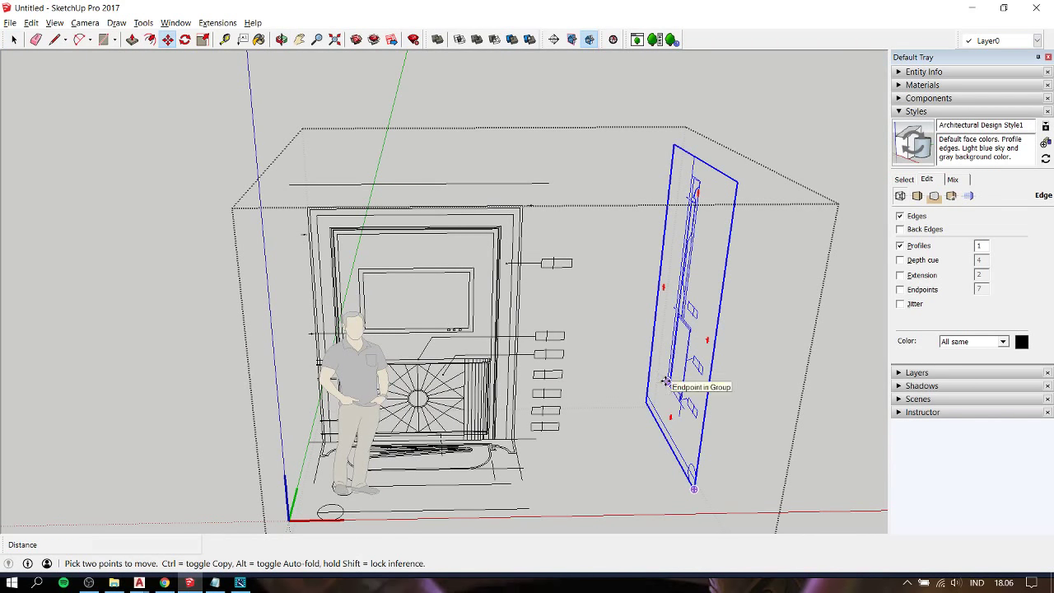
click(667, 382)
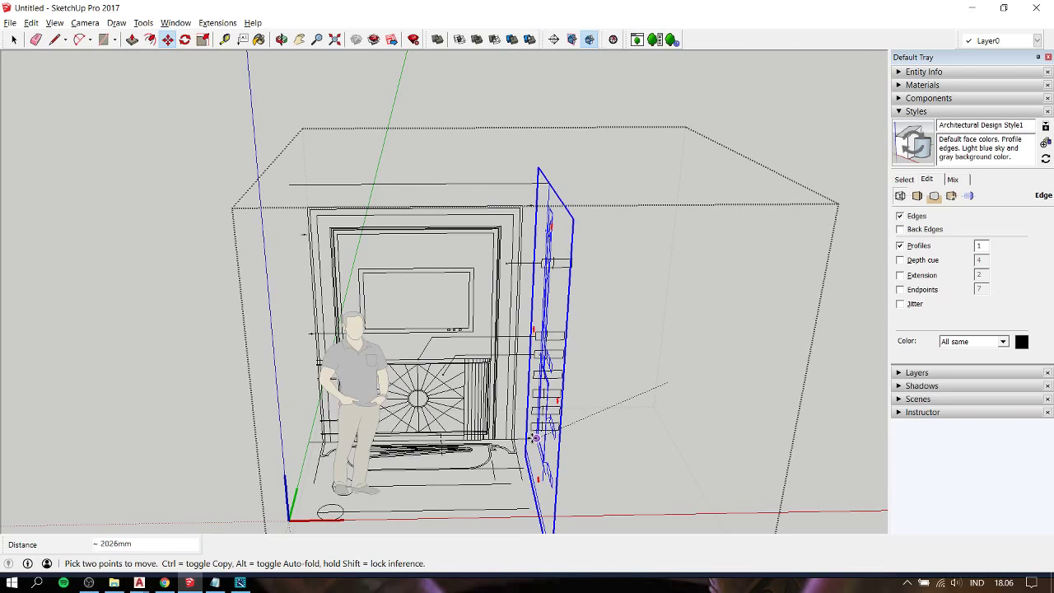
mouse_move(574, 415)
middle_down()
mouse_move(892, 340)
mouse_move(635, 308)
mouse_move(771, 287)
middle_up()
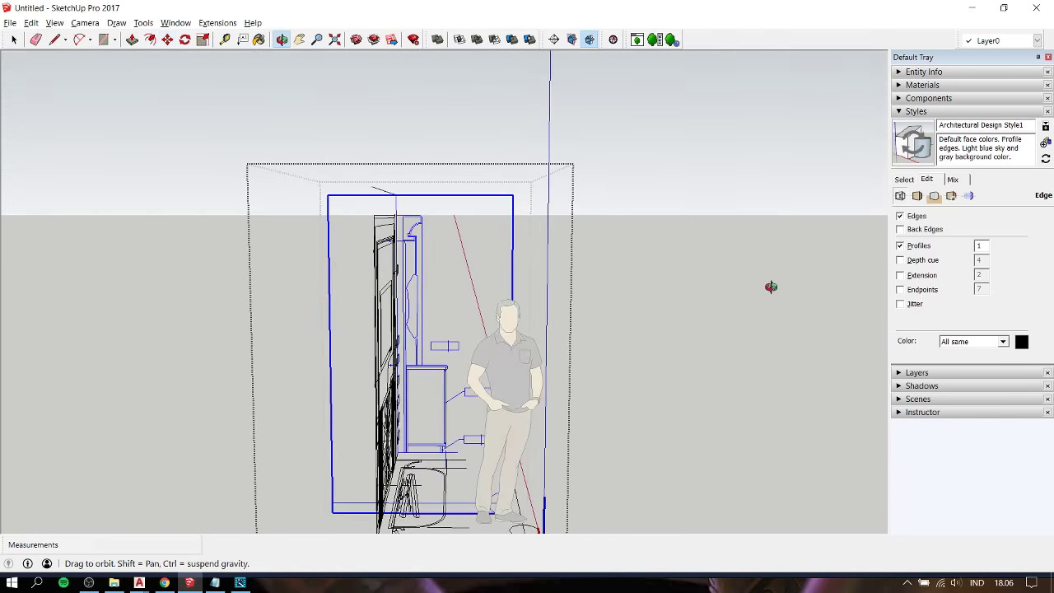
middle_drag(433, 285, 308, 360)
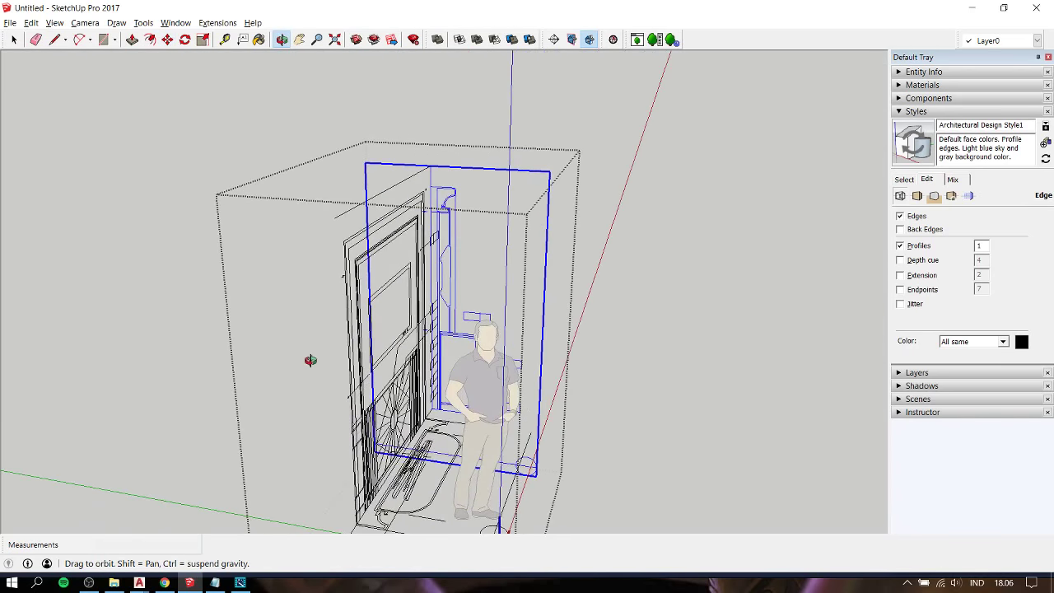
scroll(409, 294, up, 3)
scroll(436, 238, up, 3)
mouse_move(436, 238)
middle_down()
mouse_move(463, 183)
mouse_move(426, 213)
mouse_move(435, 224)
middle_up()
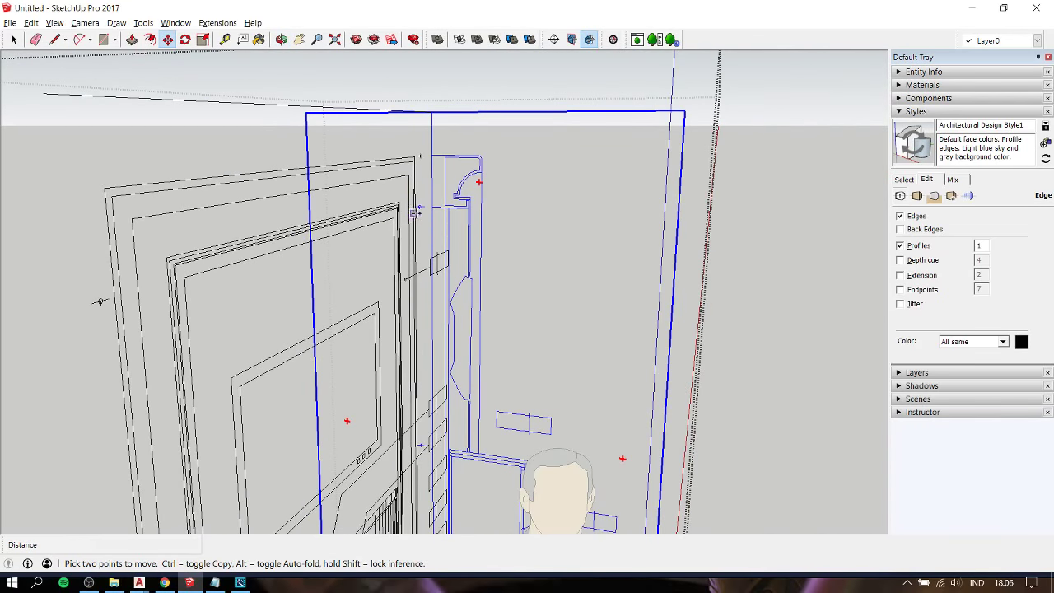
click(431, 155)
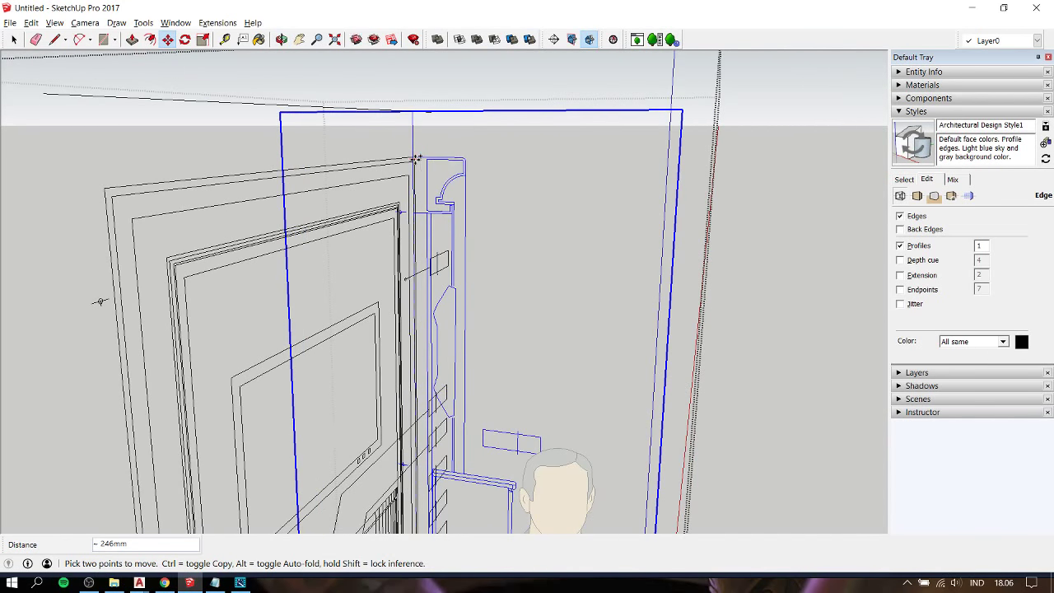
mouse_move(416, 160)
middle_down()
mouse_move(525, 216)
mouse_move(294, 235)
middle_up()
scroll(294, 235, down, 3)
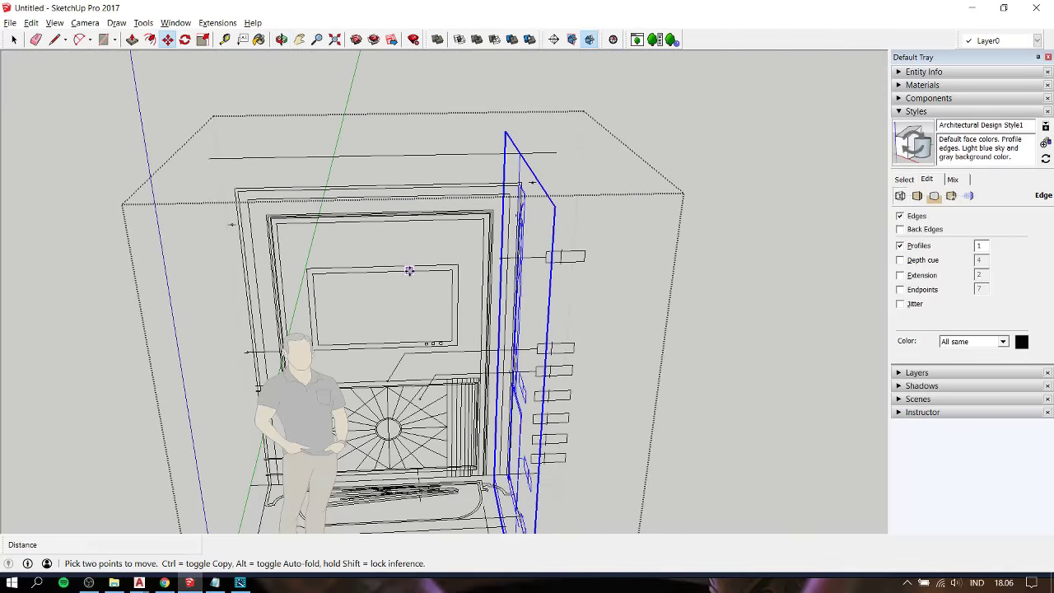
scroll(411, 272, up, 2)
middle_drag(411, 272, 559, 257)
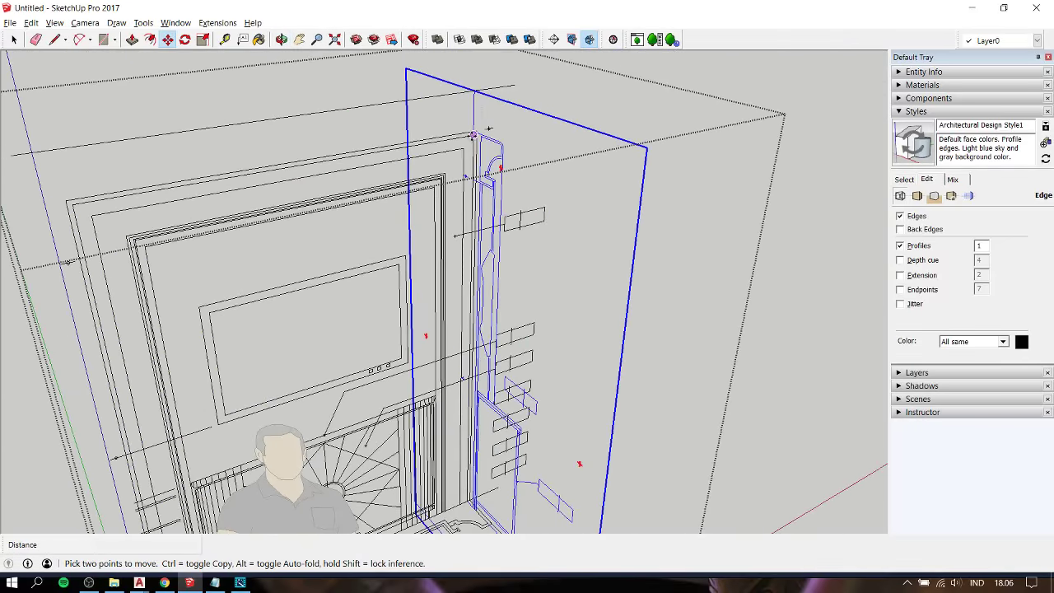
text(930)
key(Return)
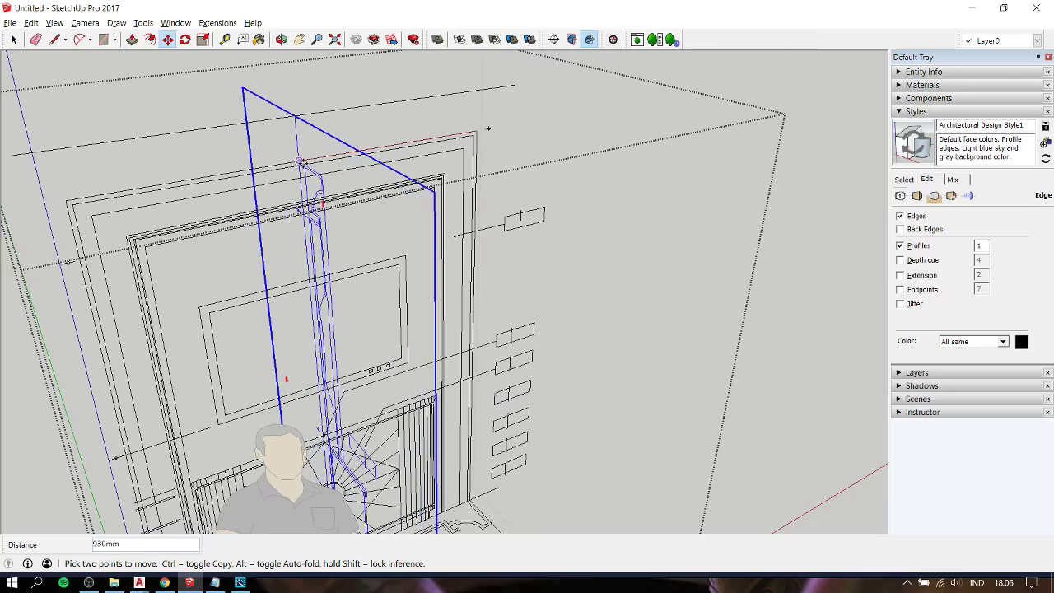
key(space)
click(614, 250)
- Orbit around the model to check the side profile's alignment with the front elevation
mouse_move(358, 277)
middle_down()
mouse_move(512, 183)
mouse_move(666, 160)
mouse_move(454, 200)
mouse_move(216, 221)
middle_up()
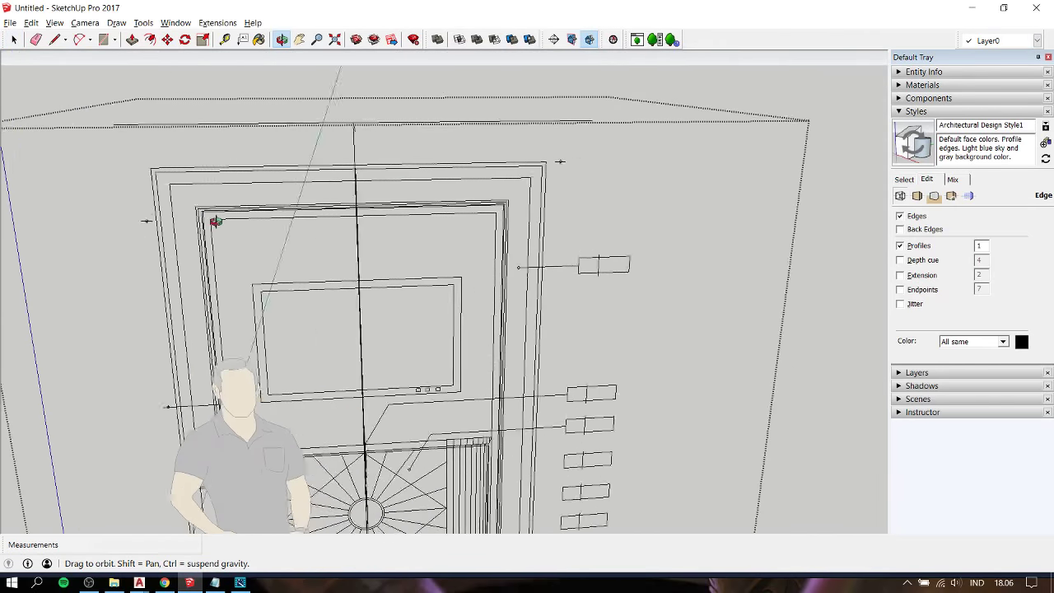
scroll(411, 272, down, 2)
scroll(411, 272, down, 2)
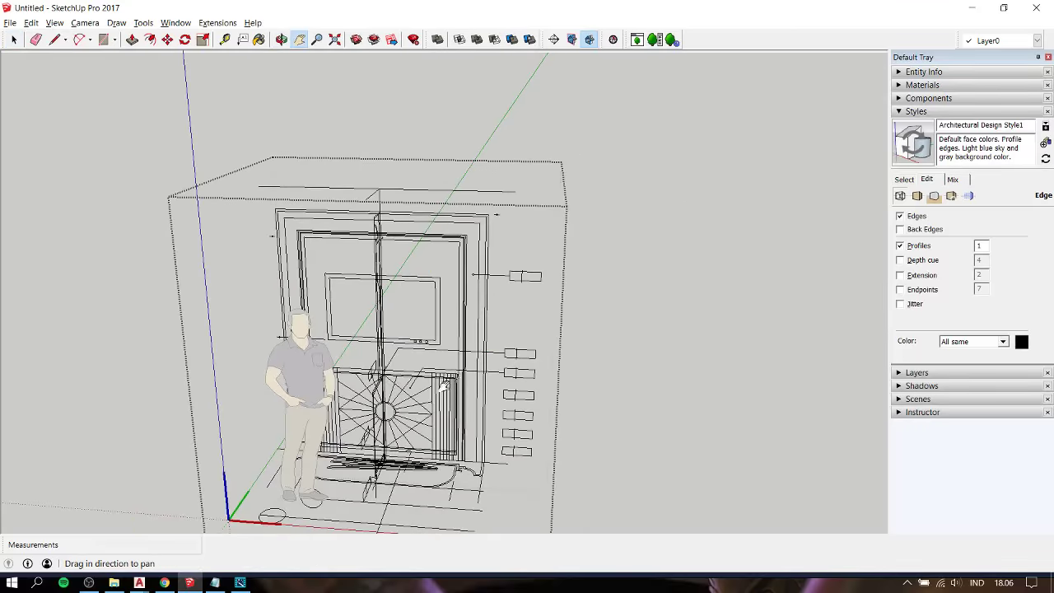
scroll(443, 385, up, 2)
mouse_move(443, 385)
middle_down()
mouse_move(426, 412)
mouse_move(455, 252)
mouse_move(494, 355)
mouse_move(844, 139)
middle_up()
scroll(457, 252, up, 2)
scroll(494, 355, down, 1)
scroll(494, 354, down, 2)
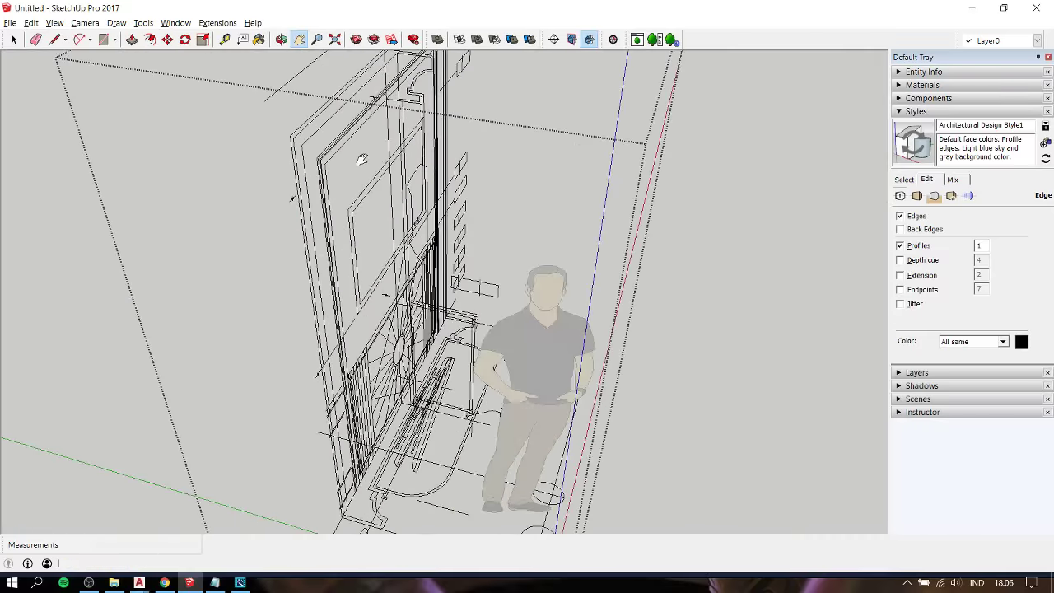
mouse_move(362, 158)
shift+middle_down()
mouse_move(388, 94)
mouse_move(278, 79)
mouse_move(424, 106)
mouse_move(428, 120)
shift+middle_up()
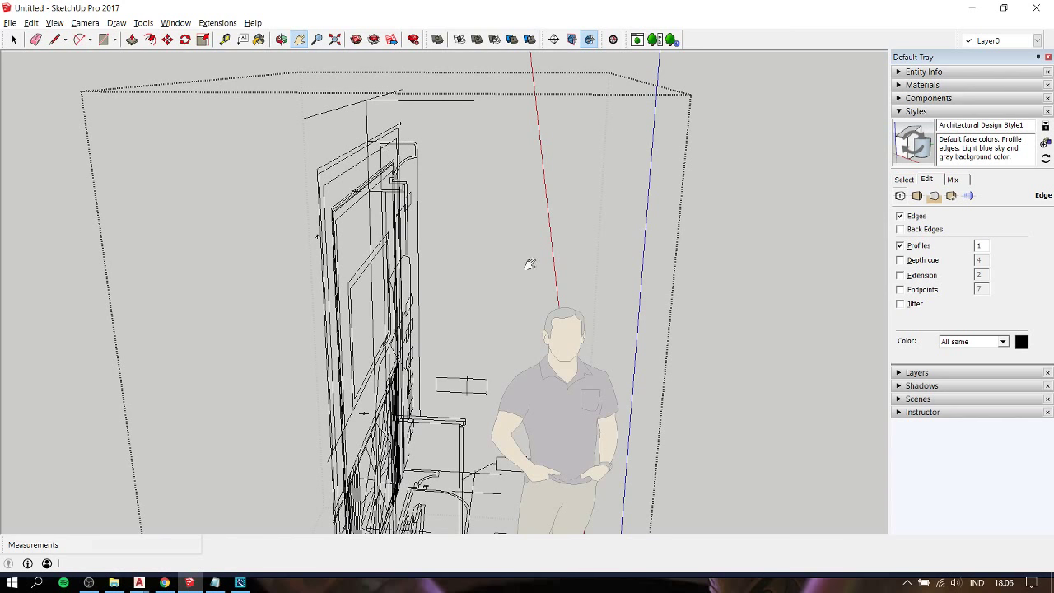
click(214, 583)
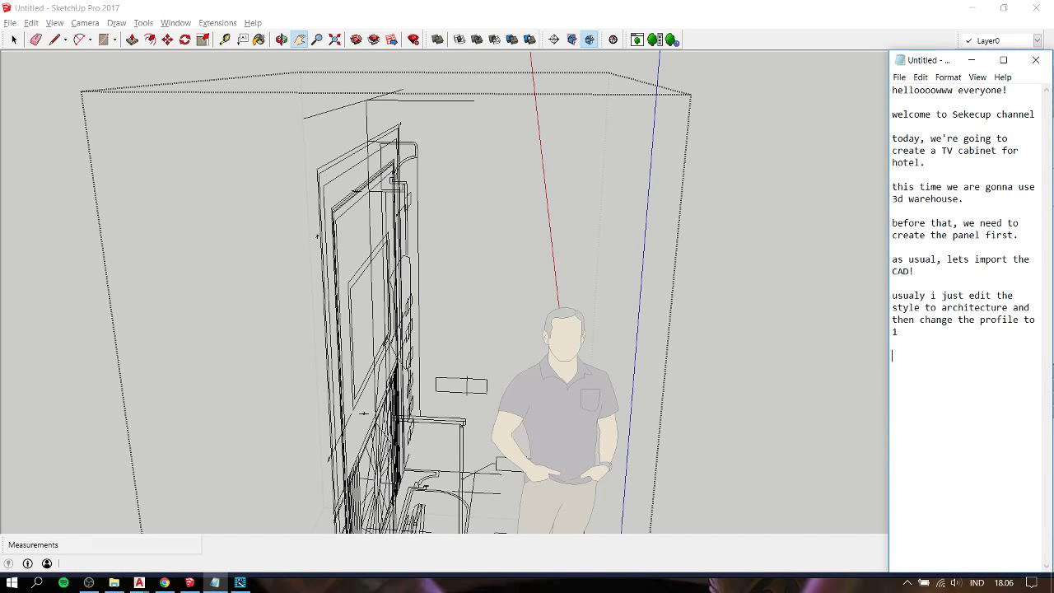
- Type the Follow Me notes: 1. create the mold, 2. create the track, 3. click followme to the molding
text(ithink )
text(we)
text( just use the )
text(follow me )
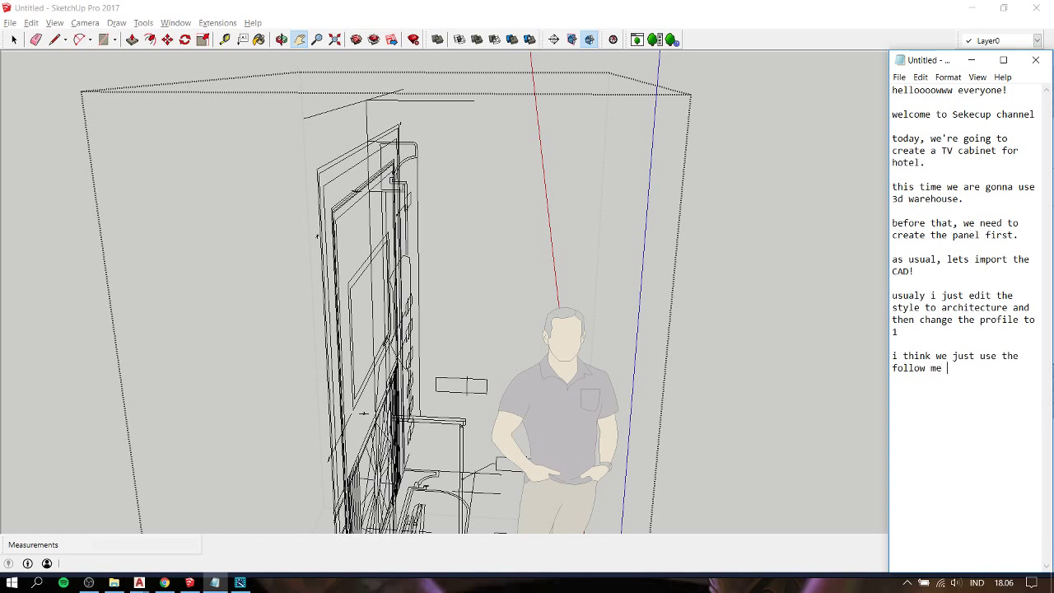
text(comma)
text(nd)
text(. do you remember how i used to use the followme)
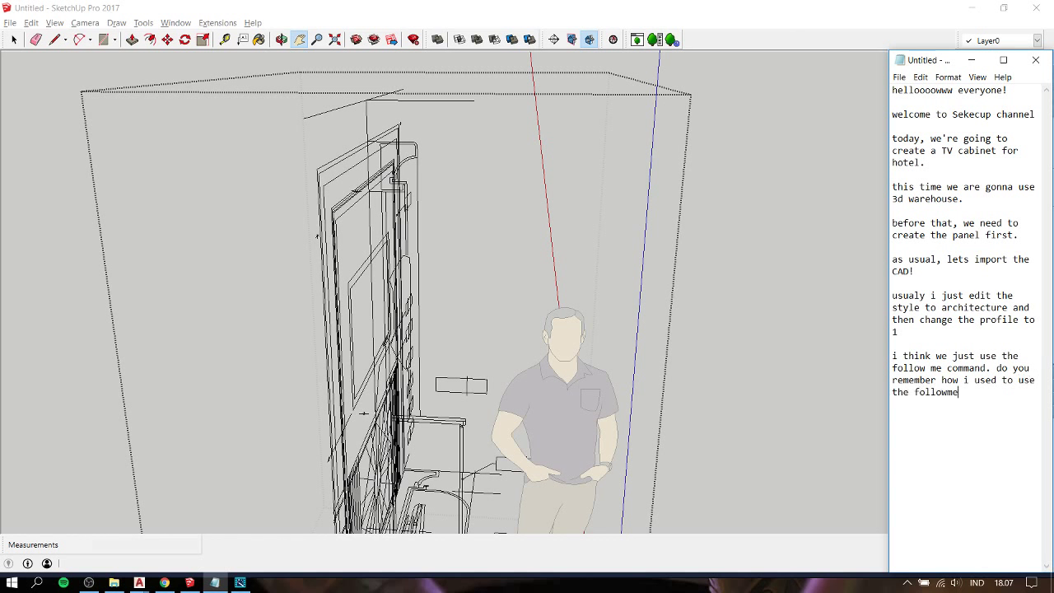
text(om)
text(man)
text(rea)
text(te)
text(the)
text(mold)
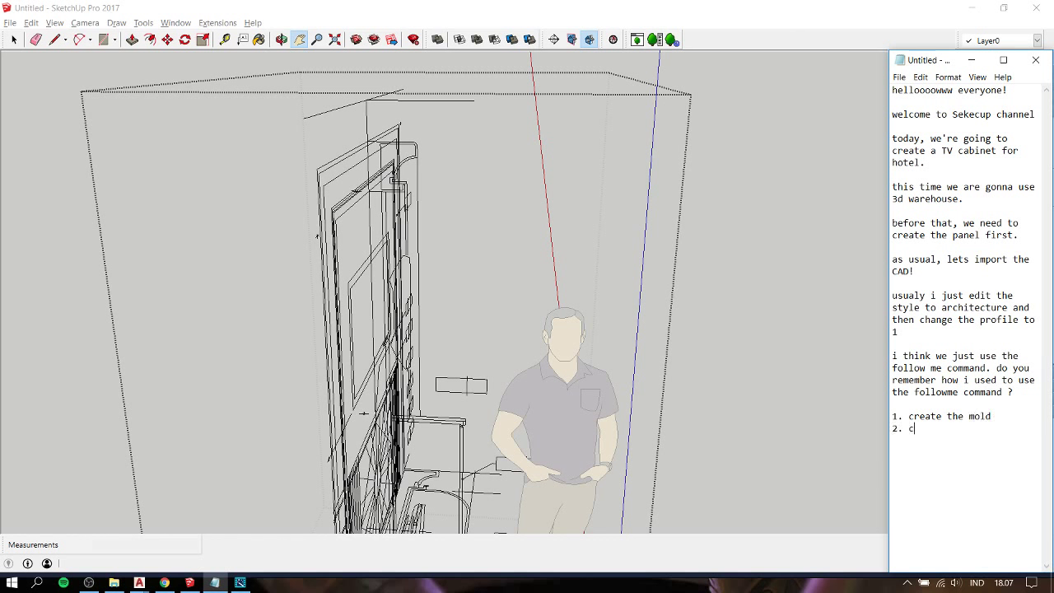
text(reate)
text(rac)
key(BackSpace)
key(BackSpace)
text(kli)
key(BackSpace)
key(BackSpace)
key(BackSpace)
text(ick followme to)
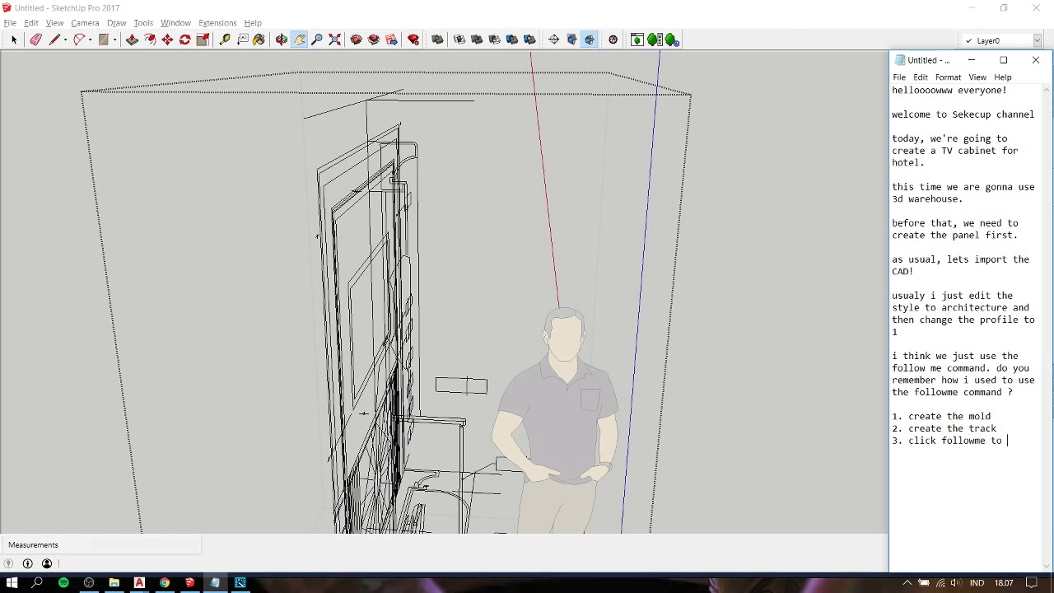
text( the mol)
text(ding)
click(606, 218)
- Zoom in on the base profile's corner and discard a stray vertical line drawn there
mouse_move(606, 217)
middle_down()
mouse_move(59, 238)
mouse_move(567, 205)
mouse_move(365, 145)
mouse_move(412, 166)
mouse_move(335, 207)
mouse_move(318, 236)
mouse_move(341, 224)
mouse_move(482, 324)
mouse_move(122, 405)
middle_up()
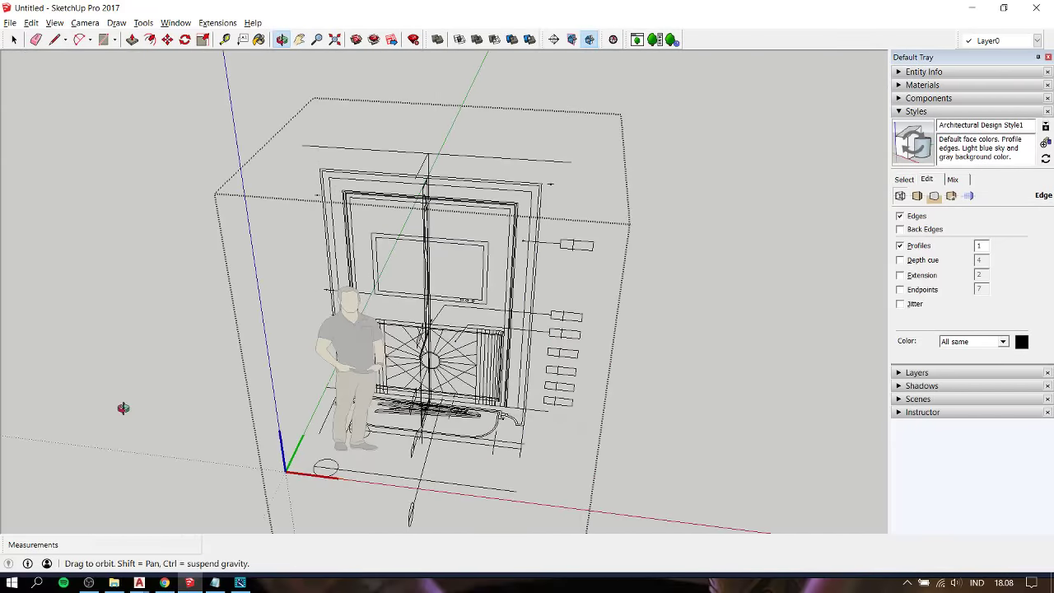
scroll(123, 404, up, 3)
scroll(512, 420, up, 3)
scroll(513, 420, up, 3)
scroll(512, 420, up, 2)
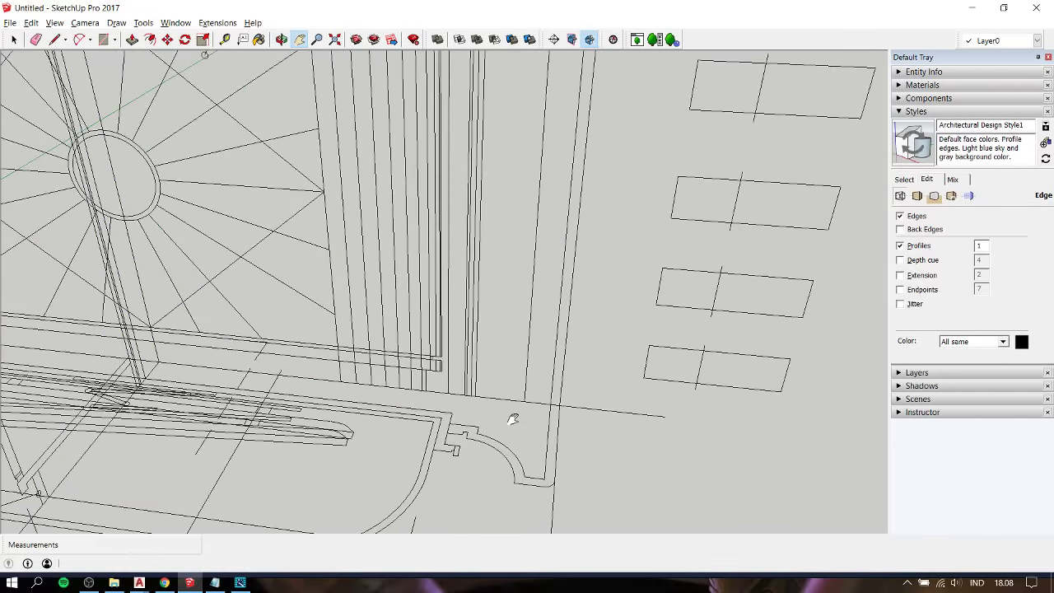
scroll(512, 420, down, 2)
scroll(501, 417, down, 2)
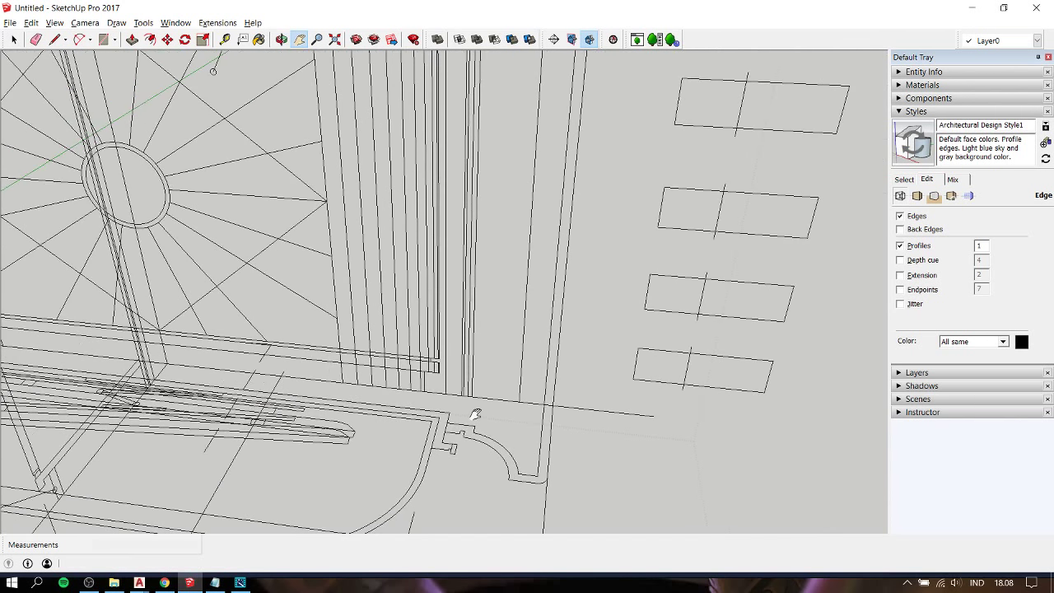
scroll(478, 416, down, 2)
scroll(346, 395, up, 2)
scroll(292, 389, up, 1)
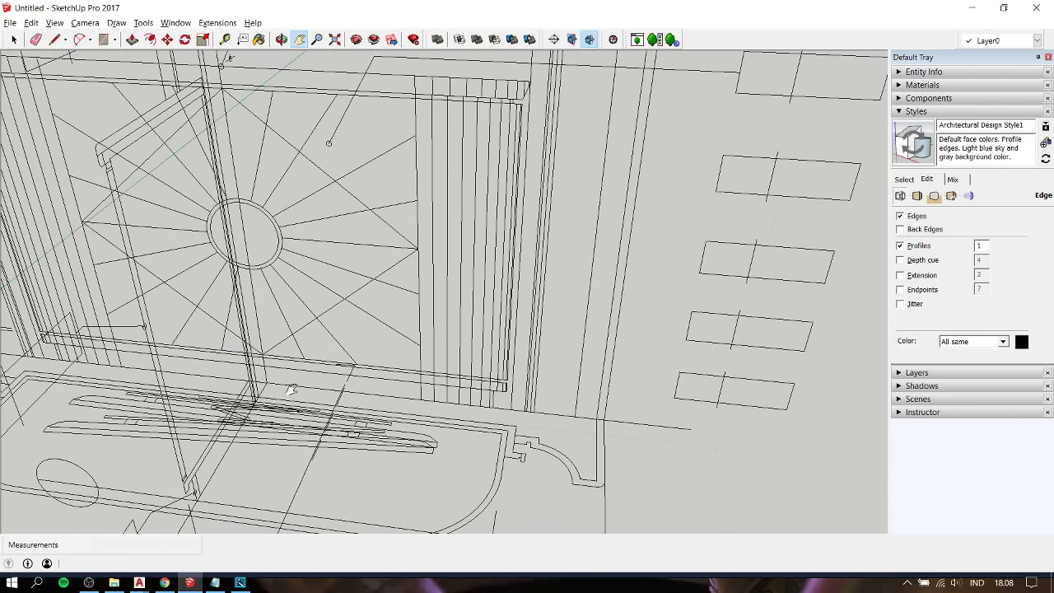
scroll(291, 390, up, 1)
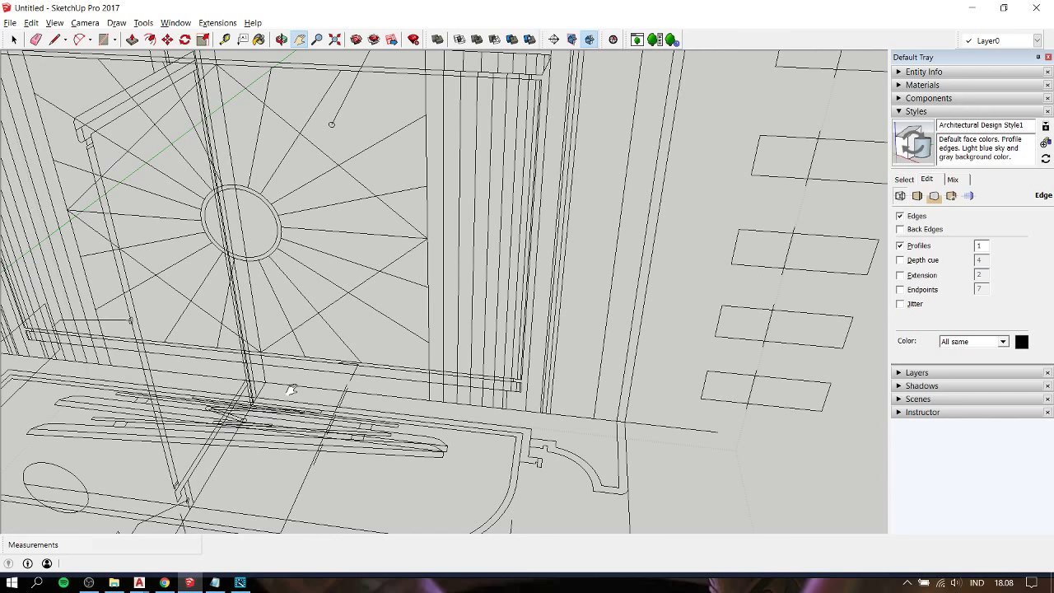
key(l)
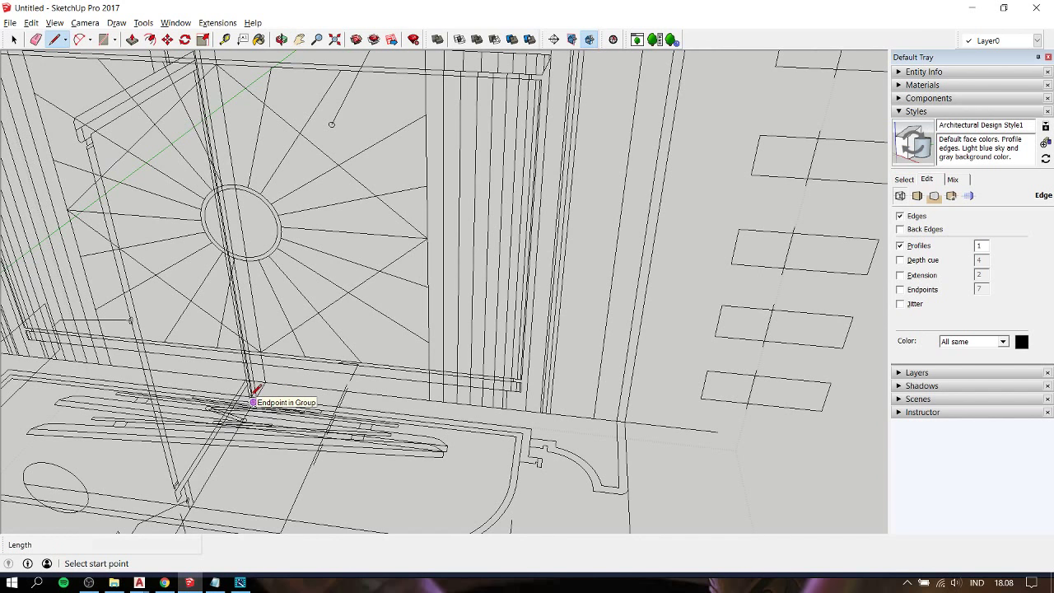
click(254, 402)
scroll(253, 402, up, 1)
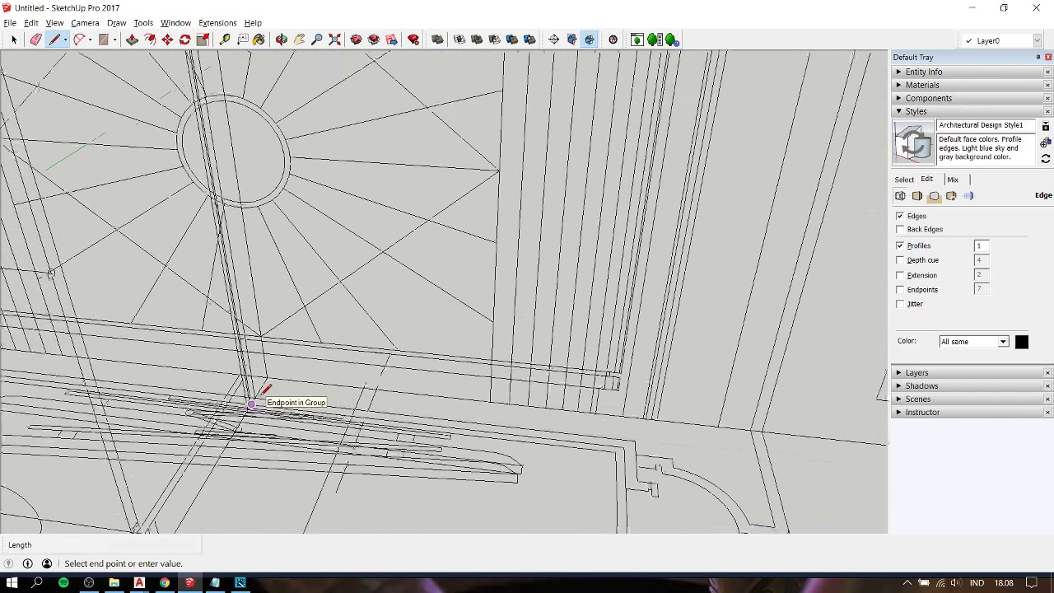
scroll(253, 402, up, 1)
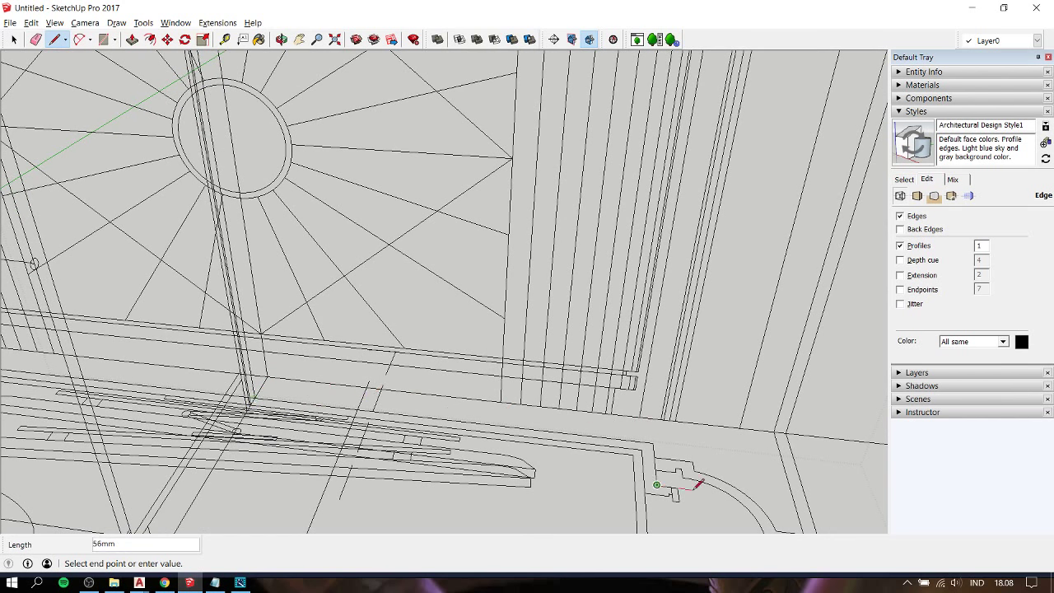
scroll(669, 484, up, 2)
scroll(669, 483, up, 1)
click(669, 484)
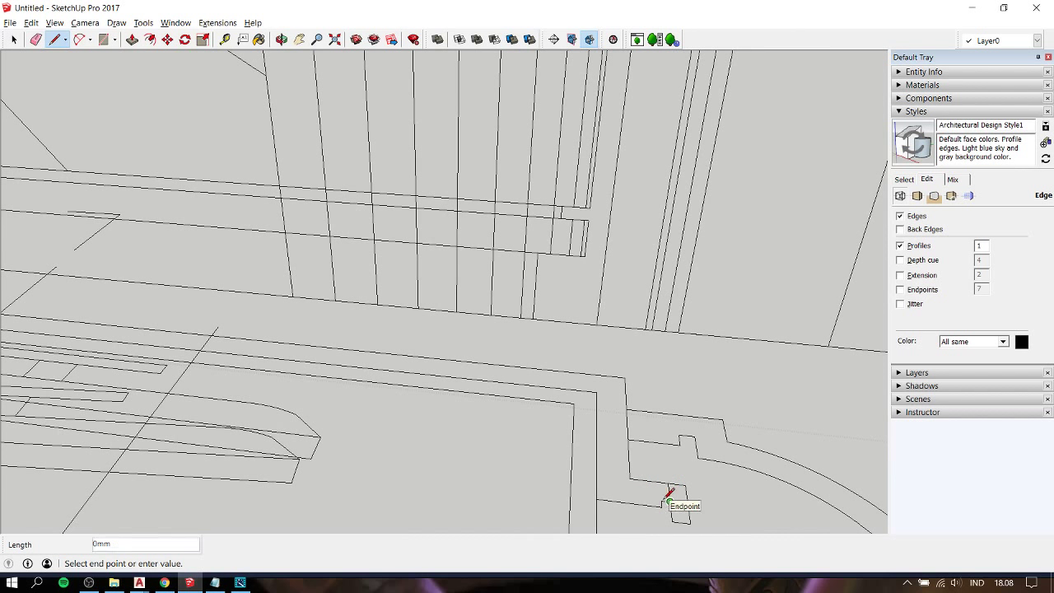
key(Escape)
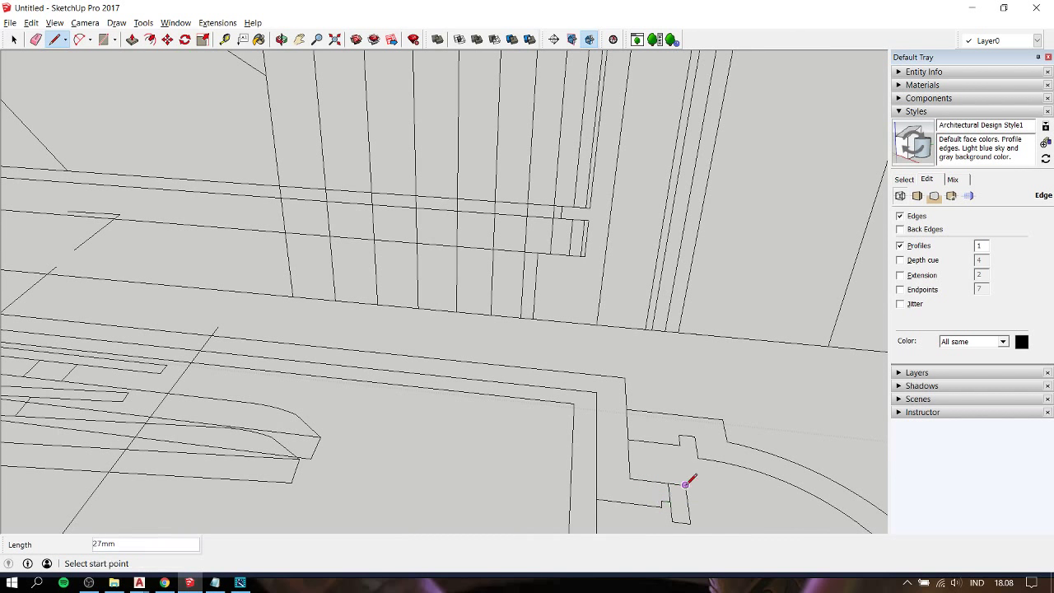
click(668, 483)
key(space)
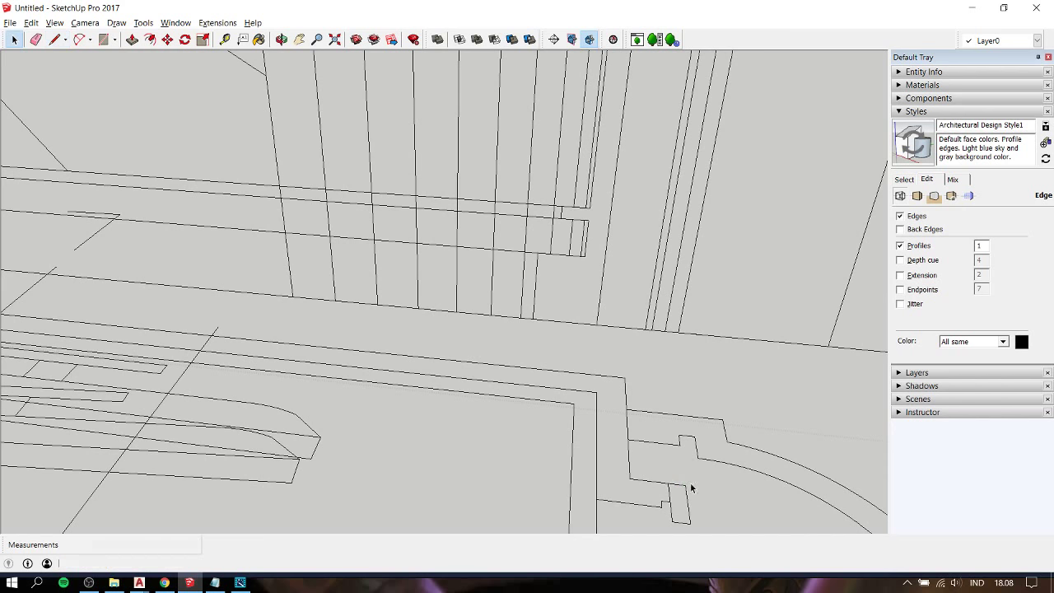
triple_click(653, 482)
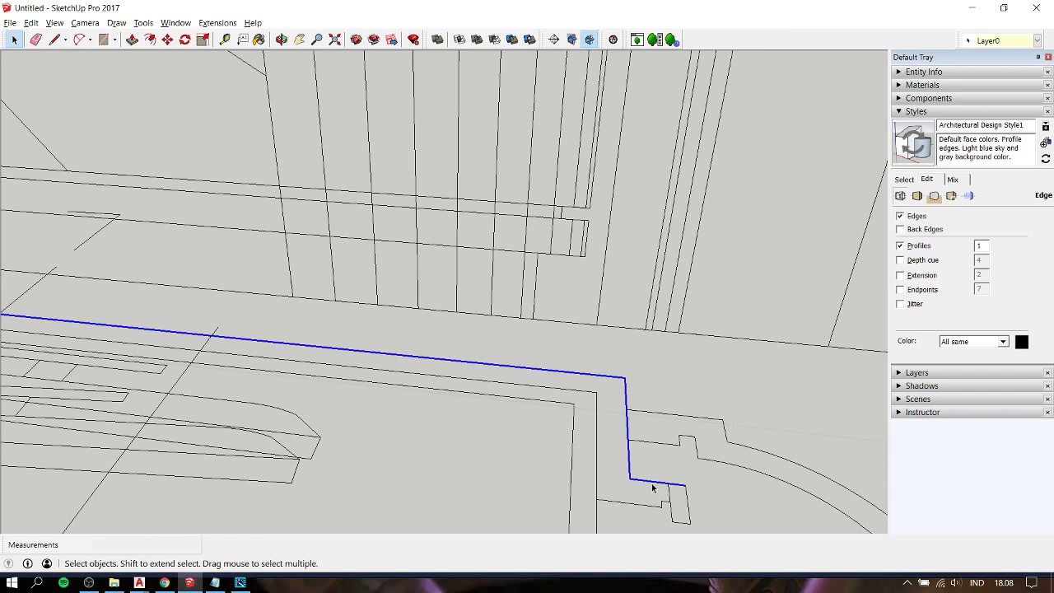
- Trace the straight outline edges from the corner along the long edge and around the notch
key(l)
click(685, 484)
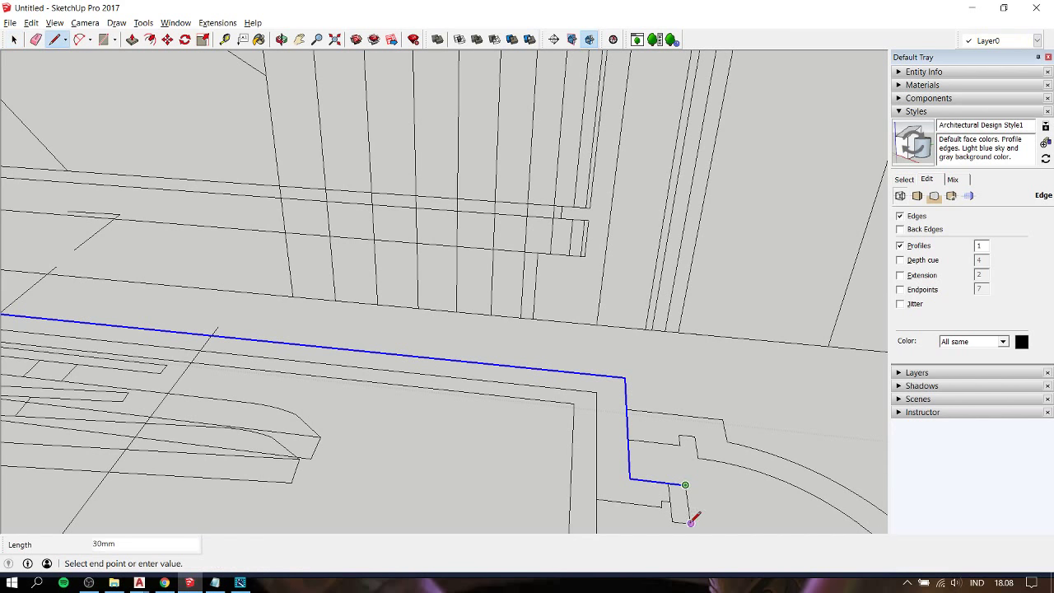
click(688, 521)
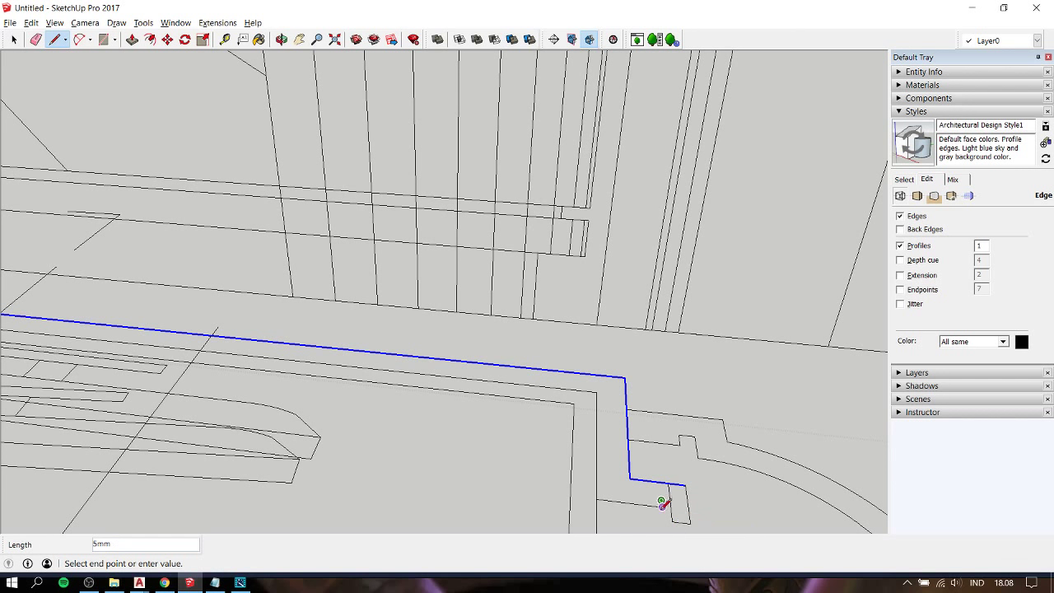
click(597, 498)
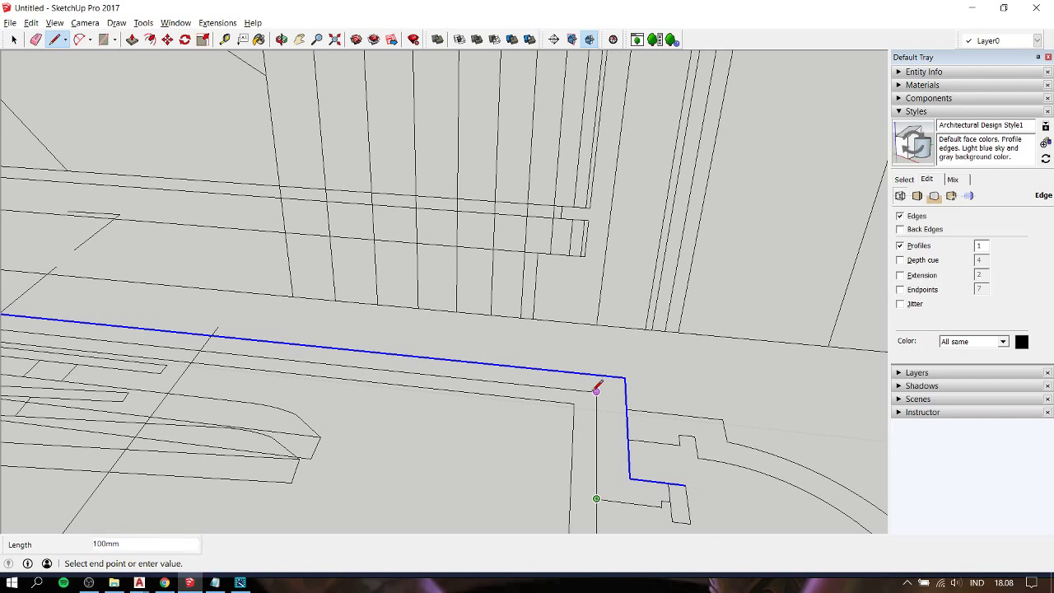
middle_drag(600, 388, 543, 386)
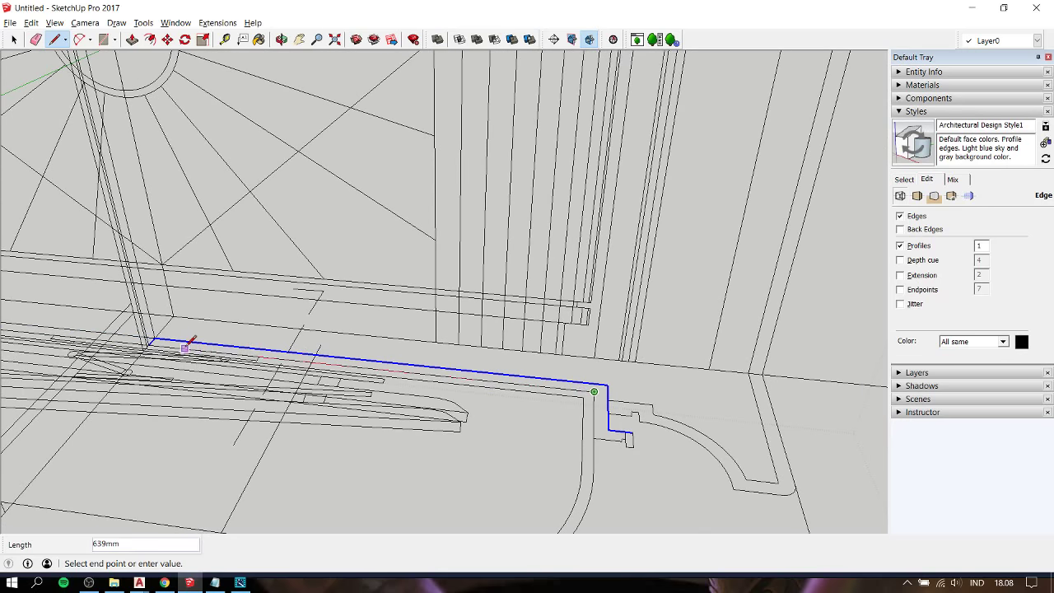
scroll(157, 344, up, 2)
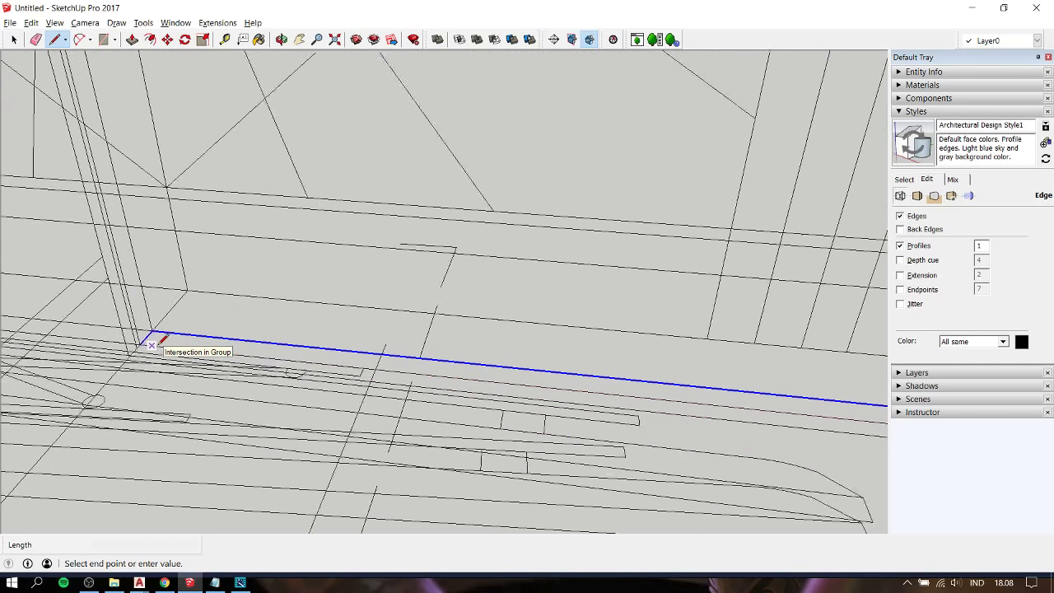
scroll(141, 337, up, 2)
scroll(258, 313, down, 1)
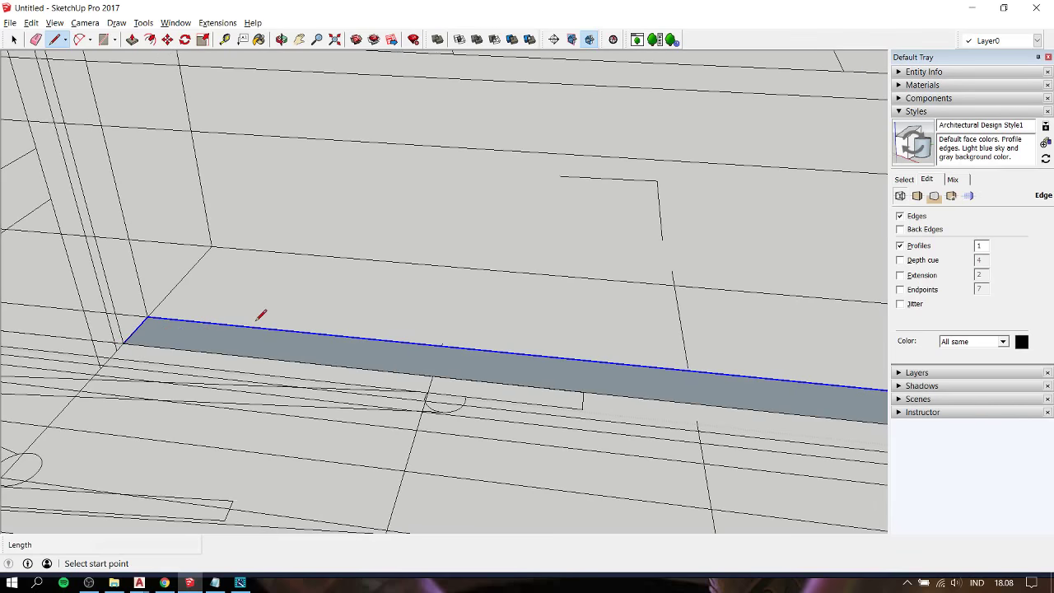
scroll(400, 352, down, 2)
scroll(400, 352, down, 1)
scroll(401, 353, down, 2)
scroll(400, 353, up, 2)
shift+middle_drag(400, 352, 444, 364)
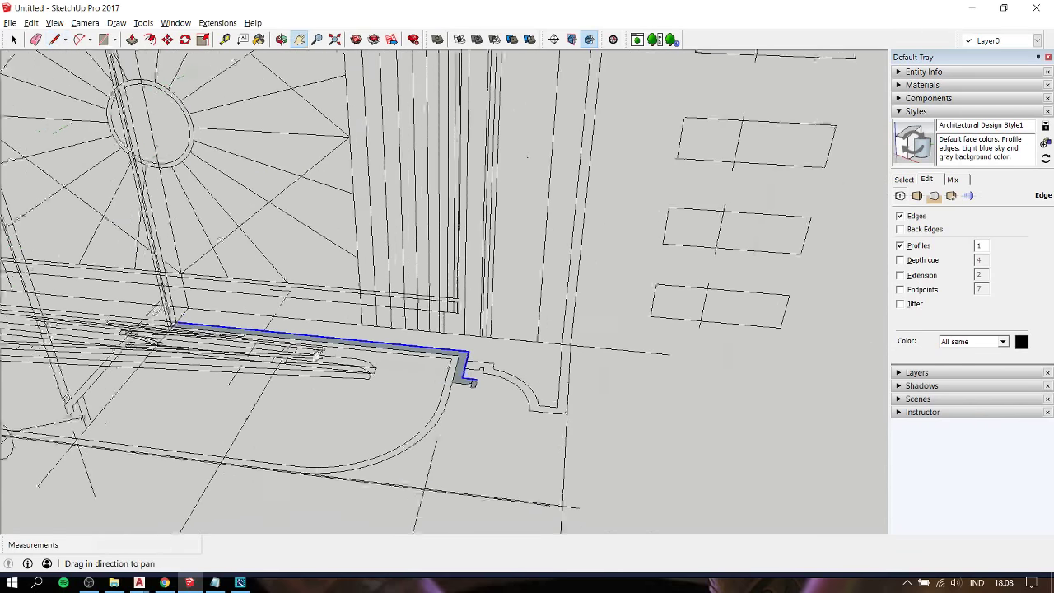
scroll(407, 388, up, 1)
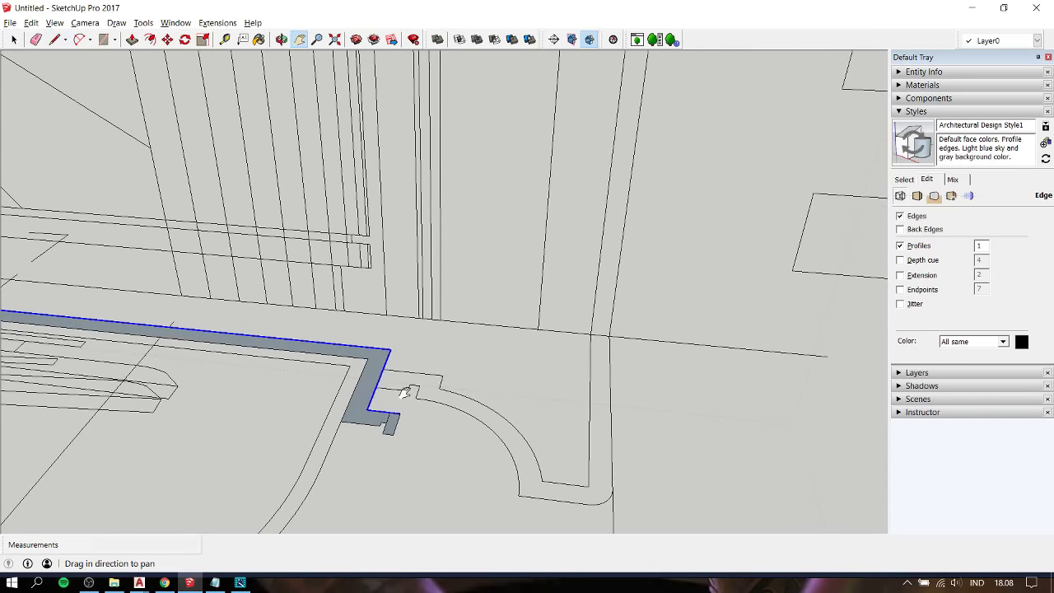
click(383, 368)
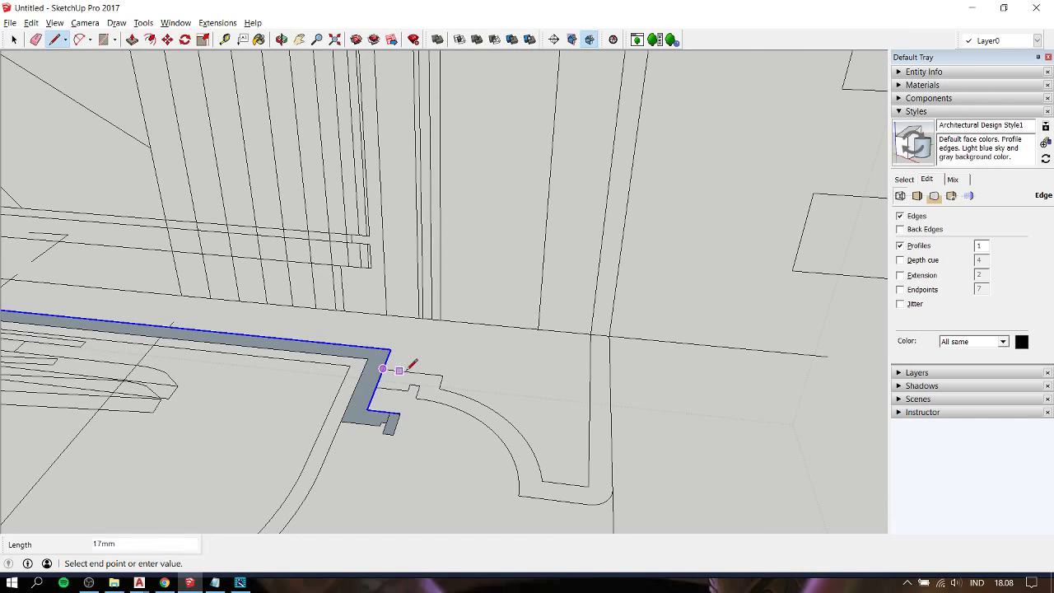
click(448, 368)
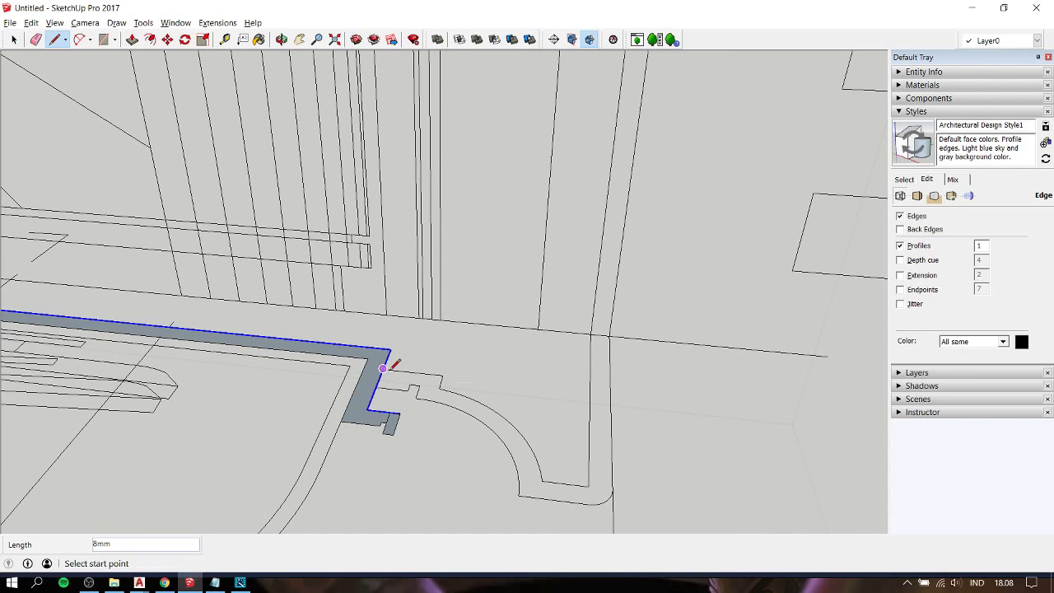
click(394, 368)
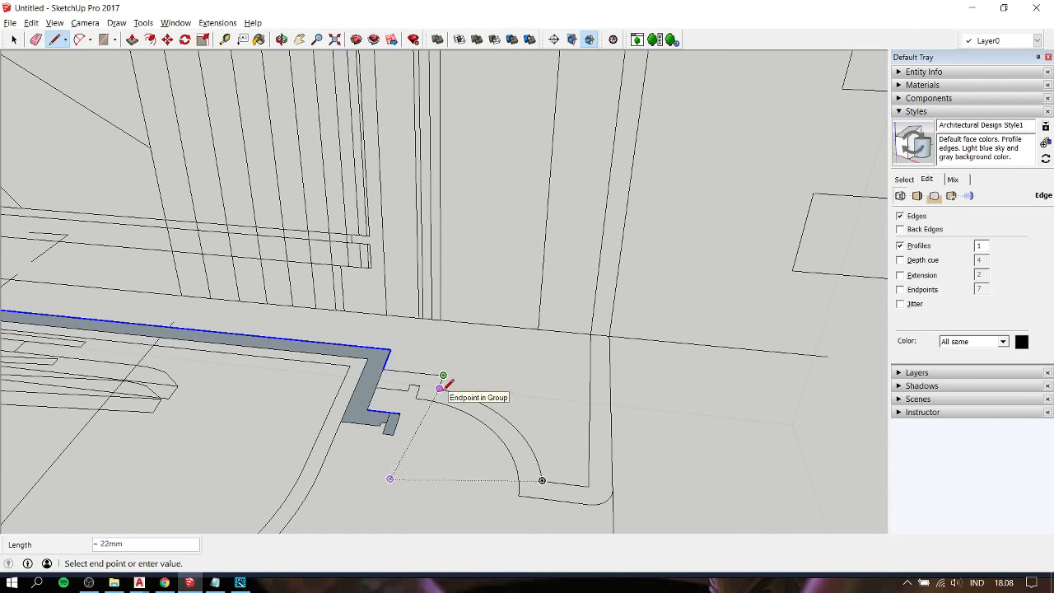
- Trace the large curve with an arc, then the bottom, vertical and short top edges beside it
key(c)
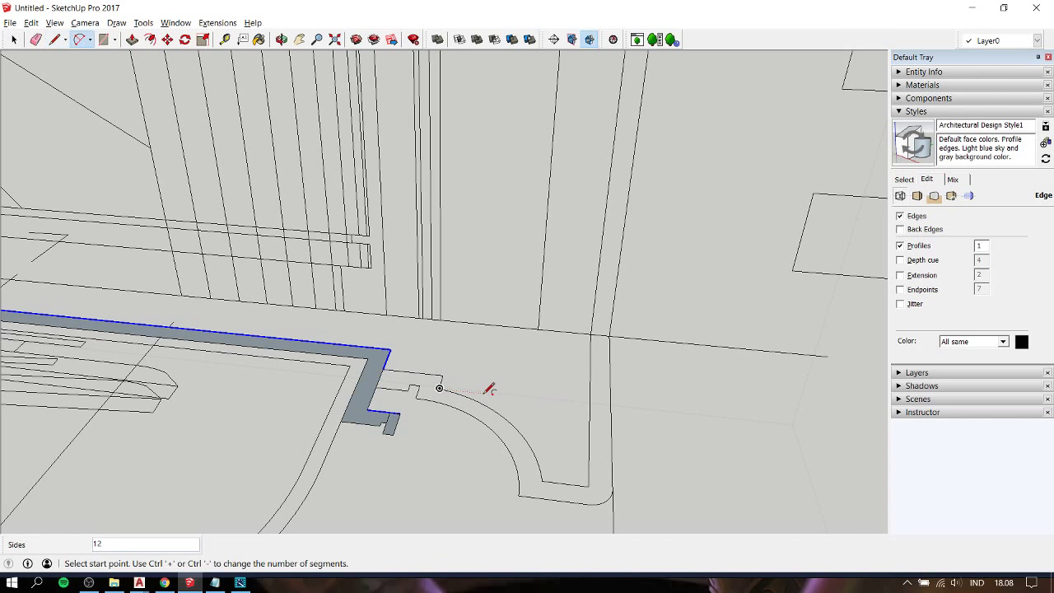
click(542, 480)
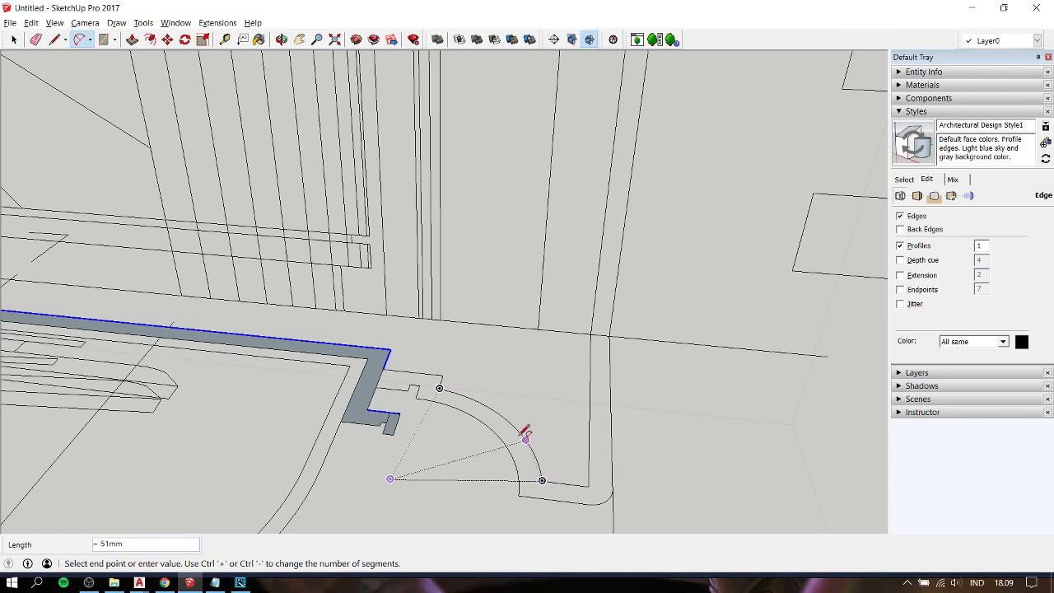
click(439, 388)
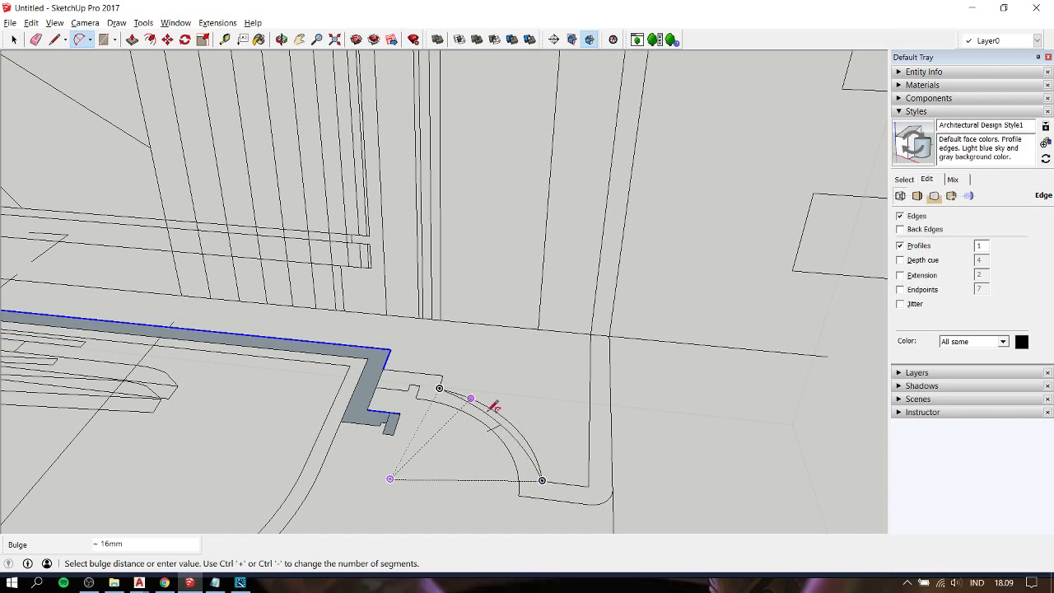
click(524, 437)
key(l)
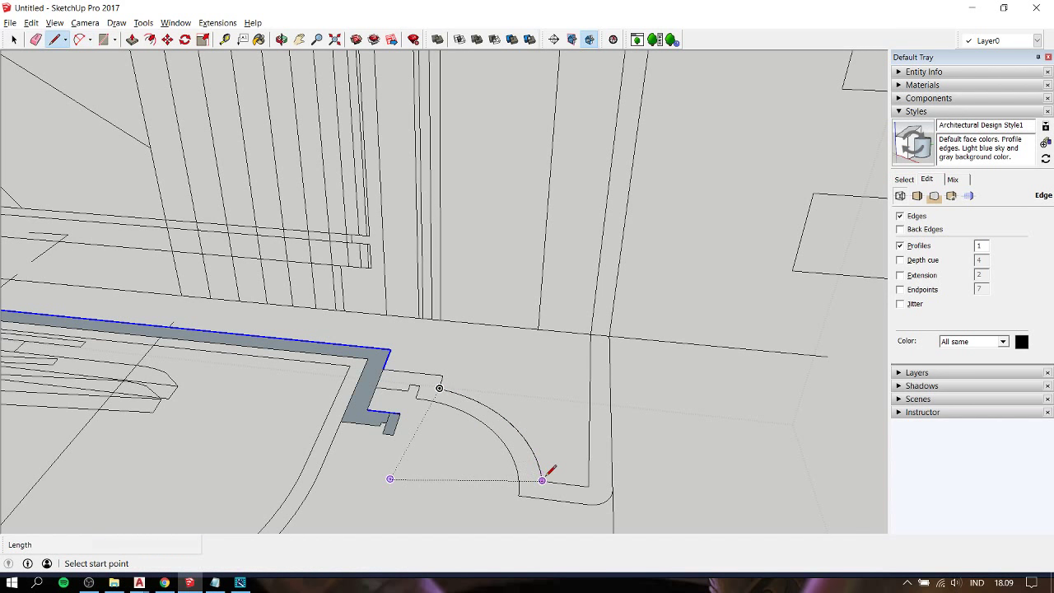
click(542, 481)
click(587, 486)
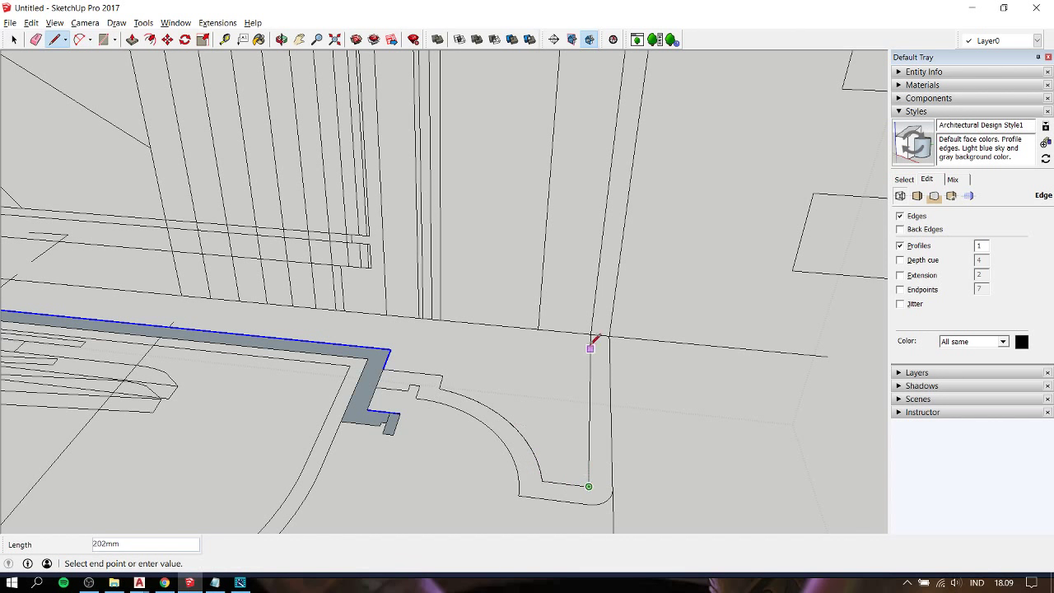
click(591, 334)
click(608, 336)
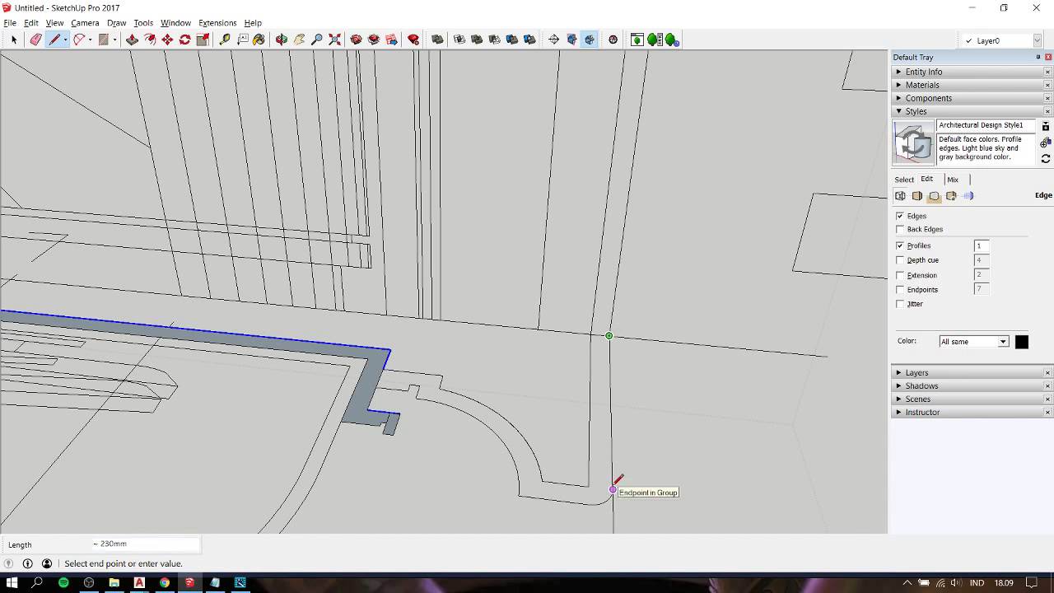
click(613, 489)
- Trace the small rounded corner, the bottom edge, the inner curved arc and a short edge toward the notch
key(g)
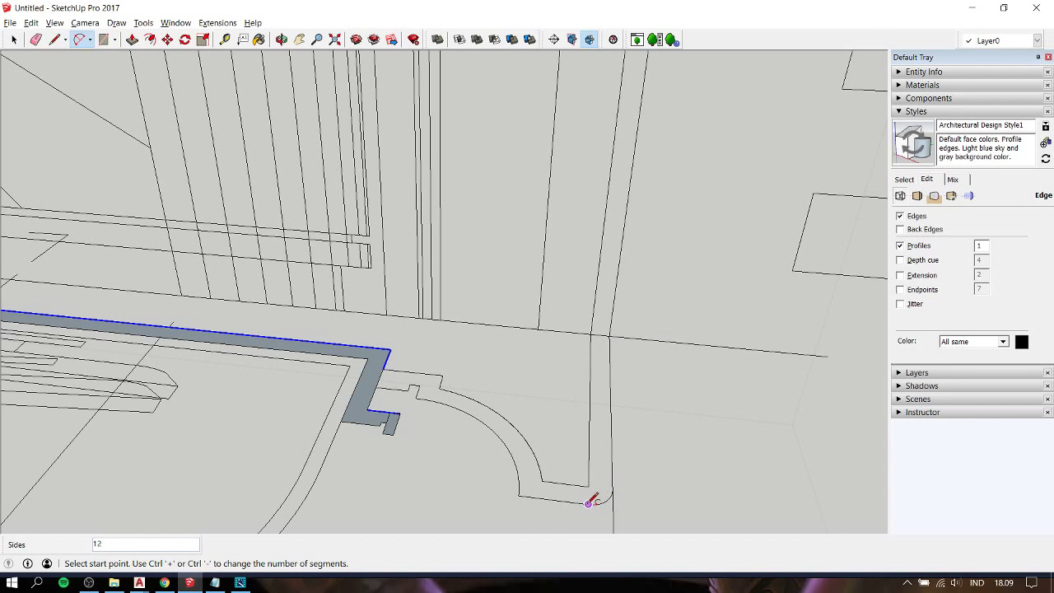
click(612, 489)
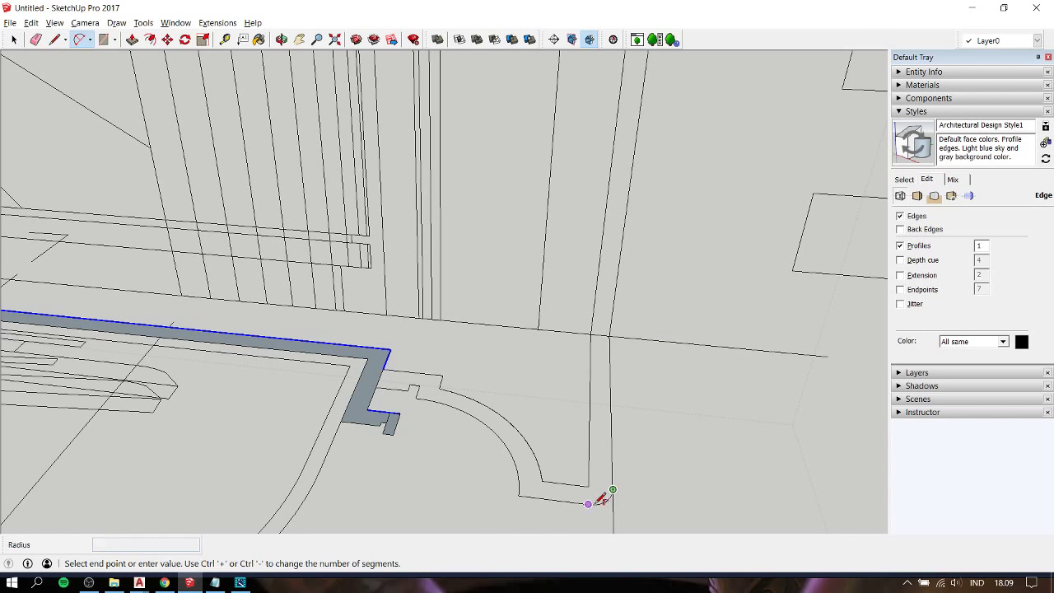
click(597, 503)
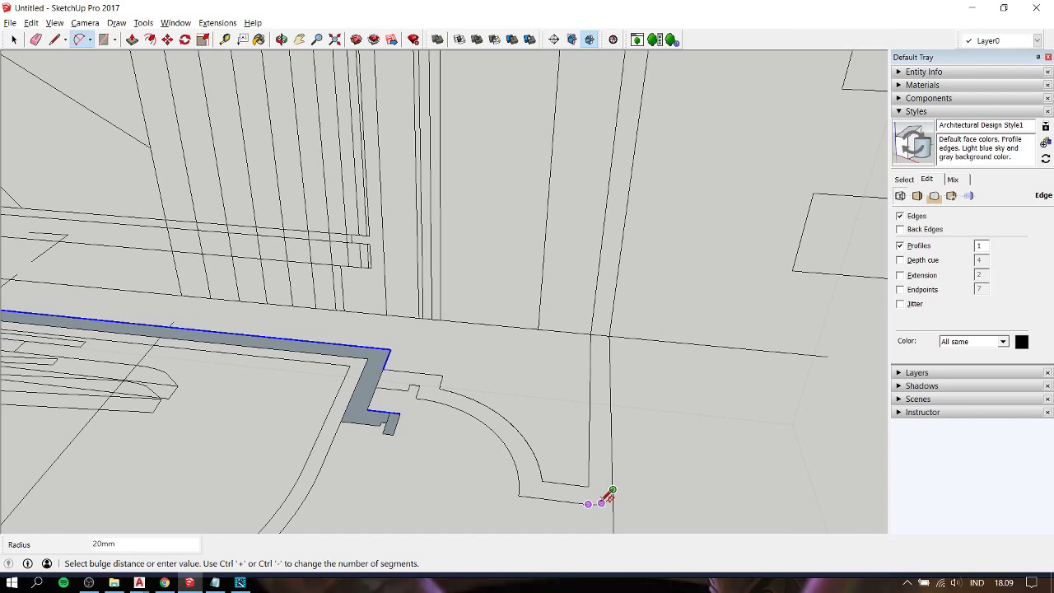
click(611, 493)
key(l)
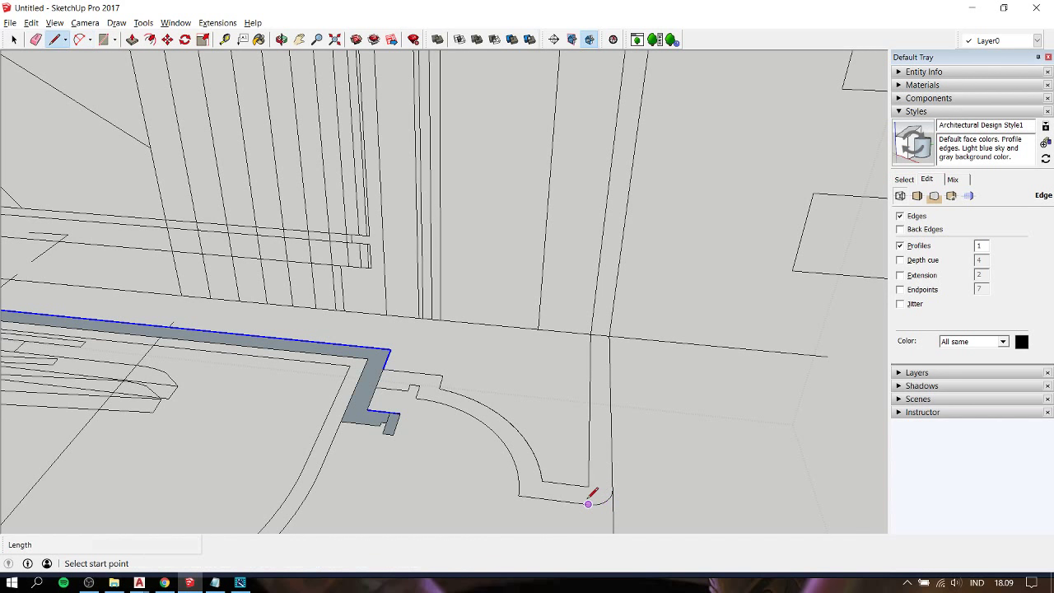
click(588, 503)
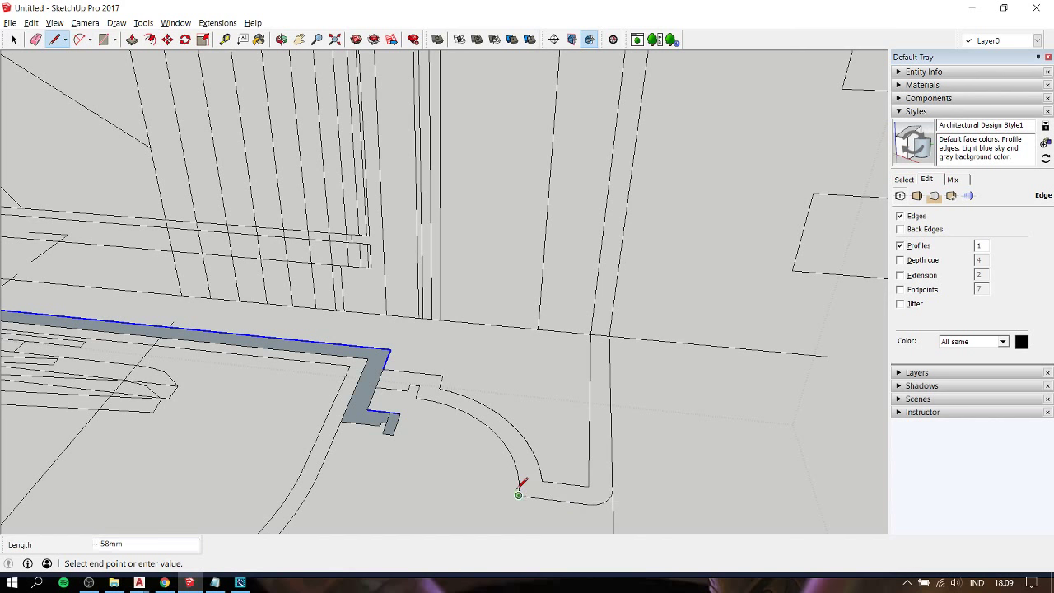
click(518, 495)
key(a)
click(518, 494)
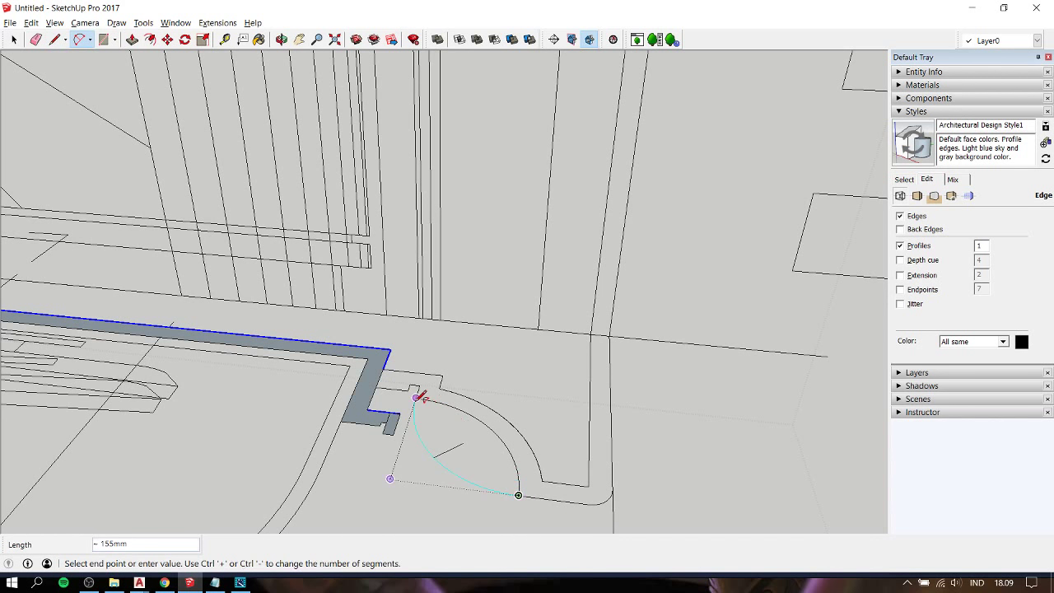
click(415, 398)
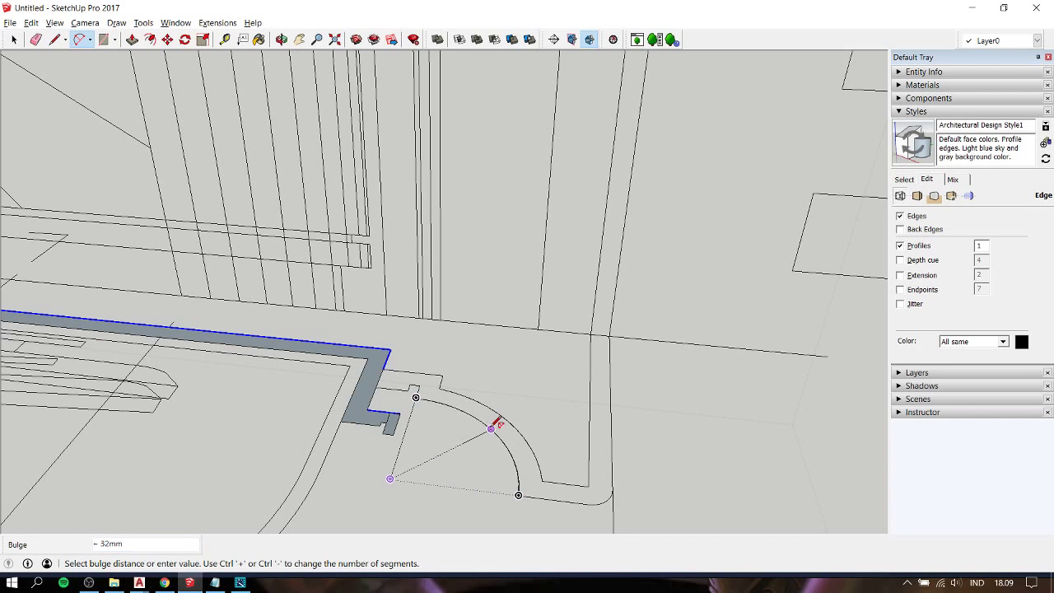
click(496, 422)
key(l)
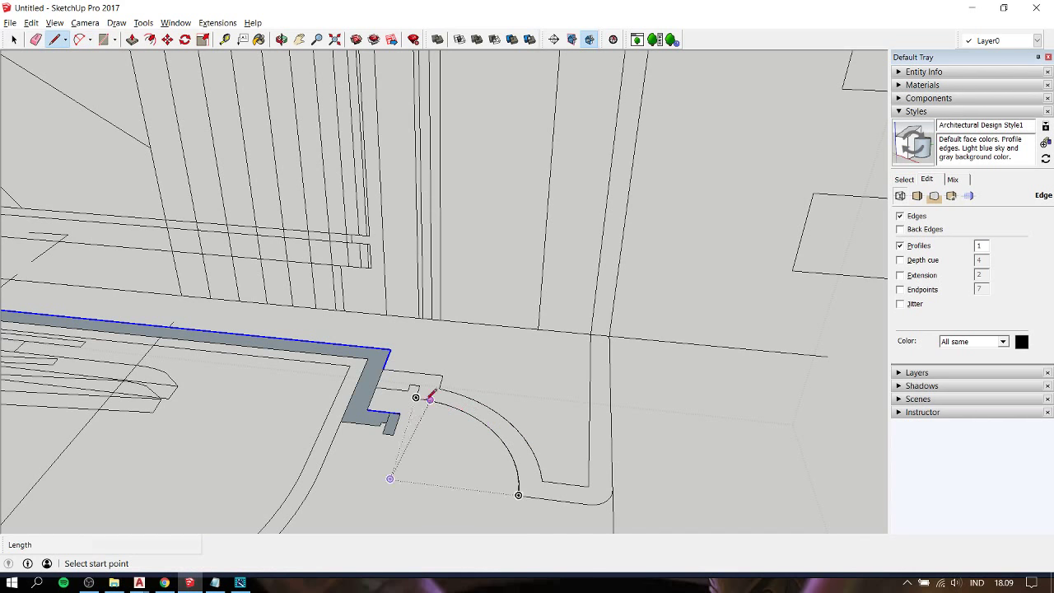
click(415, 397)
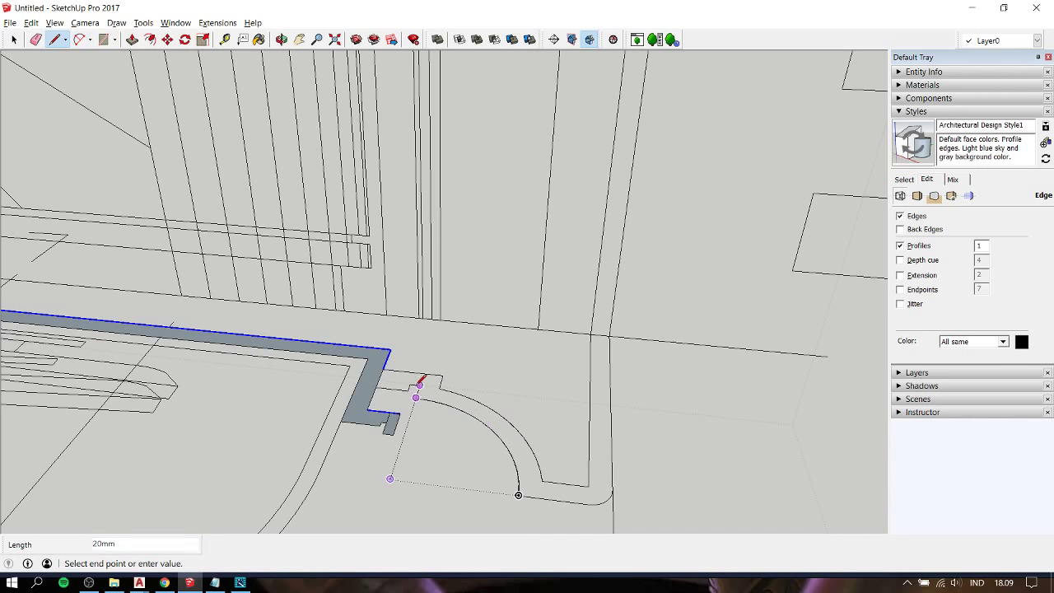
click(417, 386)
scroll(412, 385, up, 2)
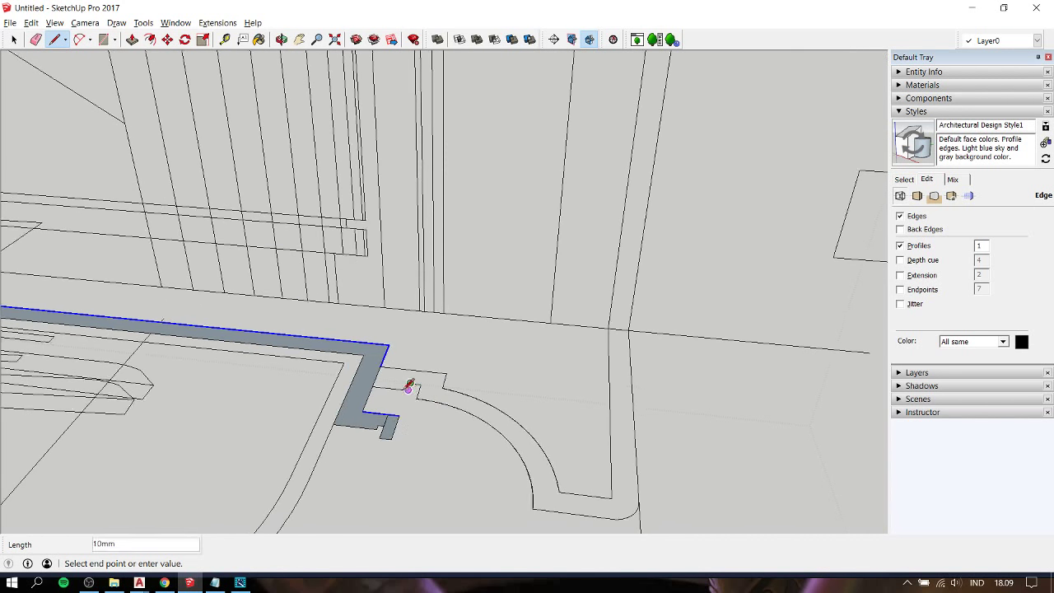
scroll(409, 387, up, 2)
- Close the base outline into a filled face and step out of the group being edited
click(363, 378)
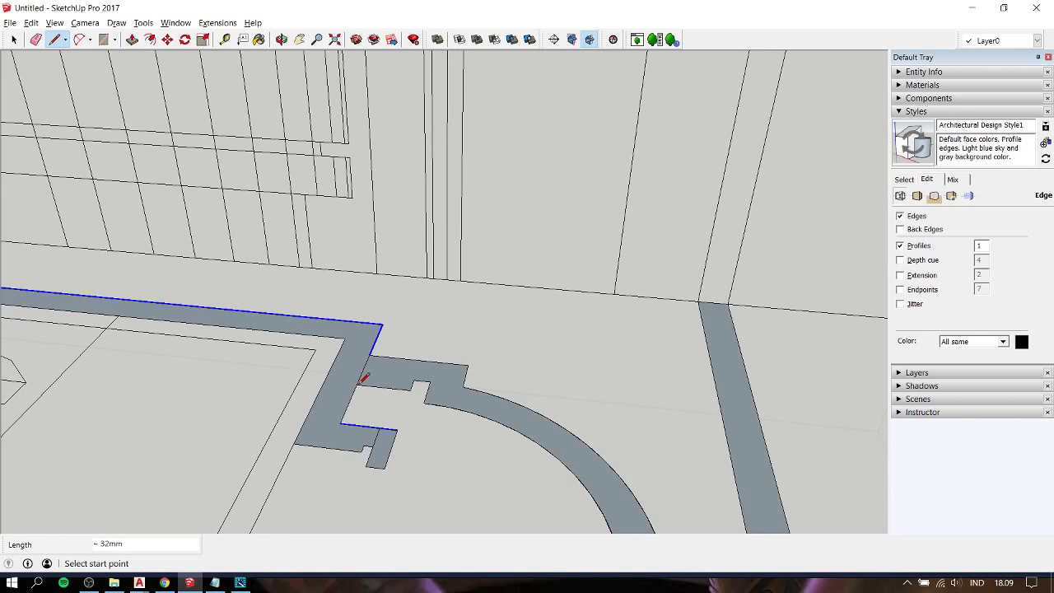
scroll(444, 338, down, 1)
key(space)
scroll(427, 373, down, 2)
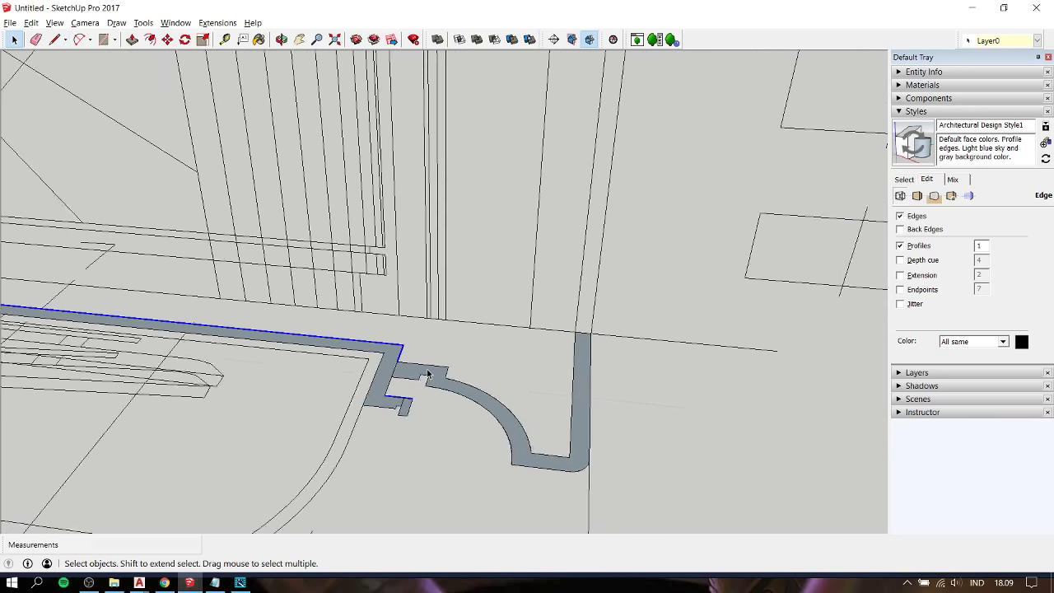
scroll(427, 373, down, 2)
scroll(427, 373, down, 2)
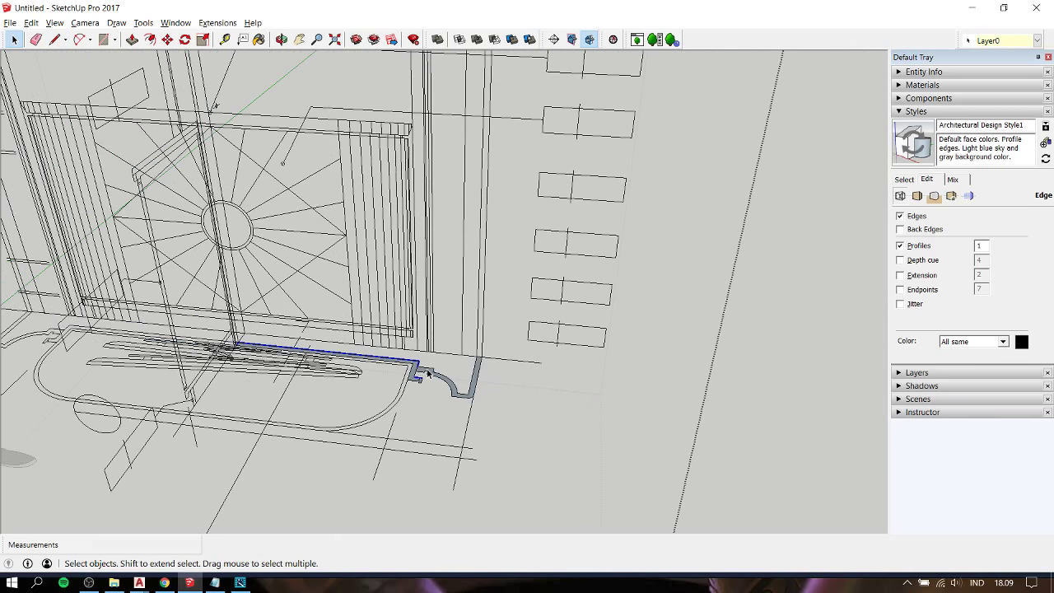
key(h)
drag(428, 373, 424, 359)
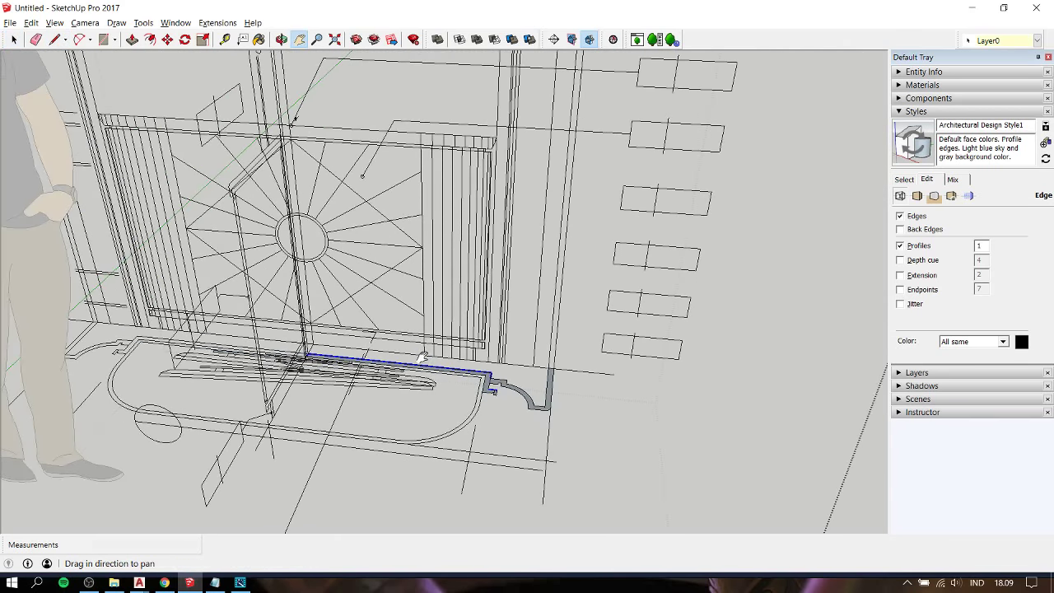
key(space)
click(548, 398)
click(548, 395)
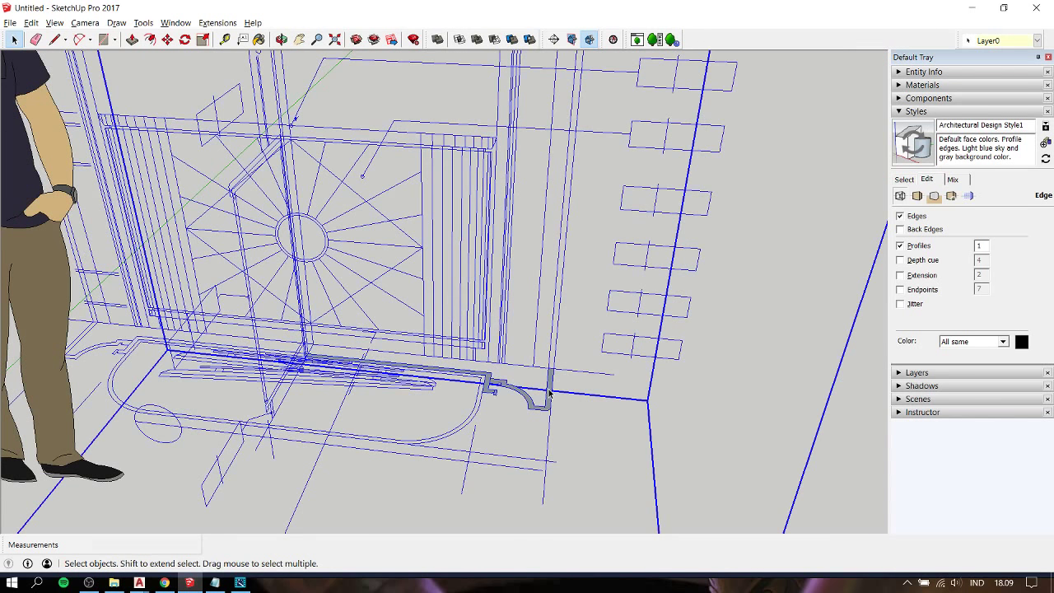
double_click(552, 379)
click(551, 378)
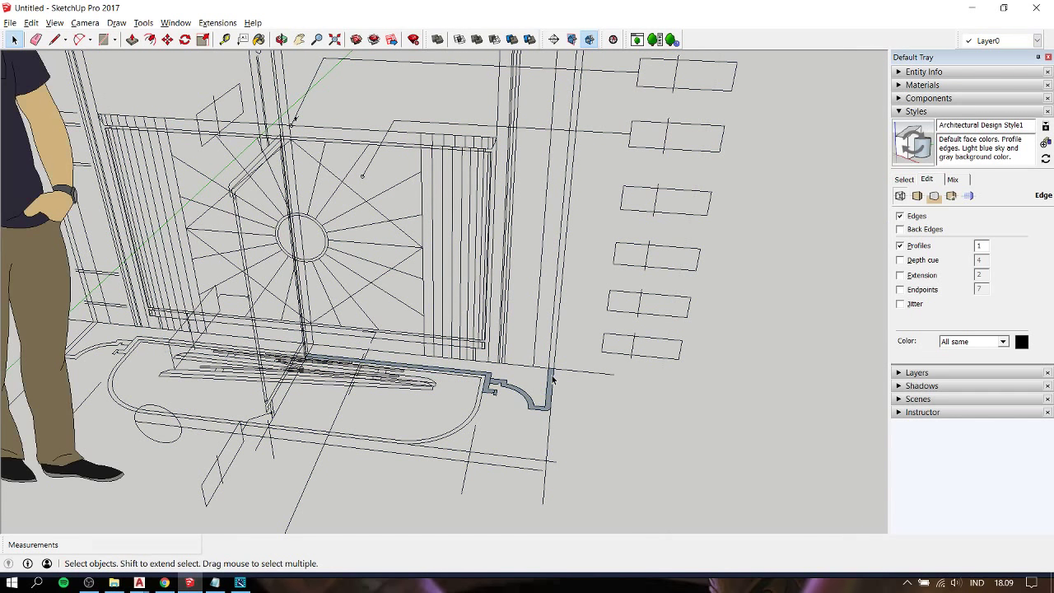
- Draw path lines from the profile corner up to the door's top-right corner and across to its top-left corner
key(l)
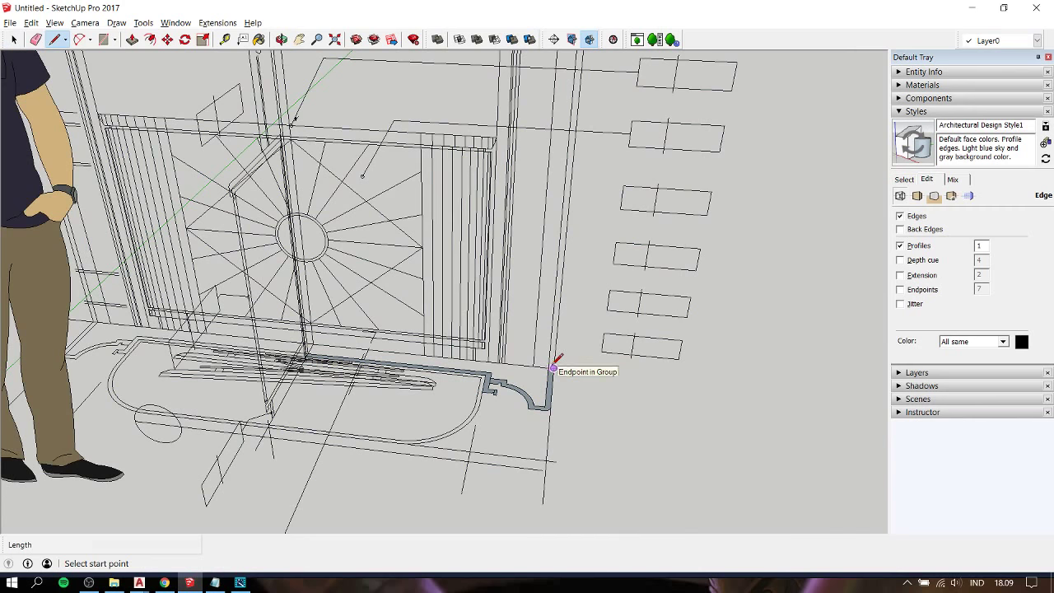
click(553, 366)
scroll(553, 367, down, 2)
scroll(554, 363, down, 3)
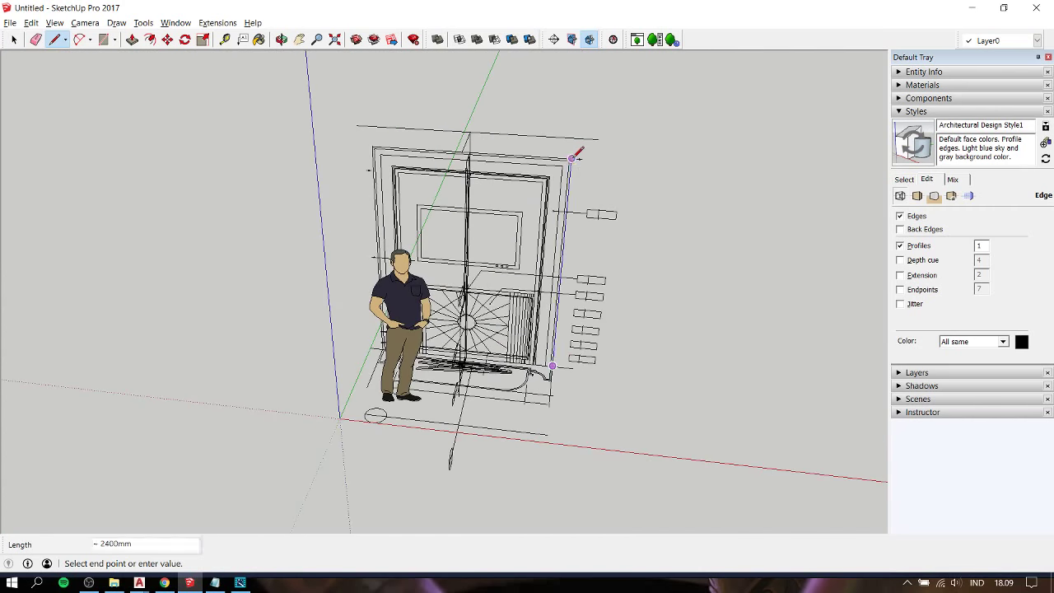
scroll(580, 151, up, 2)
scroll(574, 158, up, 2)
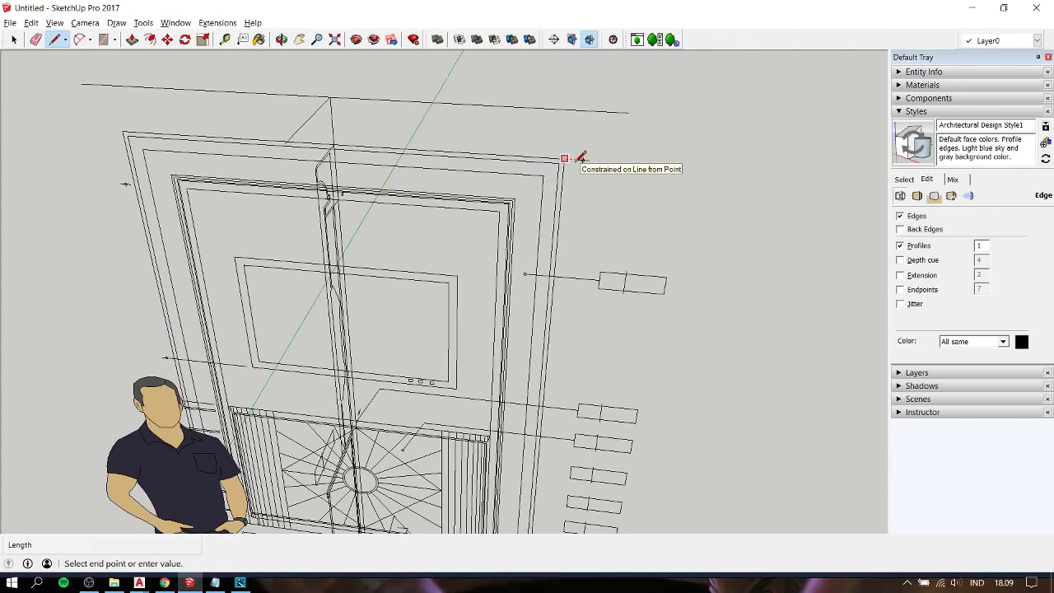
click(565, 156)
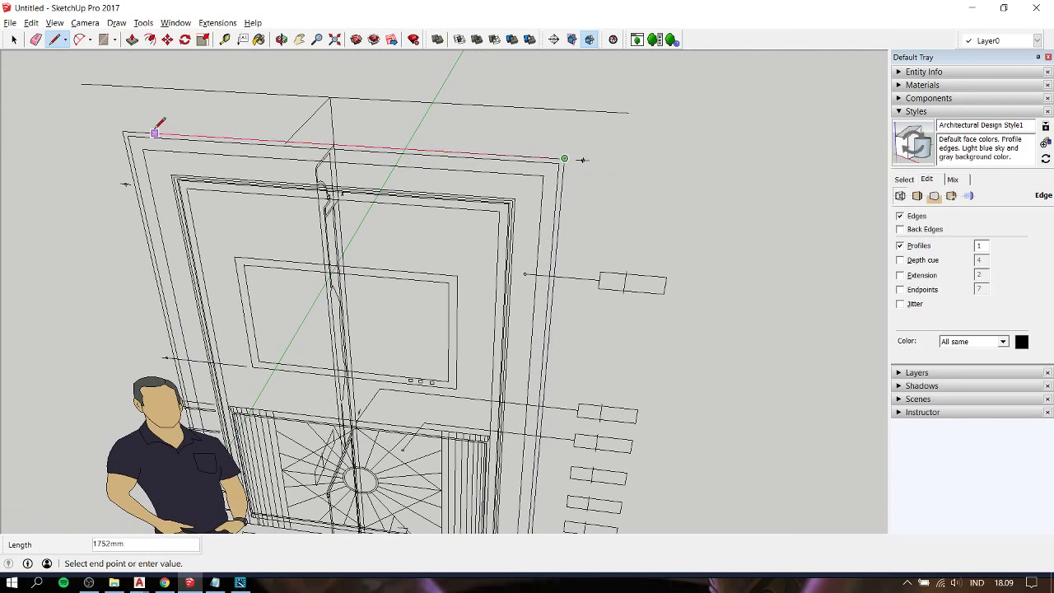
click(126, 132)
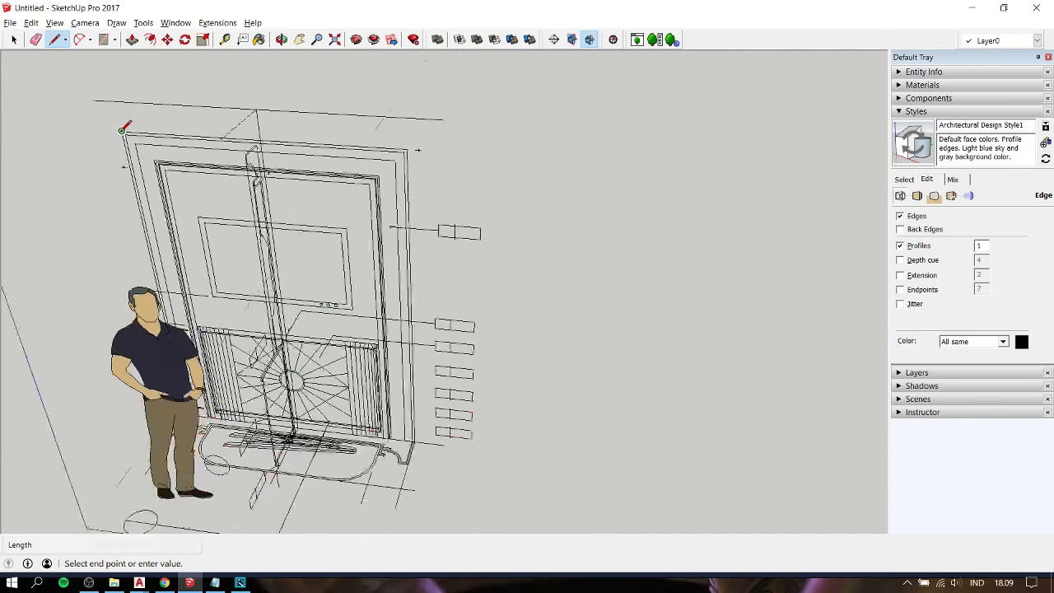
scroll(126, 132, down, 2)
scroll(126, 132, down, 2)
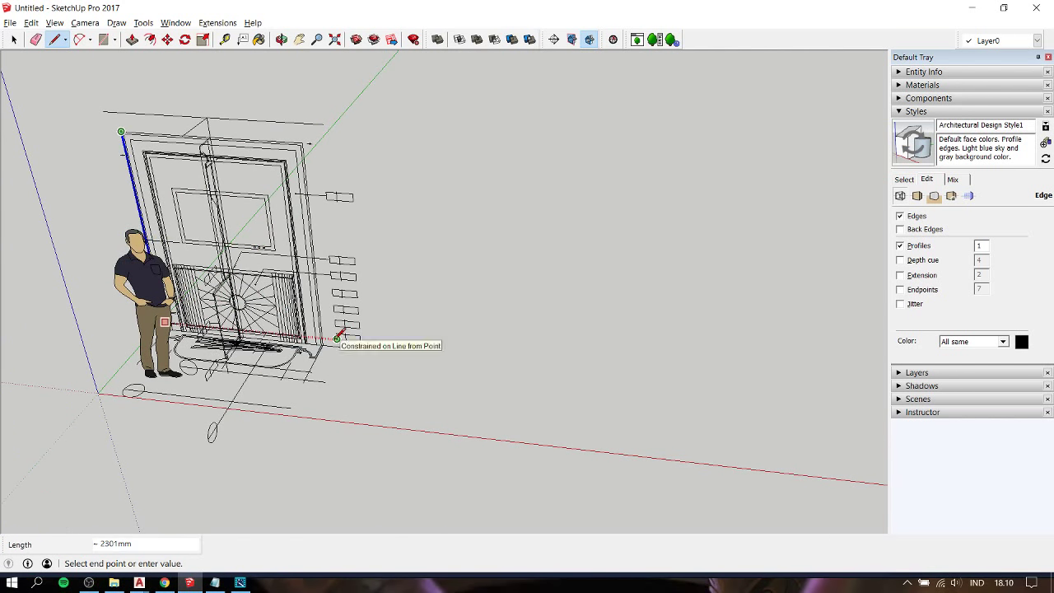
- Orbit to face the door front and test-select the bottom profile edges and their connected geometry
key(space)
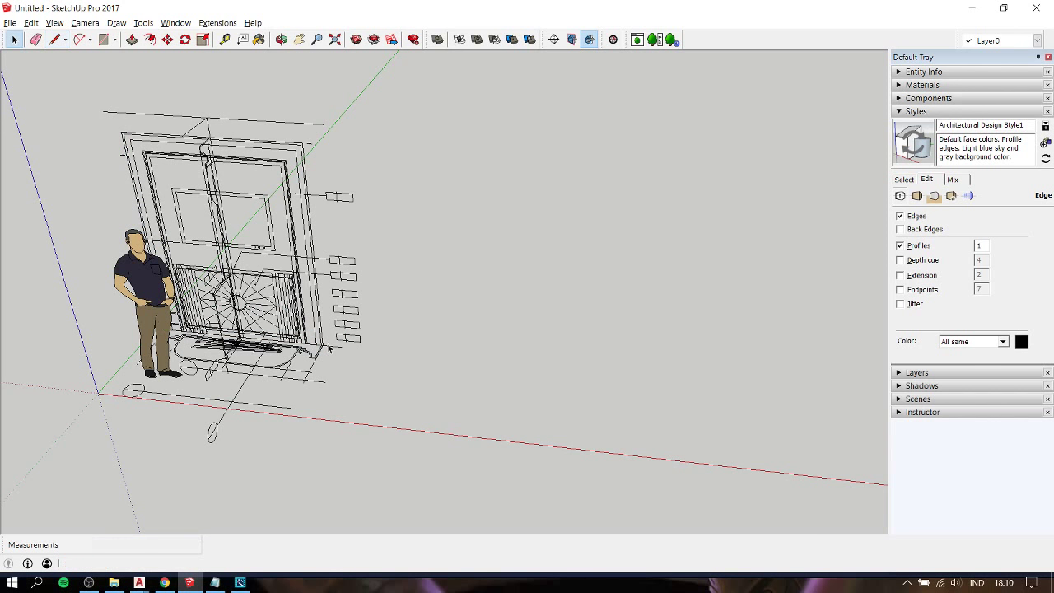
key(o)
drag(362, 330, 456, 332)
key(space)
scroll(321, 356, up, 3)
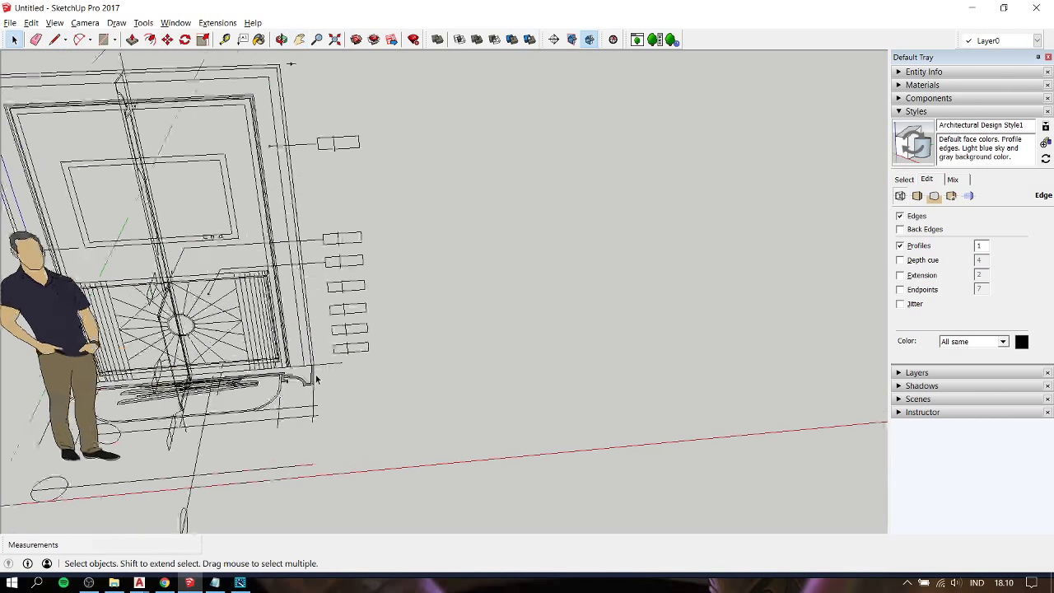
scroll(317, 366, up, 2)
click(311, 380)
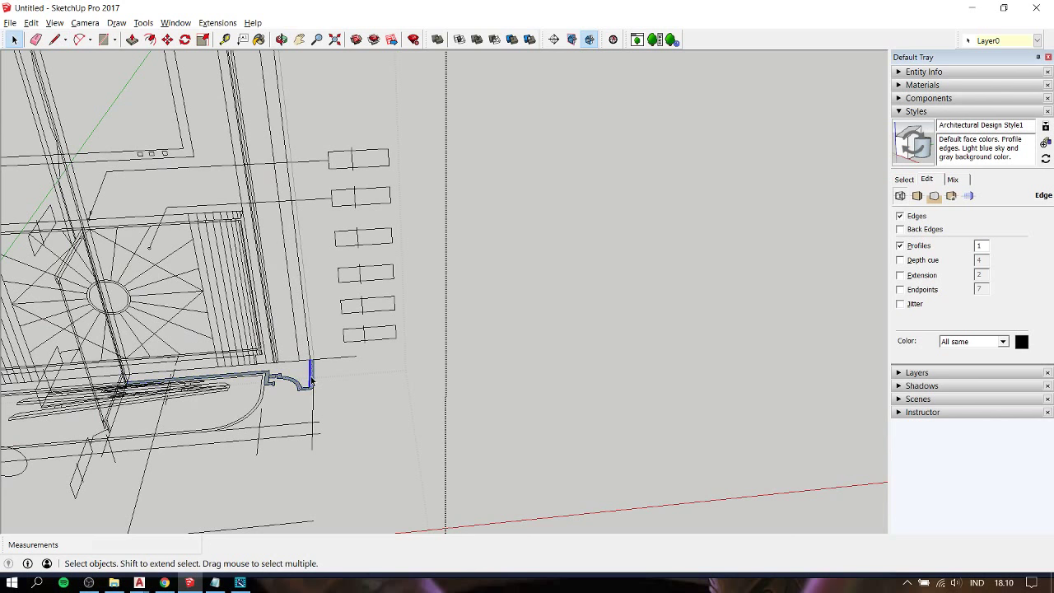
click(452, 356)
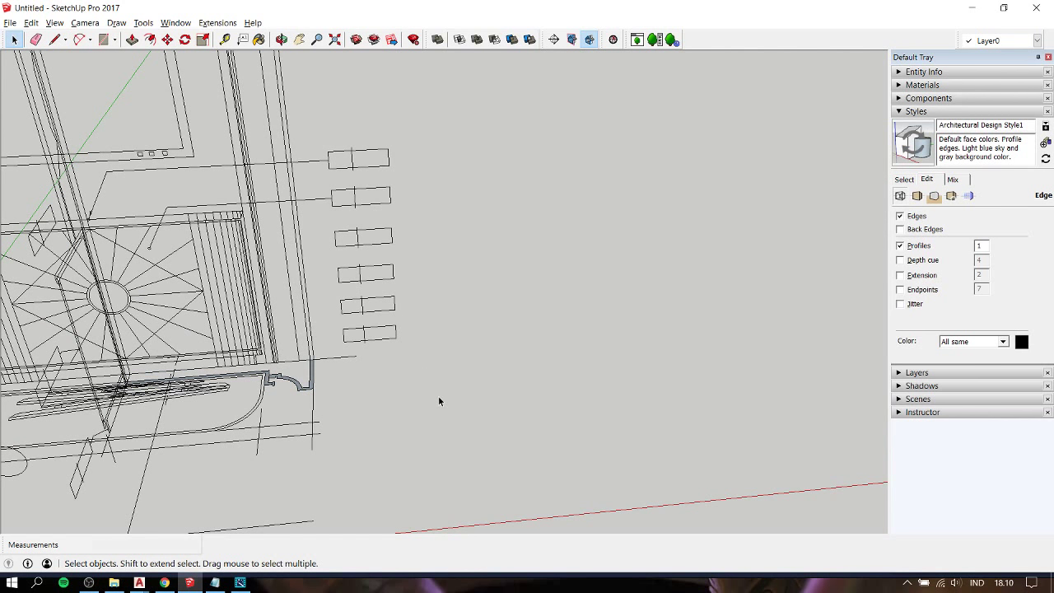
triple_click(311, 380)
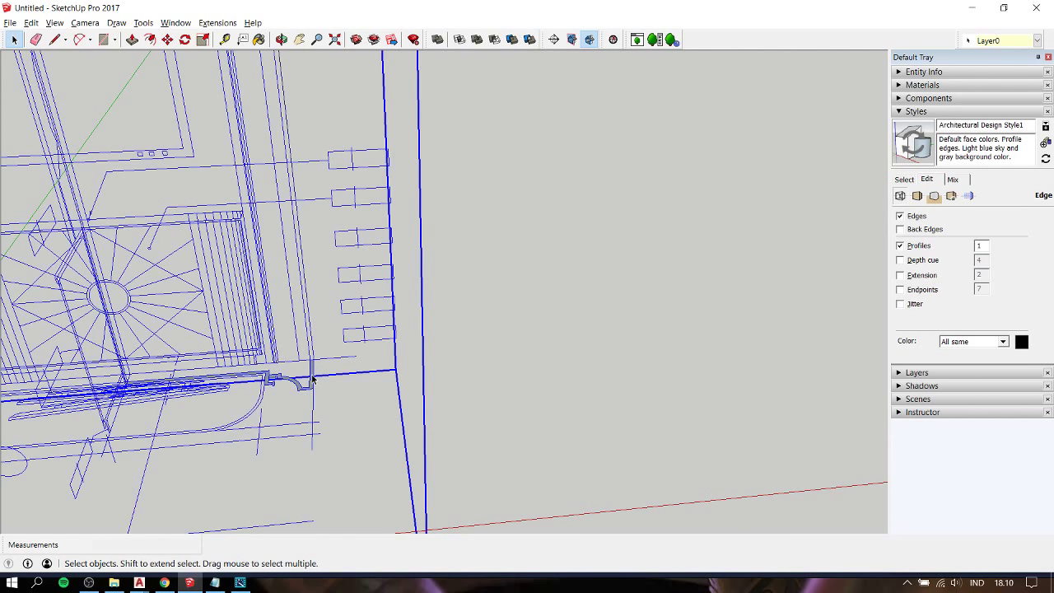
click(462, 331)
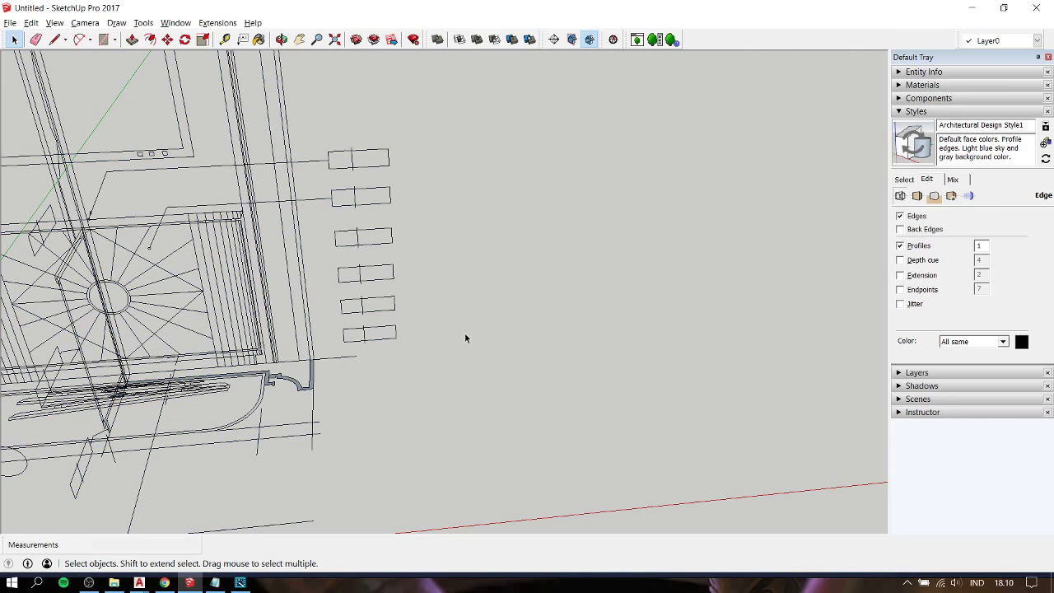
- Select the vertical wall edge beside the door and paste the copied molding profile
shift+middle_drag(464, 332, 489, 311)
click(482, 301)
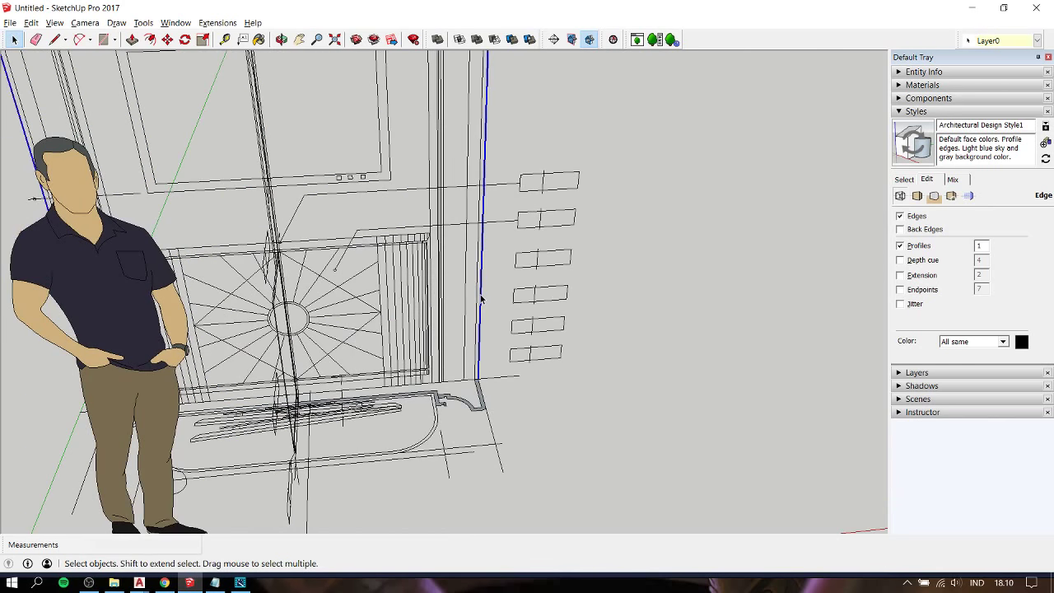
triple_click(479, 388)
scroll(478, 391, up, 3)
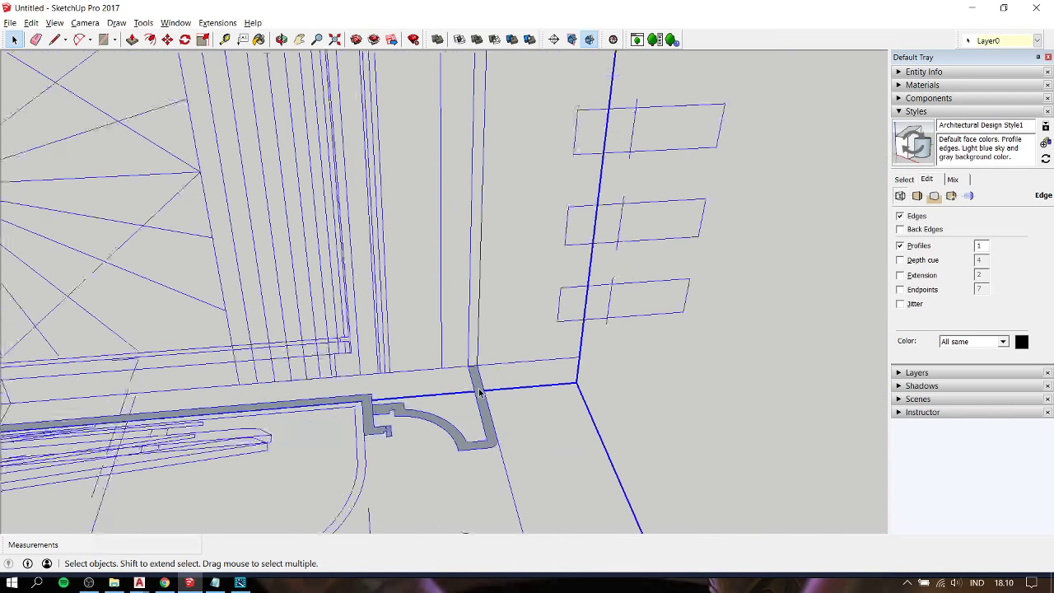
scroll(478, 391, up, 2)
double_click(480, 393)
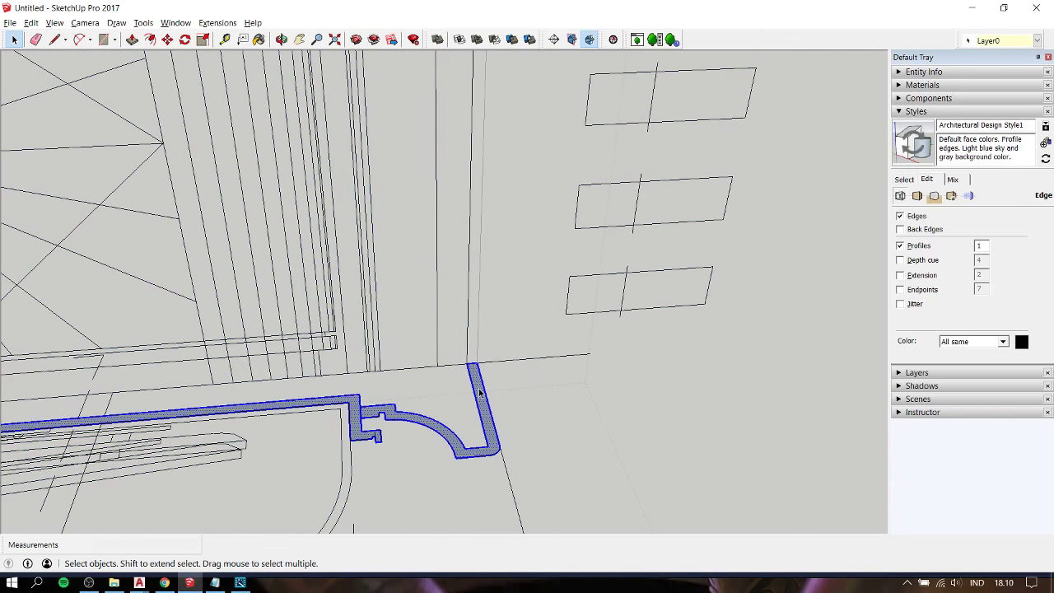
key(ctrl+t)
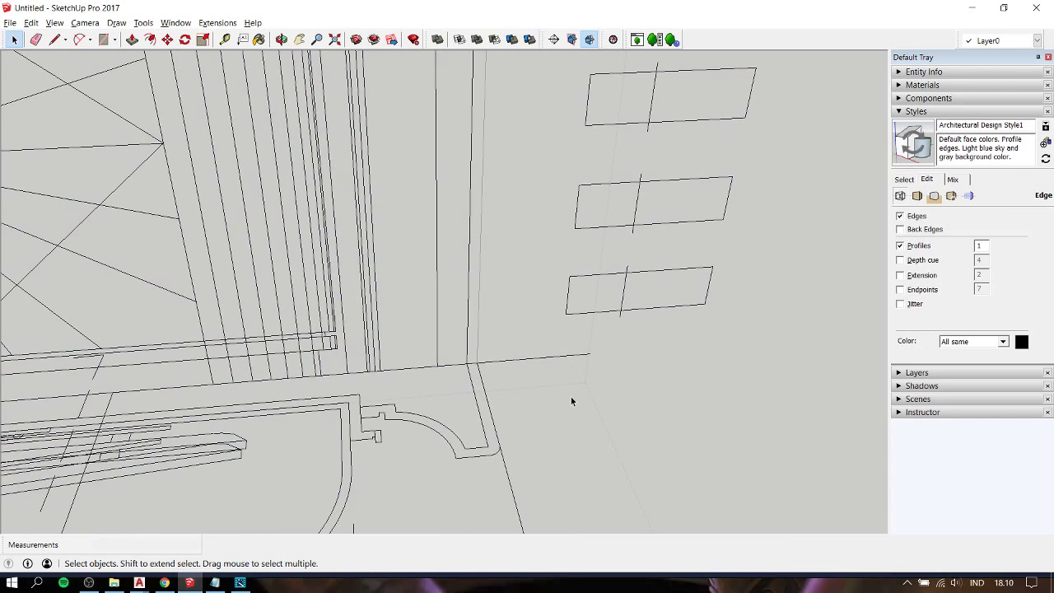
click(481, 267)
scroll(492, 322, down, 2)
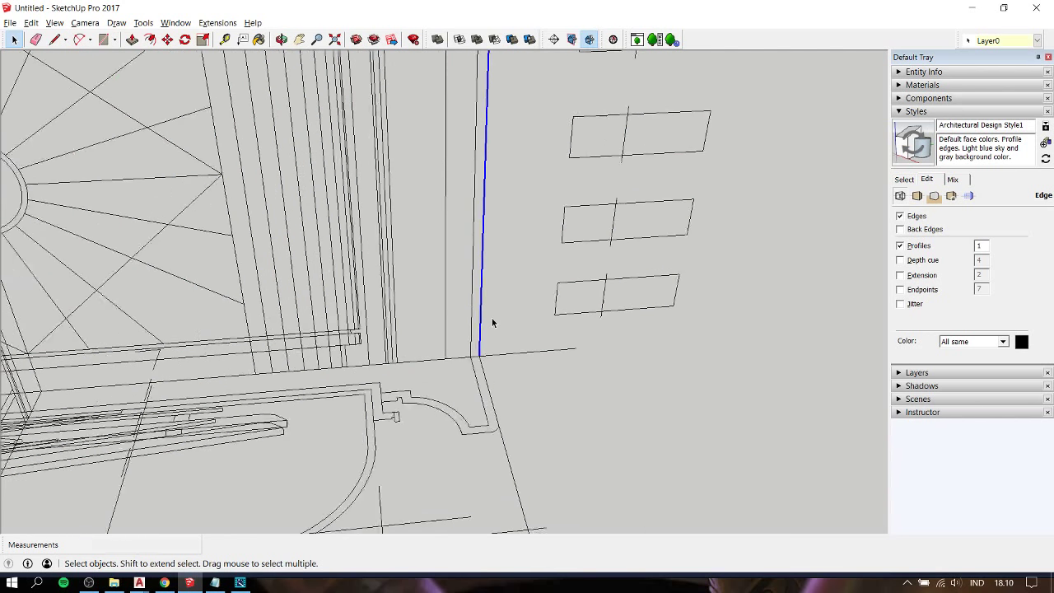
scroll(492, 322, down, 2)
scroll(574, 354, down, 2)
middle_drag(575, 352, 534, 367)
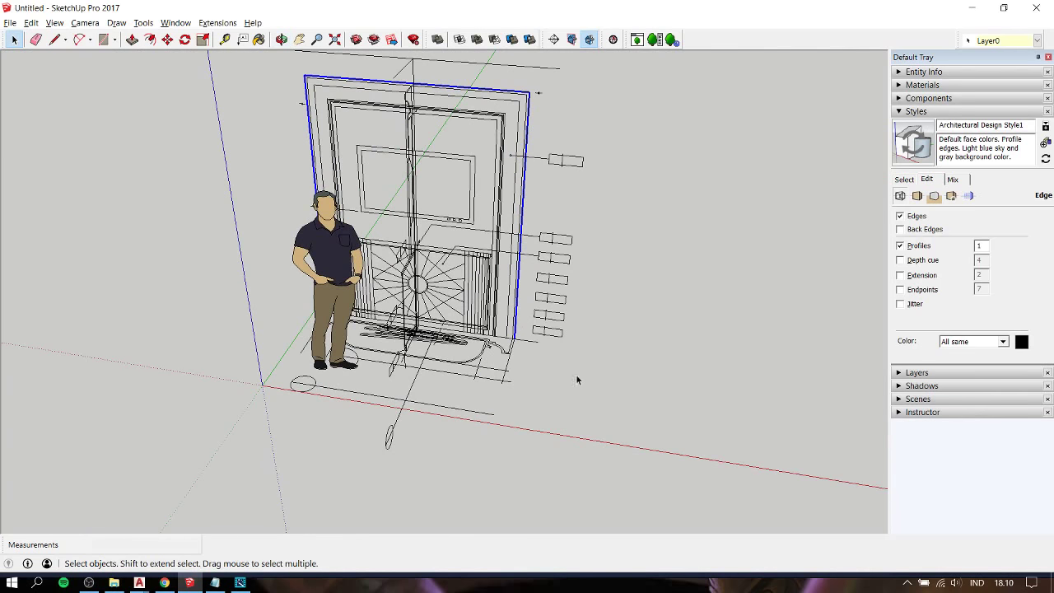
scroll(576, 379, up, 3)
scroll(527, 354, up, 2)
key(ctrl+v)
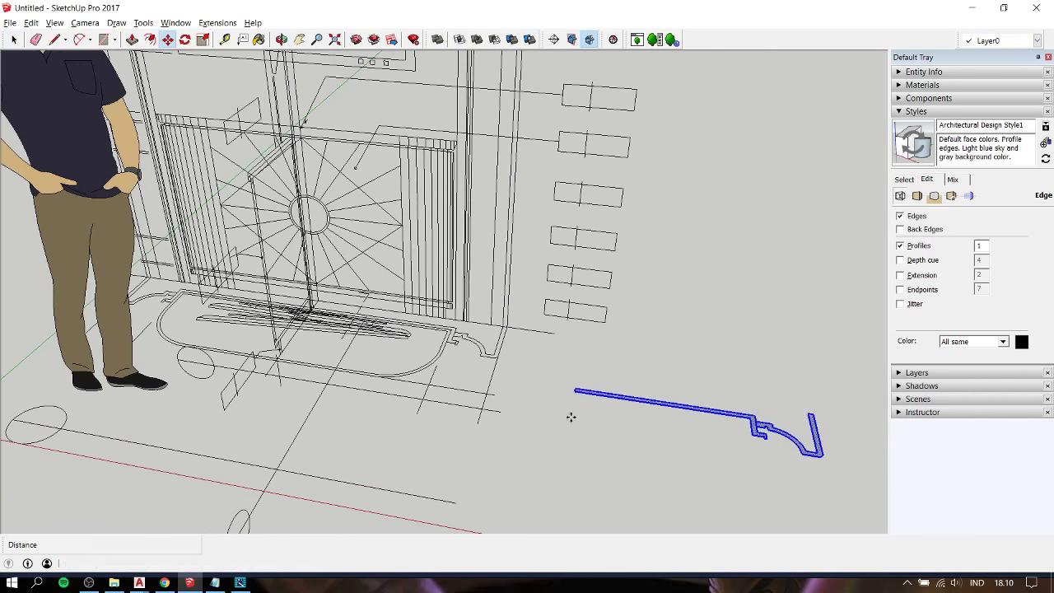
- Place the pasted profile at the wall corner and select the vertical wall edge as the path
click(570, 417)
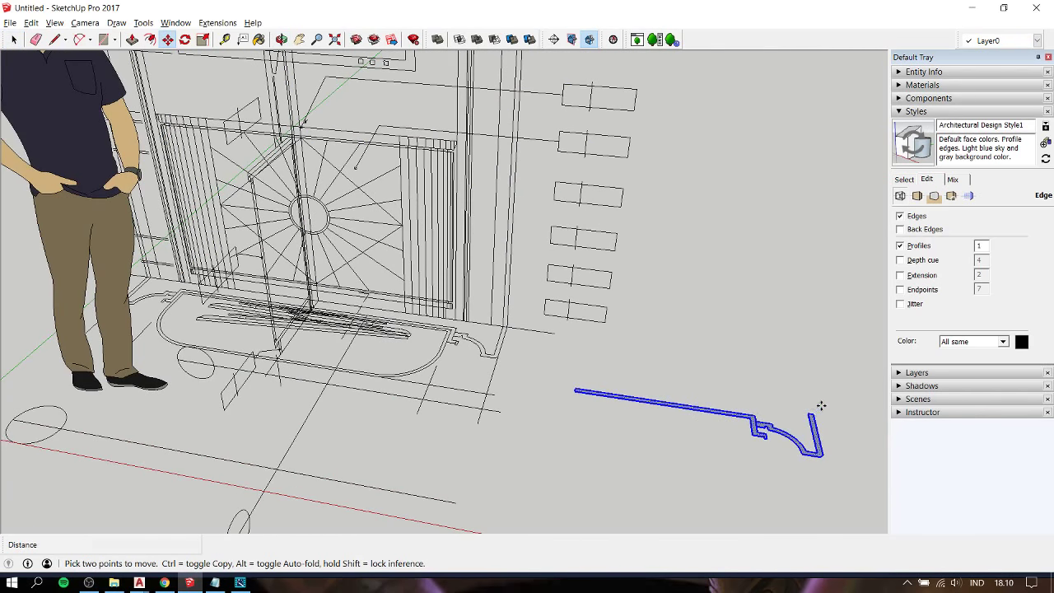
scroll(821, 407, up, 2)
scroll(813, 412, up, 1)
click(807, 414)
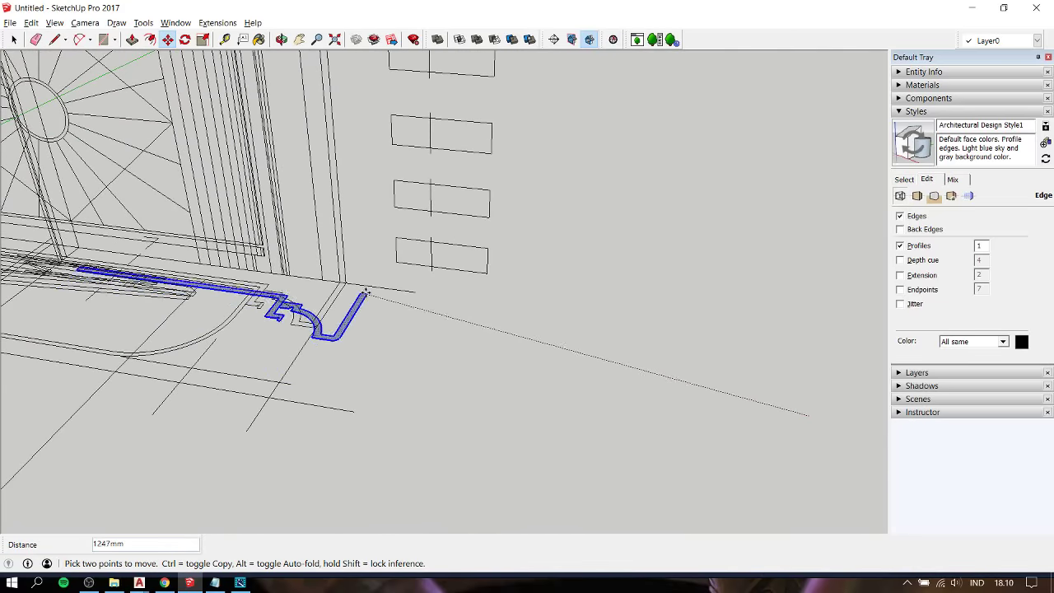
click(343, 285)
key(space)
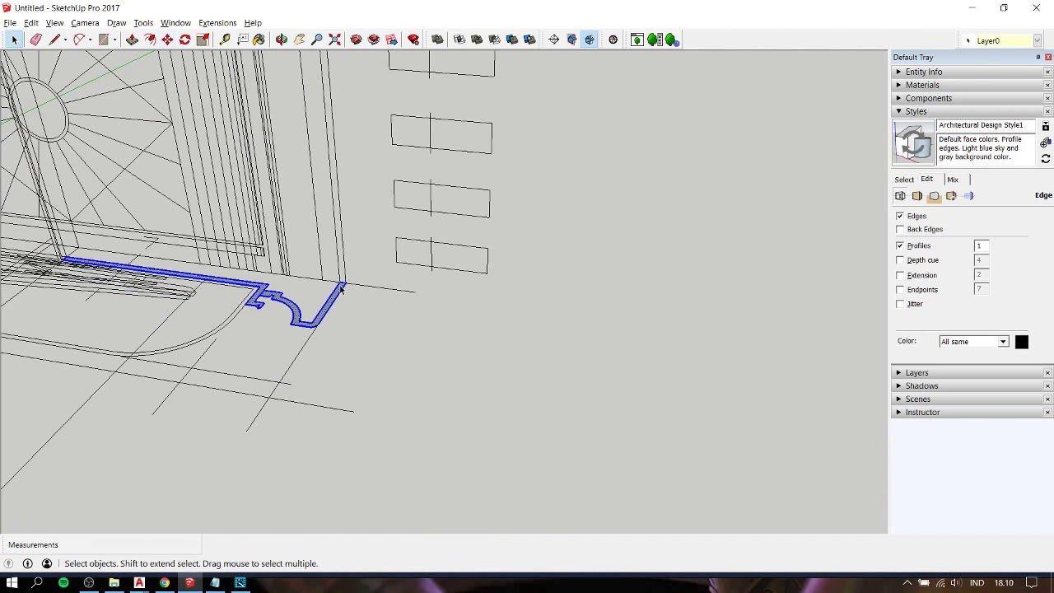
shift+click(340, 285)
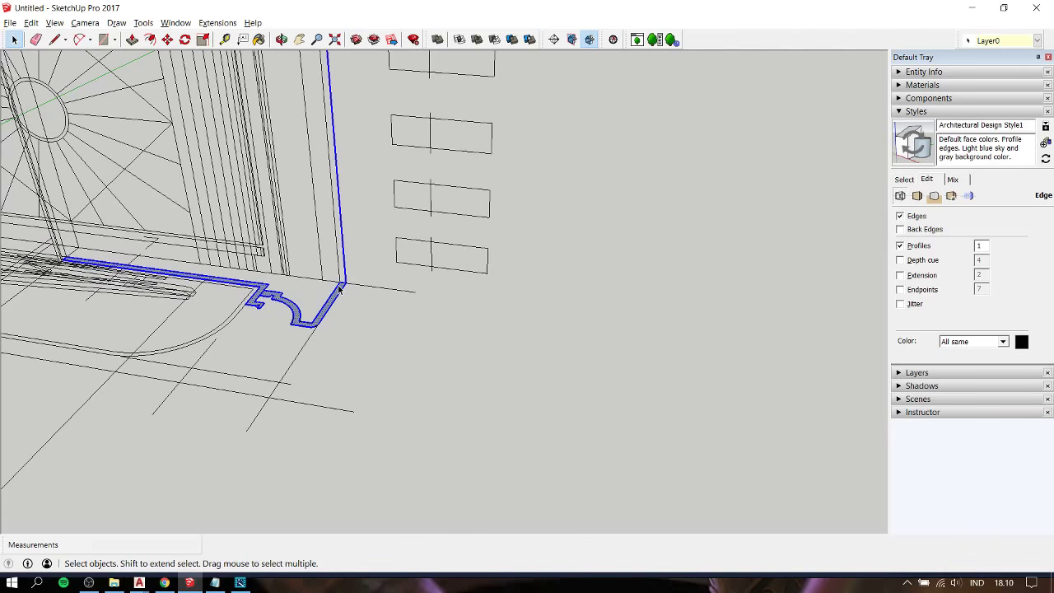
- Sweep the moulding profile along the wall edge with Follow Me to form the side column
middle_drag(340, 288, 302, 293)
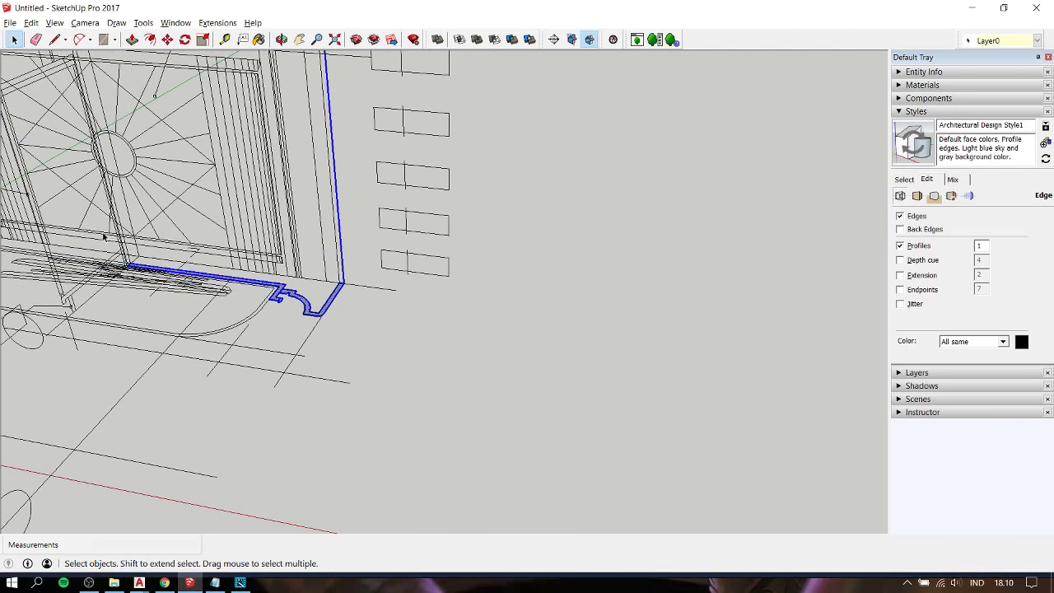
click(387, 369)
middle_drag(387, 369, 358, 332)
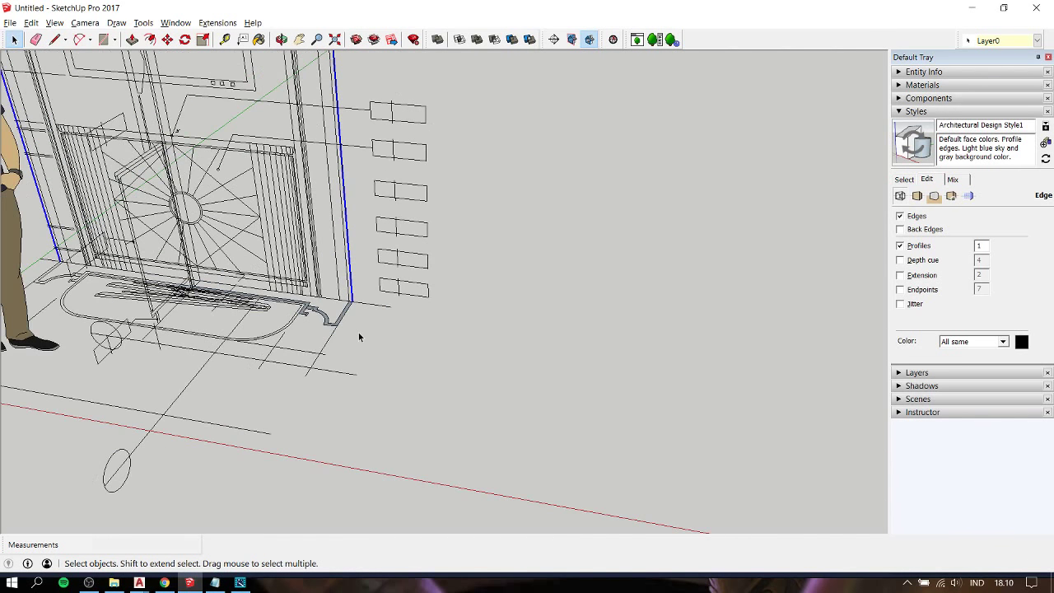
click(358, 332)
key(f)
click(347, 314)
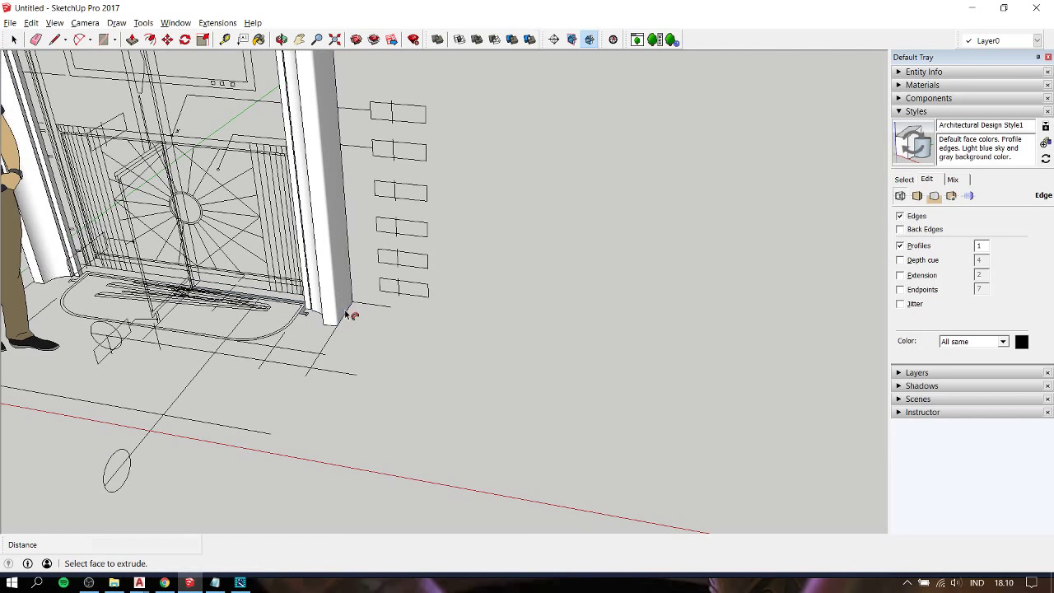
scroll(347, 314, down, 5)
key(space)
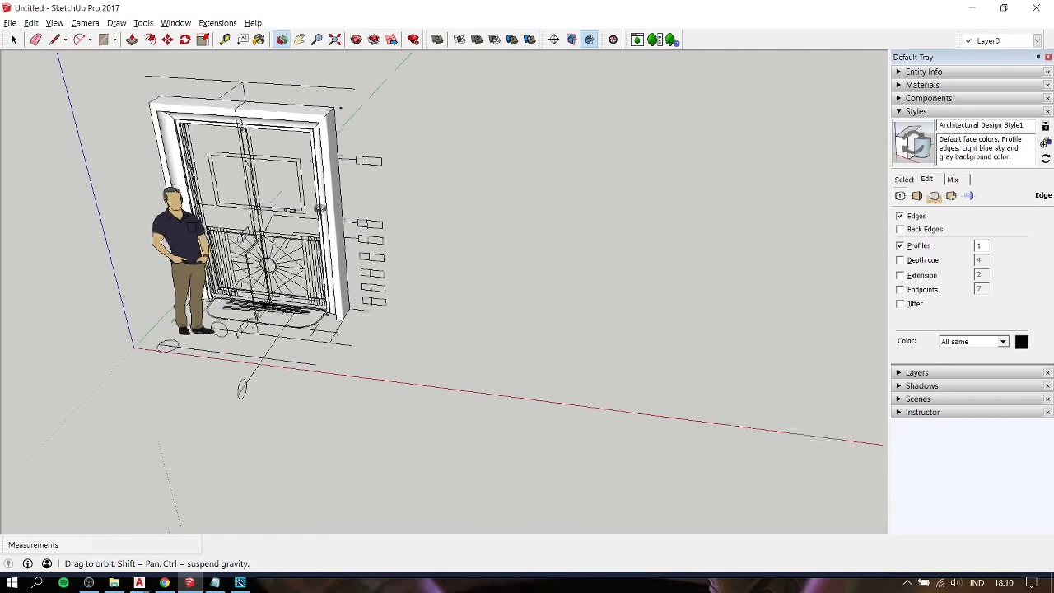
- Push/Pull the door panel face outward to form a solid slab filling the frame opening
mouse_move(347, 314)
middle_down()
mouse_move(624, 140)
mouse_move(487, 176)
mouse_move(412, 178)
middle_up()
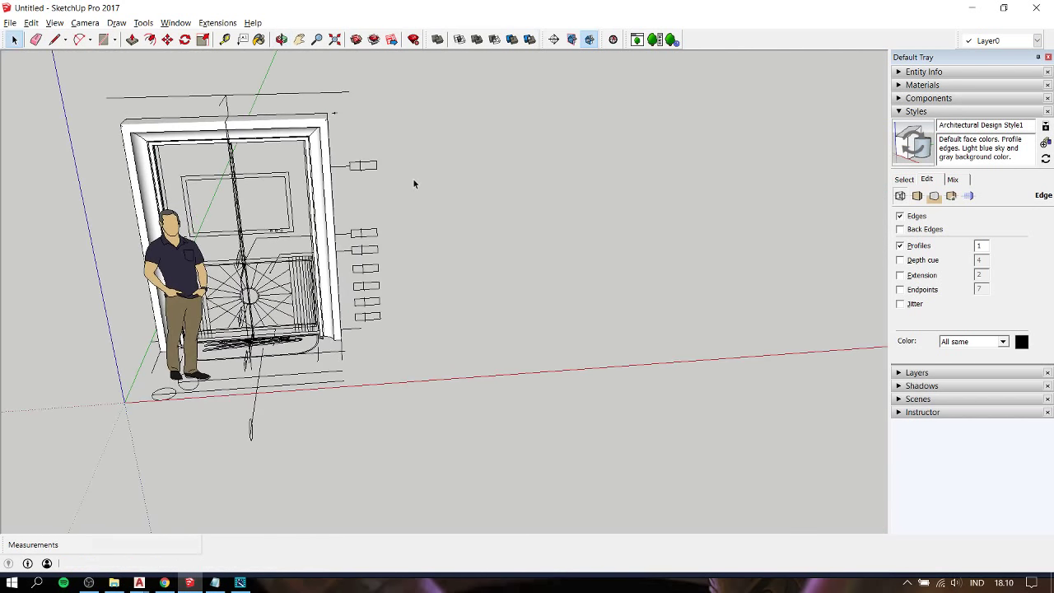
scroll(322, 263, up, 2)
scroll(329, 346, up, 3)
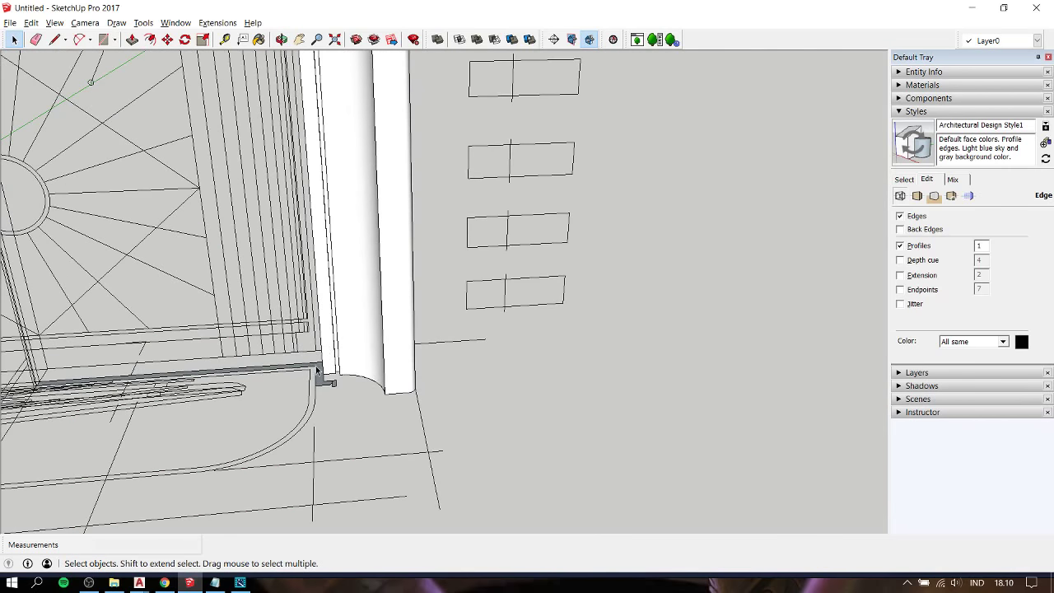
key(p)
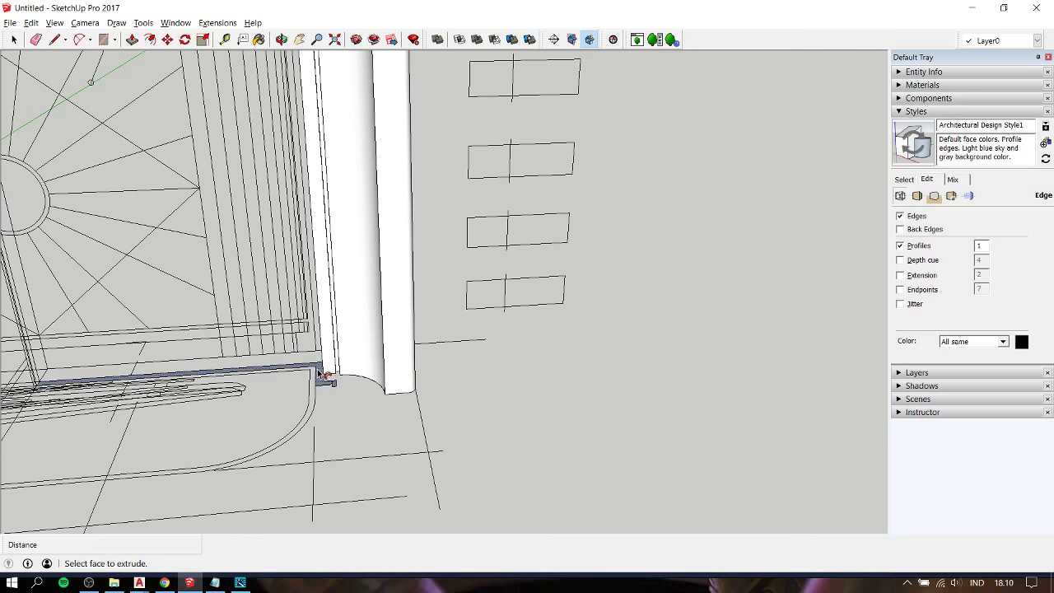
click(321, 375)
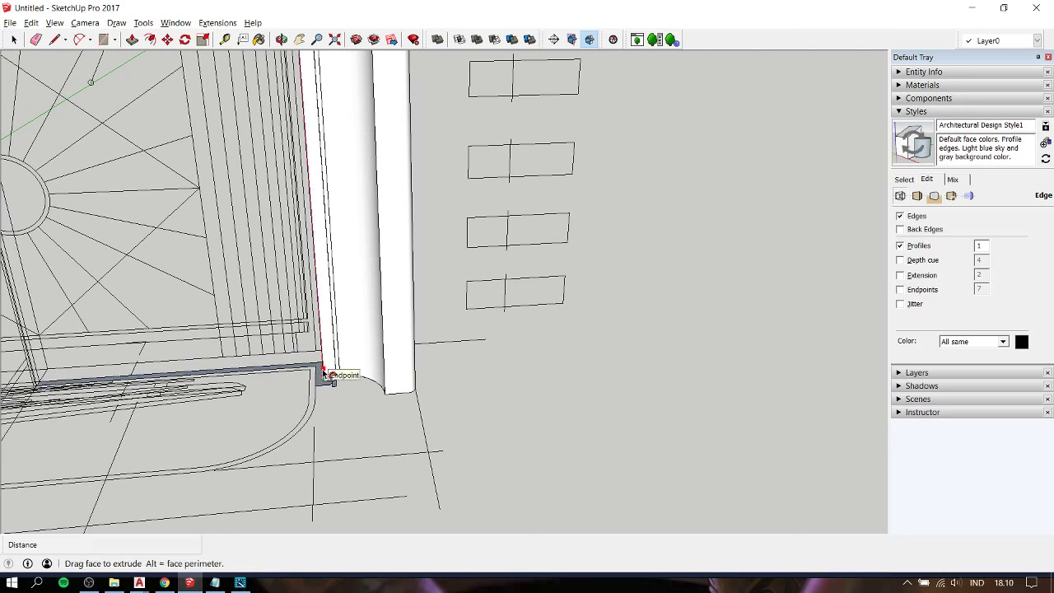
scroll(321, 284, down, 3)
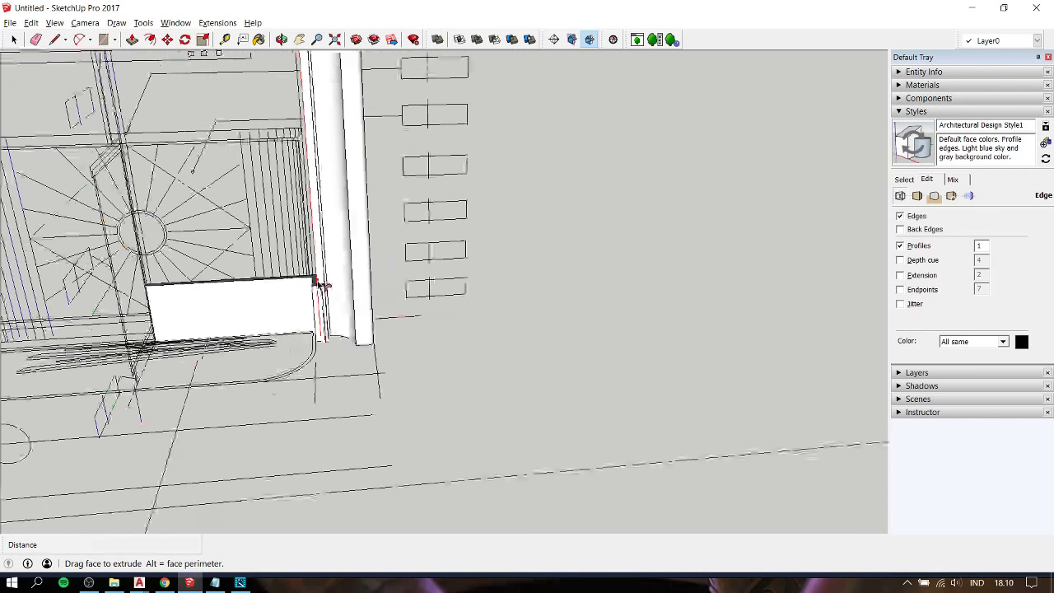
scroll(322, 285, down, 5)
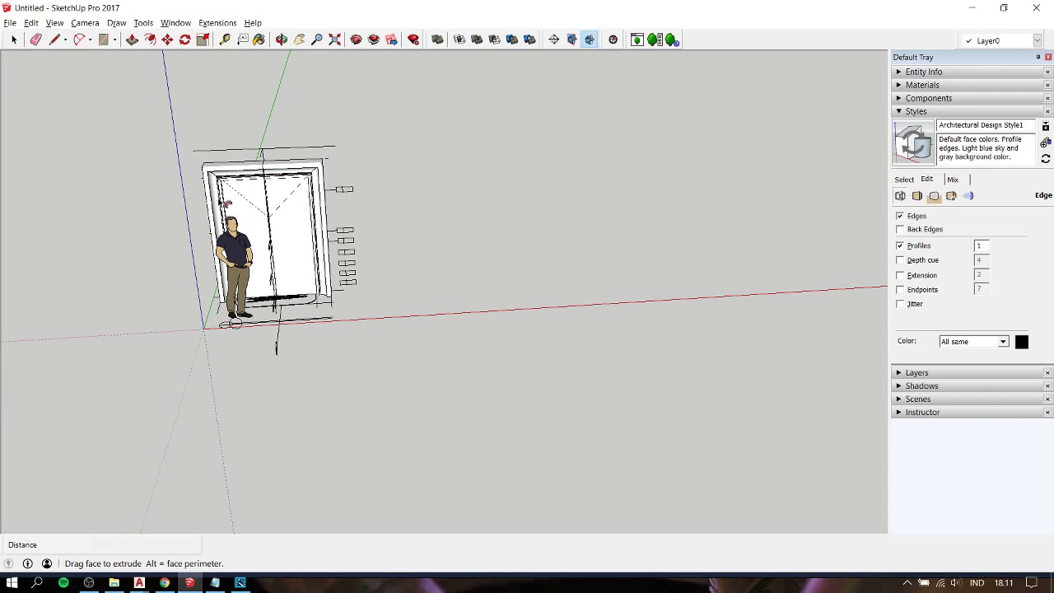
click(232, 295)
key(space)
middle_drag(409, 282, 365, 228)
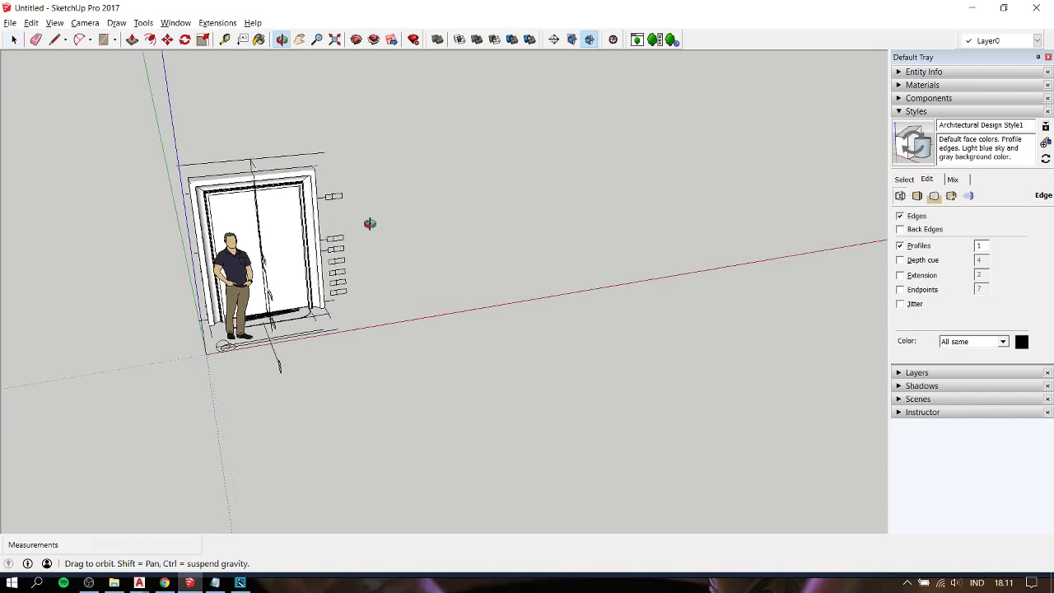
scroll(365, 229, up, 2)
scroll(253, 198, up, 3)
scroll(253, 198, up, 3)
- Select all connected door frame and panel geometry and turn it into one group
scroll(253, 198, up, 1)
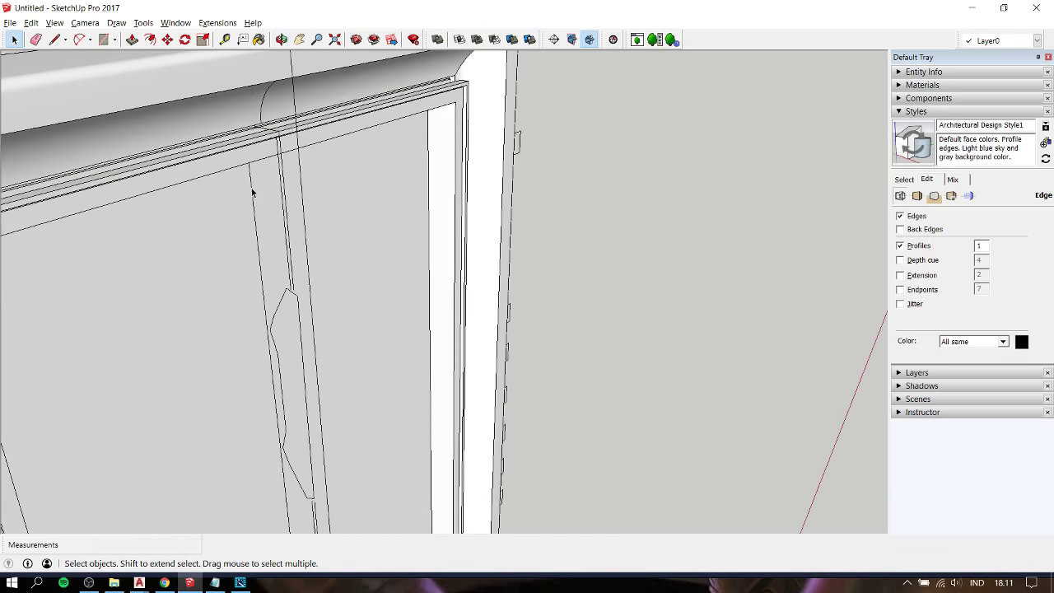
click(251, 191)
click(348, 195)
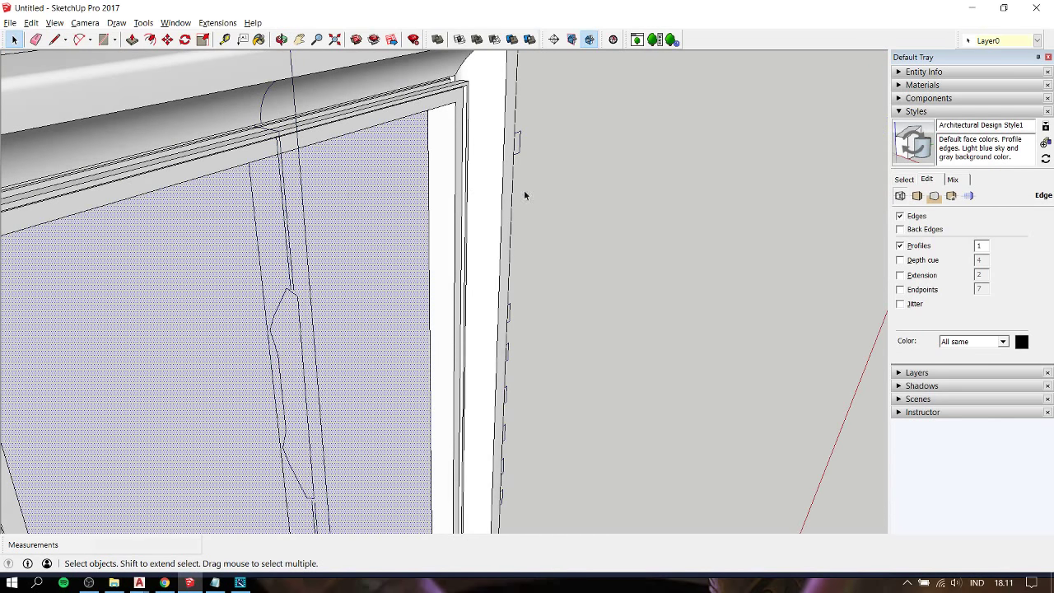
click(641, 212)
scroll(641, 260, down, 5)
scroll(379, 294, down, 2)
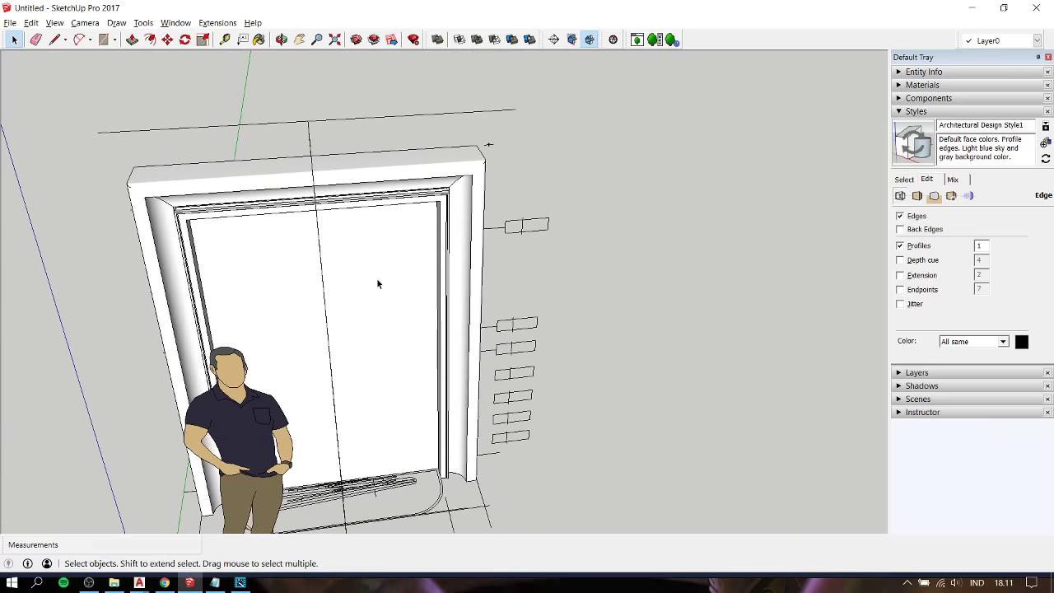
triple_click(378, 283)
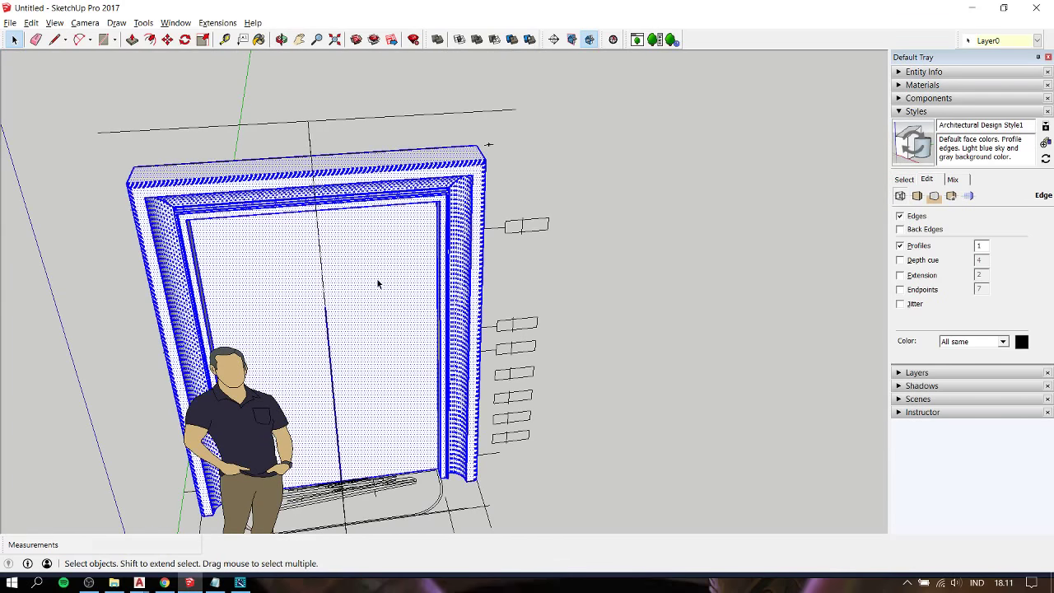
mouse_move(377, 283)
middle_down()
mouse_move(436, 346)
mouse_move(357, 259)
middle_up()
scroll(358, 262, down, 2)
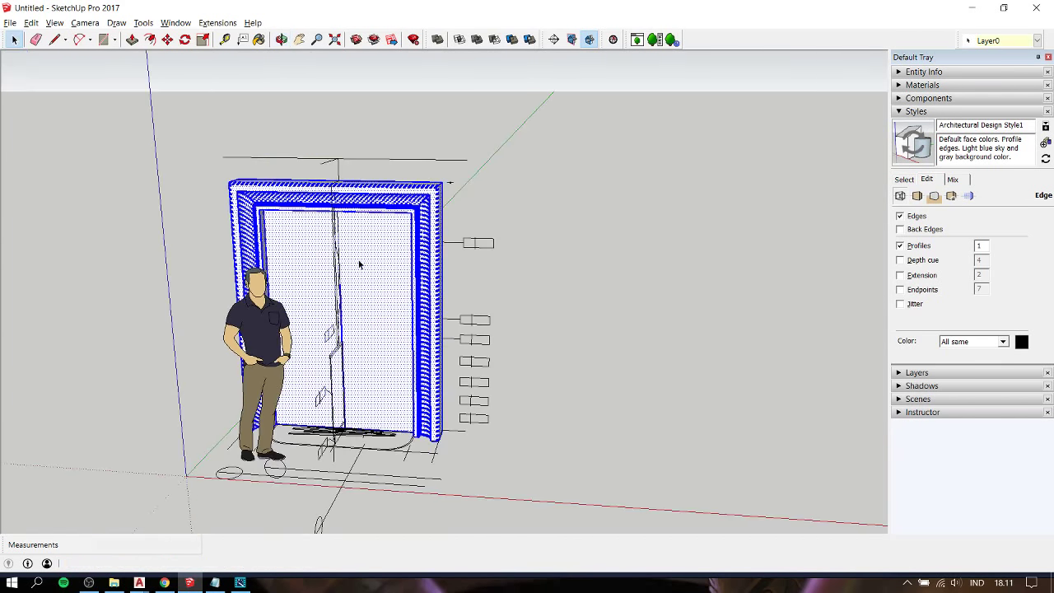
right_click(359, 260)
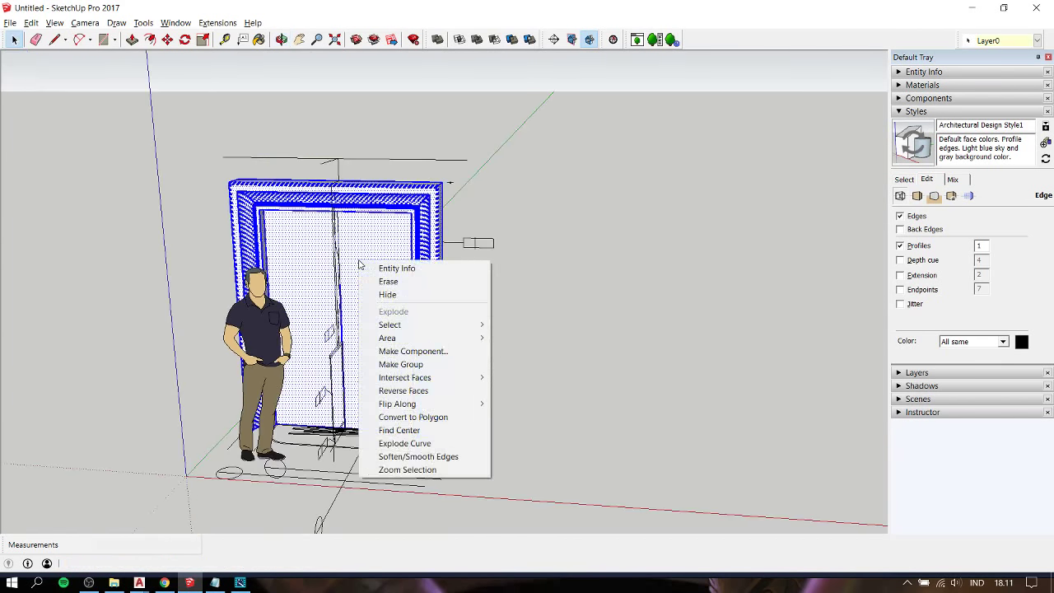
click(394, 366)
middle_drag(478, 377, 587, 369)
mouse_move(529, 321)
middle_down()
mouse_move(376, 327)
mouse_move(635, 371)
mouse_move(606, 325)
mouse_move(176, 288)
mouse_move(143, 350)
middle_up()
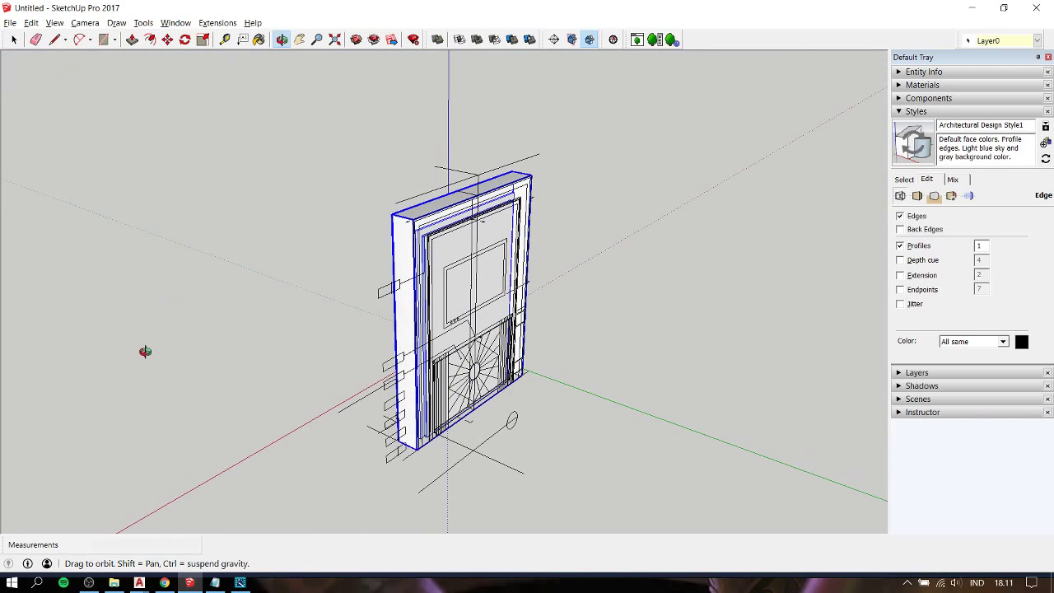
- Explode the imported CAD drawing component around the door into separate elevation and plan pieces
scroll(471, 352, up, 4)
click(461, 365)
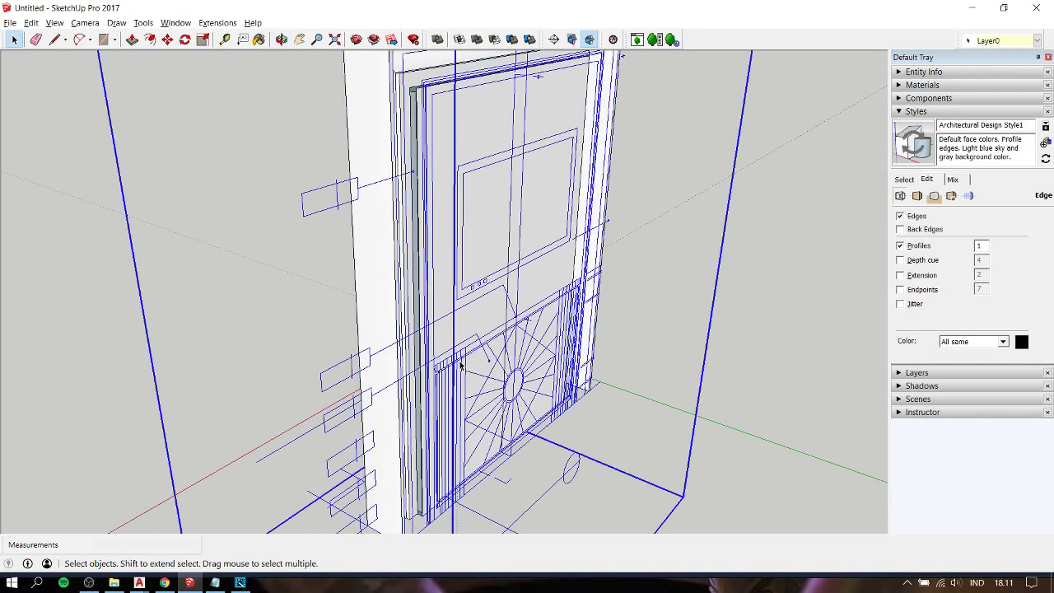
middle_drag(384, 336, 812, 324)
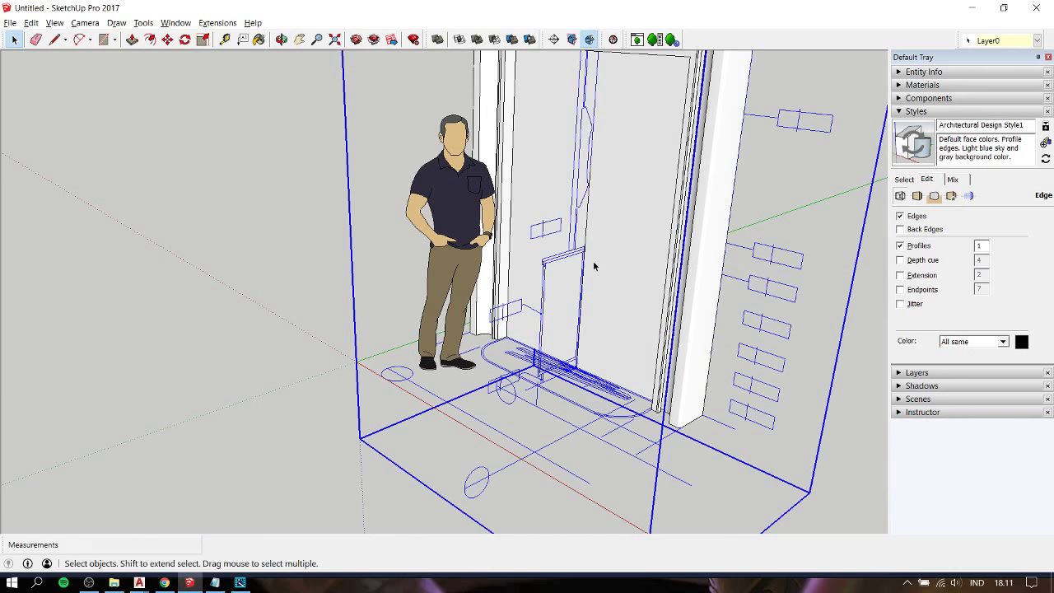
key(h)
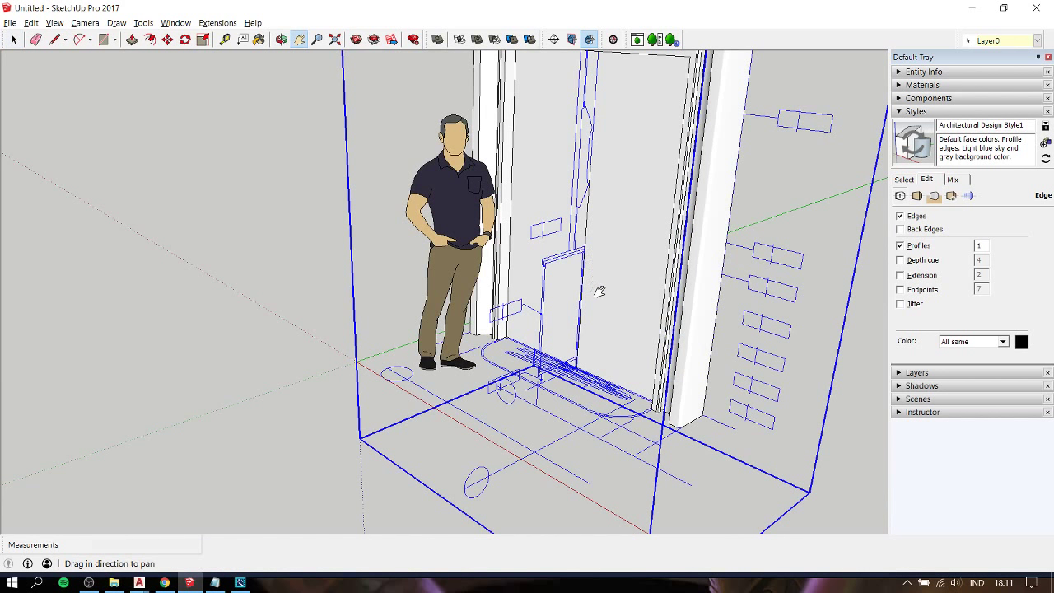
key(space)
click(757, 326)
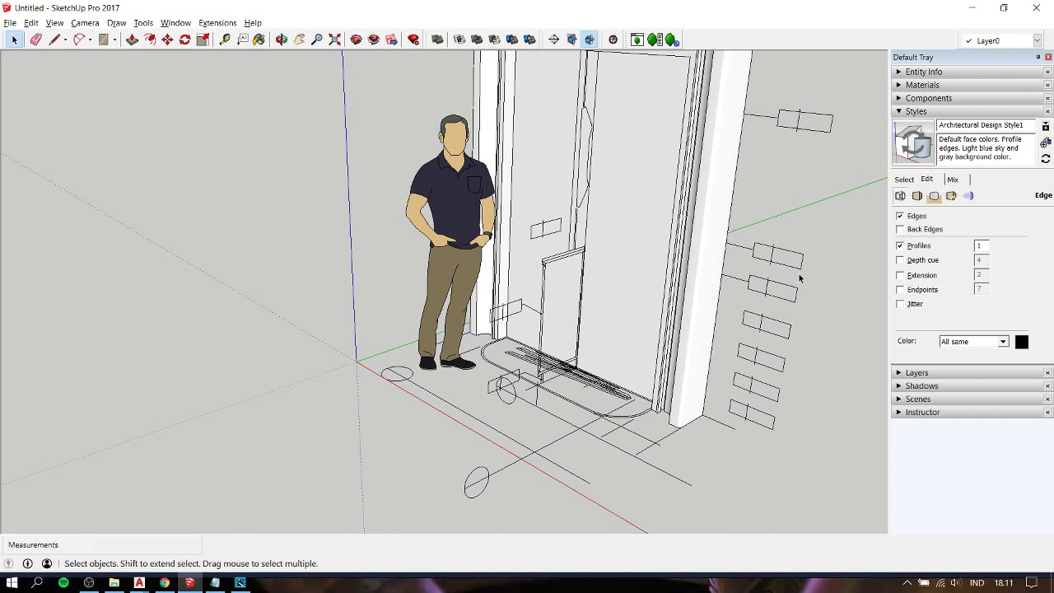
click(796, 288)
click(792, 300)
click(785, 293)
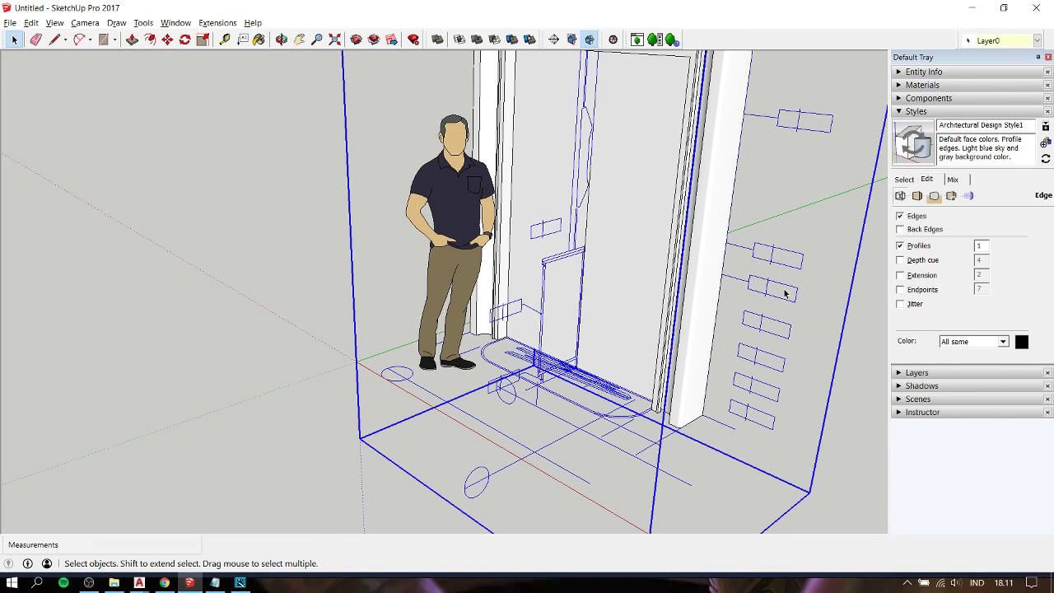
click(782, 300)
click(653, 336)
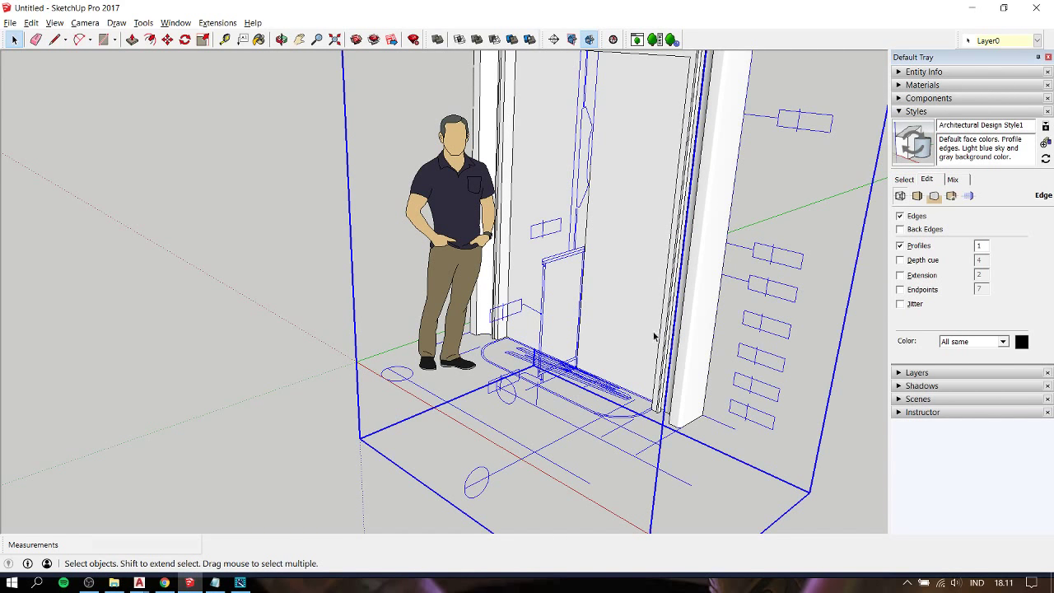
right_click(597, 389)
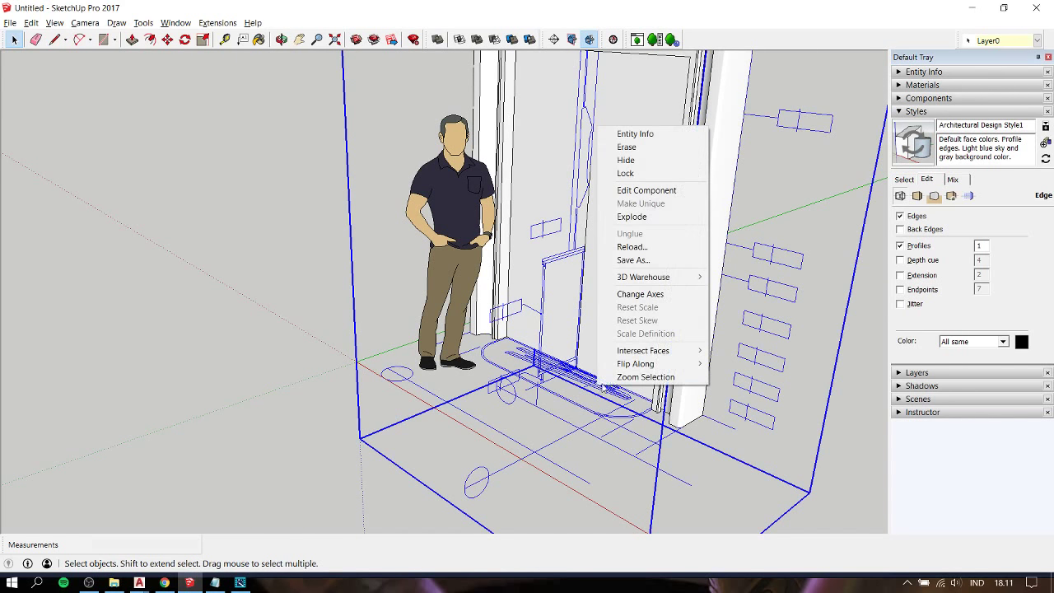
click(645, 218)
click(808, 447)
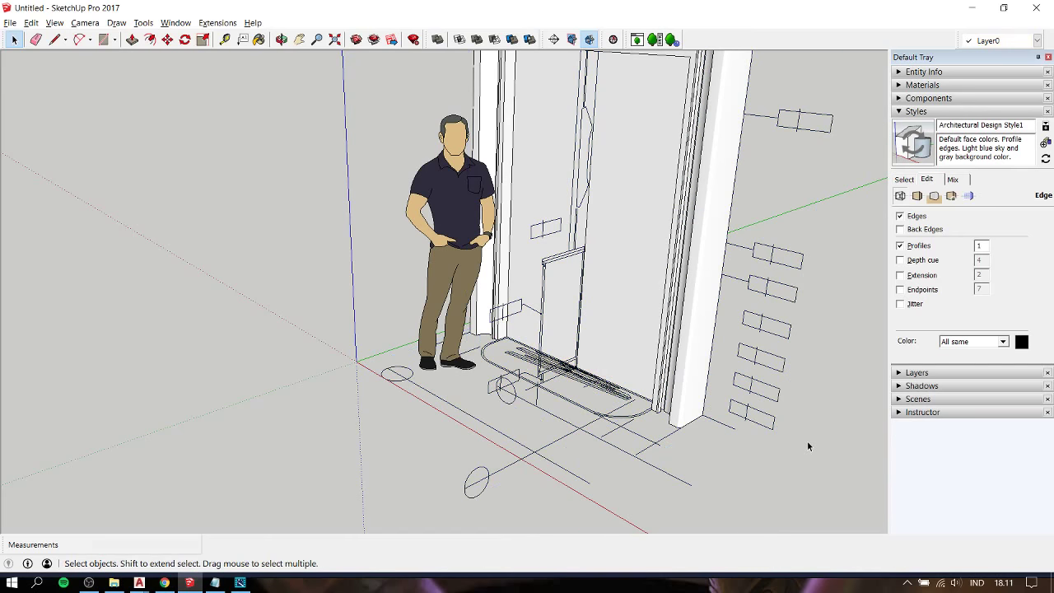
mouse_move(622, 326)
middle_down()
mouse_move(292, 307)
mouse_move(827, 231)
middle_up()
- Move the front elevation drawing group onto the door's face
click(785, 266)
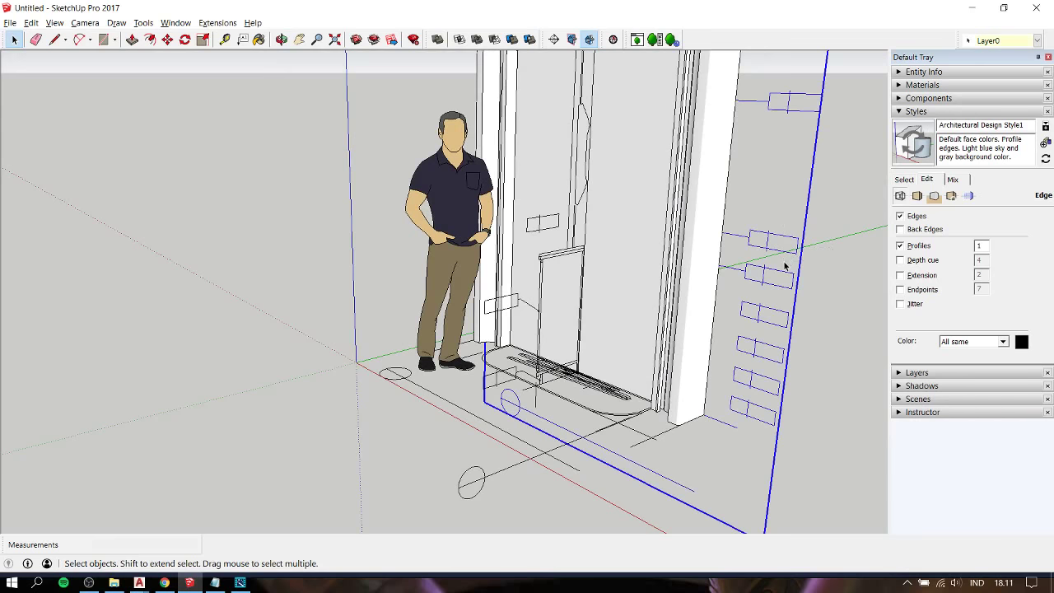
middle_drag(769, 266, 623, 288)
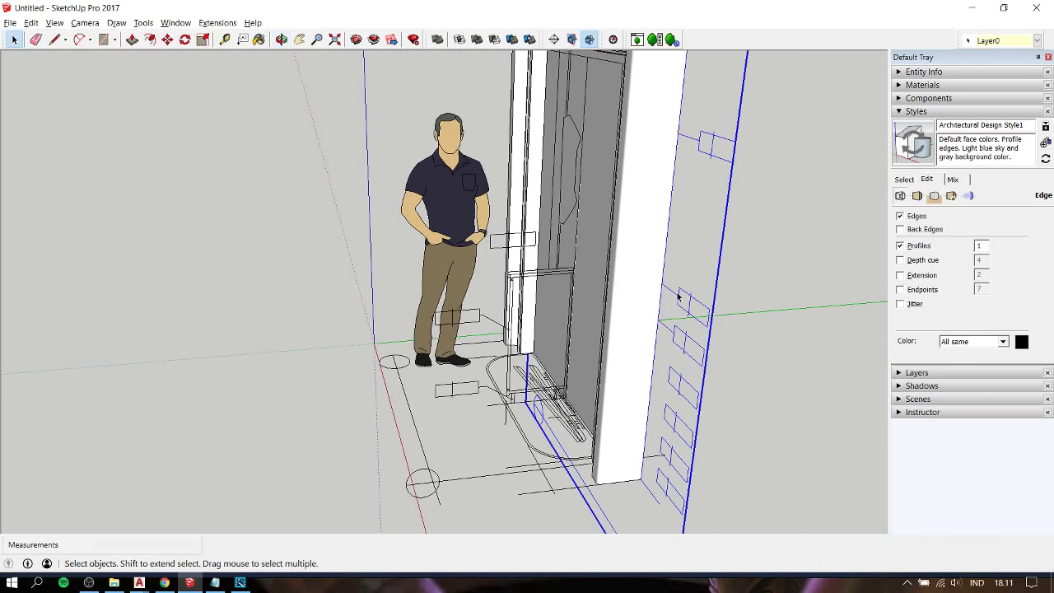
key(m)
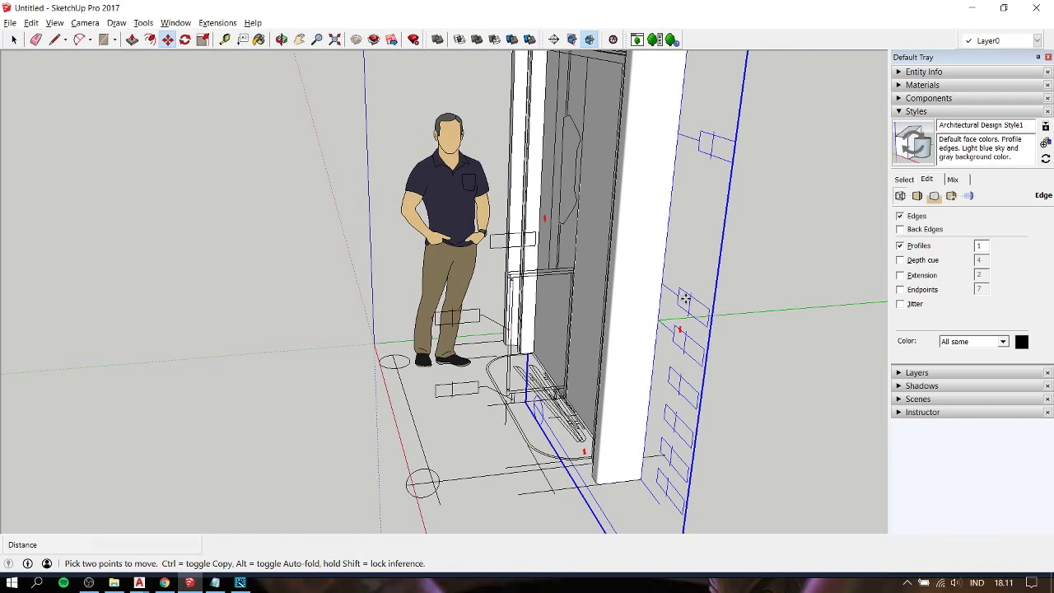
click(672, 294)
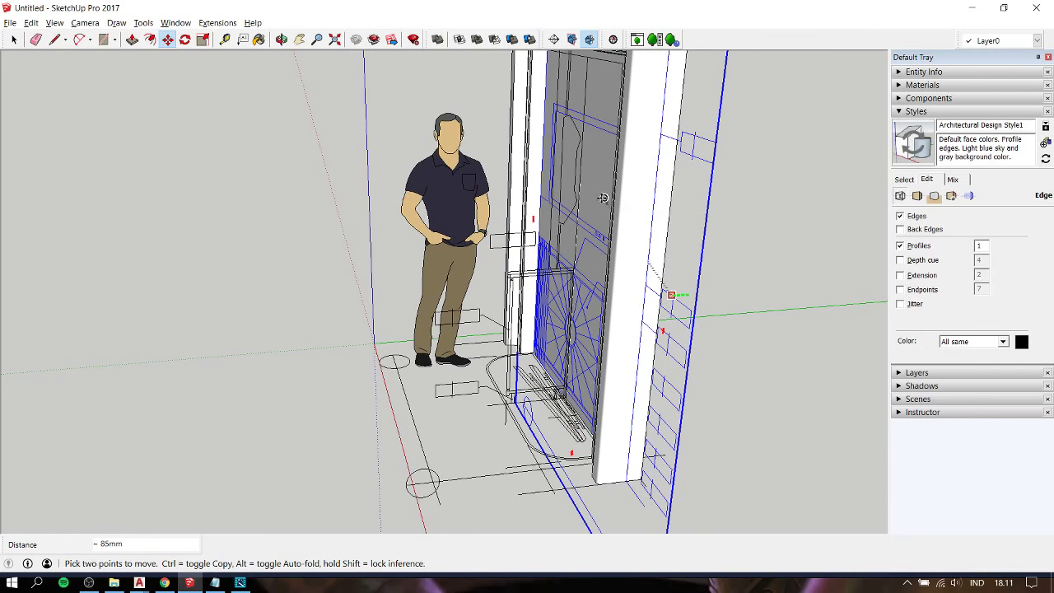
middle_drag(596, 191, 800, 263)
key(space)
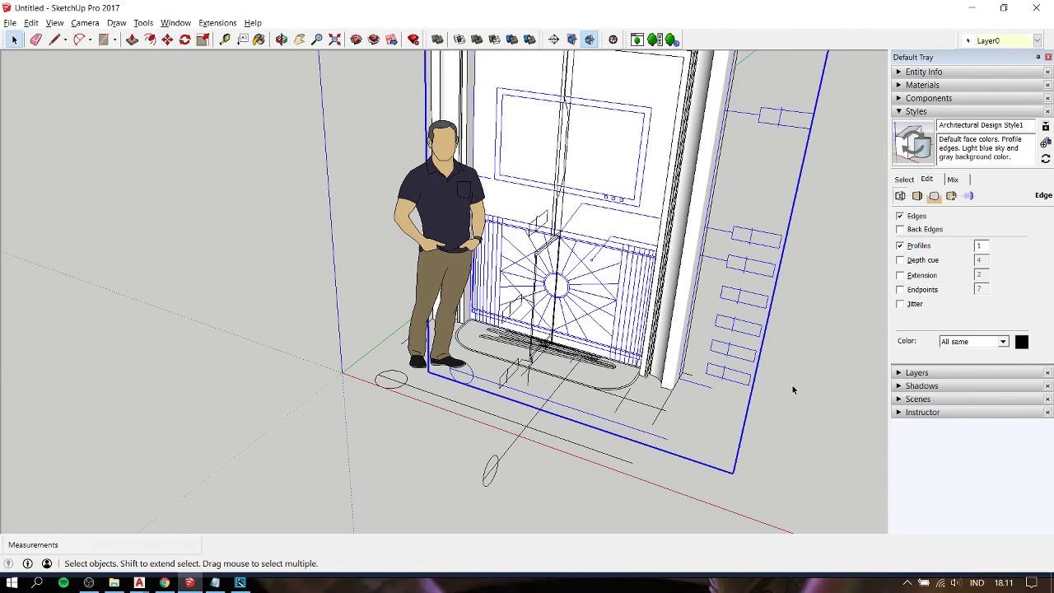
click(792, 384)
mouse_move(551, 364)
middle_down()
mouse_move(575, 385)
mouse_move(417, 362)
middle_up()
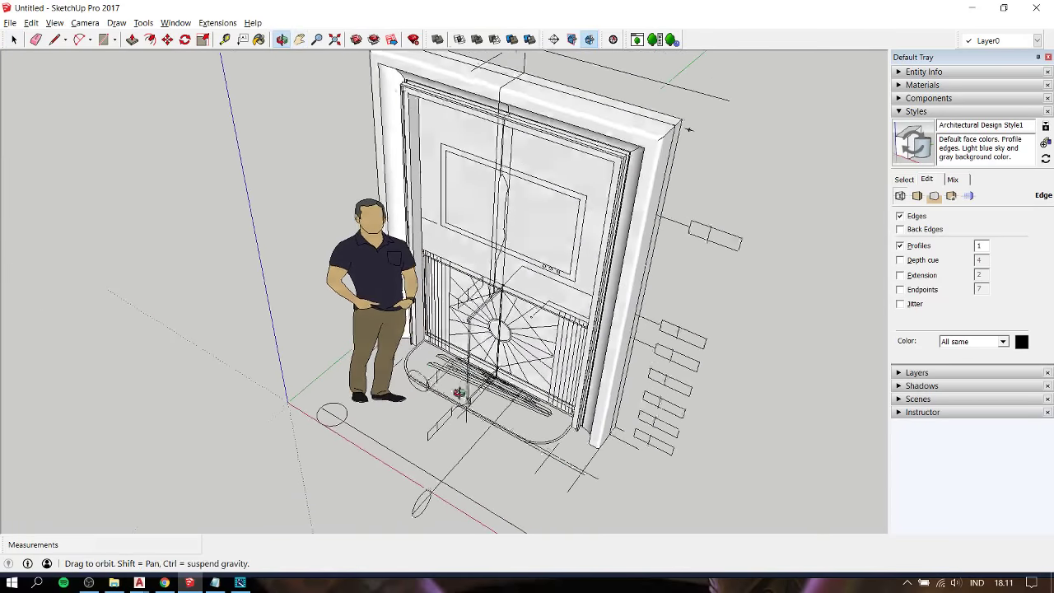
- Move the standing man figure to the left of the cabinet elevation
click(401, 327)
key(m)
click(593, 467)
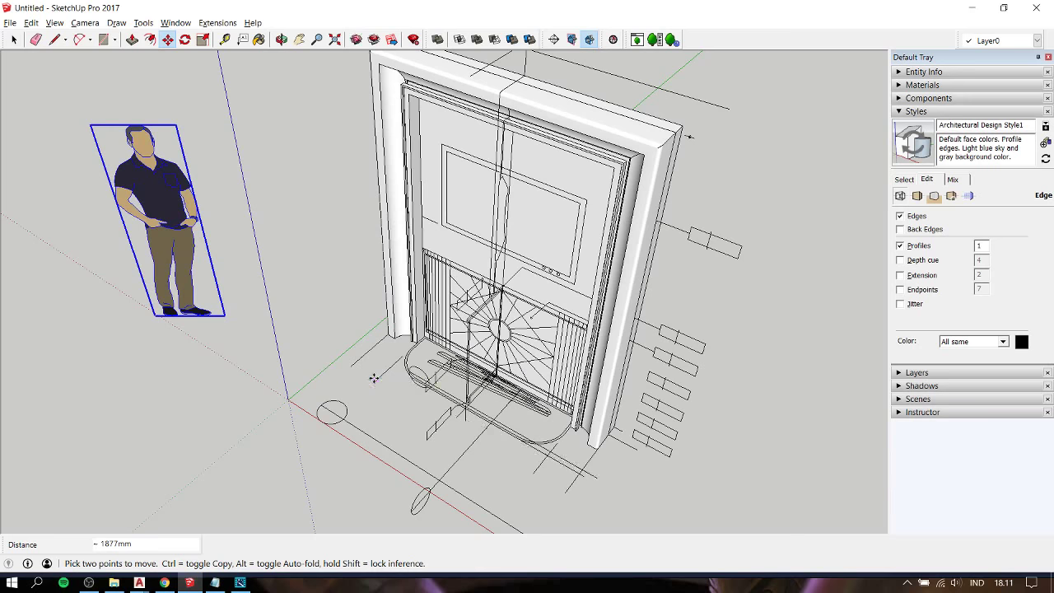
click(346, 346)
key(space)
click(301, 289)
scroll(502, 247, up, 2)
- Draw the left and right side edges of the base outline with Line
scroll(502, 247, up, 2)
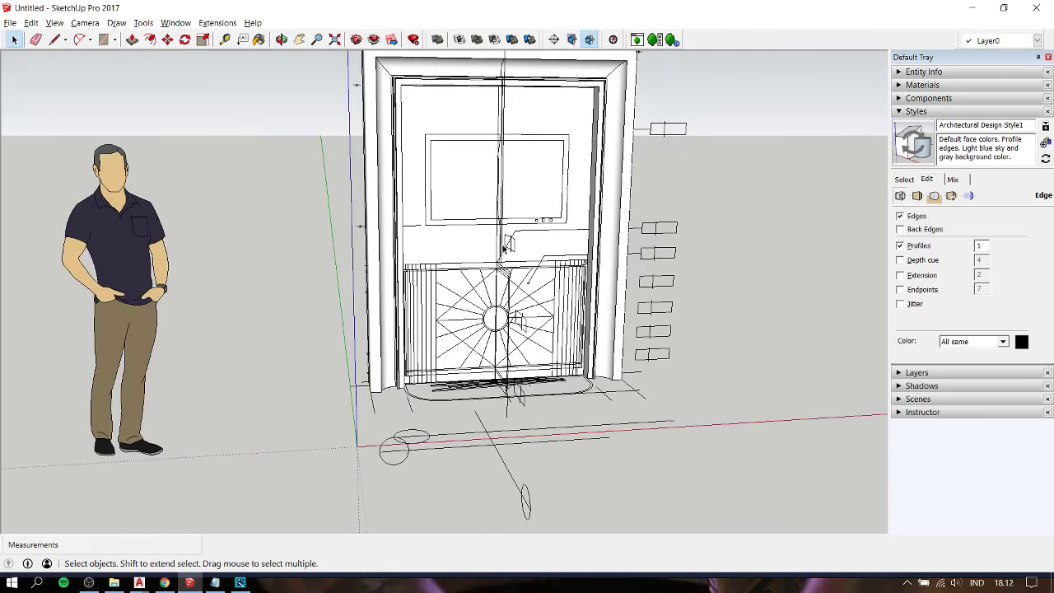
scroll(502, 247, up, 3)
mouse_move(503, 247)
middle_down()
mouse_move(464, 236)
mouse_move(407, 311)
mouse_move(395, 360)
middle_up()
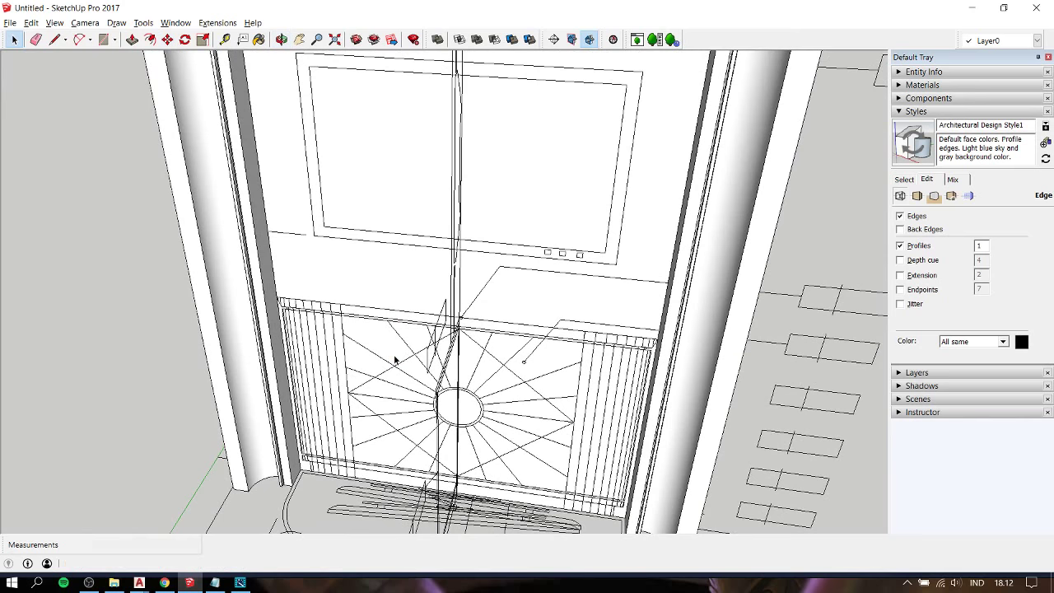
shift+middle_drag(395, 360, 365, 283)
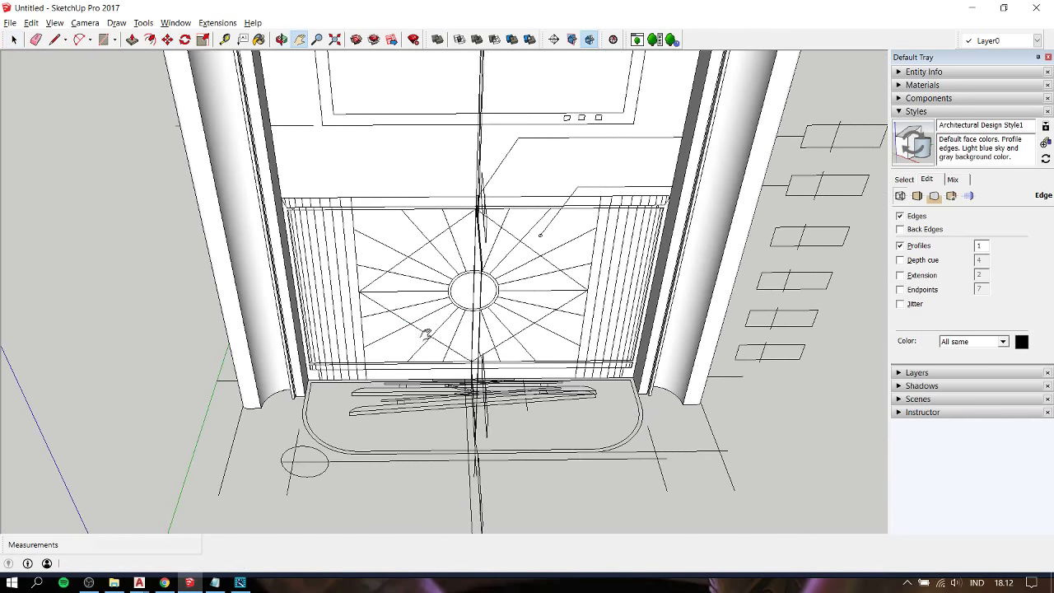
scroll(387, 335, up, 2)
scroll(323, 368, up, 2)
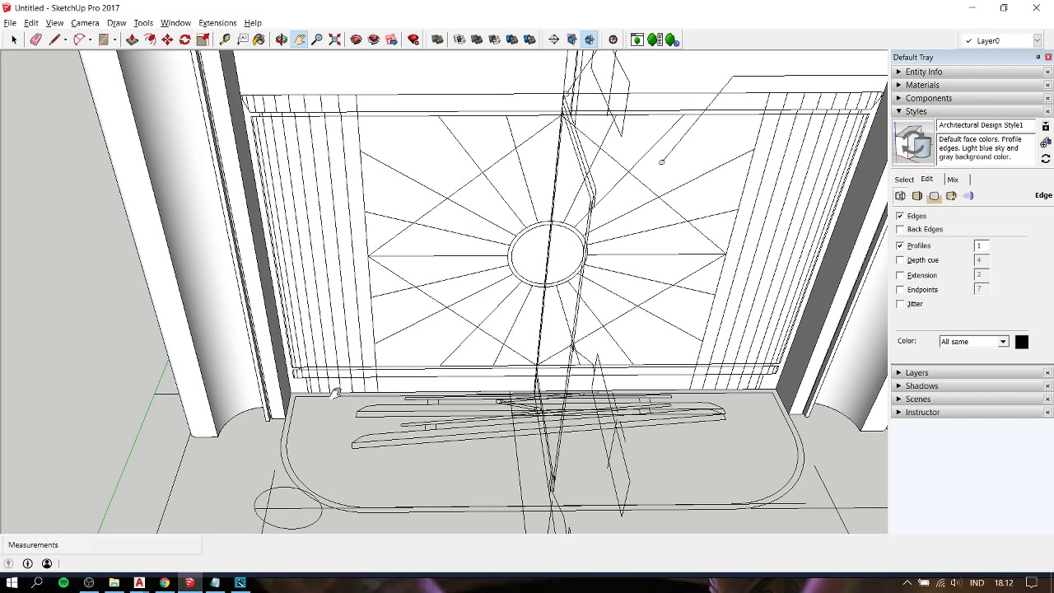
key(l)
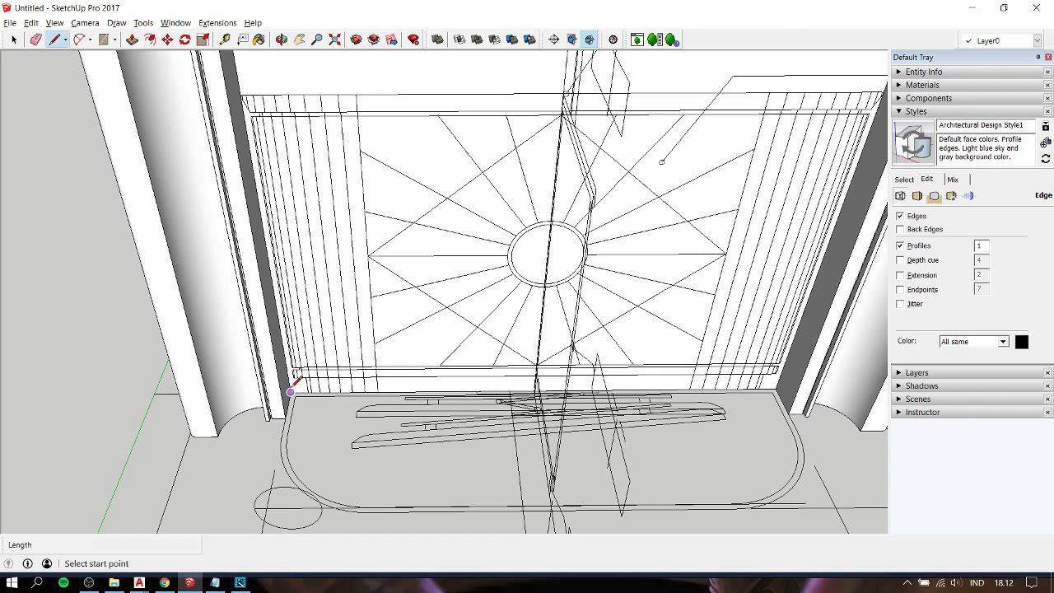
click(290, 392)
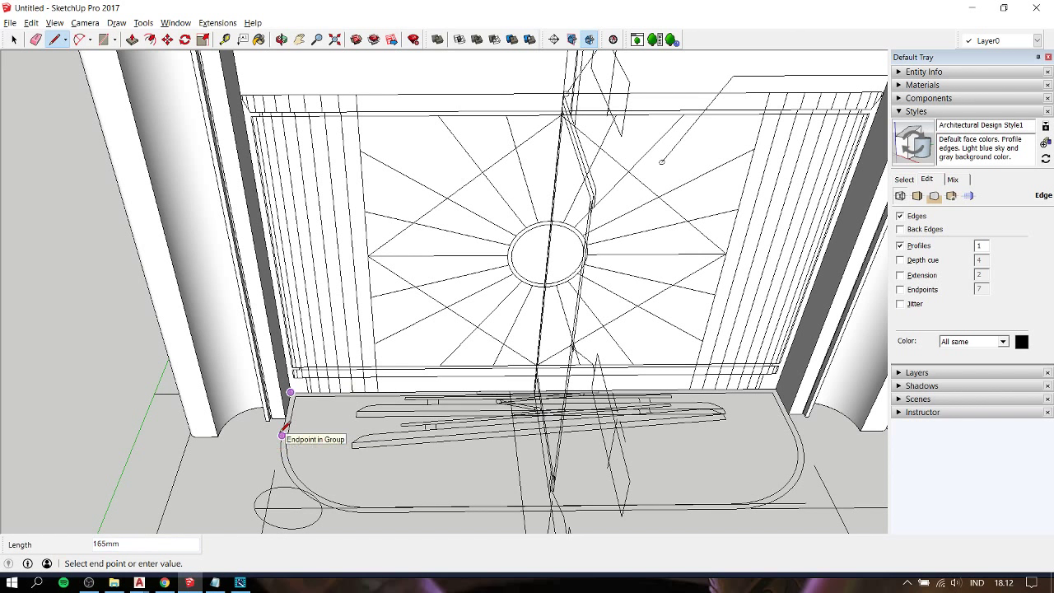
click(283, 435)
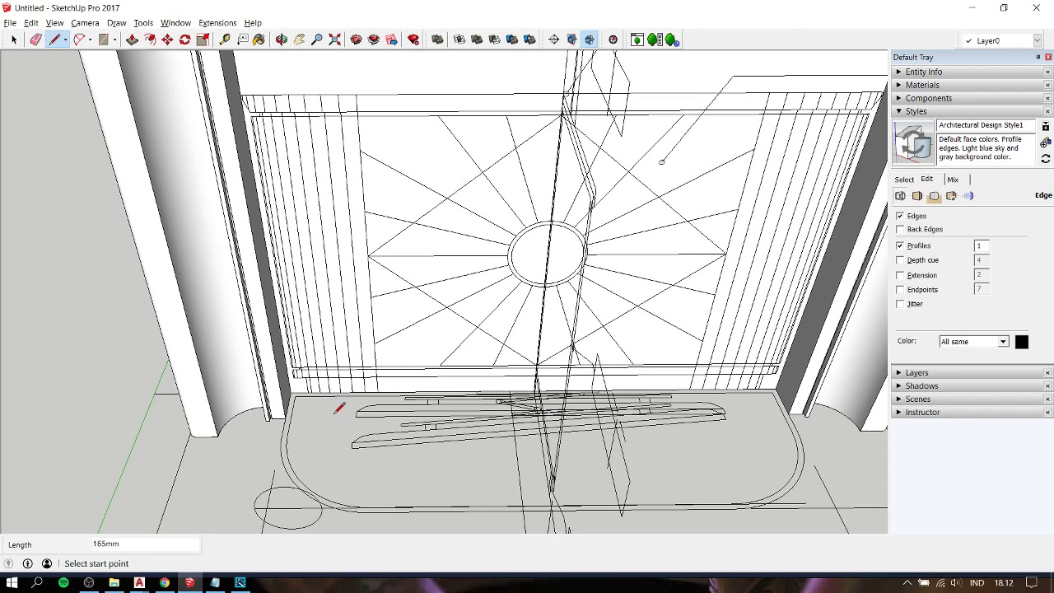
click(776, 387)
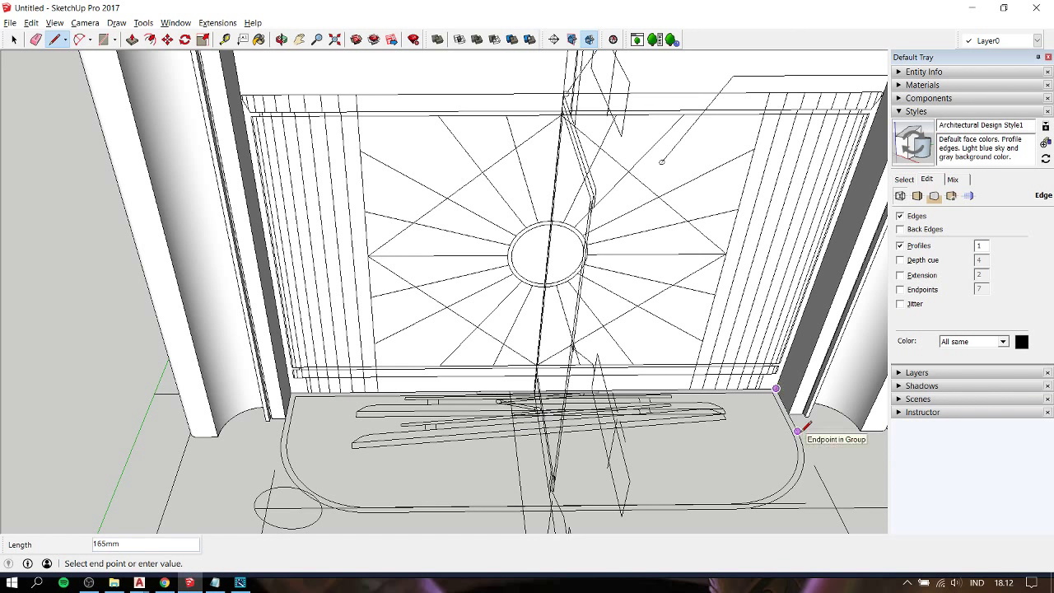
click(797, 429)
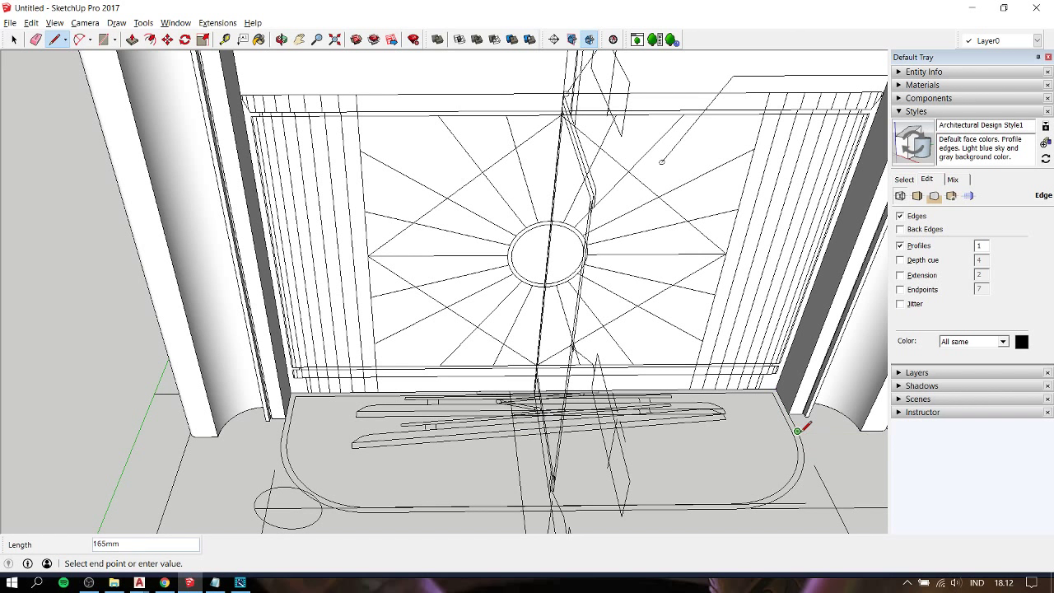
- Trace the right rounded corner arc and the straight front edge
key(a)
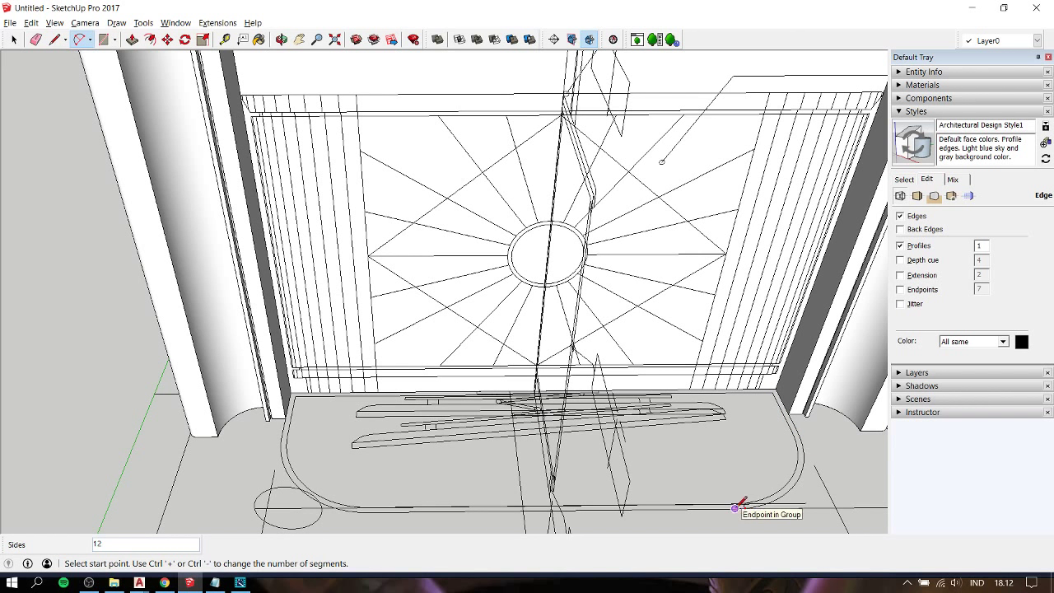
click(735, 508)
click(797, 431)
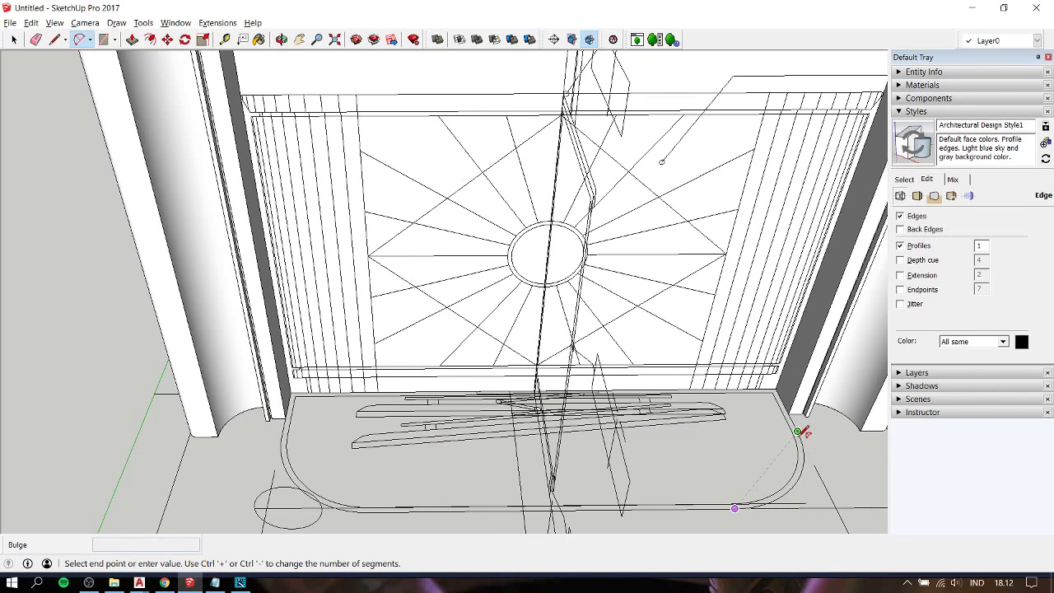
click(801, 482)
key(l)
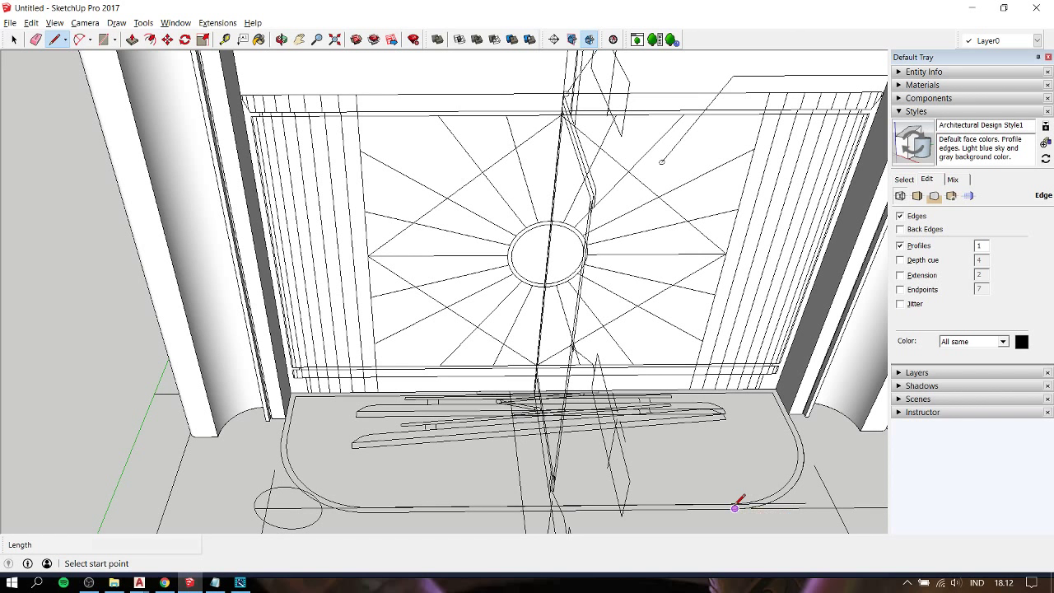
click(735, 508)
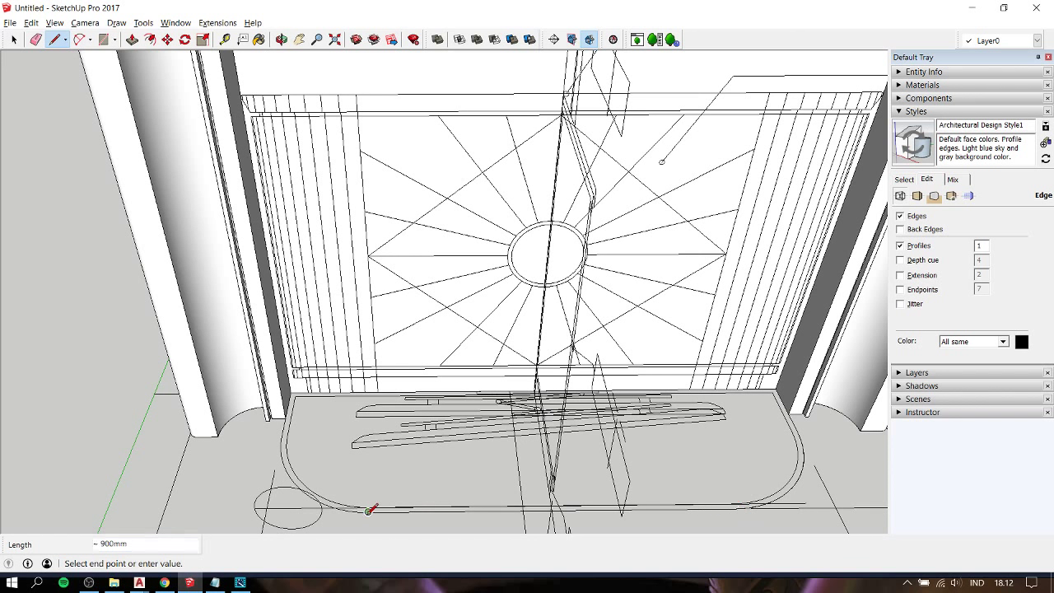
click(370, 509)
- Add the left corner arc and the 1400mm back edge, closing the outline into a face
key(a)
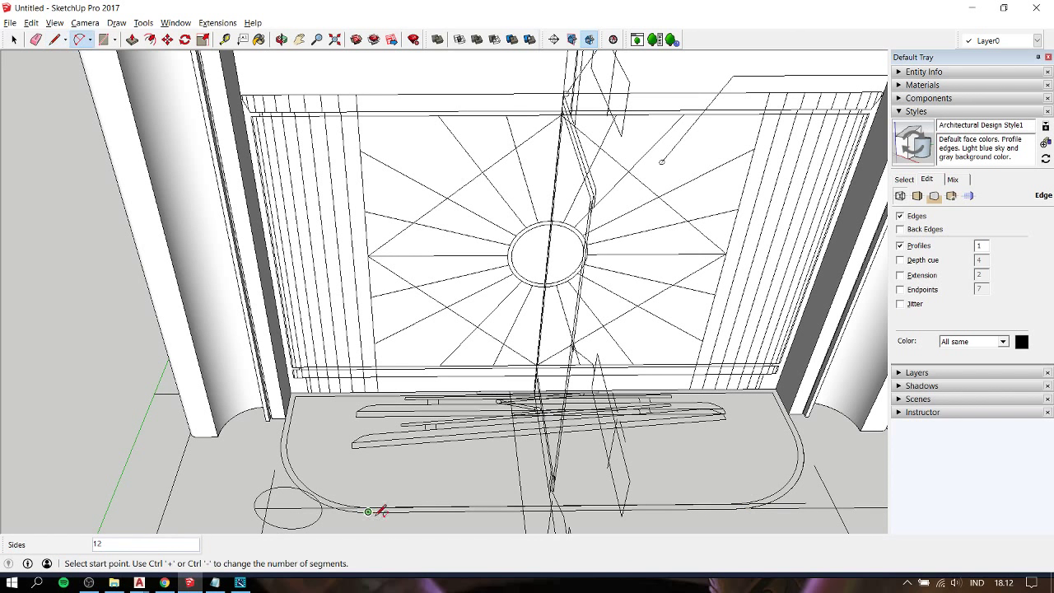
click(368, 512)
click(283, 431)
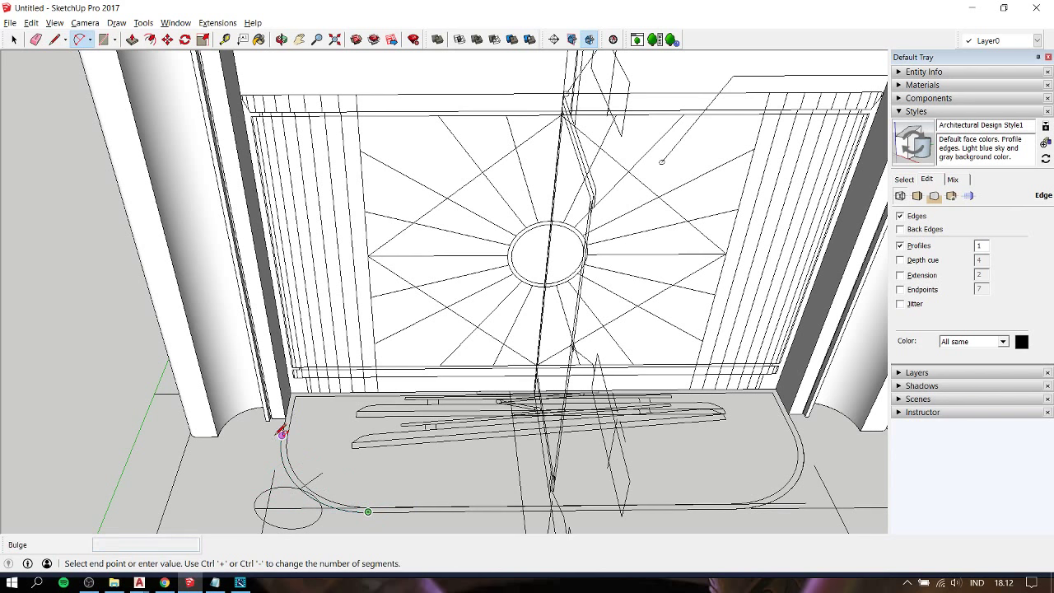
click(281, 430)
key(l)
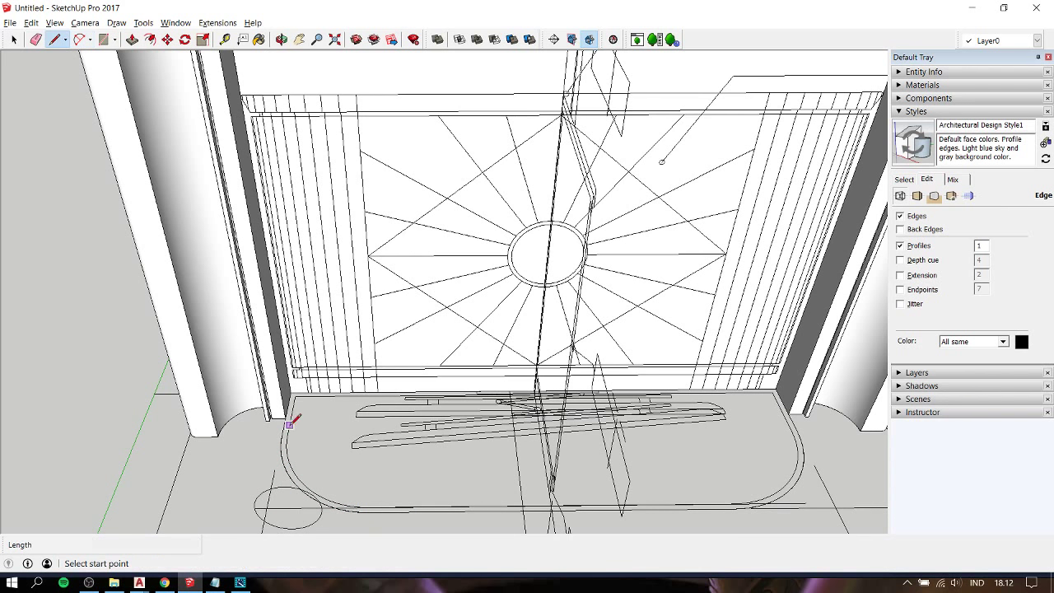
click(282, 435)
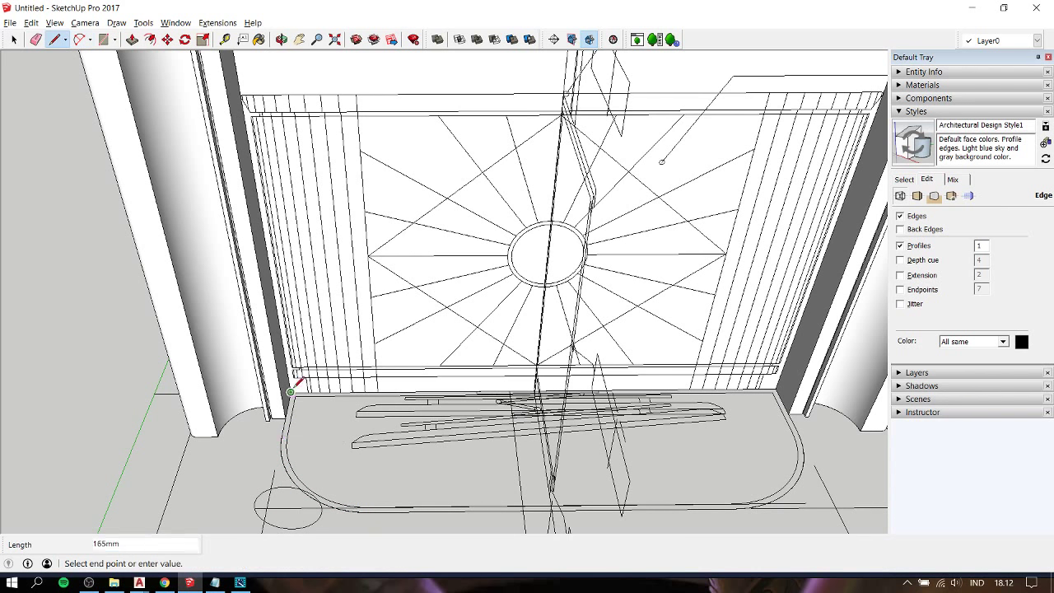
click(786, 382)
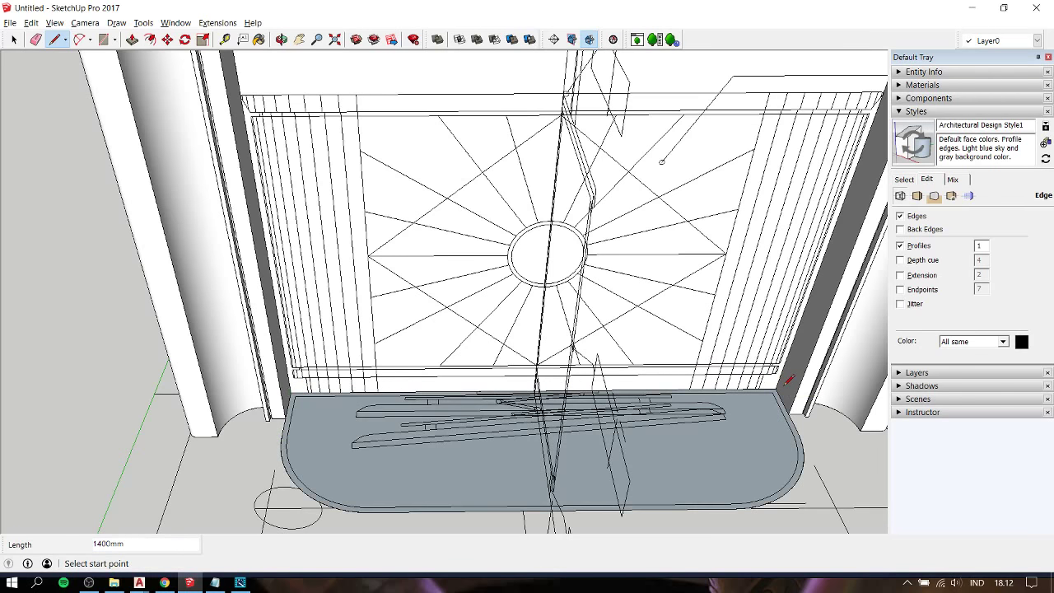
mouse_move(788, 381)
middle_down()
mouse_move(706, 400)
mouse_move(545, 404)
middle_up()
- Group the rounded slab face together with its boundary edges
key(space)
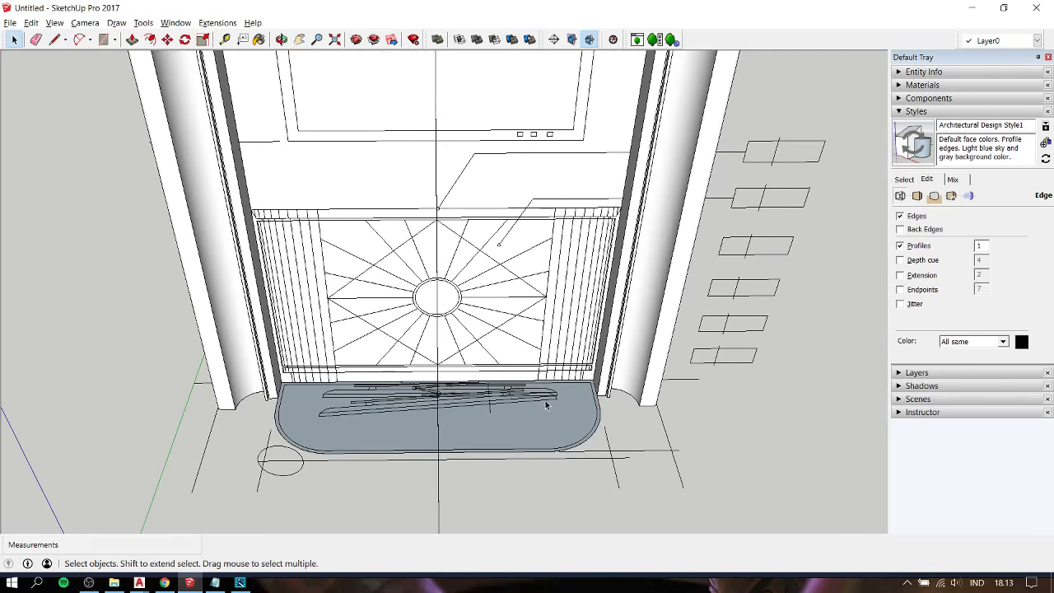
click(547, 414)
double_click(547, 414)
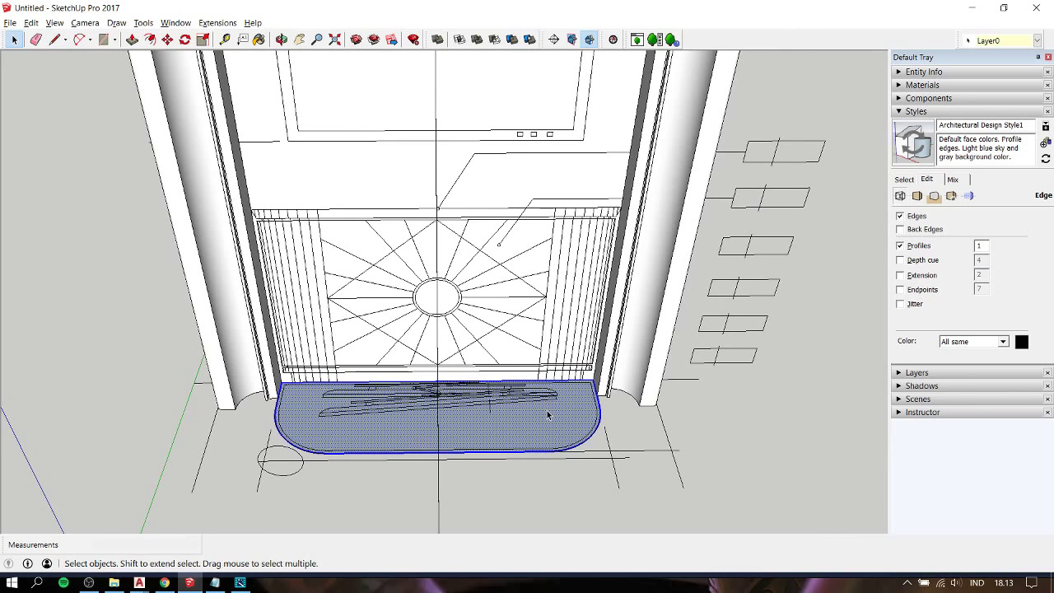
click(548, 414)
double_click(547, 414)
right_click(548, 412)
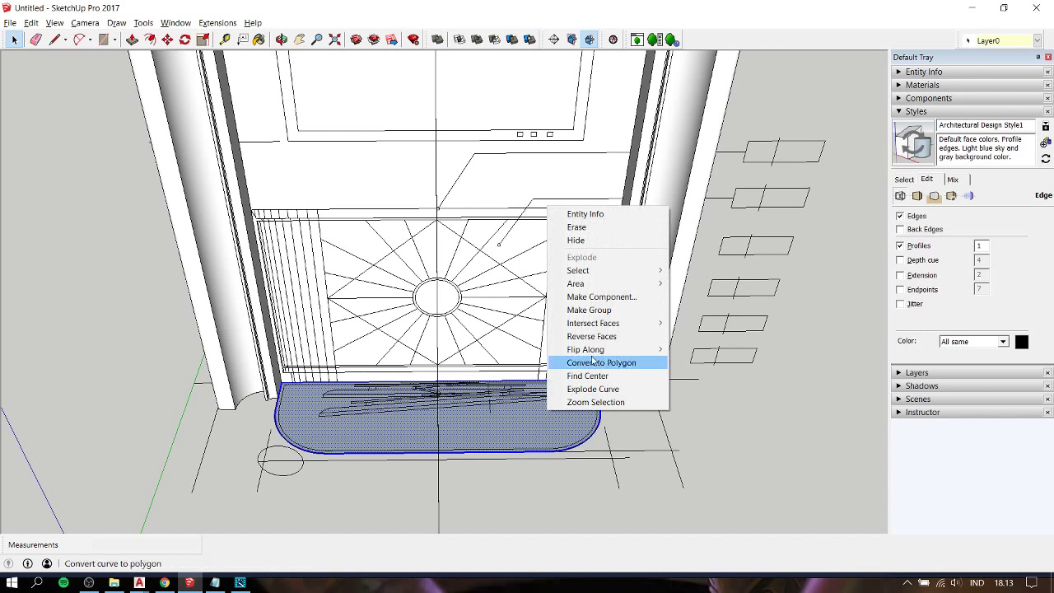
click(613, 311)
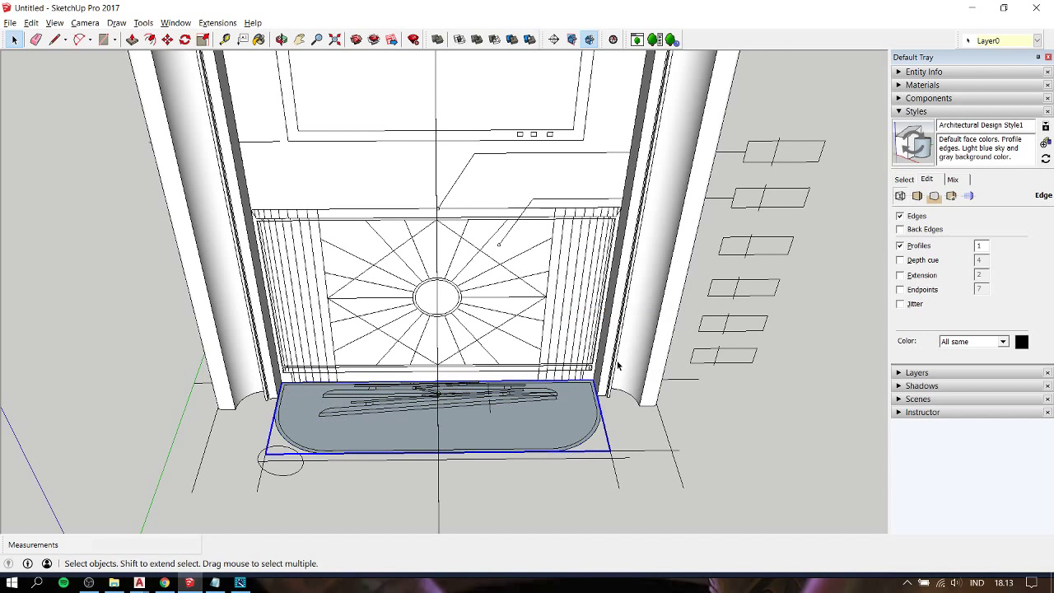
- Move the slab group up from its back-right corner onto the cabinet panel's top edge
shift+middle_drag(618, 365, 570, 409)
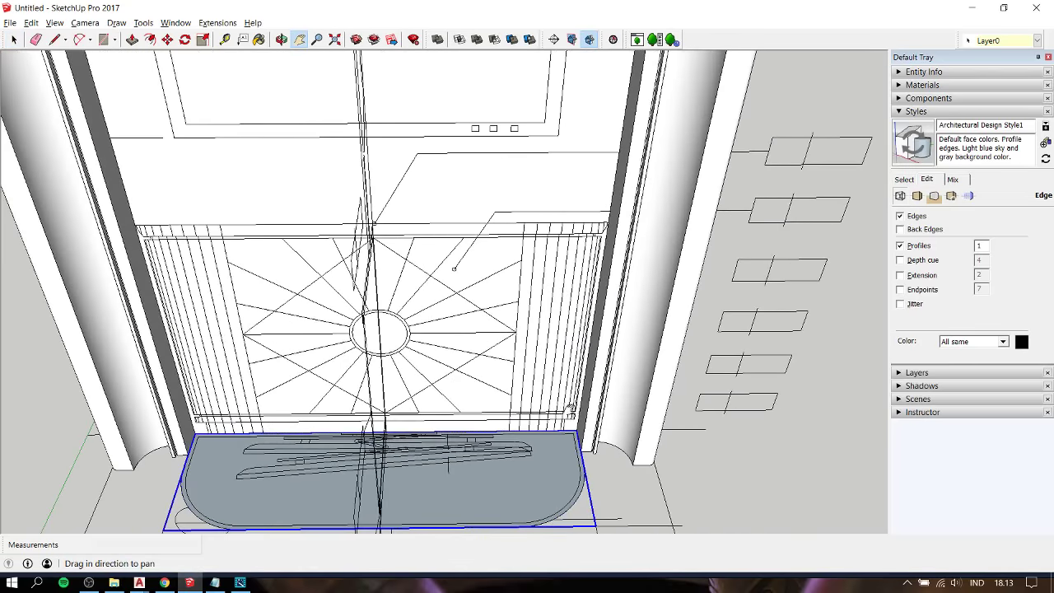
key(m)
click(577, 430)
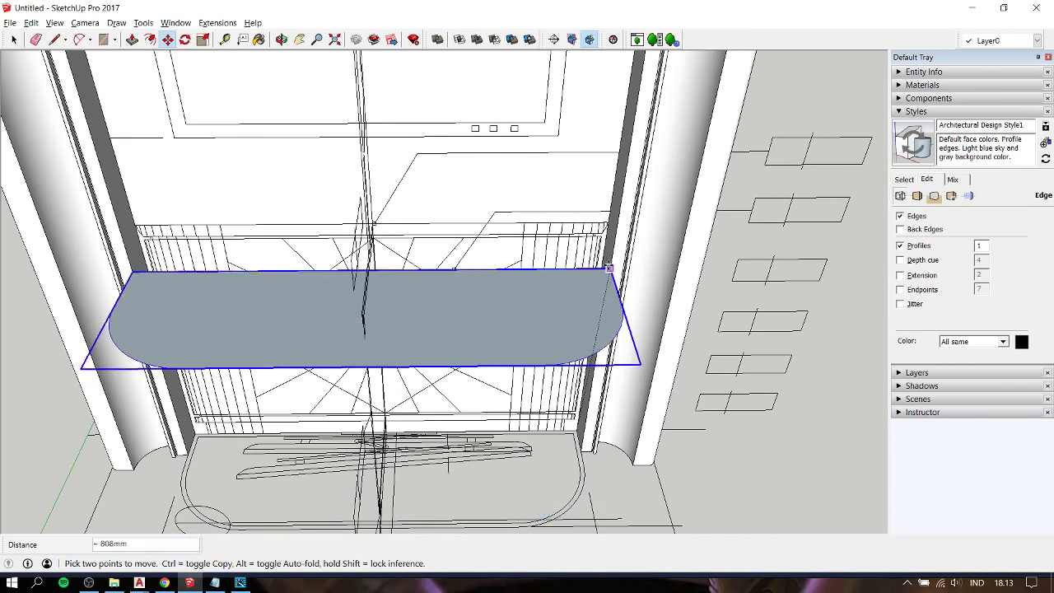
click(608, 221)
key(o)
mouse_move(538, 293)
mouse_down()
mouse_move(564, 113)
mouse_move(536, 113)
mouse_up()
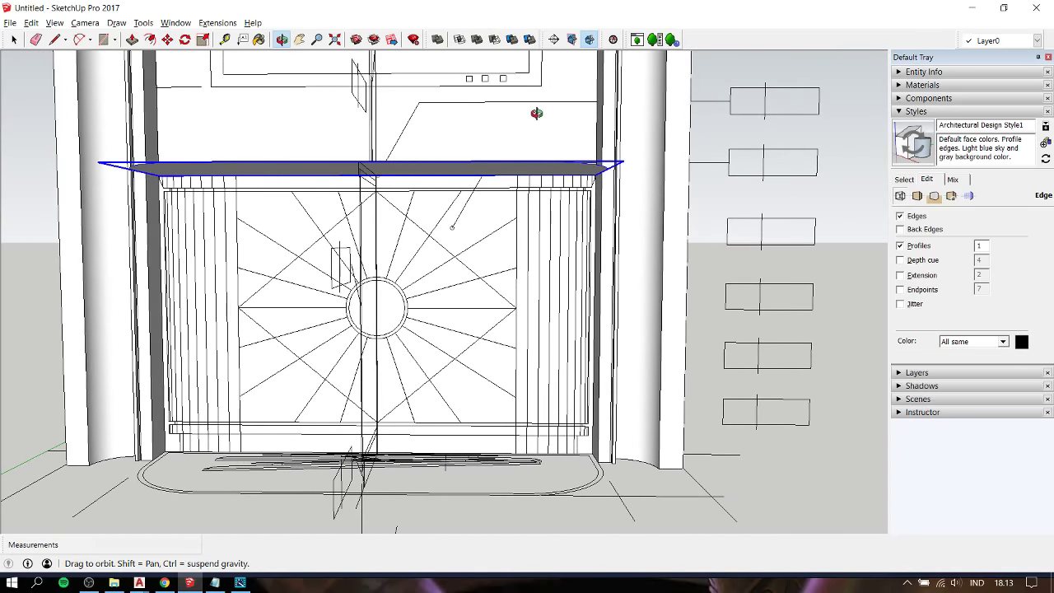
key(m)
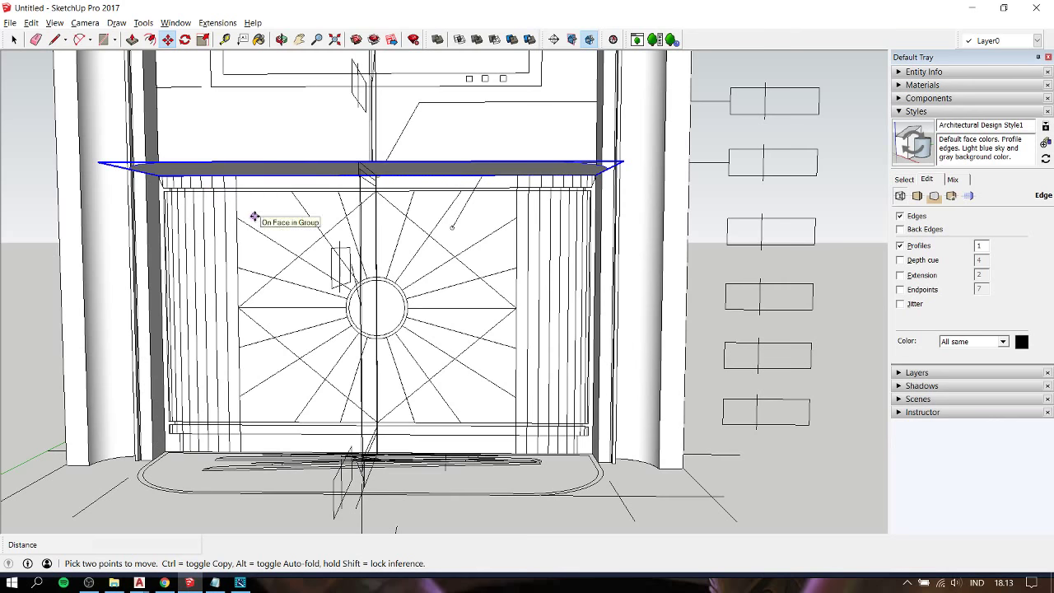
mouse_move(258, 216)
middle_down()
mouse_move(292, 228)
mouse_move(294, 305)
mouse_move(260, 368)
middle_up()
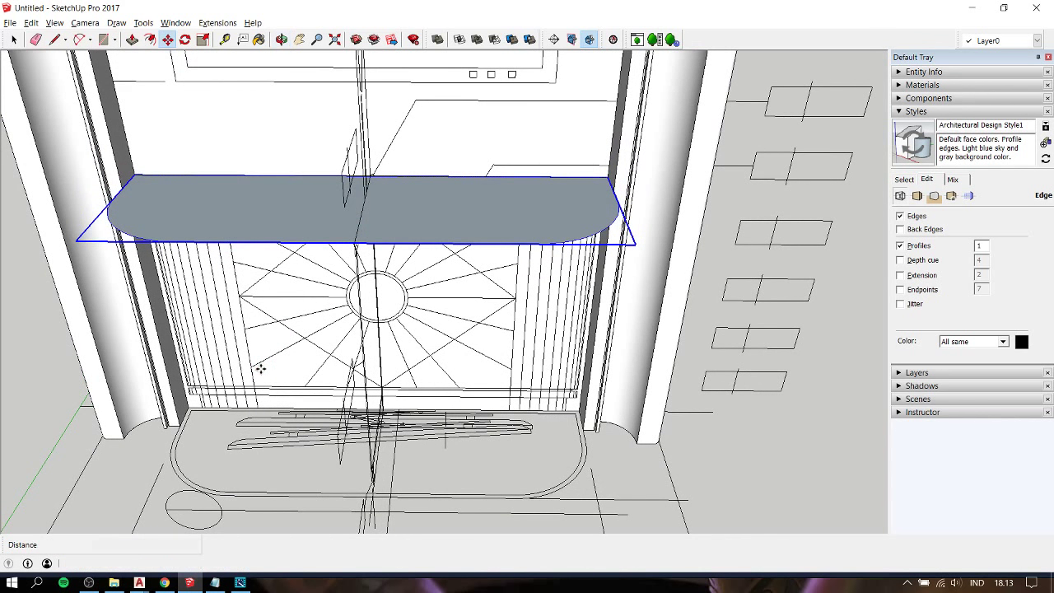
middle_drag(260, 368, 267, 251)
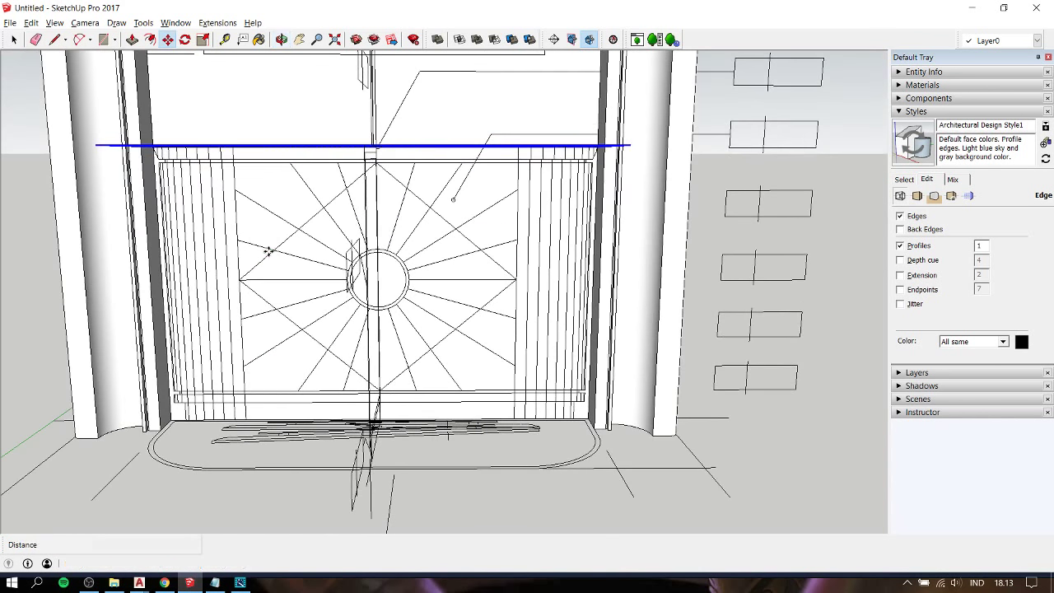
scroll(268, 251, up, 2)
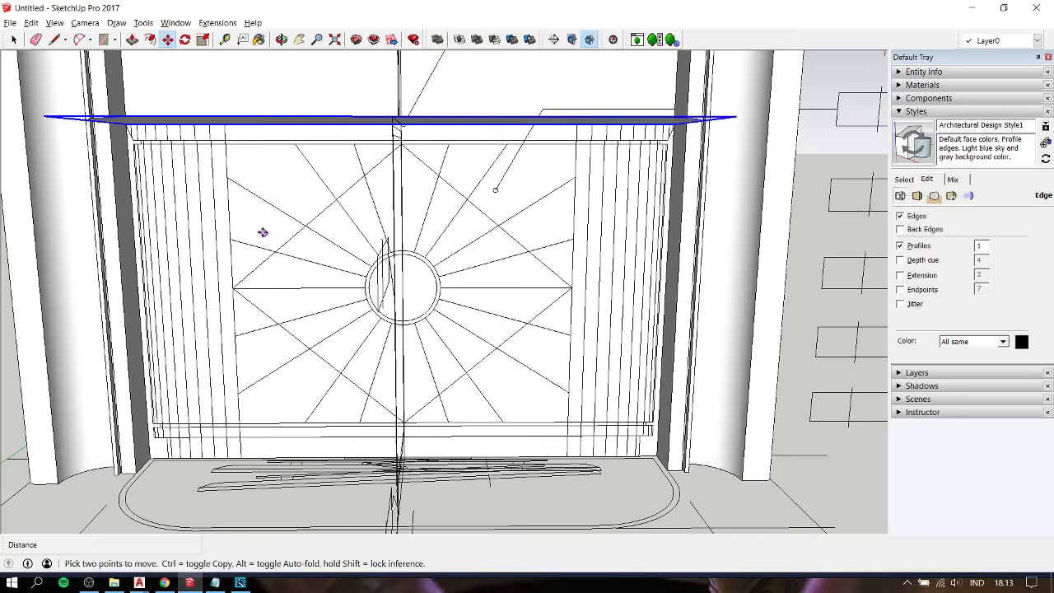
mouse_move(266, 231)
shift+middle_down()
mouse_move(306, 223)
mouse_move(331, 130)
mouse_move(325, 139)
mouse_move(447, 3)
mouse_move(282, 106)
shift+middle_up()
- Push/Pull the rounded top slab to 40mm thick
key(p)
click(308, 100)
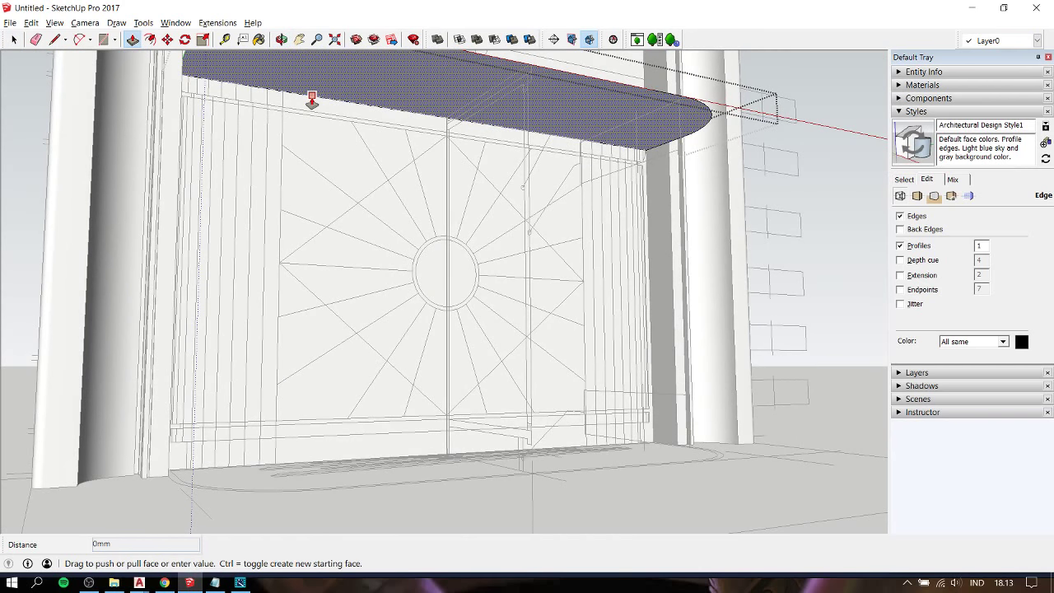
click(198, 99)
mouse_move(293, 97)
middle_down()
mouse_move(282, 118)
mouse_move(220, 145)
middle_up()
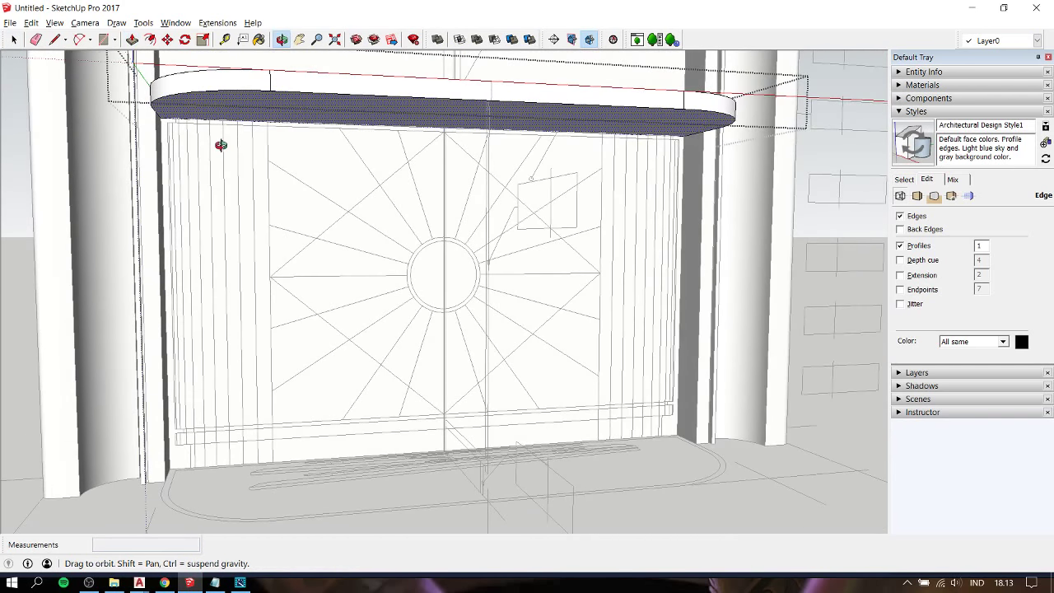
key(space)
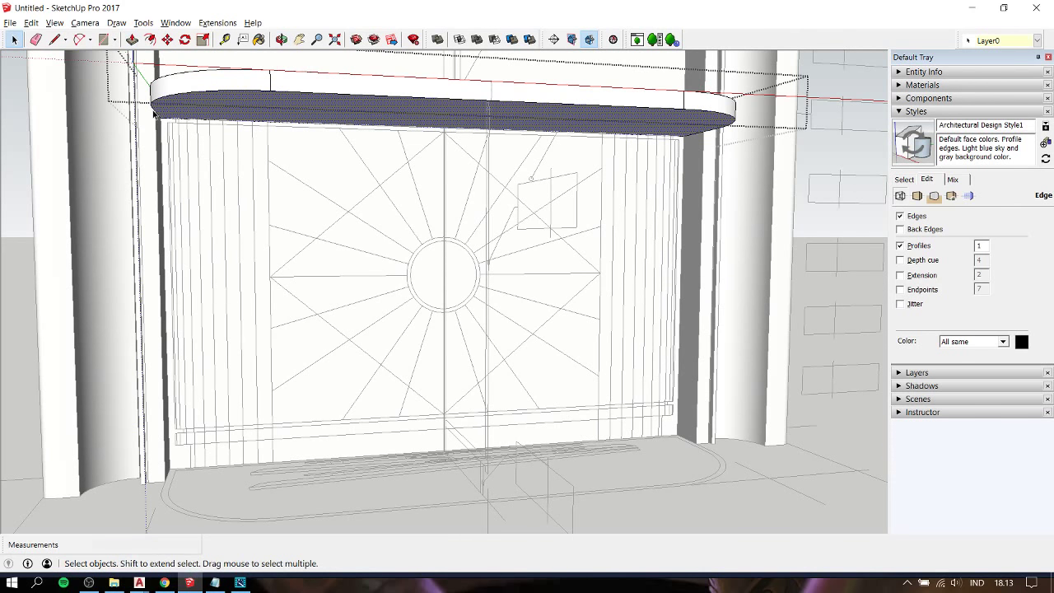
- Scale the slab's underside face down slightly, to about 0.98
click(260, 110)
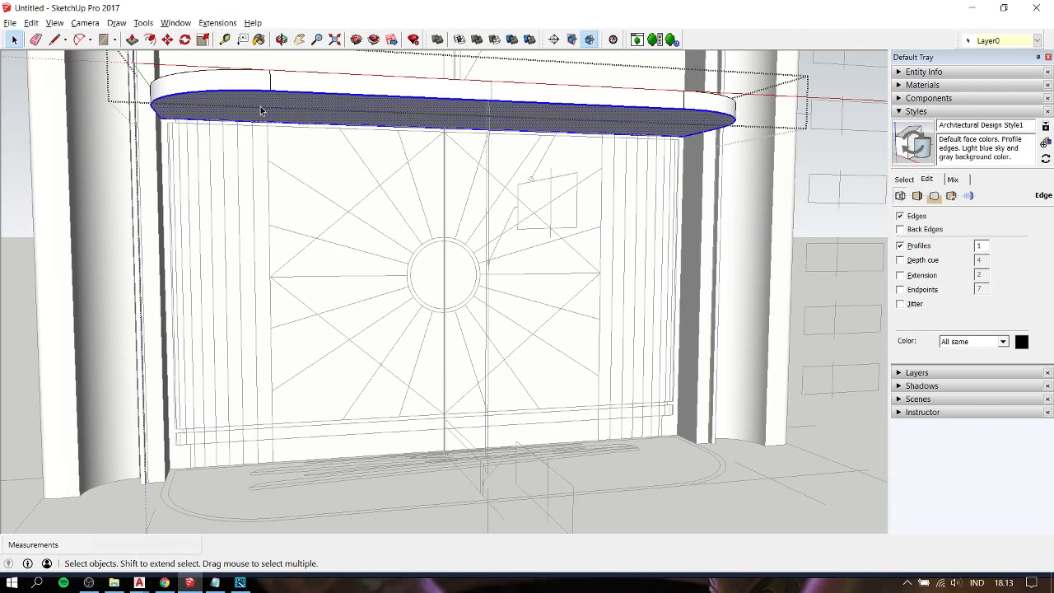
key(s)
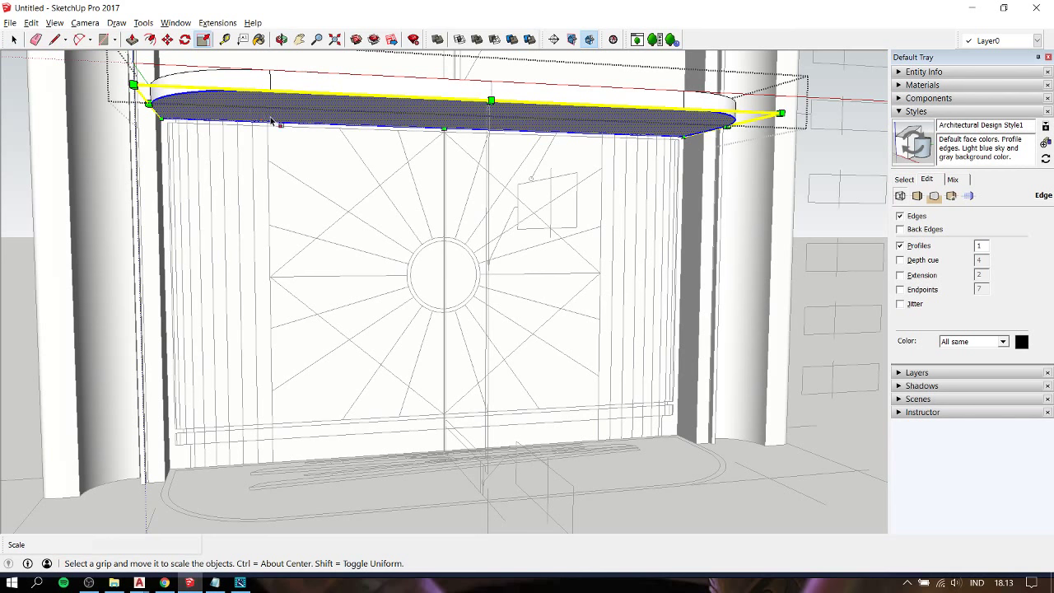
mouse_move(139, 85)
mouse_down()
mouse_move(157, 86)
mouse_move(141, 85)
mouse_up()
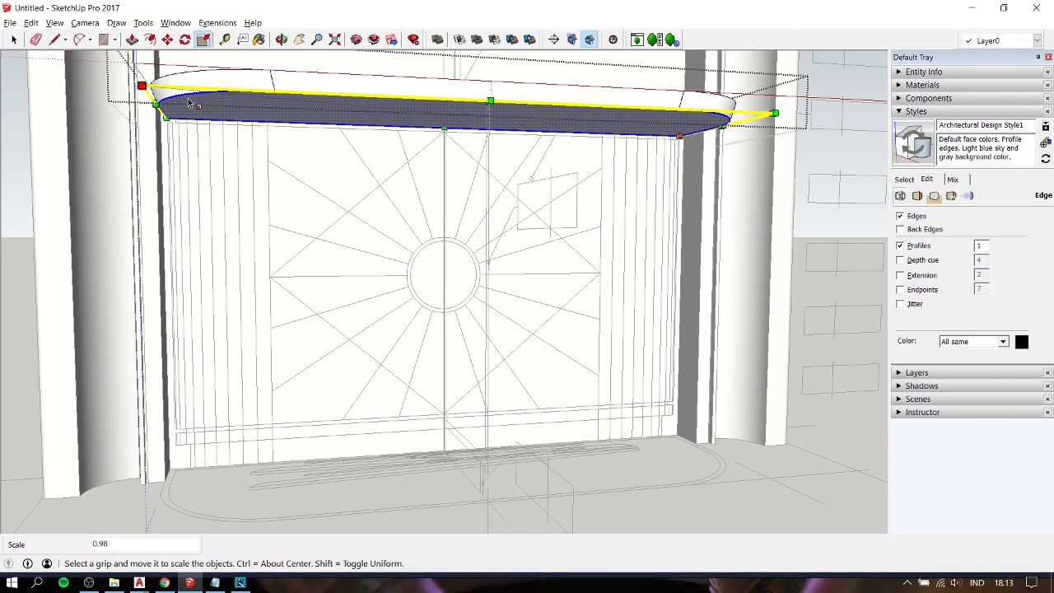
key(space)
mouse_move(677, 174)
middle_down()
mouse_move(522, 170)
mouse_move(423, 181)
mouse_move(500, 199)
middle_up()
click(374, 189)
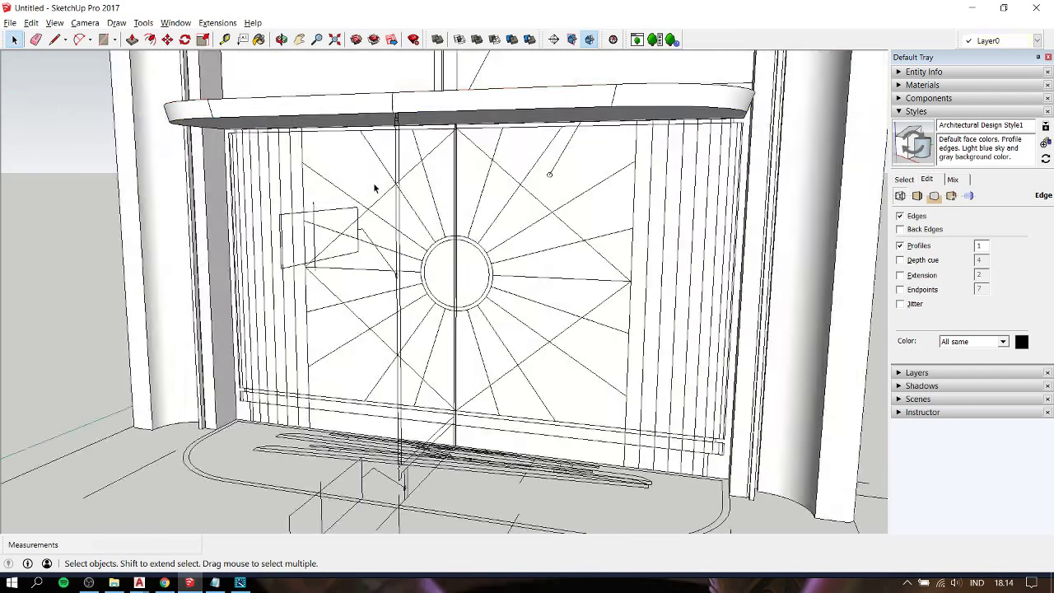
- Inside the slab group, select the underside face with its edges, then copy and paste it
mouse_move(304, 173)
middle_down()
mouse_move(434, 136)
mouse_move(398, 126)
middle_up()
double_click(403, 123)
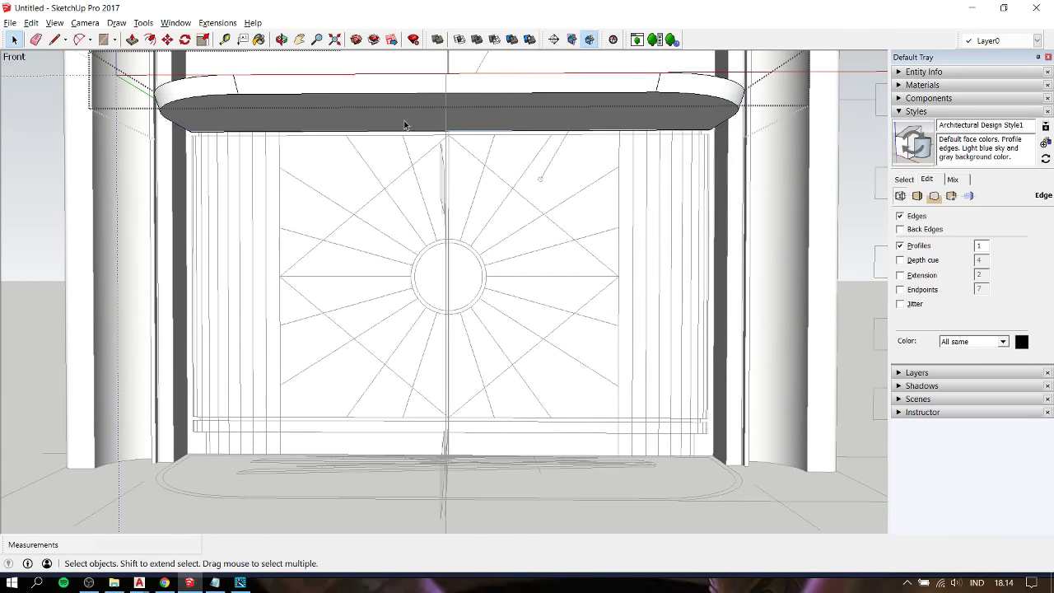
double_click(407, 108)
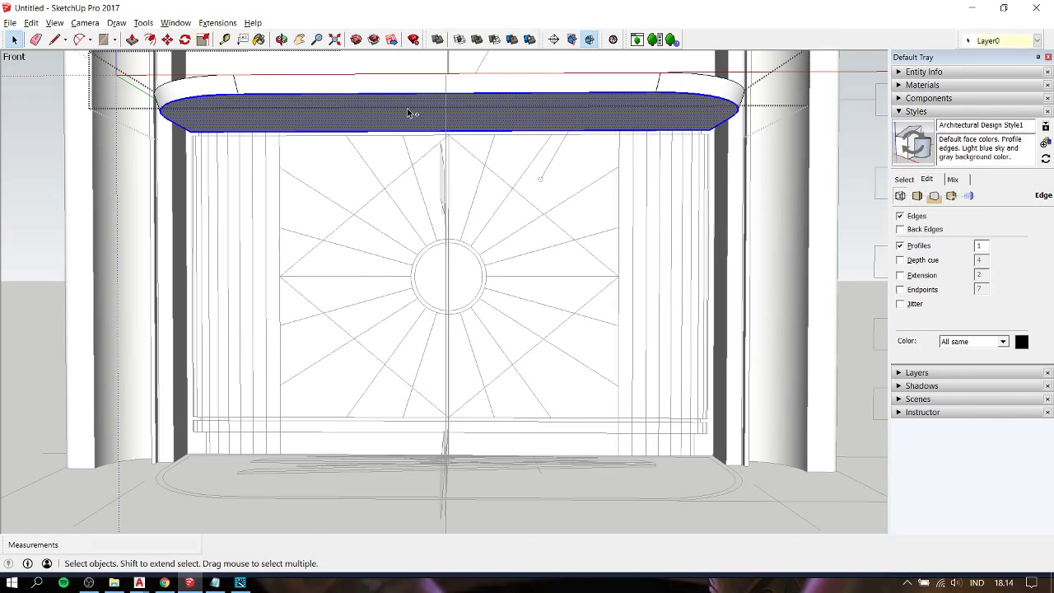
key(Escape)
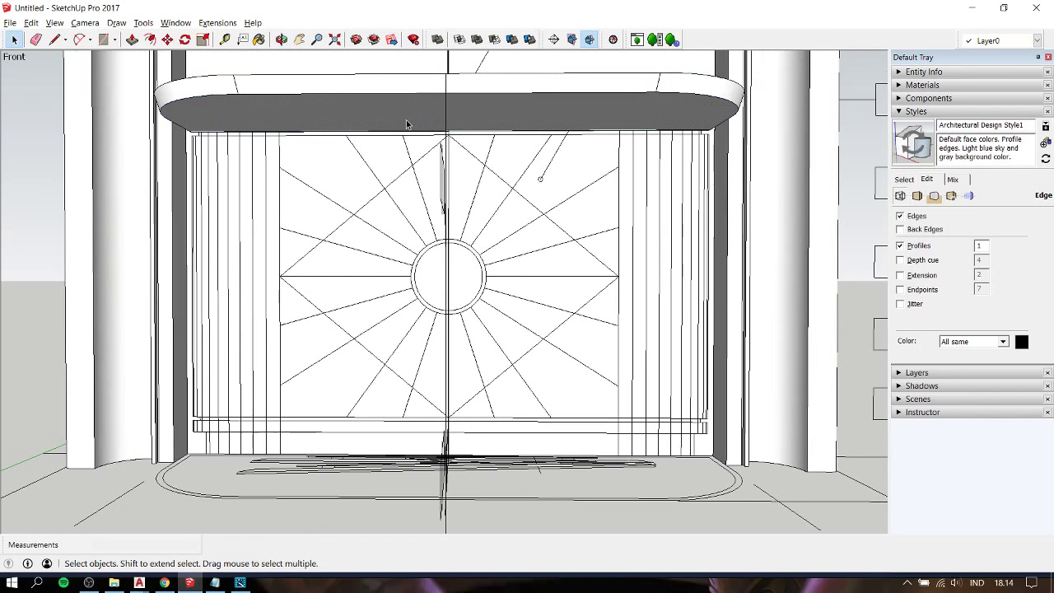
key(ctrl+v)
- Place the pasted slab outline near the floor of the cabinet
scroll(324, 263, down, 2)
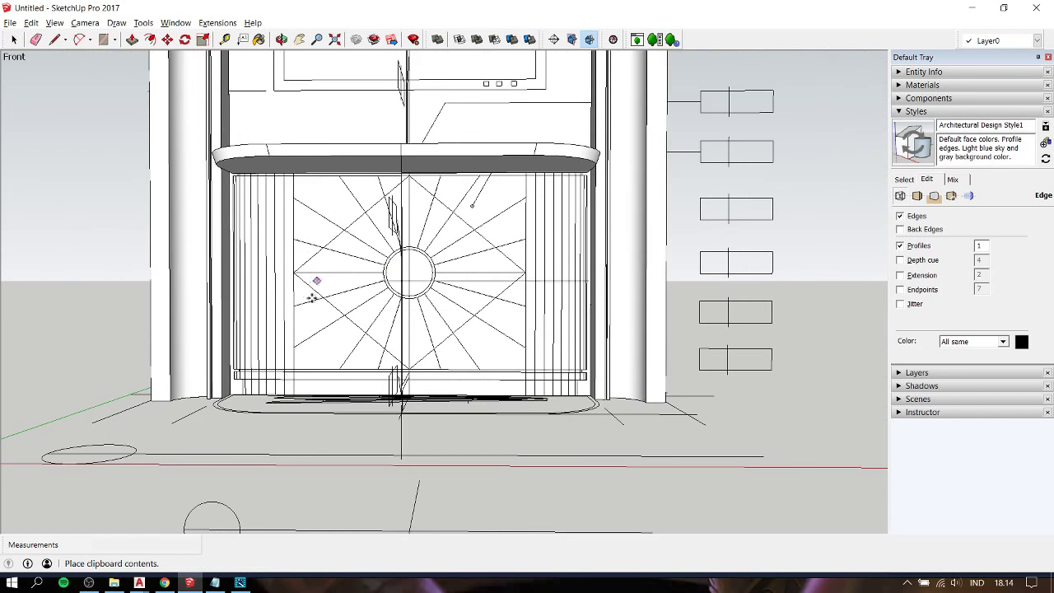
click(154, 443)
middle_drag(411, 319, 438, 389)
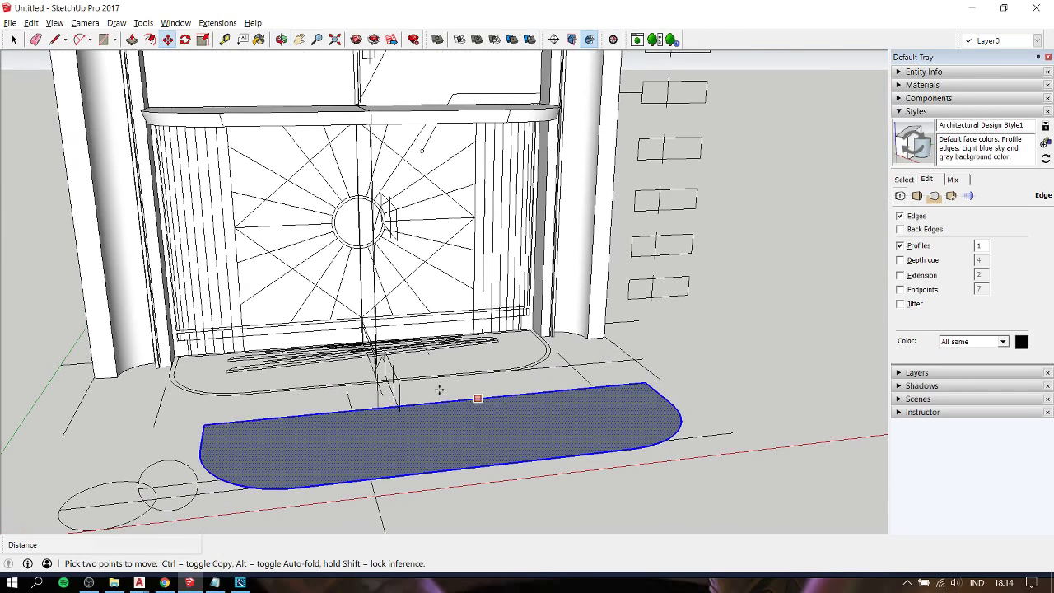
- Lift the slab outline copy up to the top of the cabinet
click(215, 427)
middle_drag(202, 239, 224, 122)
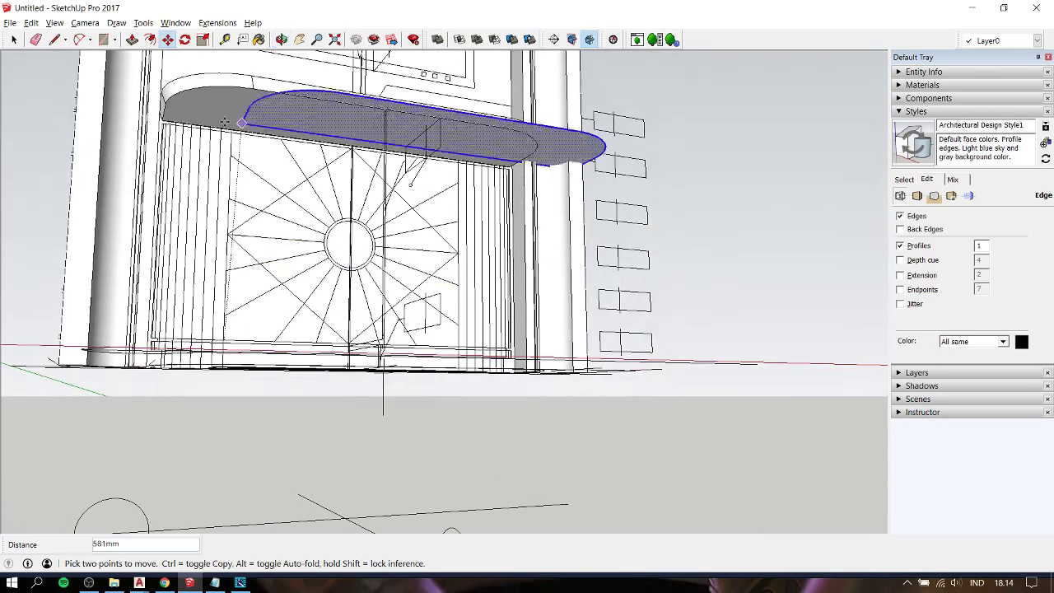
scroll(165, 121, up, 3)
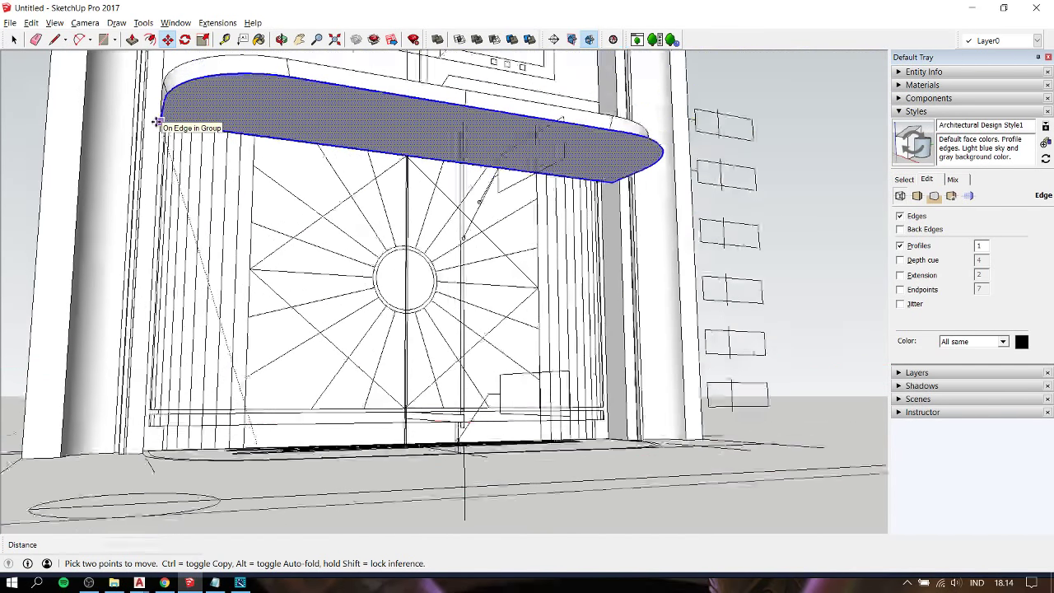
scroll(165, 132, up, 3)
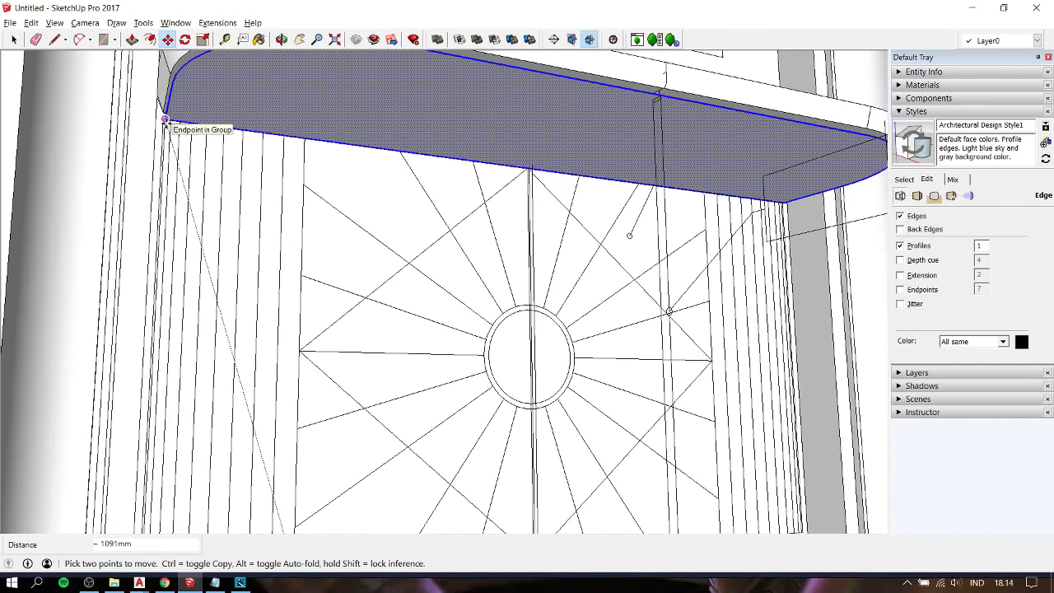
scroll(169, 122, up, 1)
scroll(169, 122, up, 1)
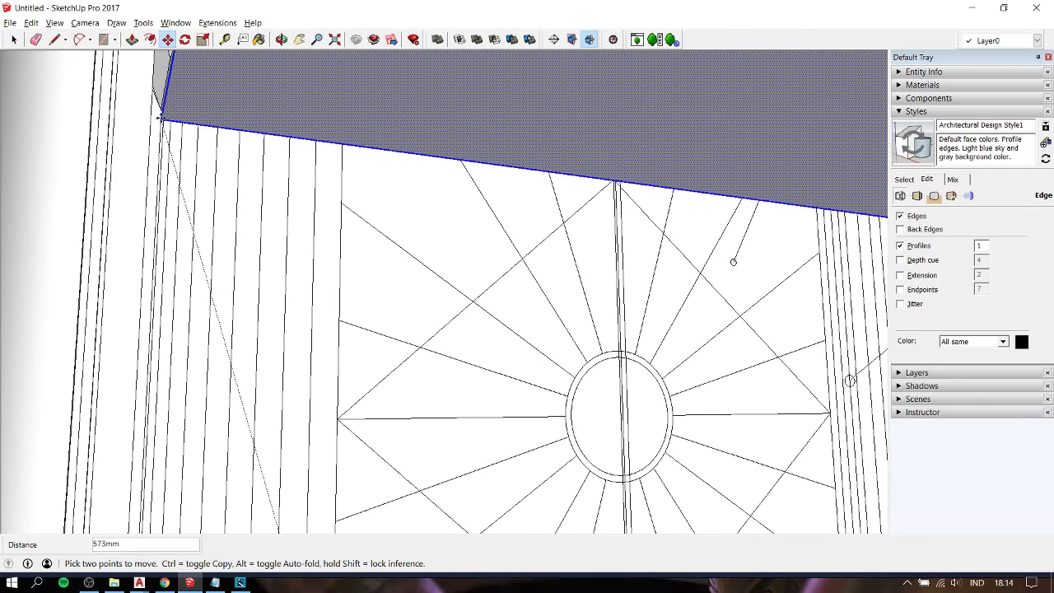
scroll(294, 275, down, 2)
scroll(291, 255, down, 2)
scroll(291, 255, down, 2)
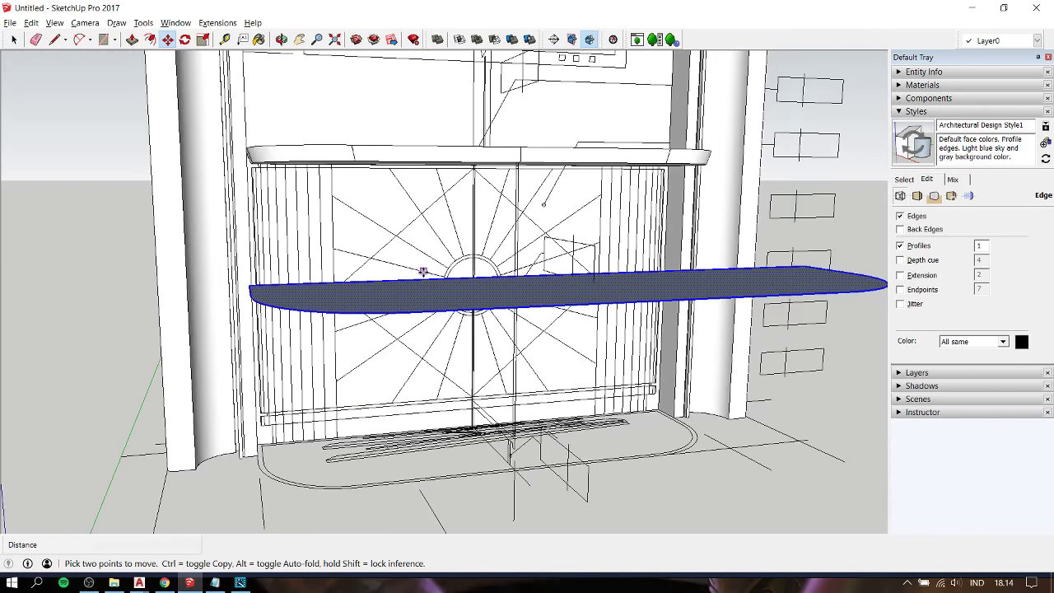
middle_drag(423, 272, 407, 254)
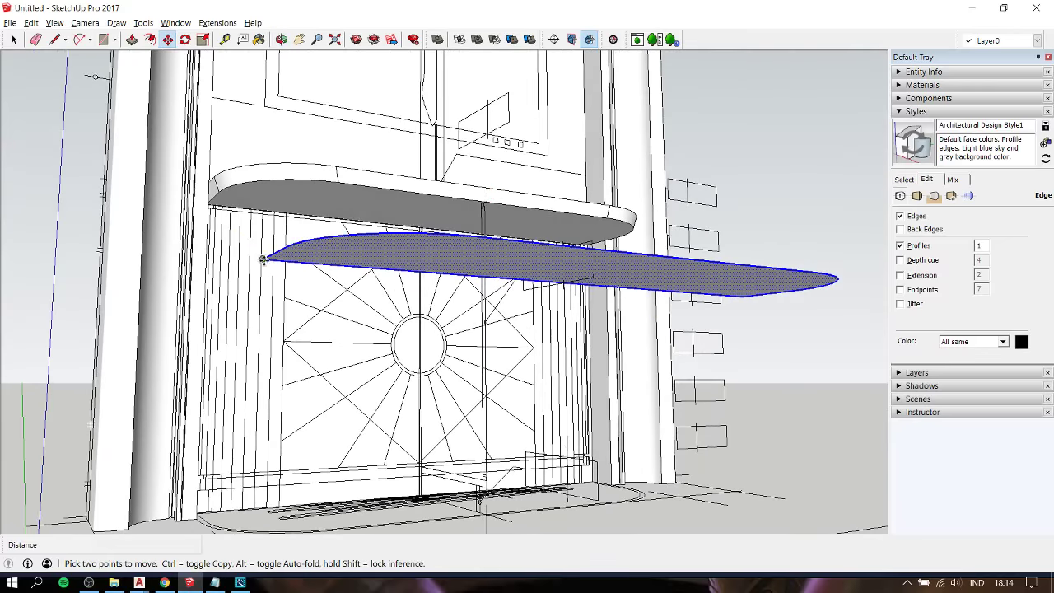
- Make the slab outline copy into a group
key(space)
right_click(341, 247)
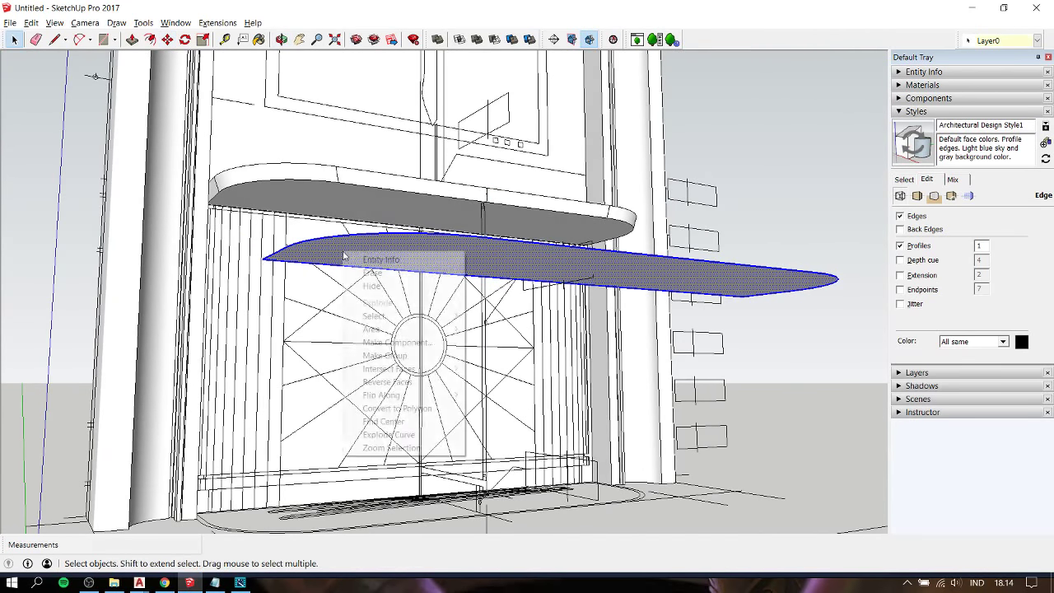
click(368, 354)
- Move the grouped slab to line up beneath the top slab, then bring Notepad forward
key(m)
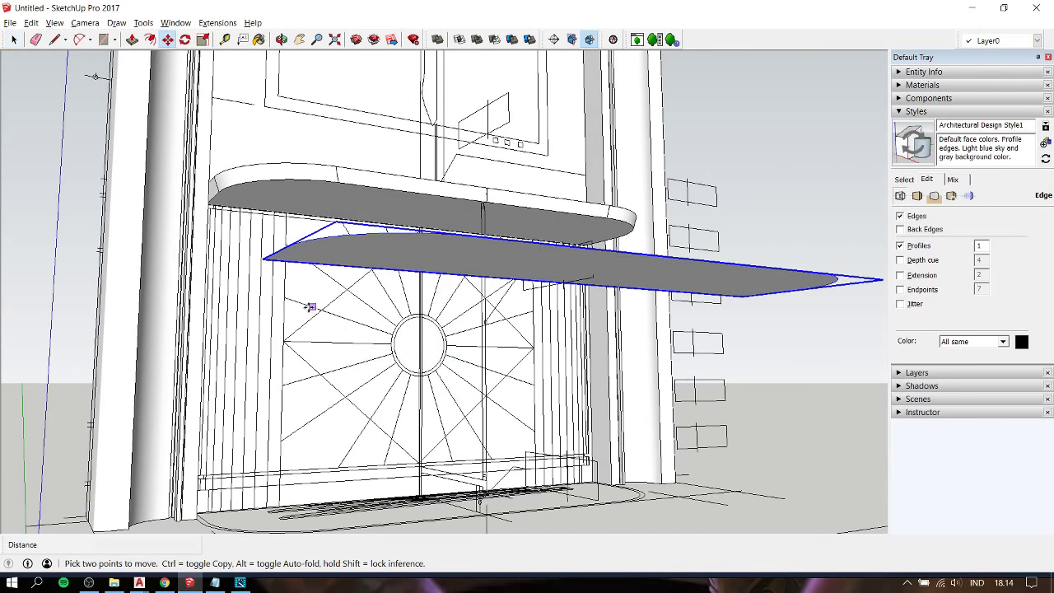
click(254, 260)
scroll(239, 239, up, 2)
scroll(228, 228, up, 3)
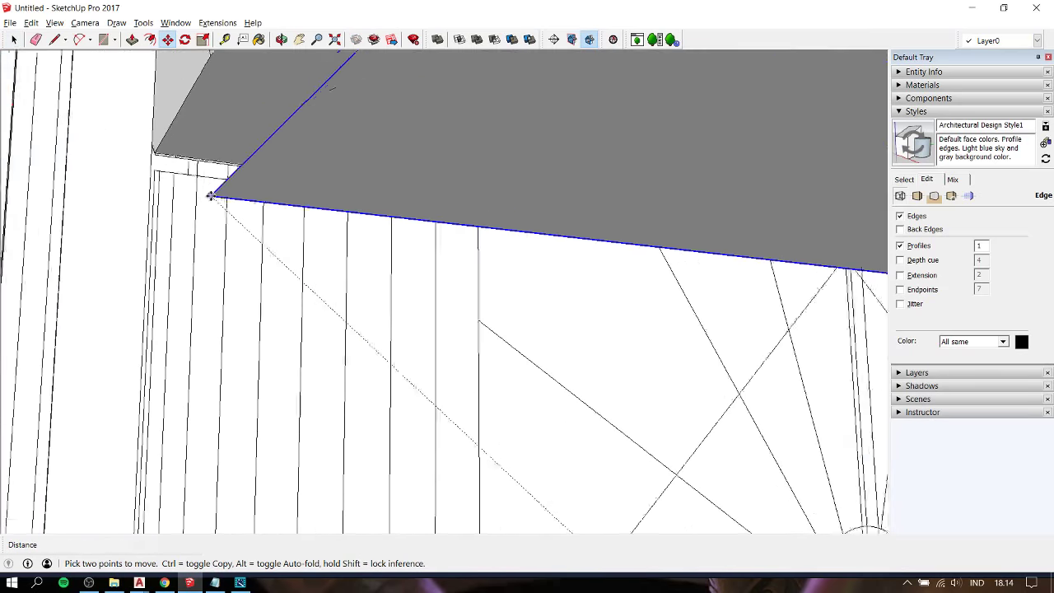
scroll(211, 195, up, 1)
scroll(153, 165, down, 3)
scroll(170, 171, down, 5)
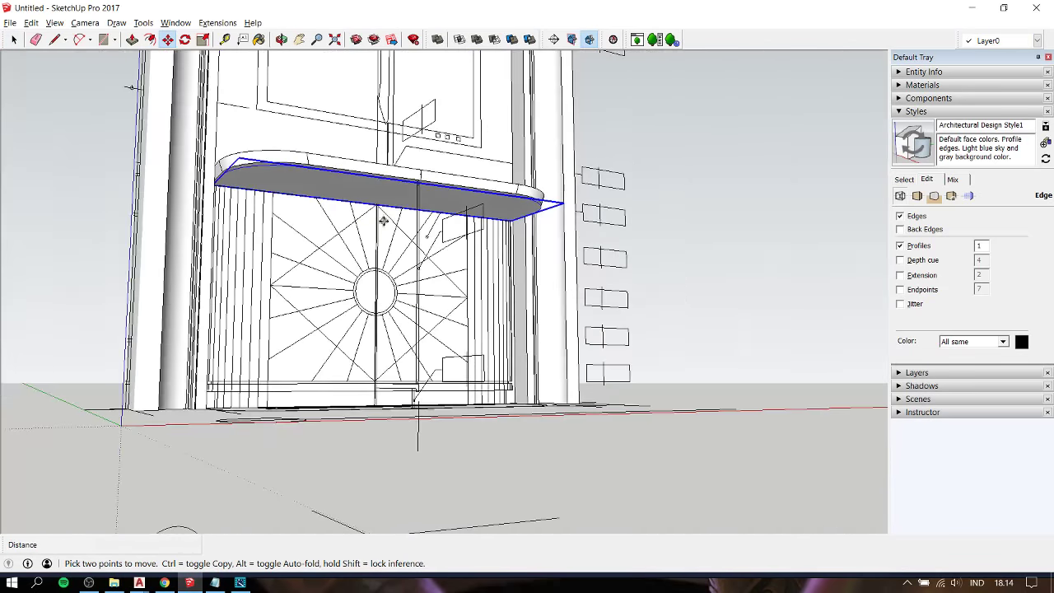
mouse_move(247, 247)
middle_down()
mouse_move(295, 313)
mouse_move(257, 278)
middle_up()
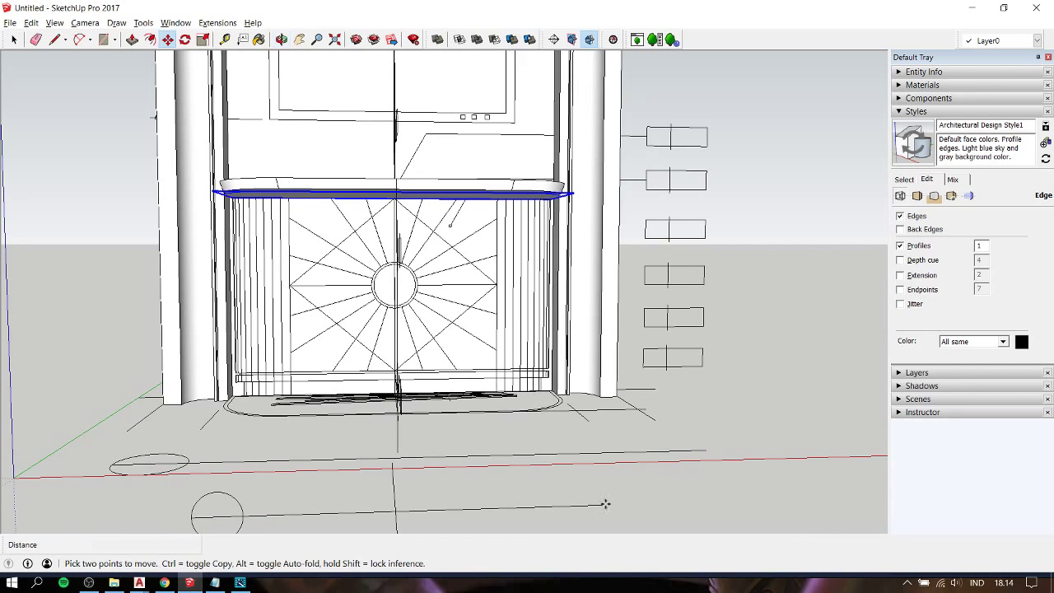
click(215, 583)
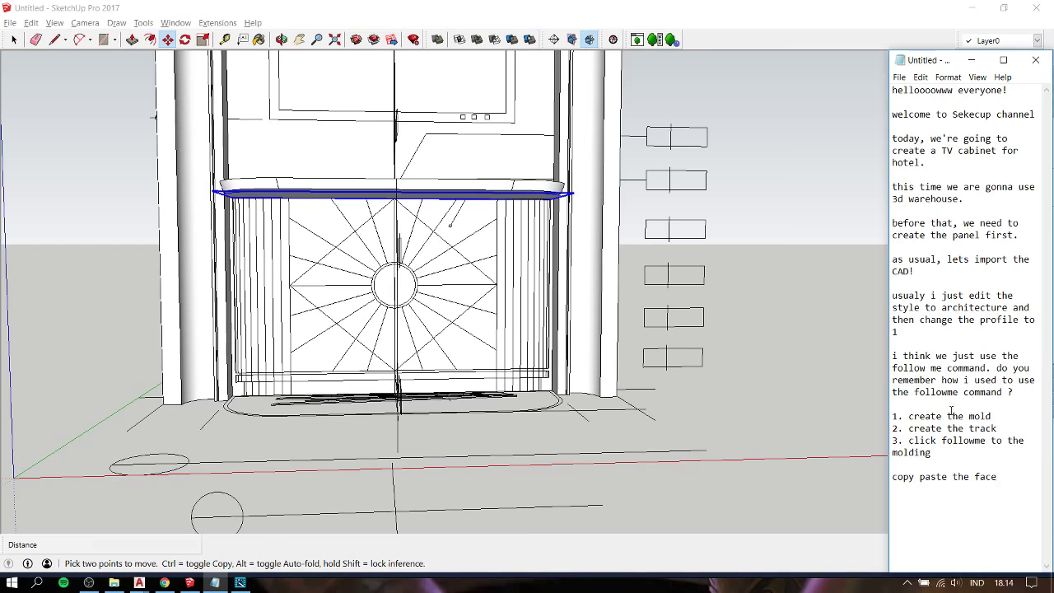
- Orbit the view to look up under the countertop
click(760, 272)
key(space)
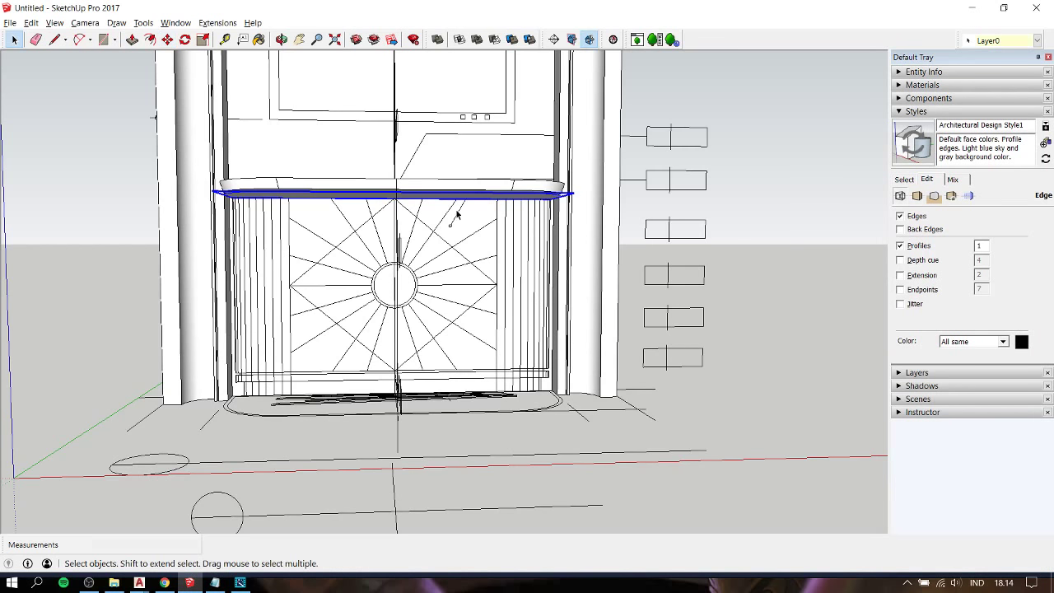
mouse_move(458, 216)
middle_down()
mouse_move(380, 142)
mouse_move(483, 216)
middle_up()
key(space)
key(o)
mouse_move(483, 216)
mouse_down()
mouse_move(515, 277)
mouse_move(476, 189)
mouse_up()
key(space)
- Inside the countertop group, push/pull the underside face down about 750 mm into a cabinet body
double_click(476, 207)
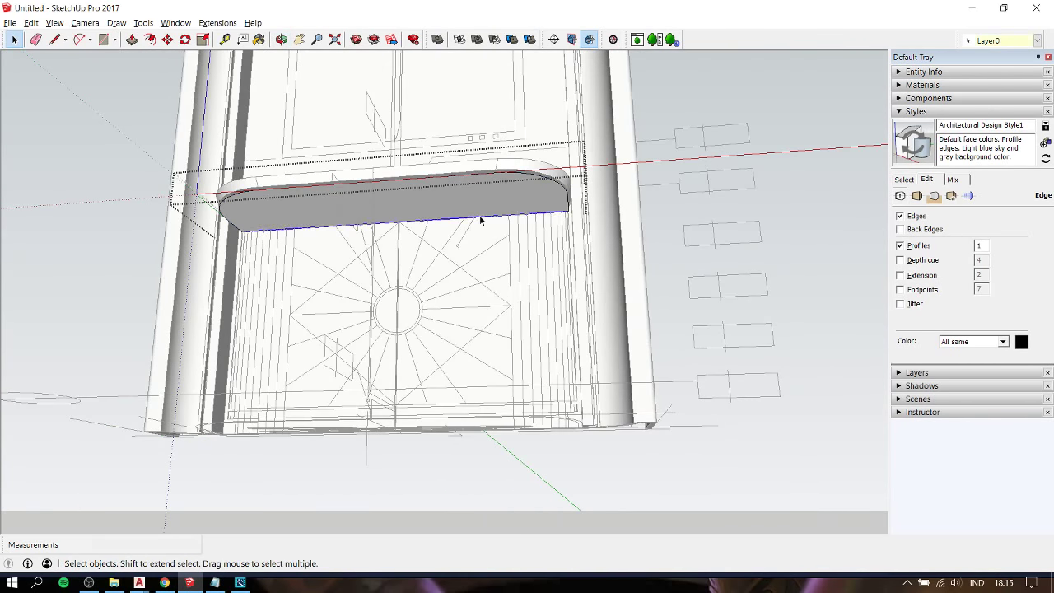
click(494, 202)
key(p)
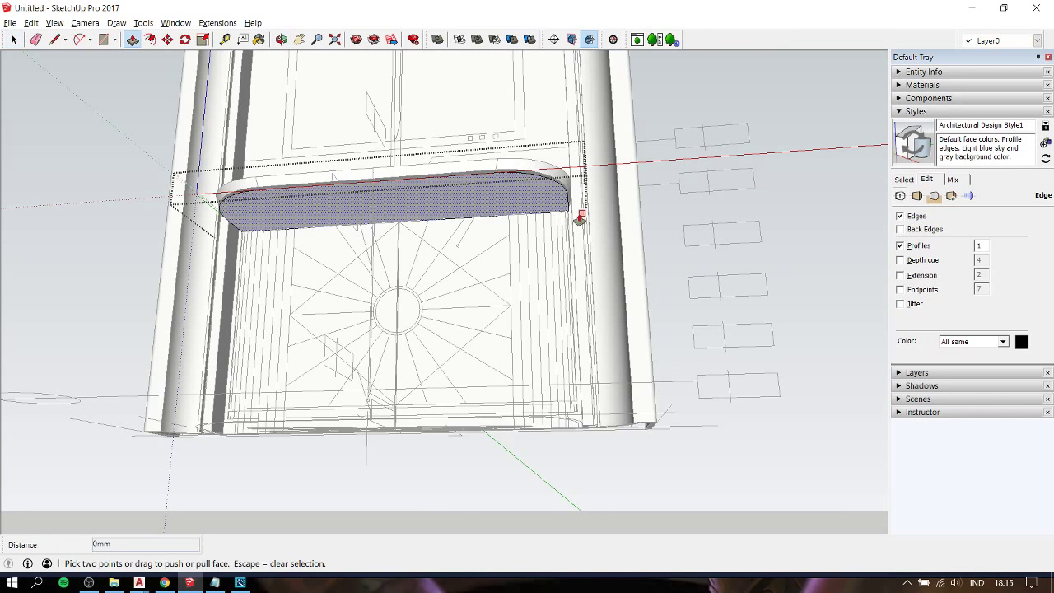
drag(565, 211, 579, 400)
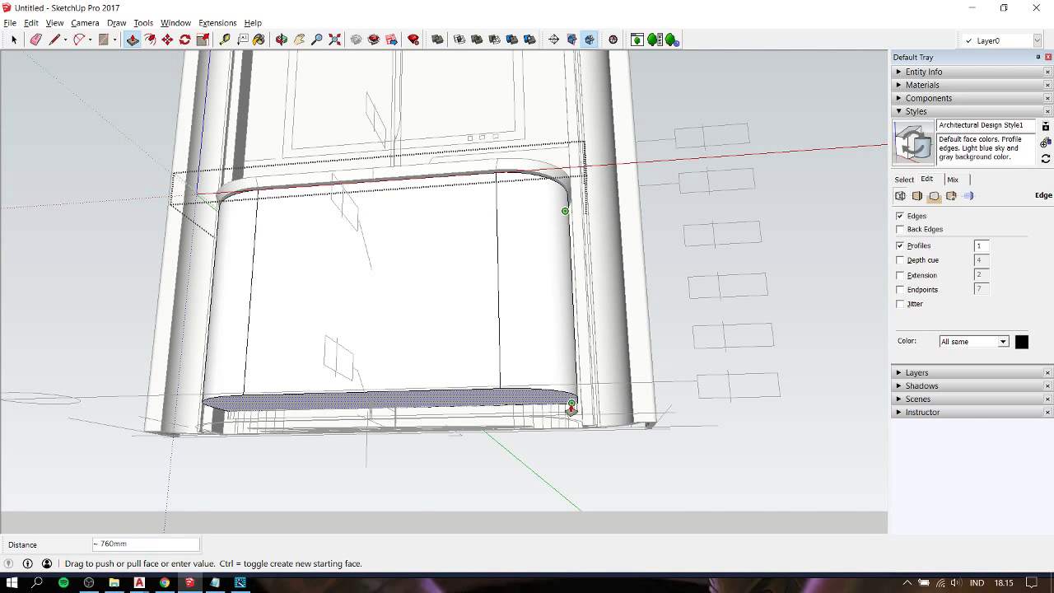
scroll(577, 400, up, 5)
click(573, 399)
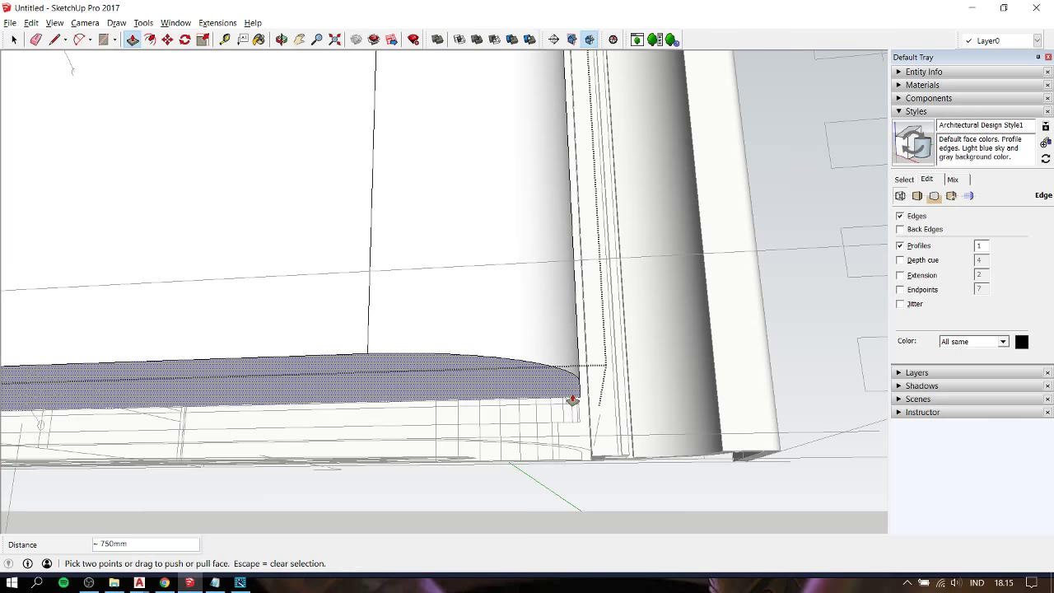
scroll(568, 387, down, 3)
mouse_move(558, 365)
middle_down()
mouse_move(483, 270)
mouse_move(492, 285)
middle_up()
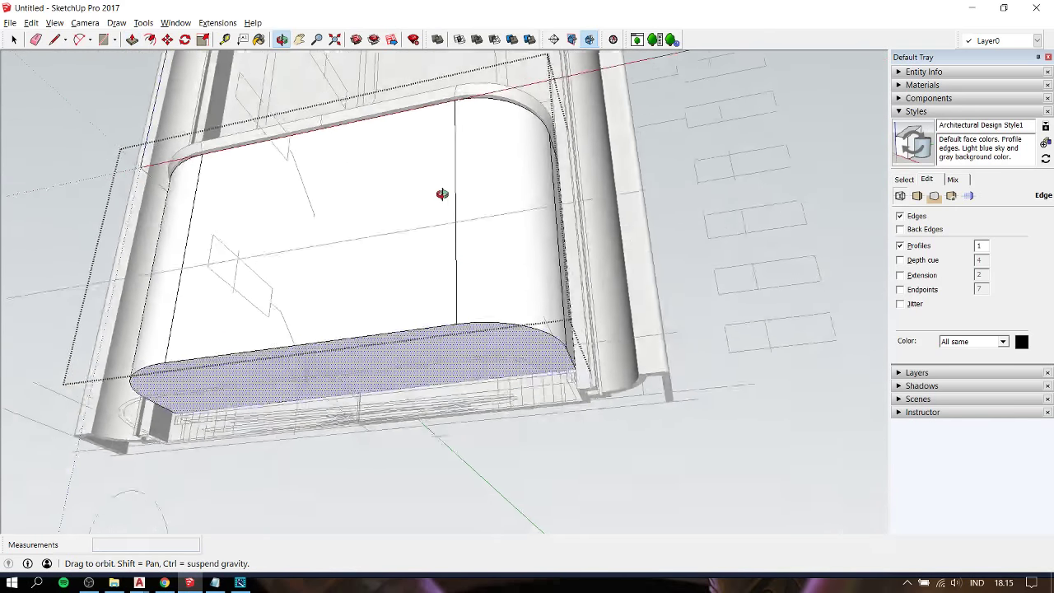
key(space)
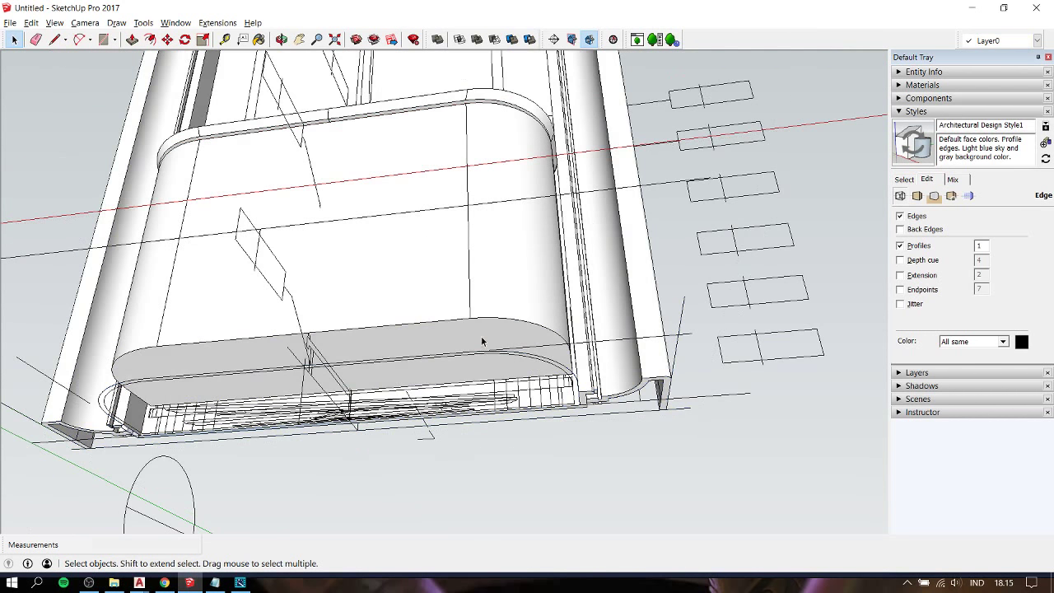
- Make the whole rounded cabinet body into a group
triple_click(482, 333)
right_click(482, 333)
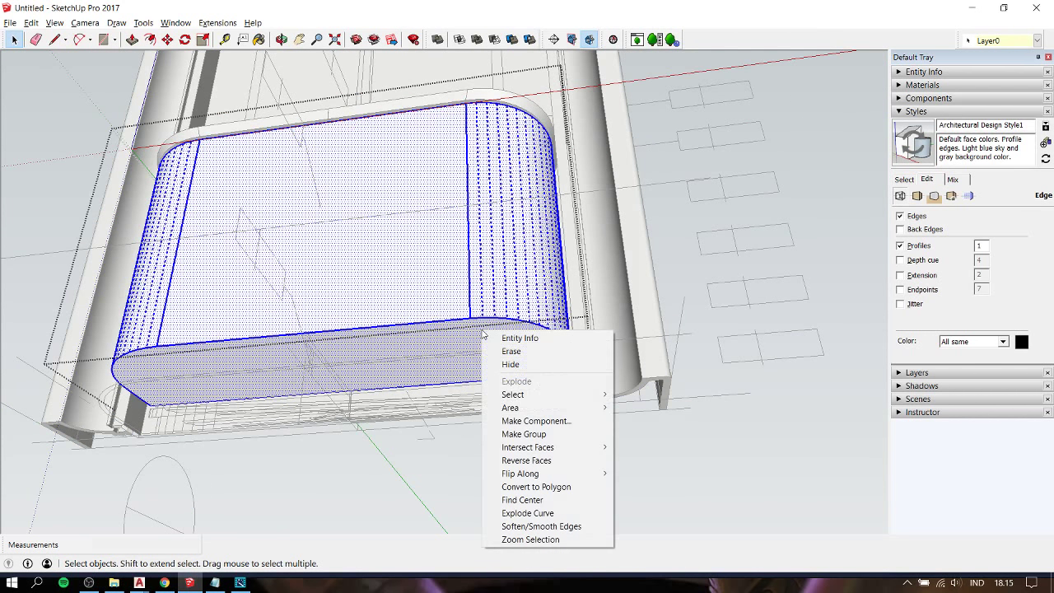
click(504, 432)
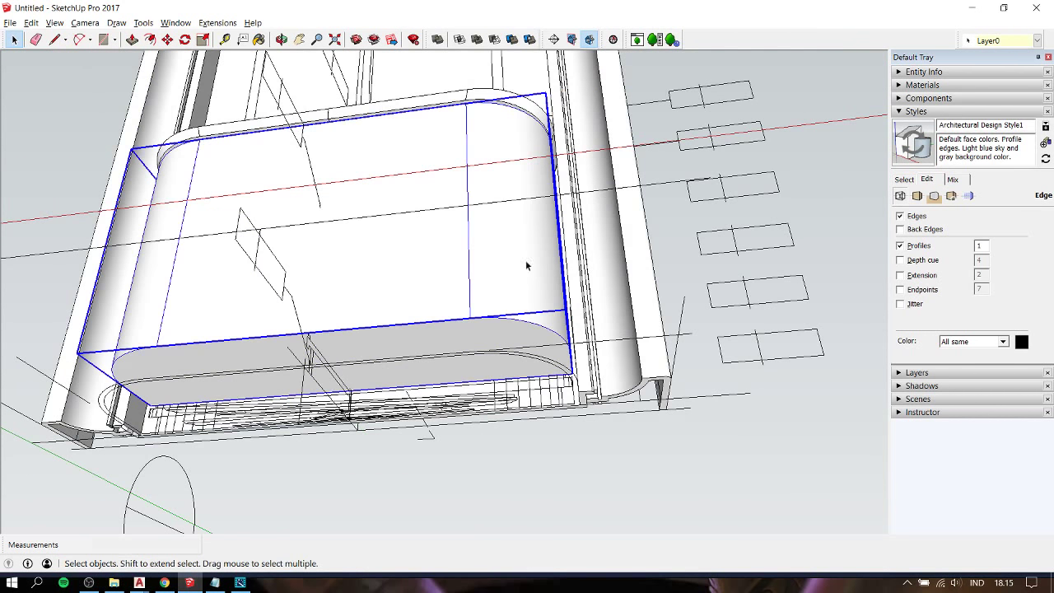
middle_drag(527, 264, 508, 365)
scroll(568, 379, up, 2)
middle_drag(568, 379, 567, 305)
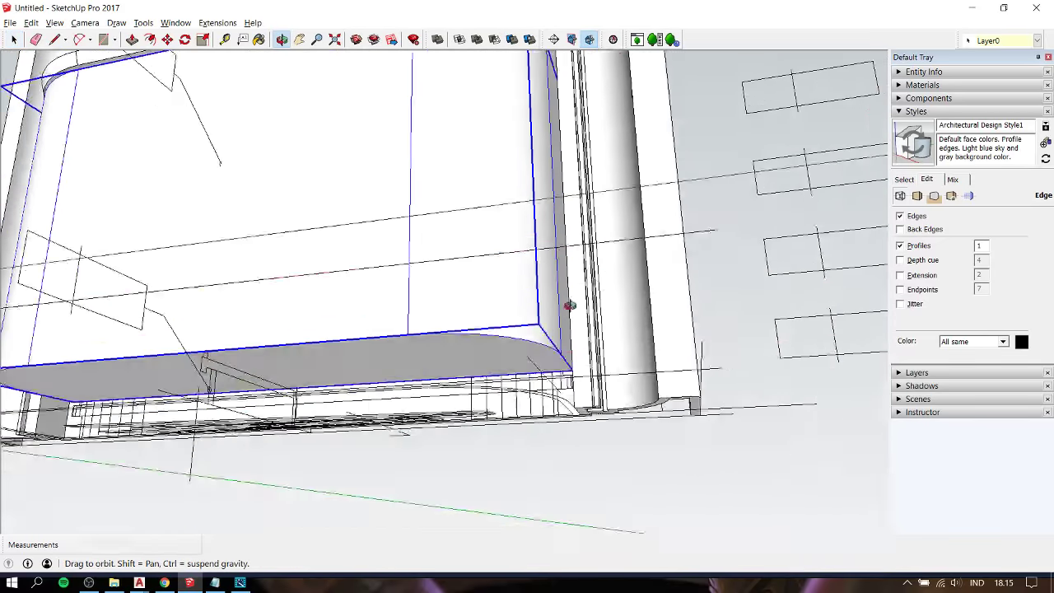
scroll(579, 381, up, 3)
- Move the grouped body exactly 100 mm from its bottom corner
key(m)
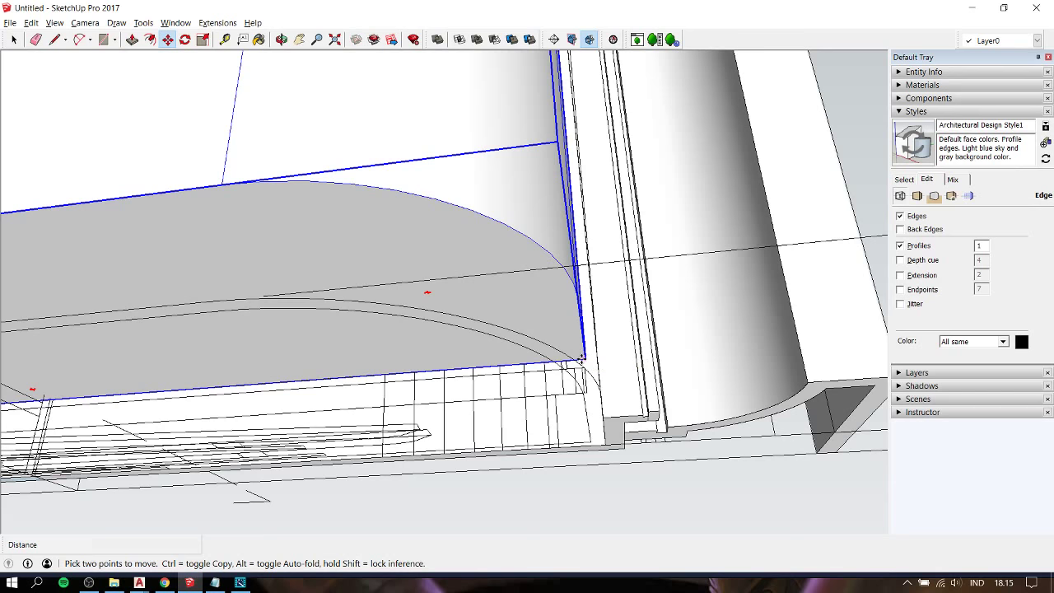
click(582, 360)
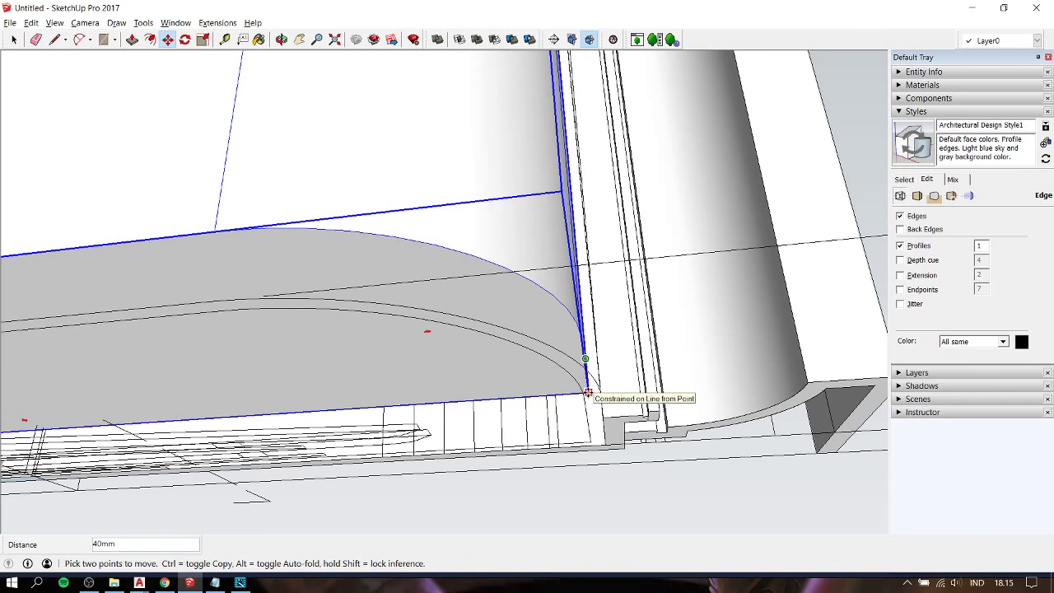
click(582, 392)
text(100)
key(Return)
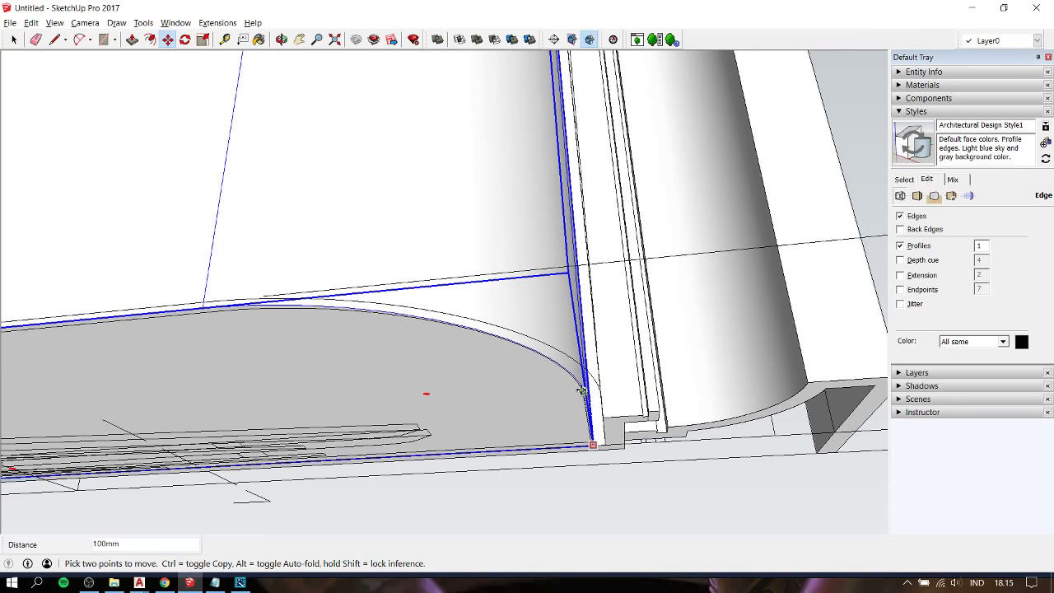
key(space)
- Start copying the body from its bottom corner with Move plus Ctrl
middle_drag(579, 387, 558, 378)
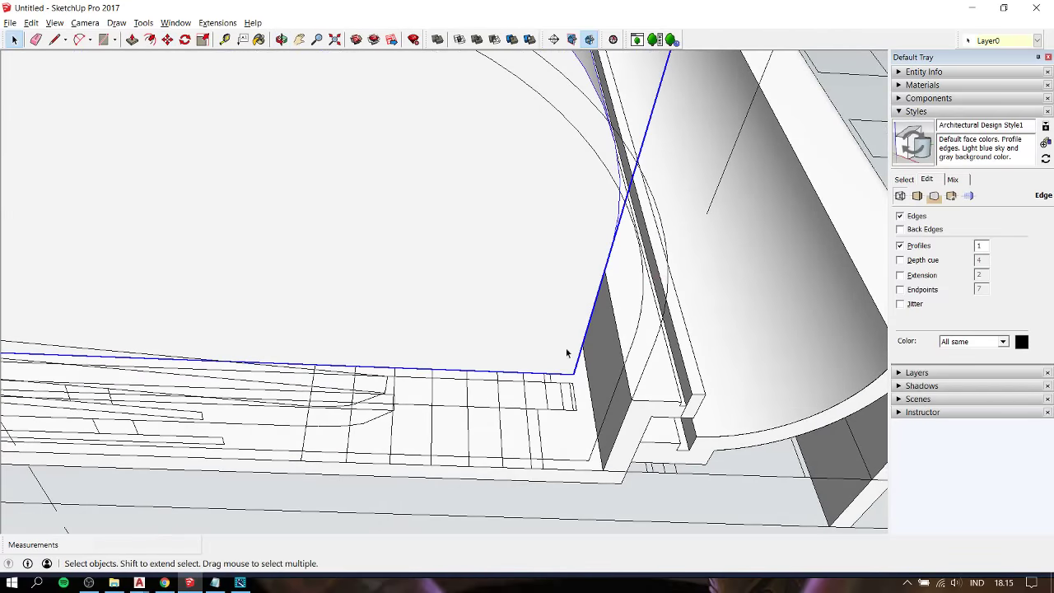
key(m)
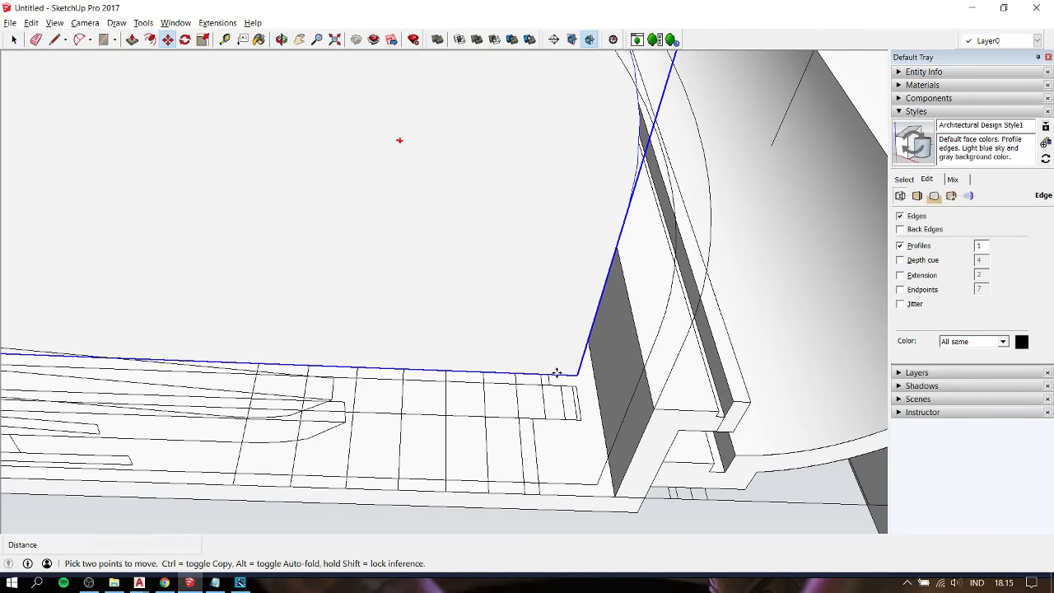
click(557, 373)
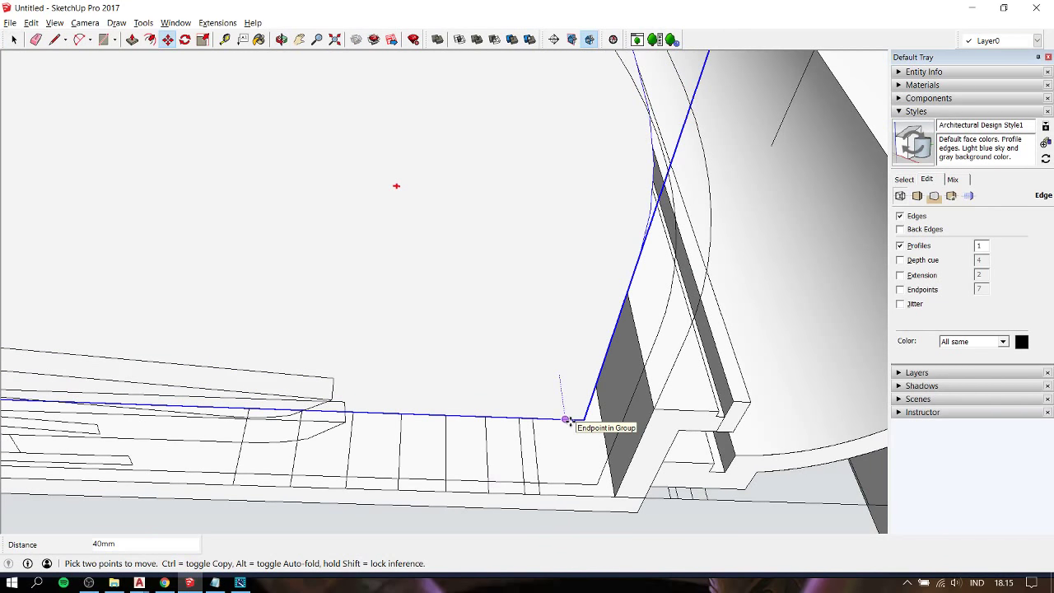
key(ctrl)
mouse_move(565, 420)
middle_down()
mouse_move(512, 460)
mouse_move(485, 423)
middle_up()
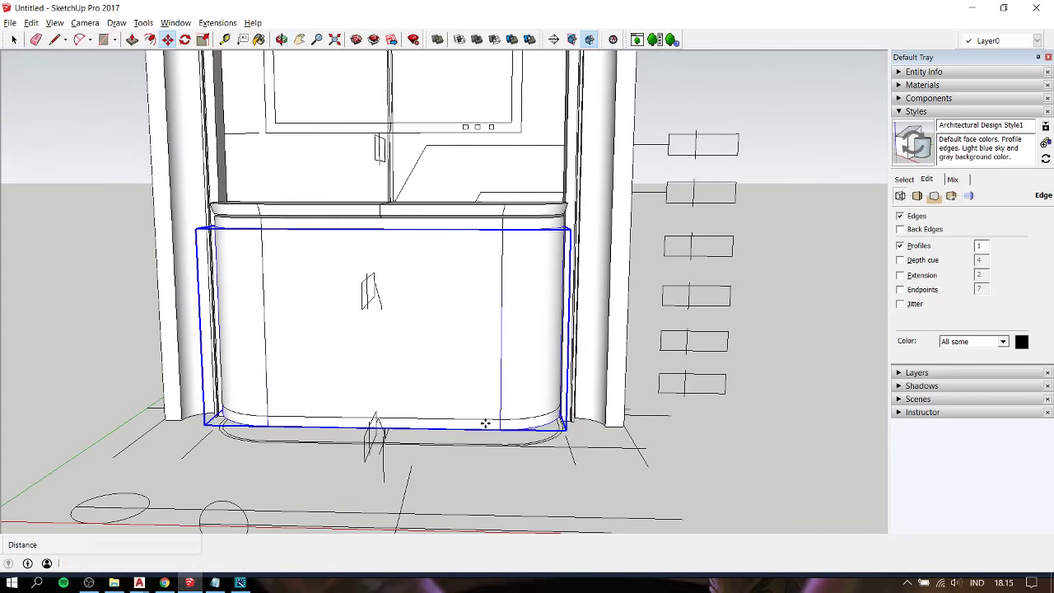
- Scale the copied body vertically into a thin strip
key(s)
middle_drag(429, 265, 380, 245)
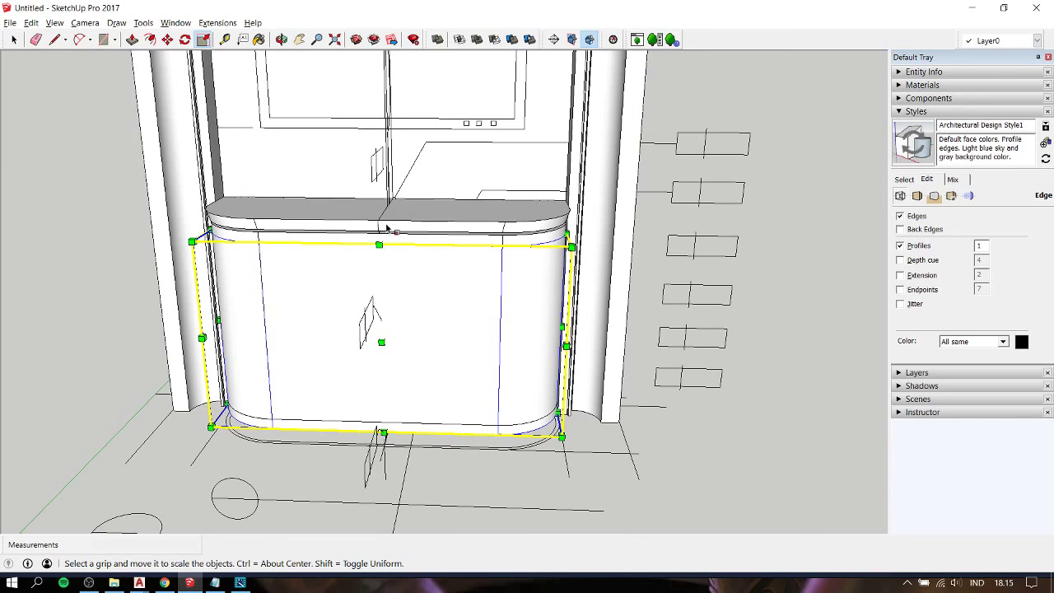
drag(386, 230, 384, 387)
middle_drag(383, 387, 585, 393)
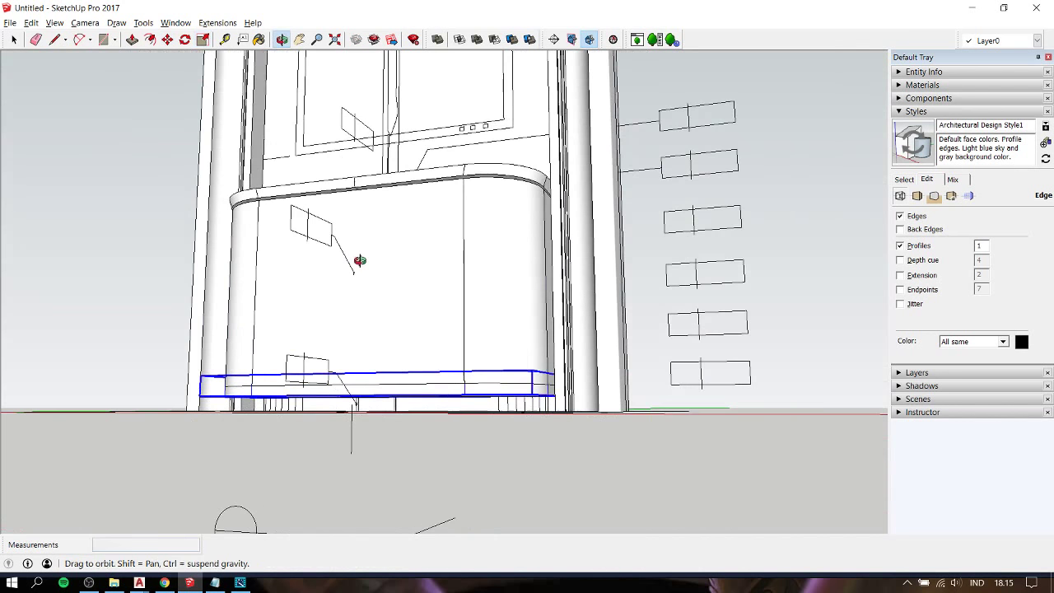
scroll(585, 393, up, 3)
drag(543, 367, 546, 400)
scroll(547, 399, up, 2)
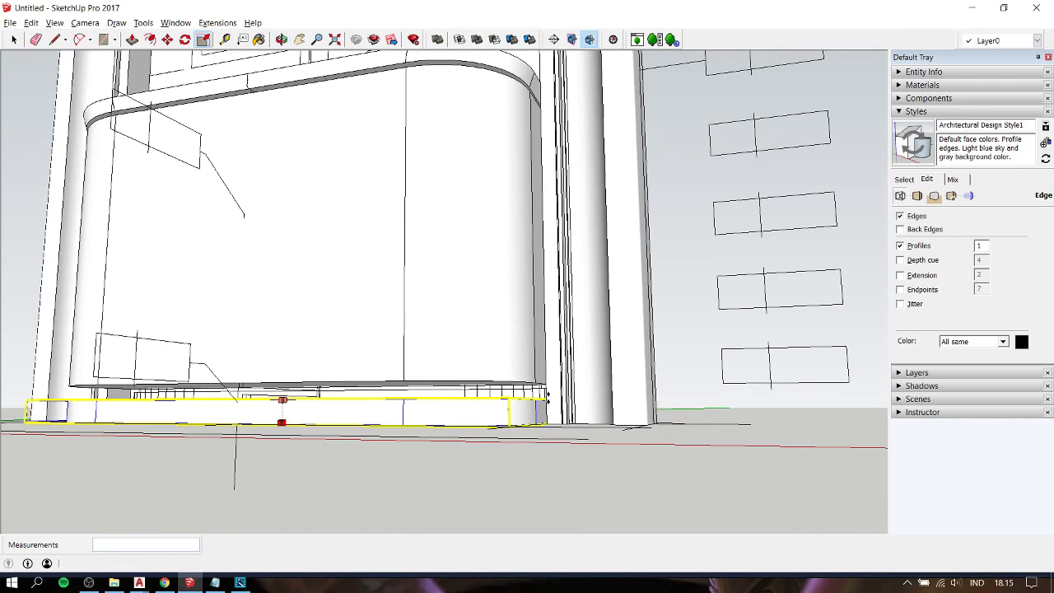
scroll(541, 408, up, 3)
middle_drag(543, 403, 550, 461)
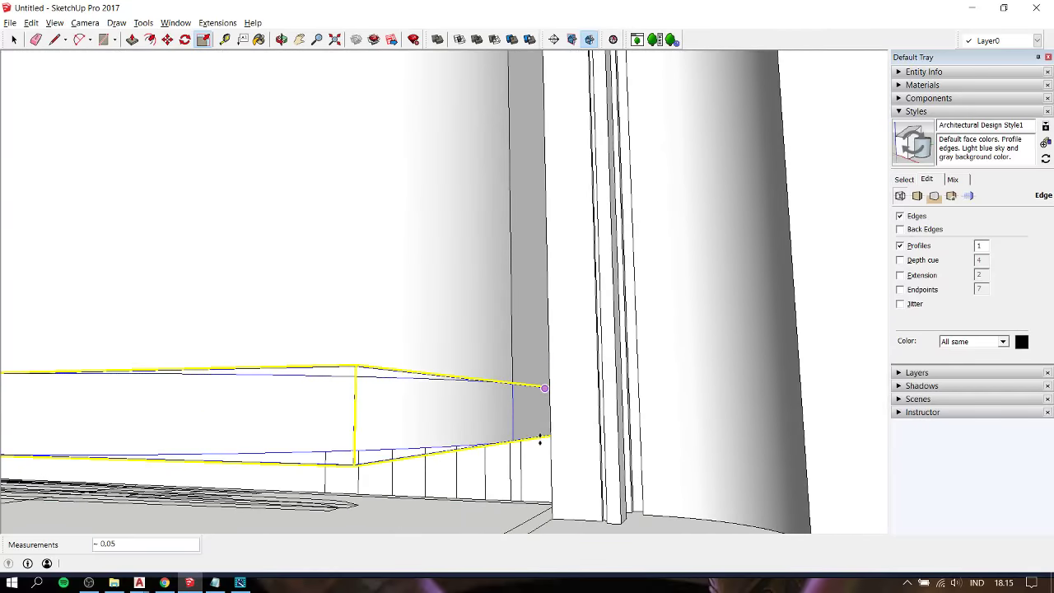
drag(549, 461, 549, 500)
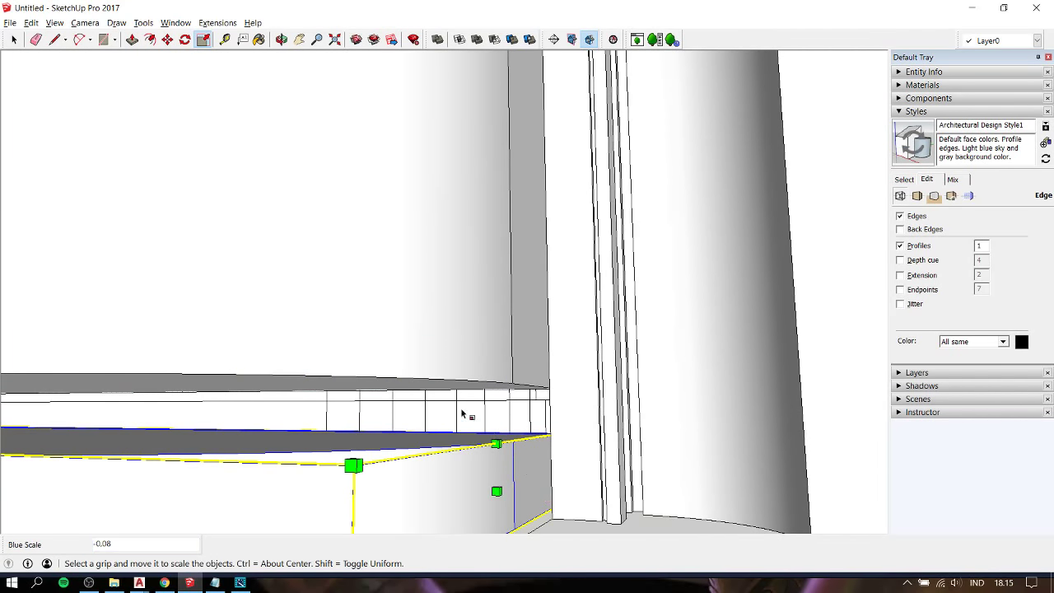
mouse_move(545, 494)
middle_down()
mouse_move(545, 394)
mouse_move(469, 382)
mouse_move(423, 306)
mouse_move(499, 430)
middle_up()
scroll(545, 393, down, 2)
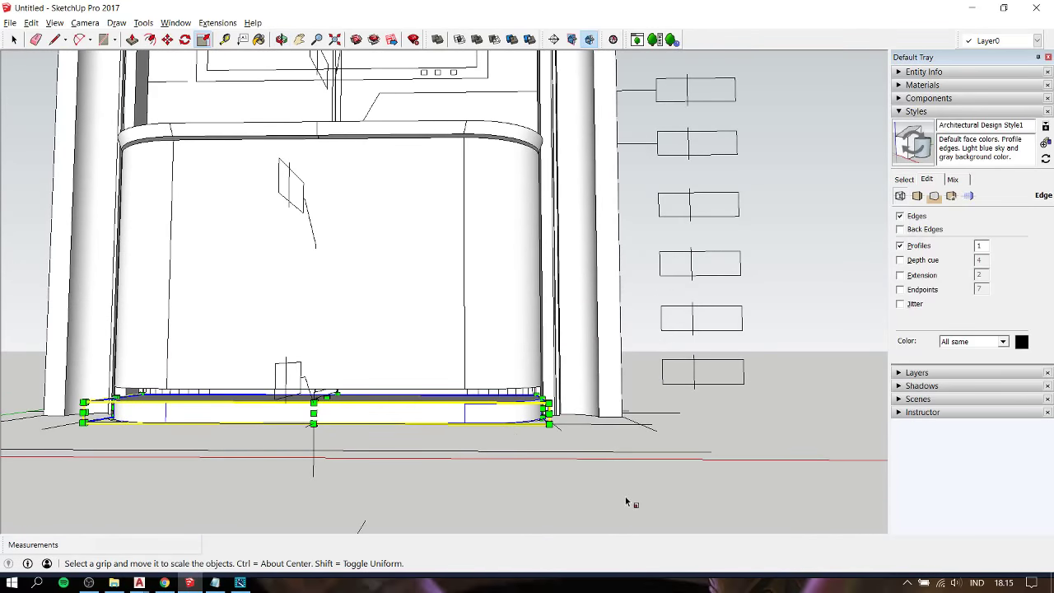
- Move the thin strip into place beneath the cabinet
key(m)
click(572, 495)
click(576, 374)
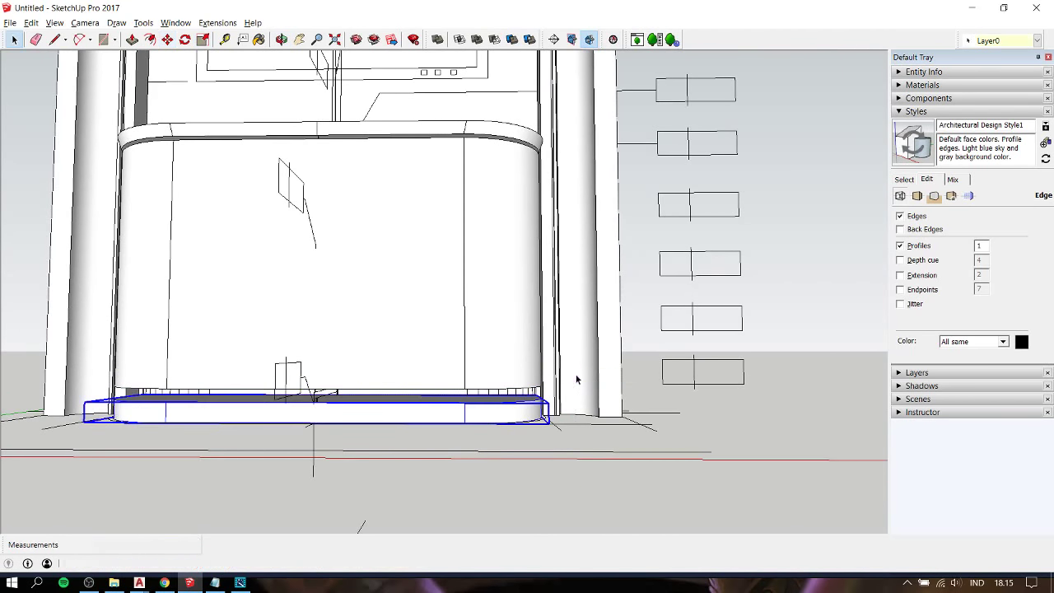
key(space)
- Move the trim band flush with the cabinet edge, then up 30 mm
scroll(510, 336, up, 3)
scroll(509, 336, up, 4)
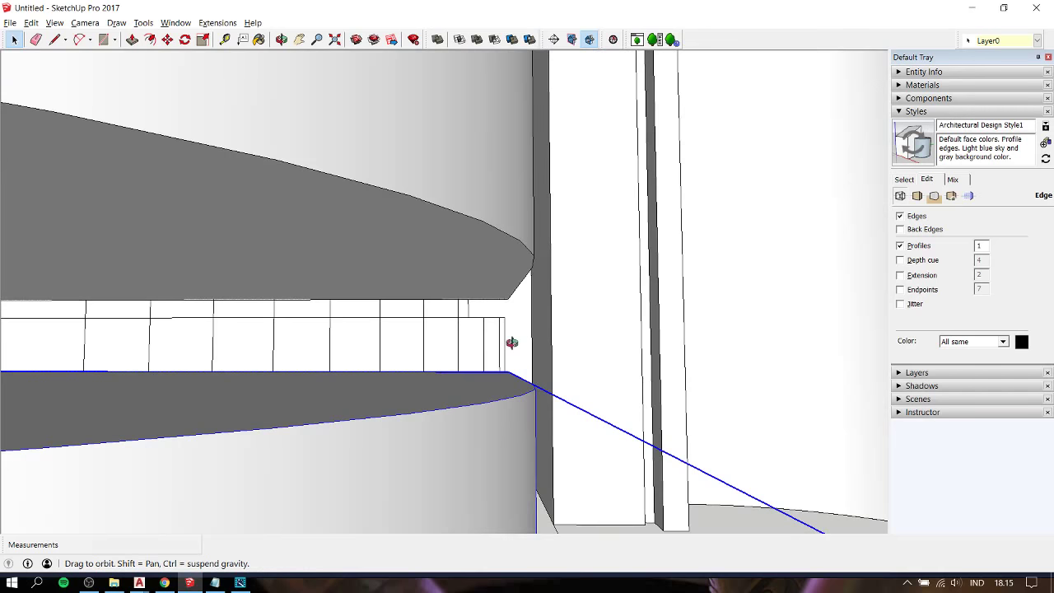
mouse_move(512, 342)
middle_down()
mouse_move(470, 358)
mouse_move(501, 370)
middle_up()
key(m)
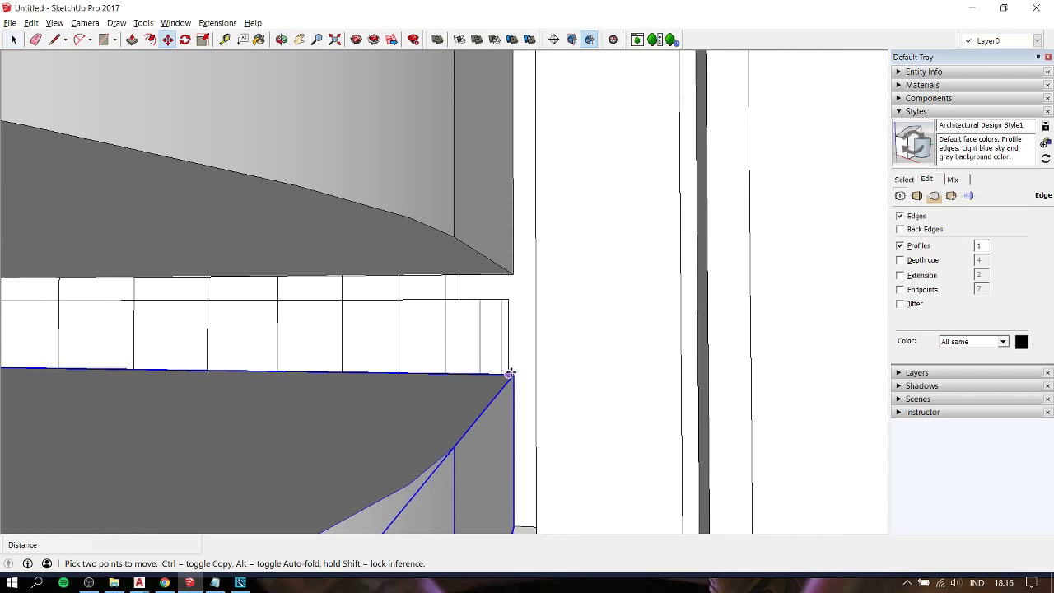
click(510, 375)
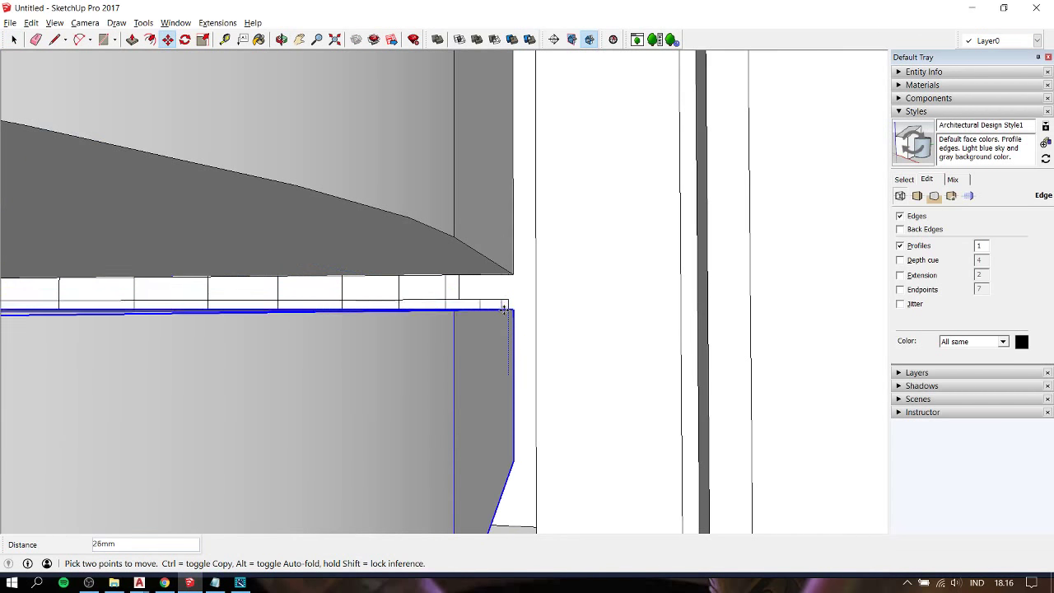
click(509, 301)
middle_drag(511, 301, 511, 332)
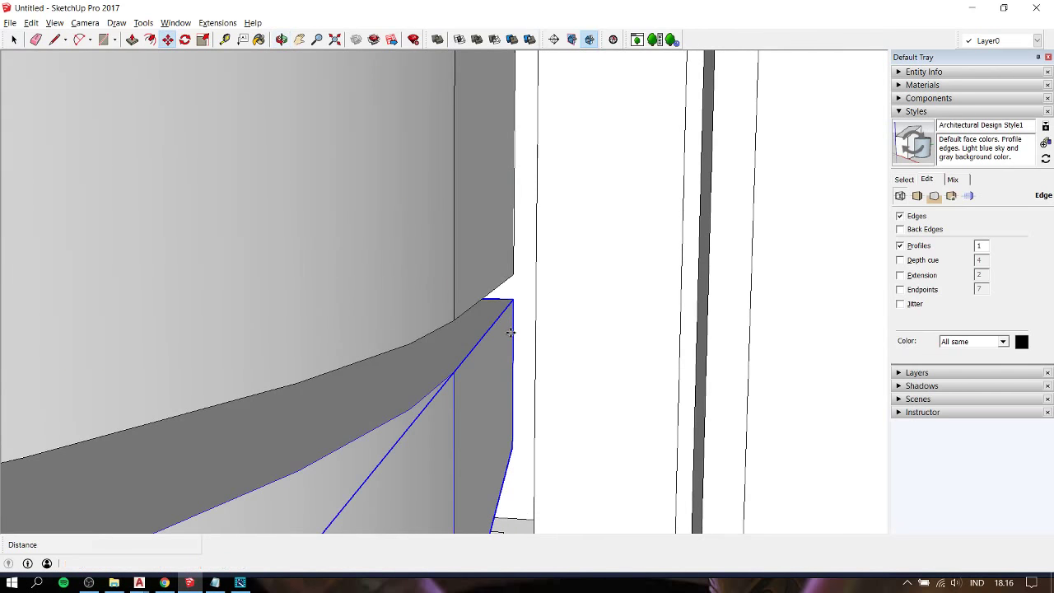
click(509, 328)
text(30)
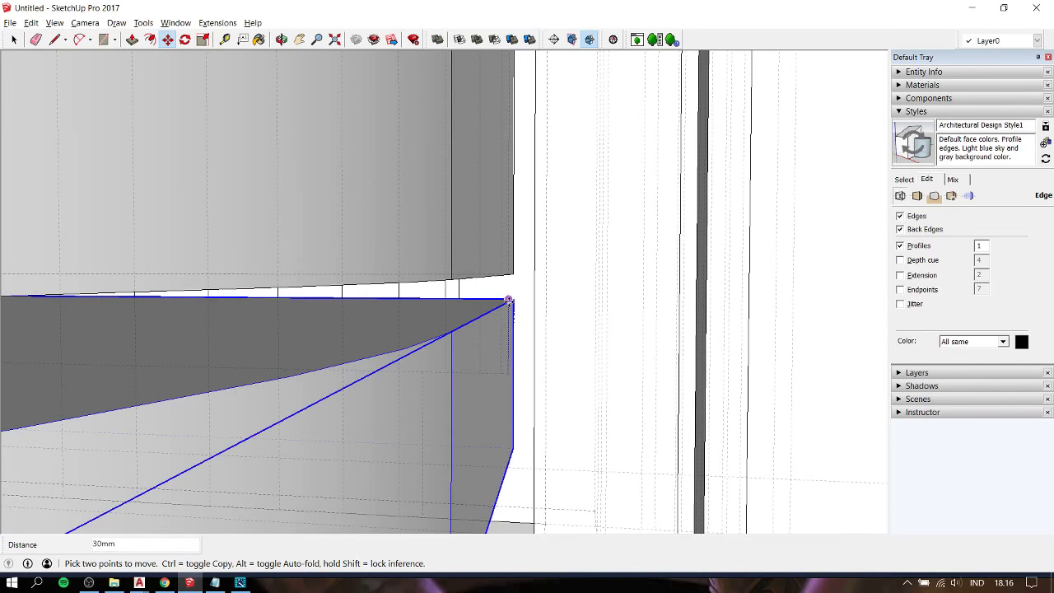
scroll(510, 303, down, 3)
- Scale the trim band's height to 0.50 and clear the selection
middle_drag(510, 303, 522, 282)
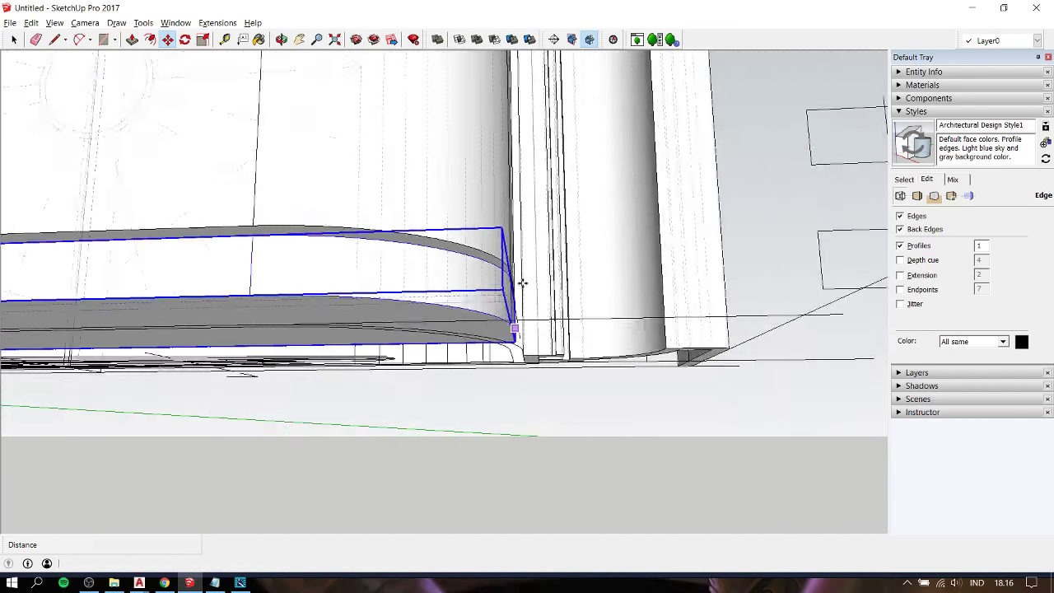
scroll(368, 328, down, 1)
key(s)
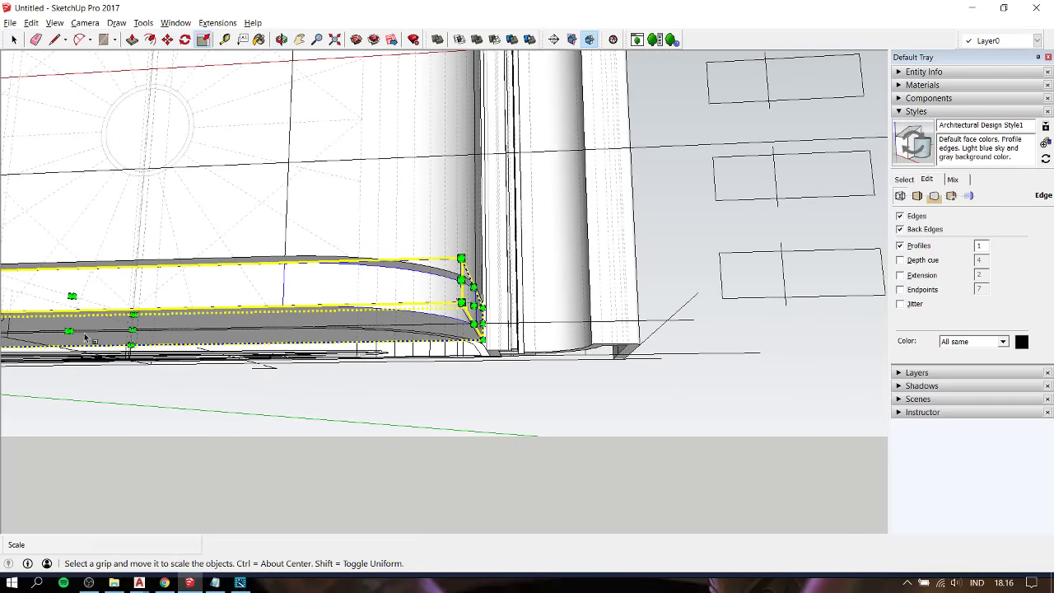
click(481, 324)
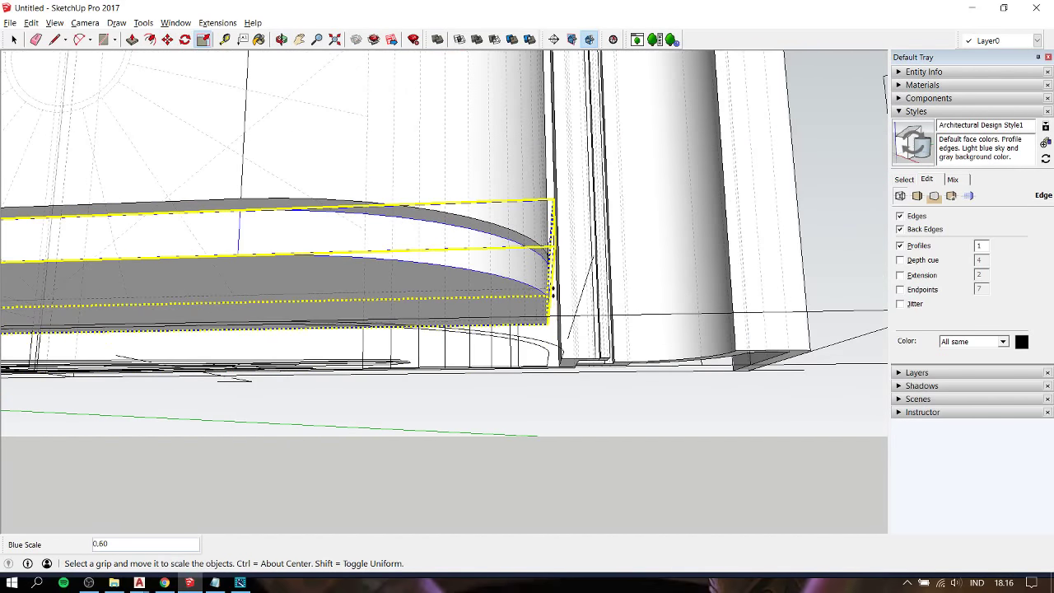
middle_drag(486, 363, 558, 296)
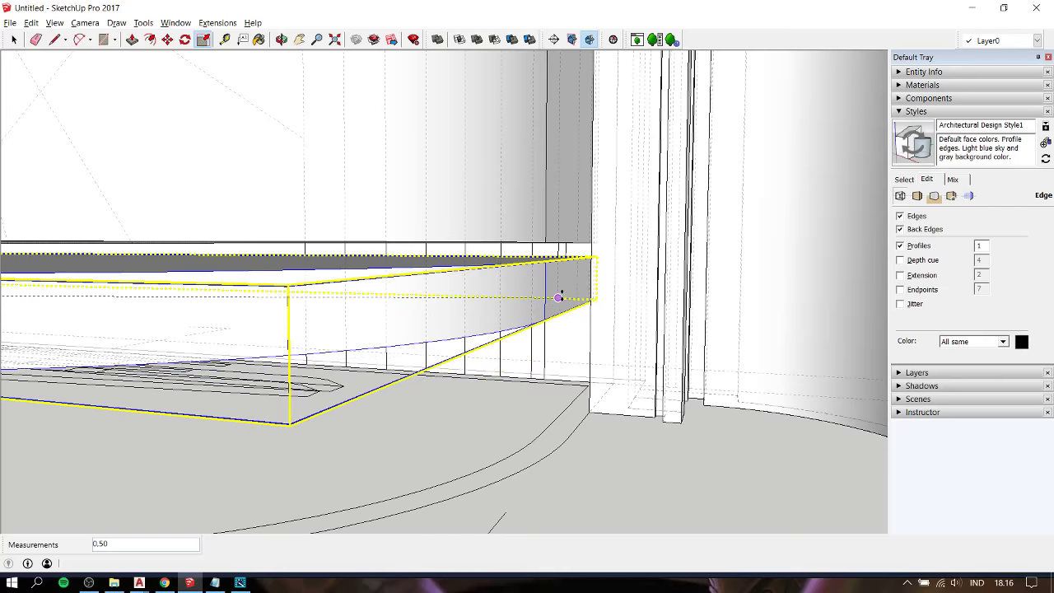
click(558, 296)
key(space)
click(534, 422)
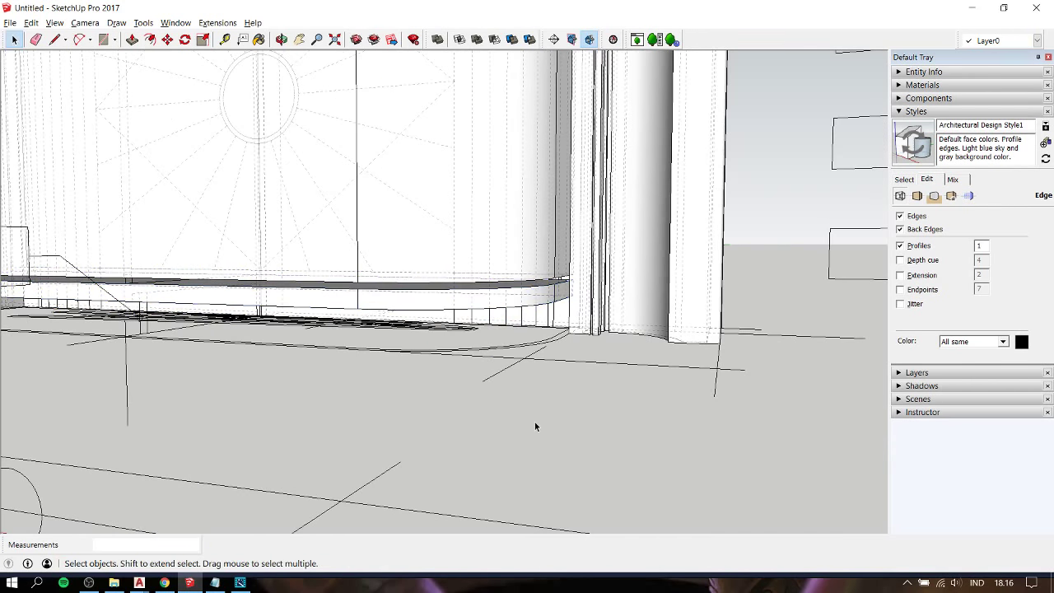
mouse_move(373, 270)
middle_down()
mouse_move(531, 234)
mouse_move(368, 226)
middle_up()
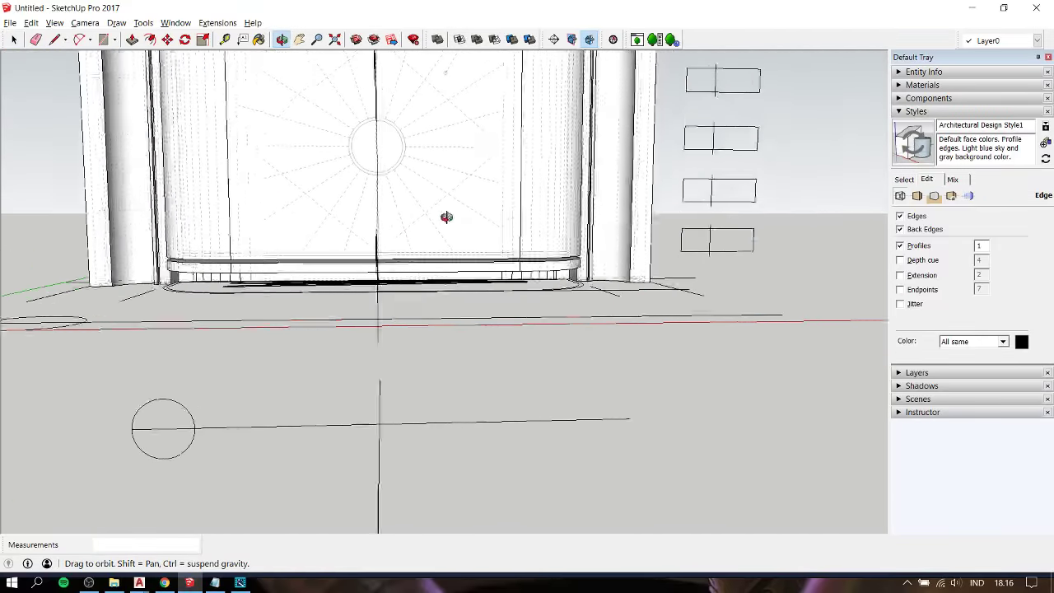
- Zoom to a low frontal close-up of the cabinet base and select the rounded base ledge
middle_drag(368, 226, 461, 219)
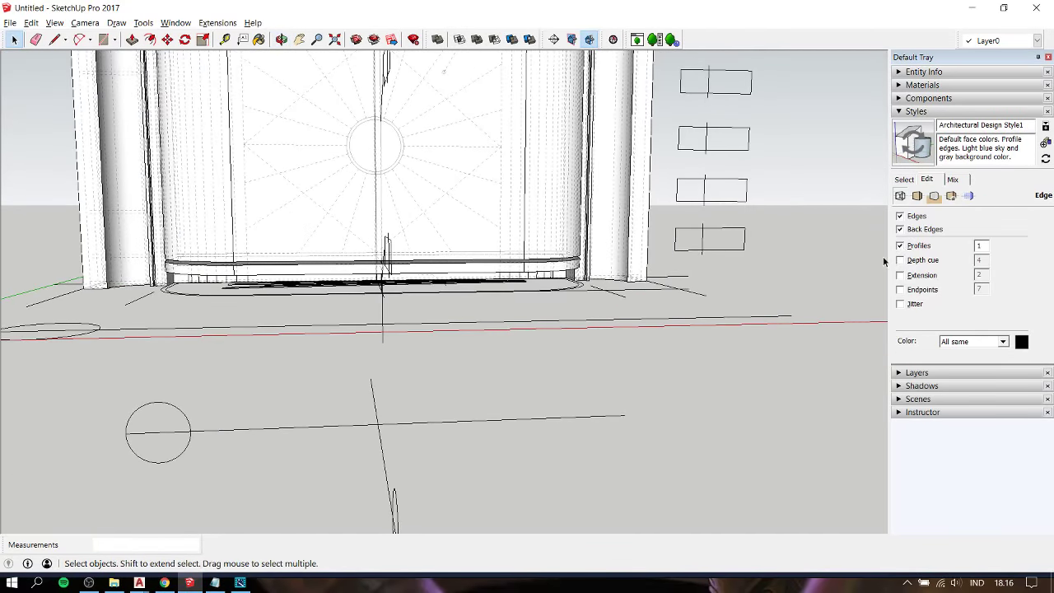
mouse_move(404, 262)
middle_down()
mouse_move(433, 327)
mouse_move(376, 310)
mouse_move(506, 369)
mouse_move(530, 404)
mouse_move(514, 334)
mouse_move(536, 294)
mouse_move(333, 373)
middle_up()
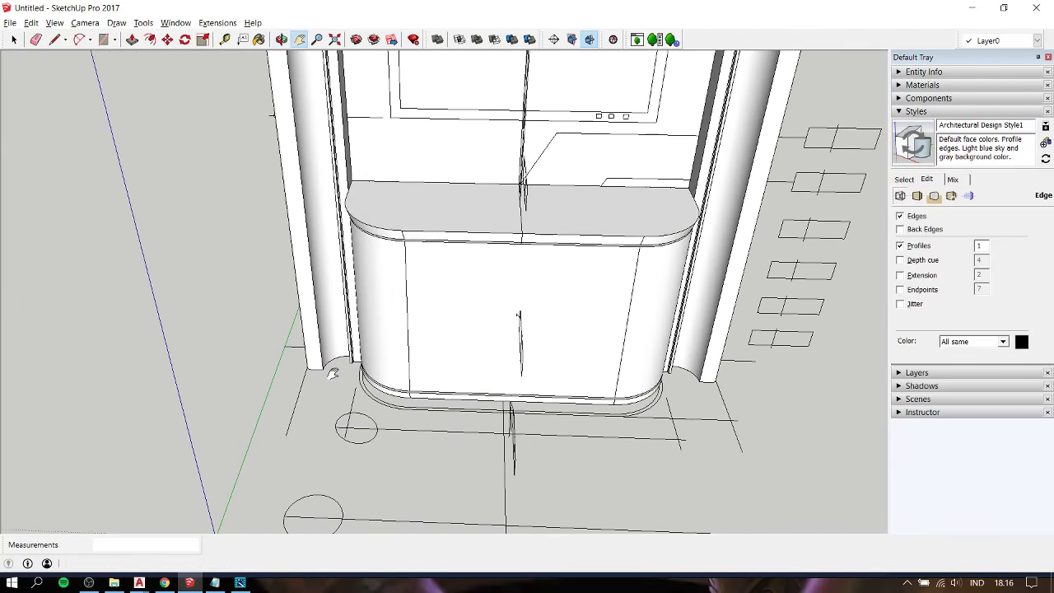
mouse_move(386, 341)
shift+middle_down()
mouse_move(369, 343)
mouse_move(384, 89)
mouse_move(387, 372)
shift+middle_up()
scroll(372, 346, up, 2)
scroll(369, 346, up, 2)
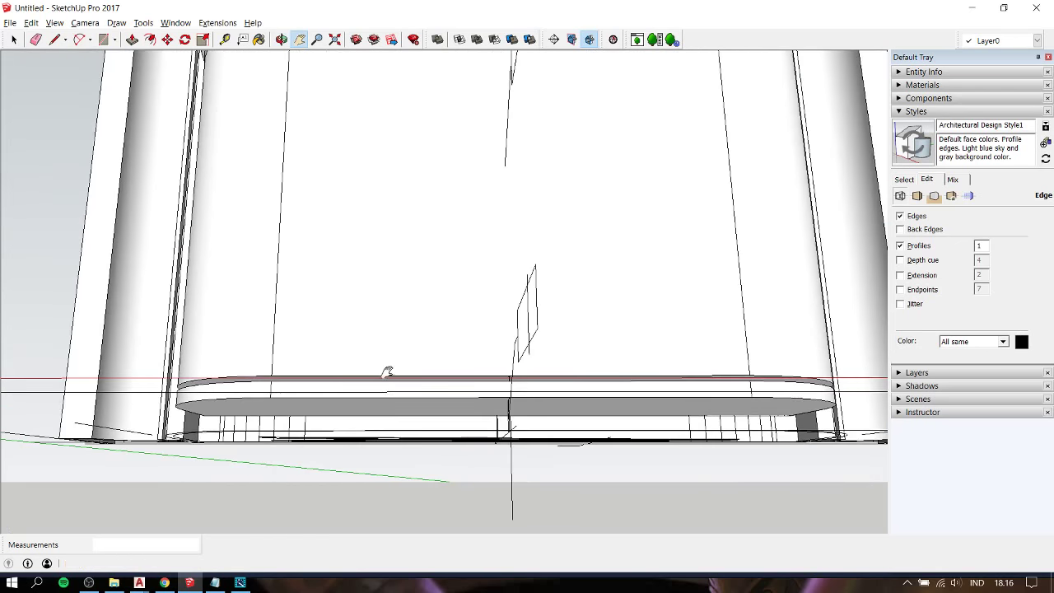
click(381, 410)
mouse_move(388, 316)
middle_down()
mouse_move(395, 425)
mouse_move(393, 336)
mouse_move(426, 348)
mouse_move(390, 313)
mouse_move(393, 367)
mouse_move(377, 282)
mouse_move(396, 123)
mouse_move(331, 188)
mouse_move(360, 82)
mouse_move(302, 160)
mouse_move(287, 492)
mouse_move(354, 360)
mouse_move(360, 439)
middle_up()
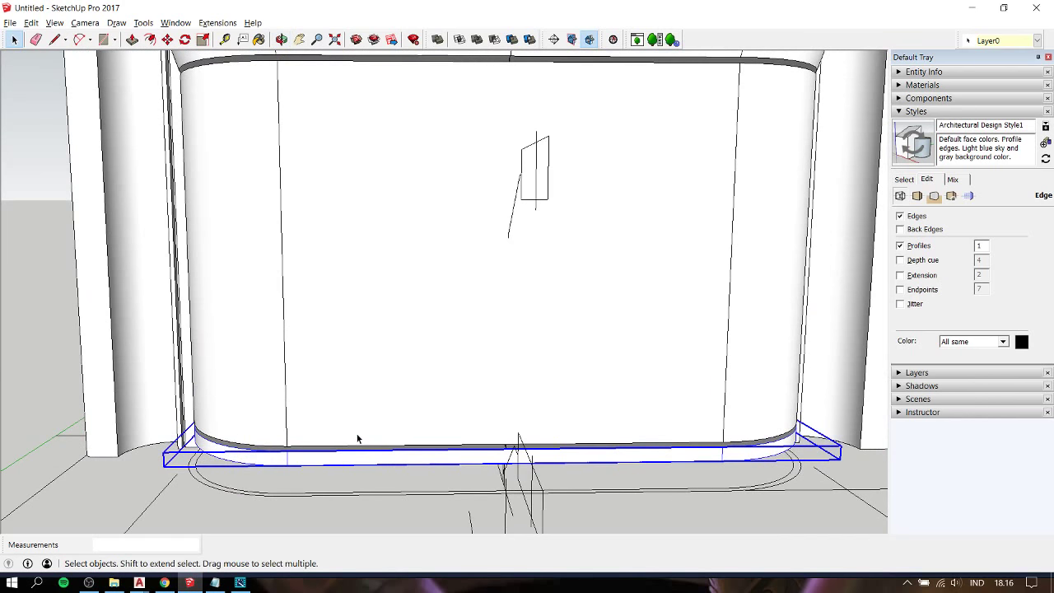
- Copy the base ledge slab 10 mm above itself
mouse_move(341, 322)
shift+middle_down()
mouse_move(341, 454)
mouse_move(330, 444)
mouse_move(296, 228)
mouse_move(251, 308)
mouse_move(280, 315)
mouse_move(255, 280)
mouse_move(266, 341)
mouse_move(135, 332)
shift+middle_up()
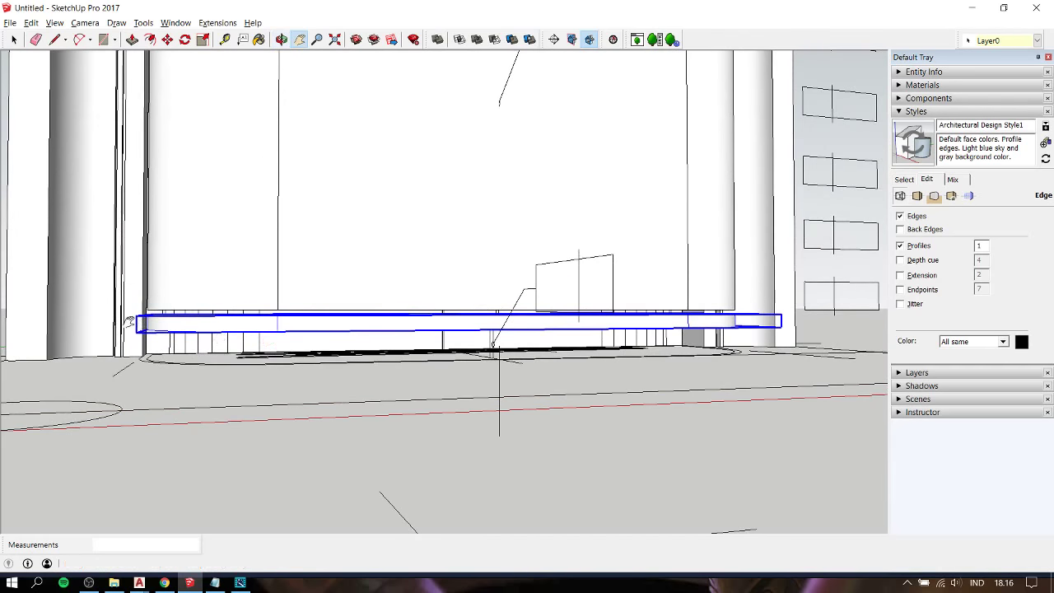
scroll(135, 332, up, 3)
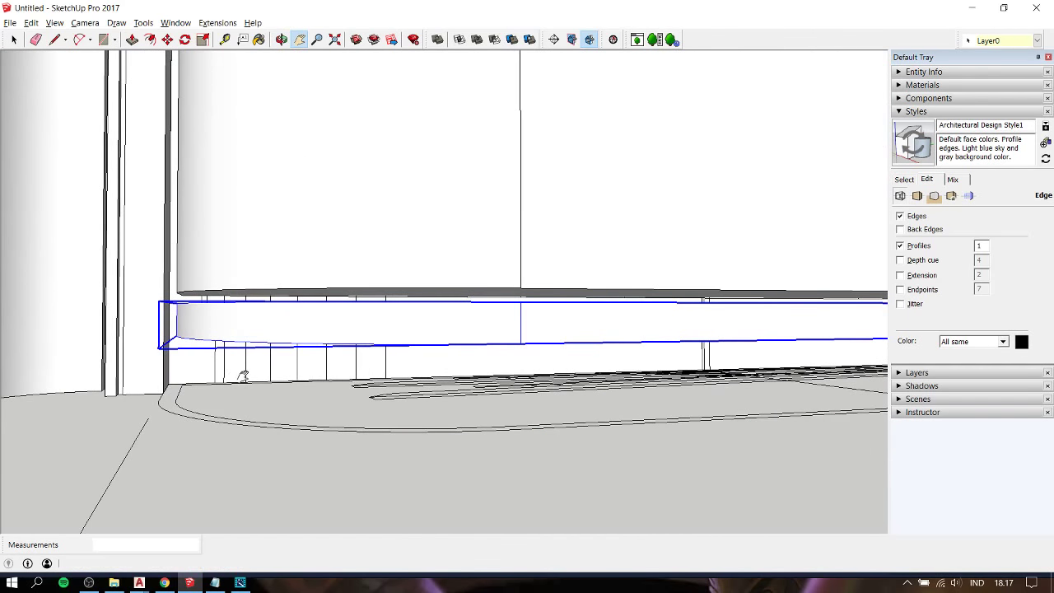
click(430, 302)
click(430, 292)
click(432, 290)
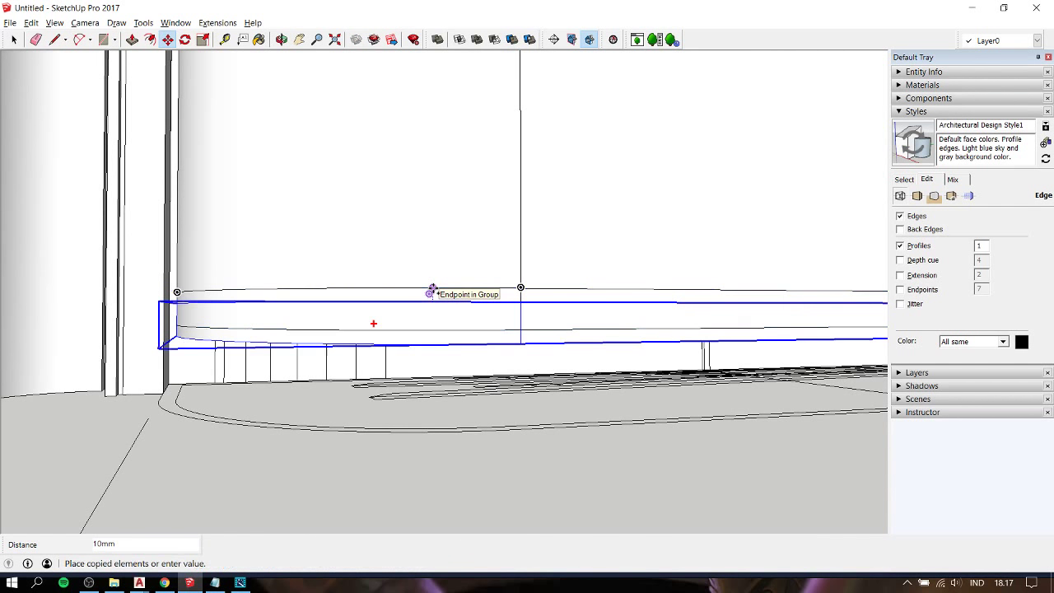
click(464, 297)
- Turn on back edges and rescale the copied slab's height
key(s)
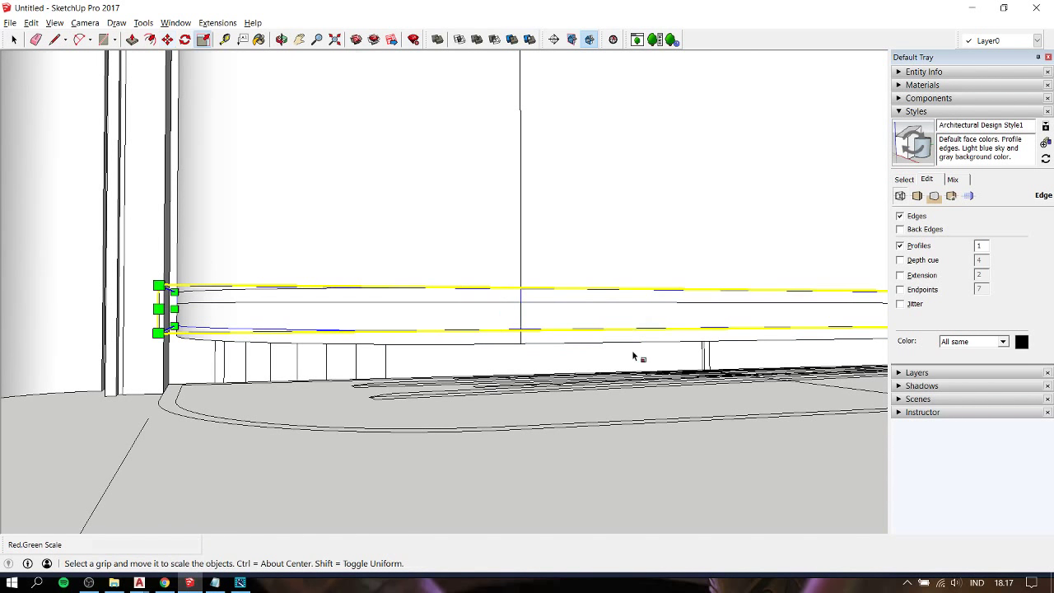
mouse_move(635, 289)
middle_down()
mouse_move(699, 318)
mouse_move(650, 278)
middle_up()
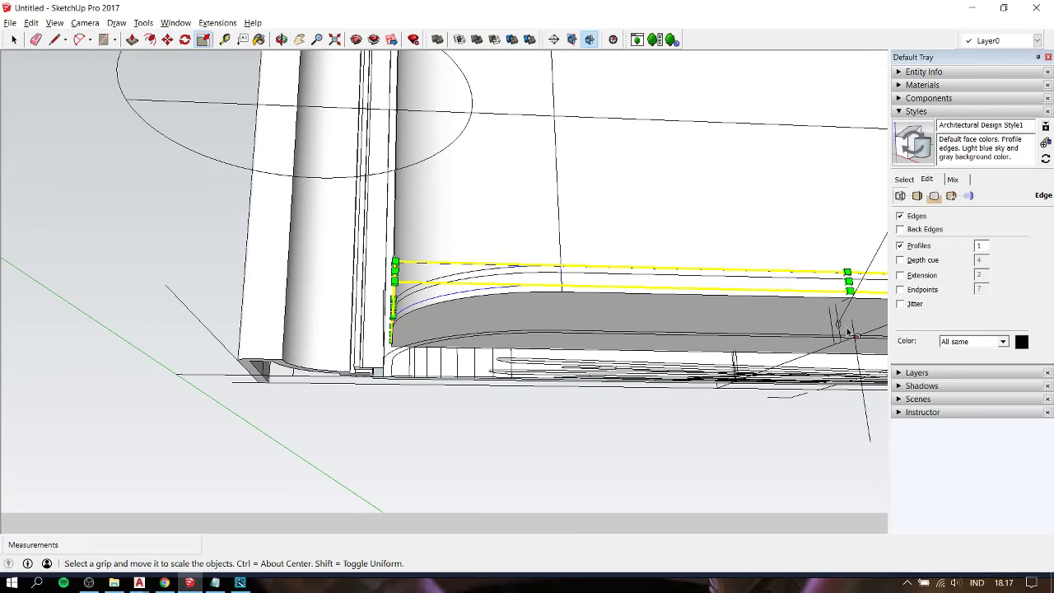
key(k)
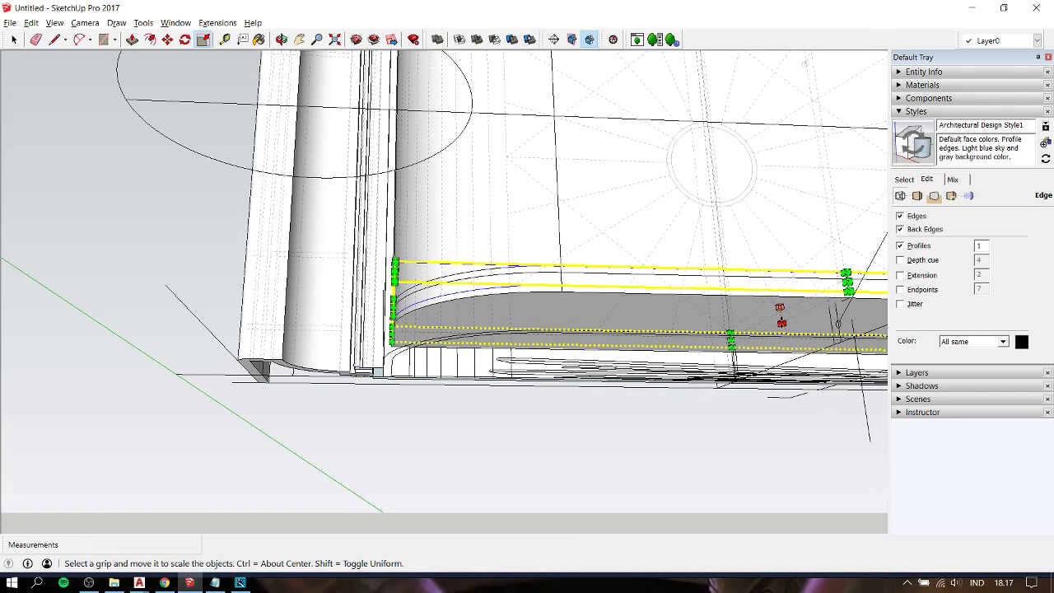
drag(781, 322, 779, 311)
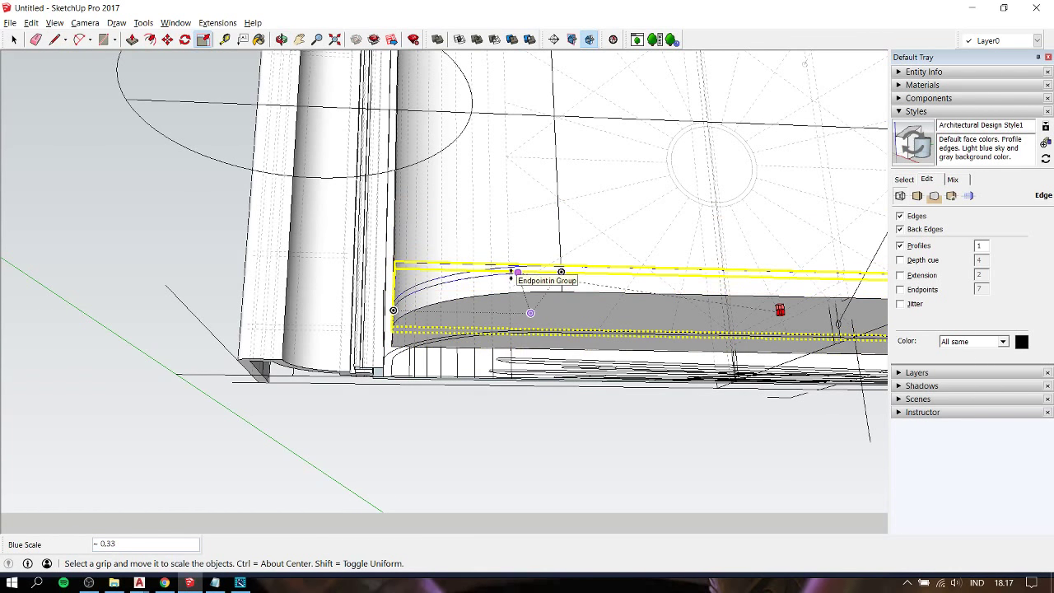
click(511, 274)
- Scale the slab's length to about 0.97
middle_drag(504, 282, 585, 272)
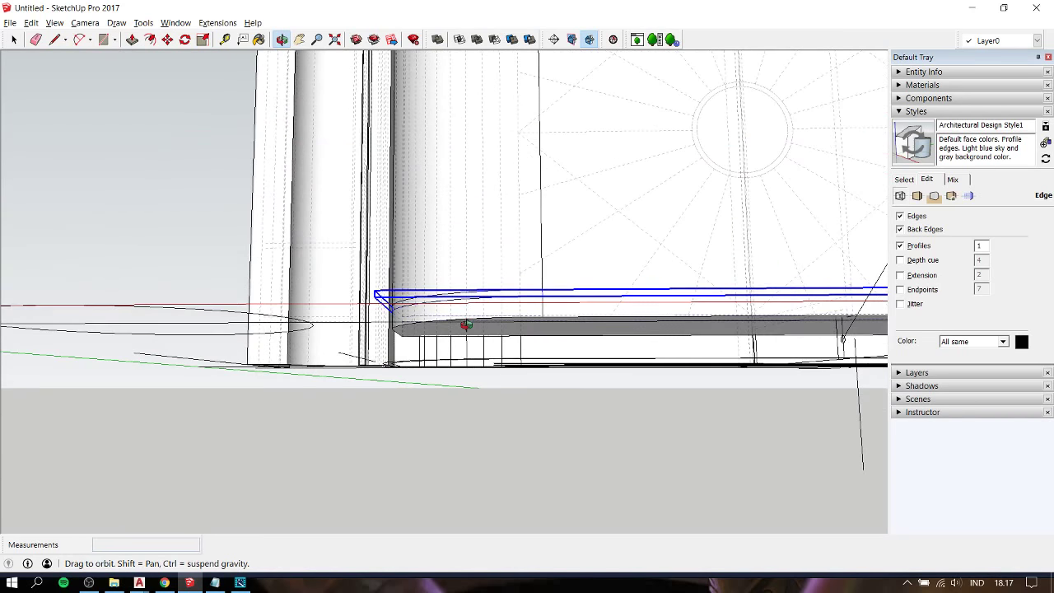
scroll(407, 306, up, 3)
scroll(420, 287, up, 2)
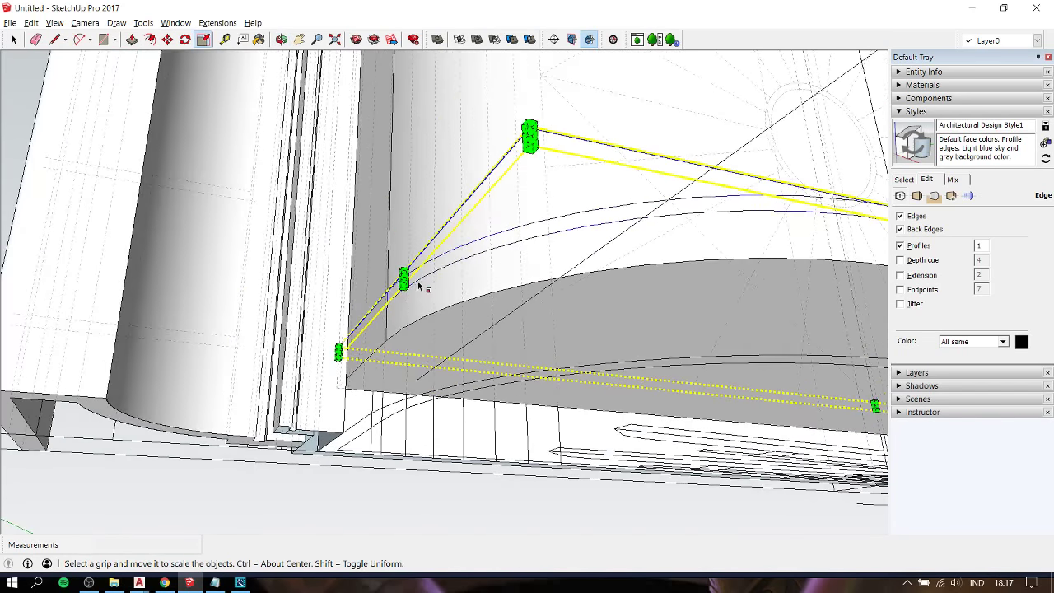
click(404, 279)
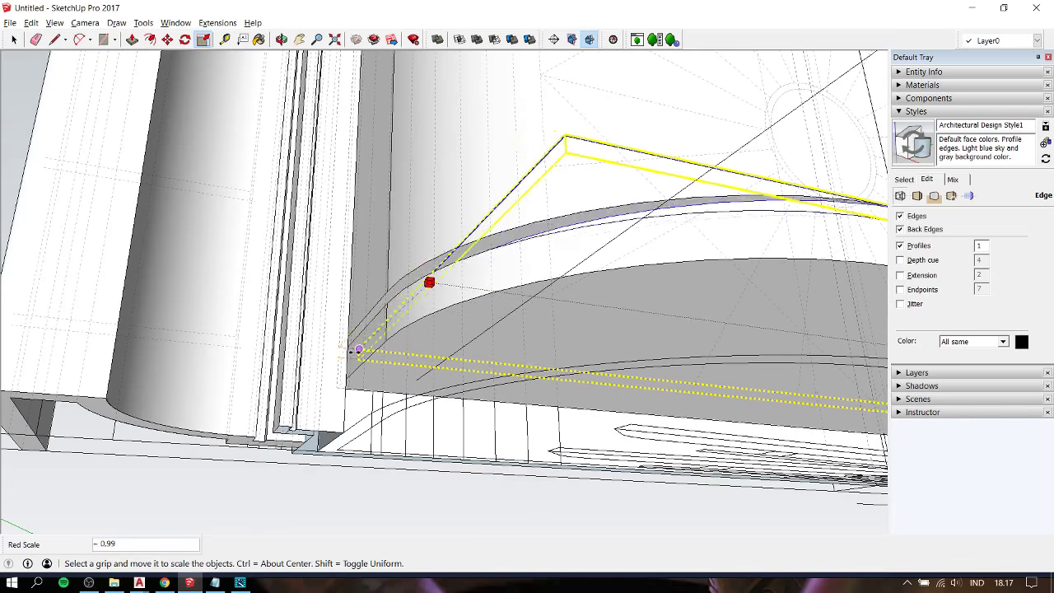
middle_drag(357, 365, 376, 349)
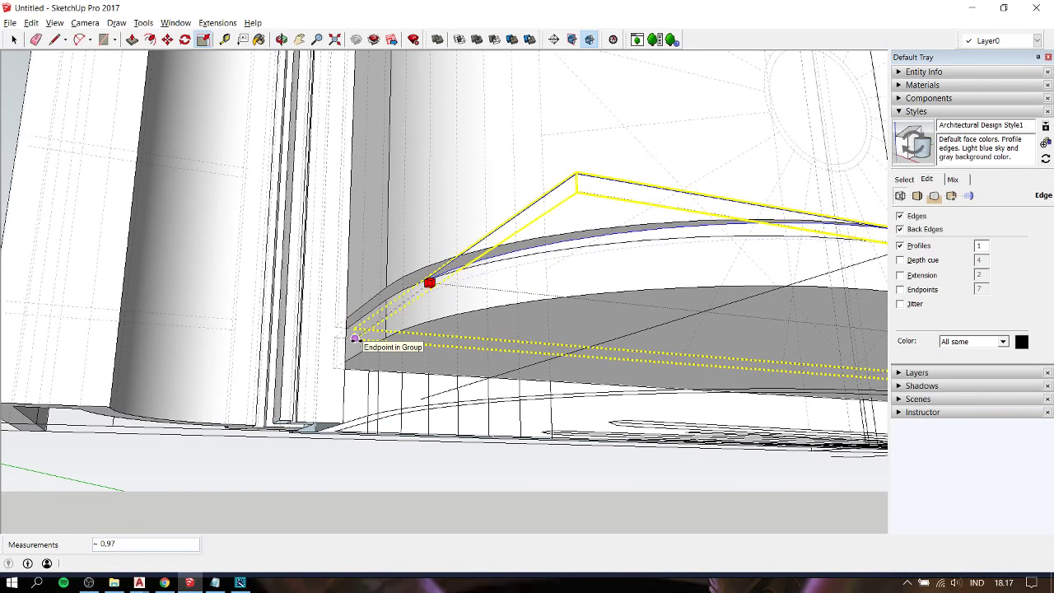
click(354, 337)
- Shrink the slab's depth to about 0.95 and deselect it
key(h)
drag(682, 321, 486, 292)
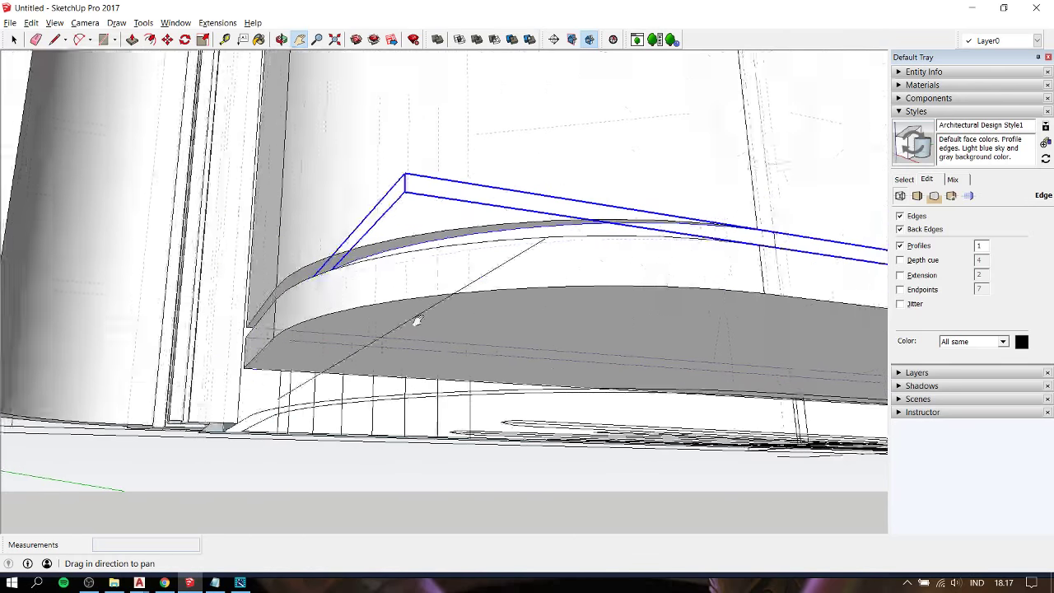
mouse_move(486, 293)
middle_down()
mouse_move(602, 308)
mouse_move(428, 285)
mouse_move(376, 304)
mouse_move(411, 325)
middle_up()
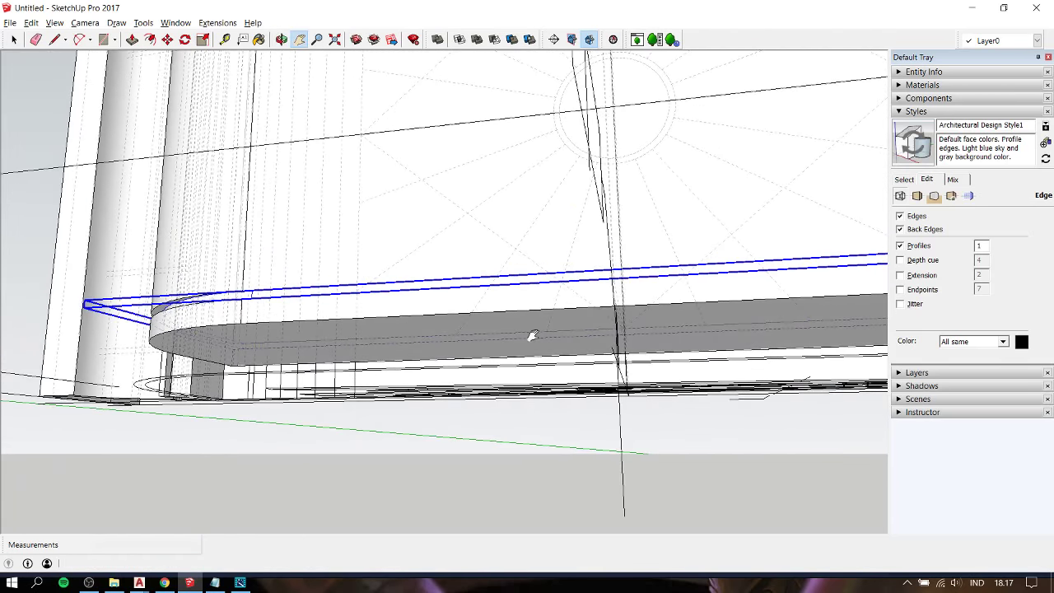
mouse_move(532, 336)
middle_down()
mouse_move(365, 337)
mouse_move(275, 364)
middle_up()
key(s)
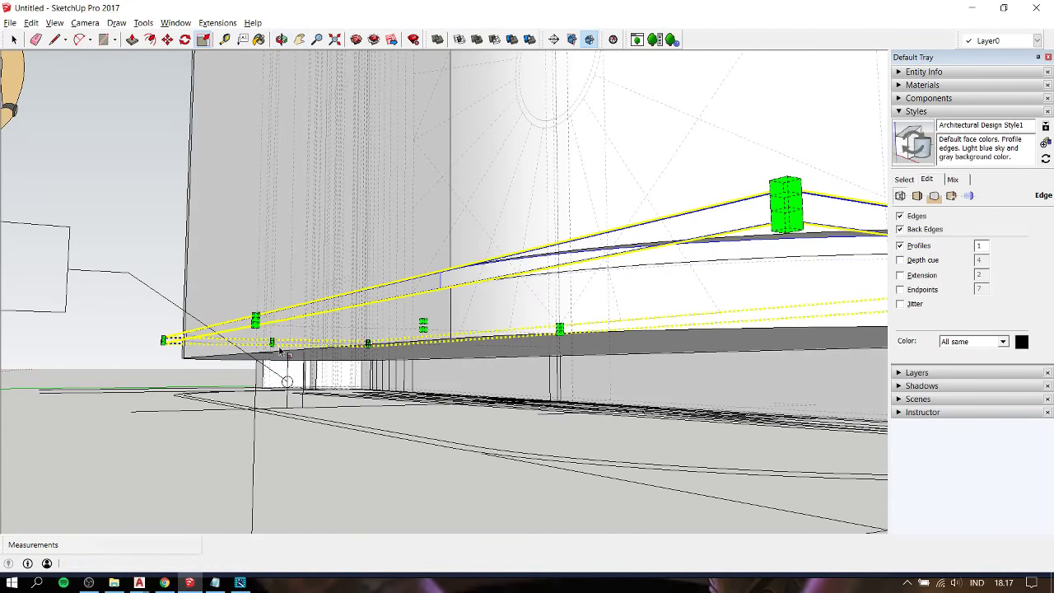
drag(255, 320, 272, 317)
mouse_move(272, 317)
middle_down()
mouse_move(549, 322)
mouse_move(623, 353)
mouse_move(609, 381)
mouse_move(437, 442)
mouse_move(425, 410)
mouse_move(518, 290)
middle_up()
key(space)
click(608, 396)
- Copy the curved trim piece 40 mm lower
mouse_move(497, 340)
middle_down()
mouse_move(491, 82)
mouse_move(418, 289)
middle_up()
click(417, 295)
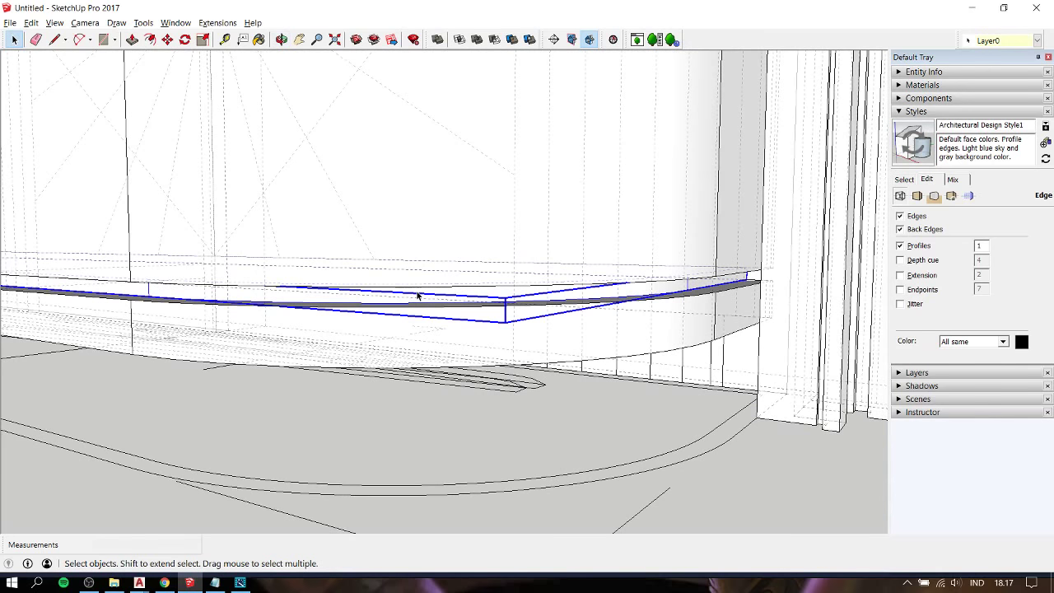
key(m)
click(517, 287)
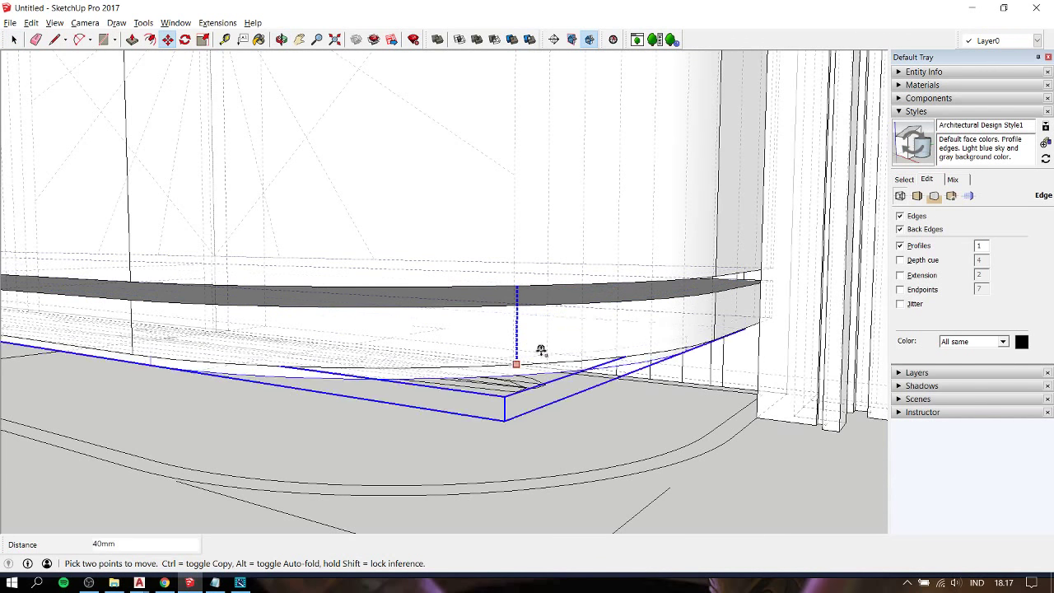
key(ctrl)
click(601, 360)
mouse_move(602, 360)
middle_down()
mouse_move(629, 233)
mouse_move(576, 247)
middle_up()
- Stretch the trim copy six times taller
middle_drag(494, 272, 370, 308)
key(s)
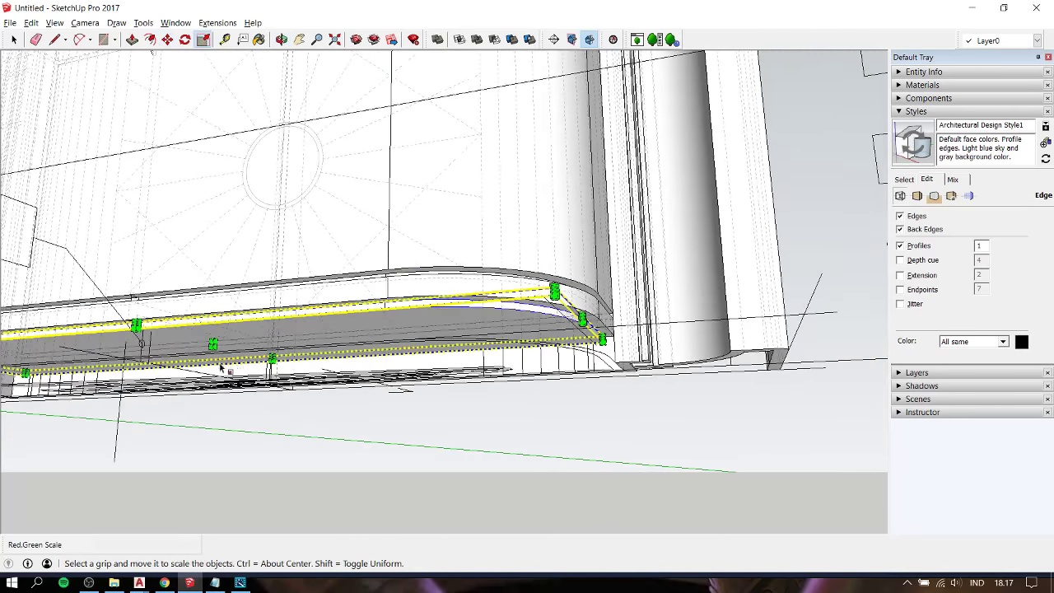
drag(213, 344, 659, 362)
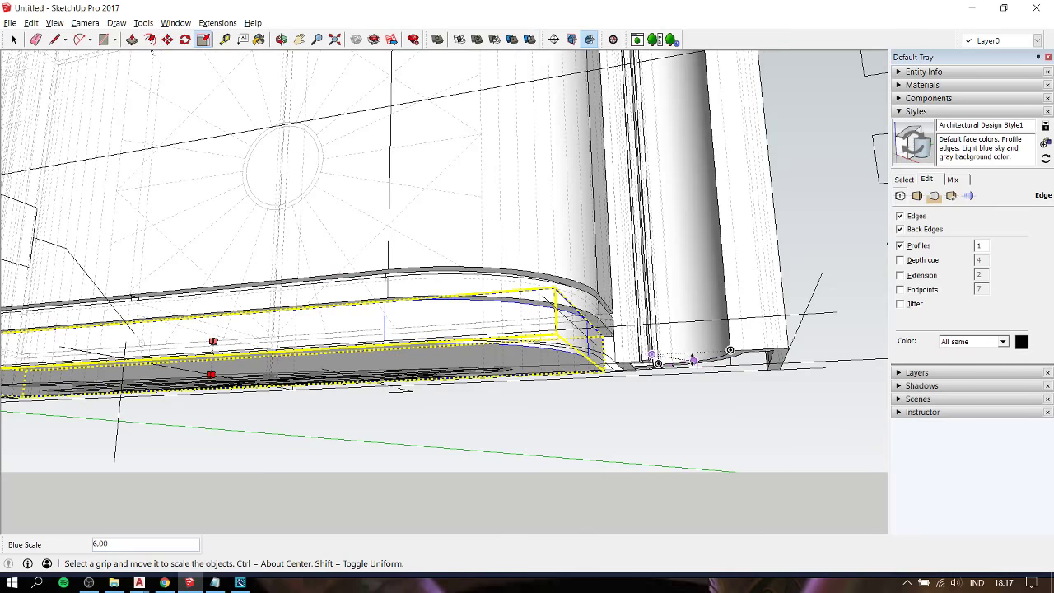
key(space)
mouse_move(666, 425)
middle_down()
mouse_move(429, 309)
mouse_move(483, 384)
mouse_move(574, 381)
middle_up()
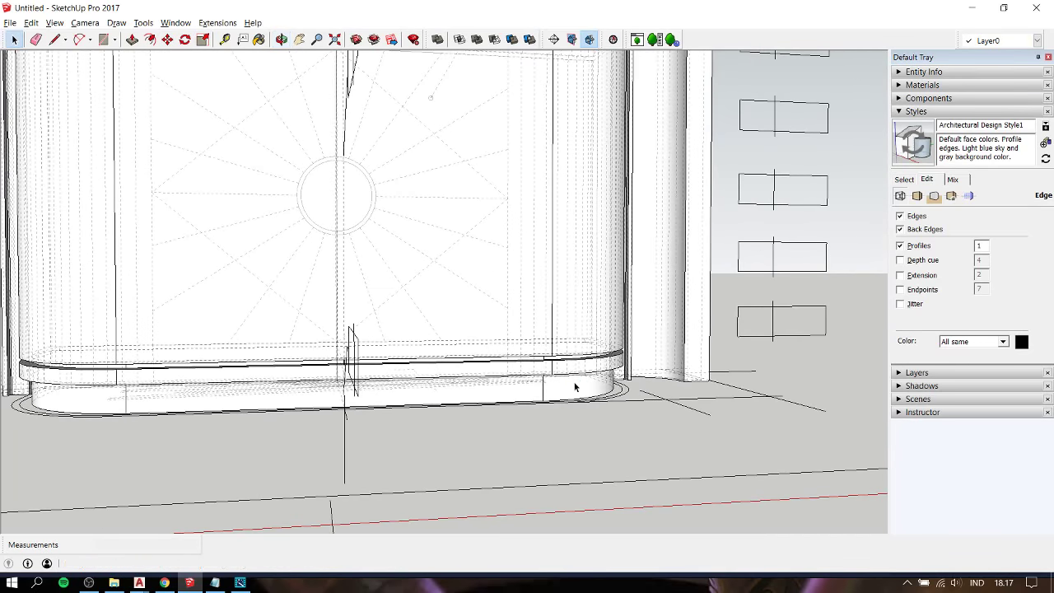
scroll(573, 387, down, 2)
scroll(626, 355, down, 1)
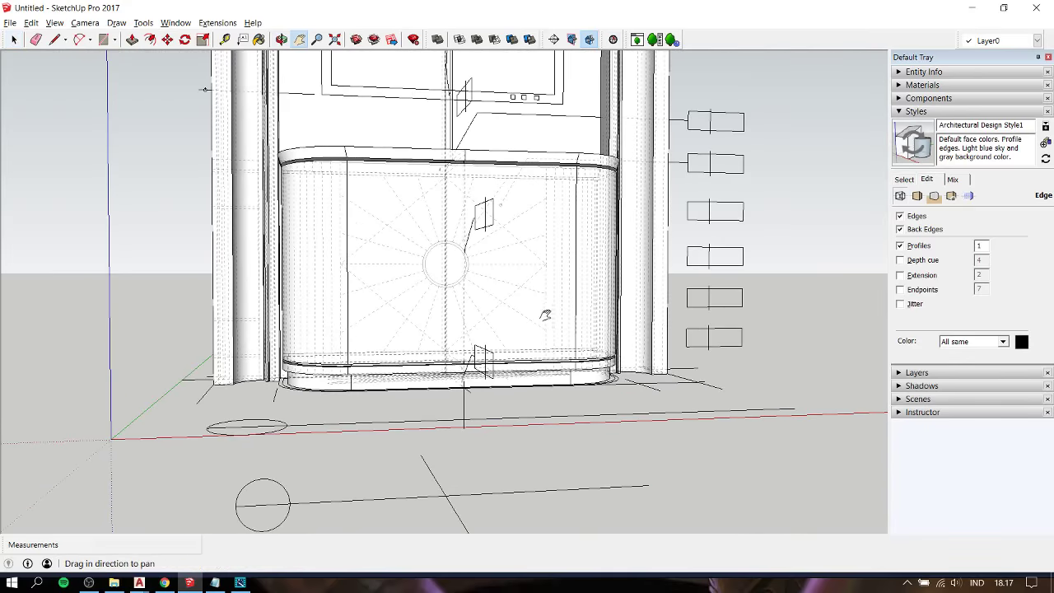
scroll(580, 362, up, 3)
scroll(653, 349, up, 2)
- From Front view, copy the cabinet's base rim edge up to its top rim
key(2)
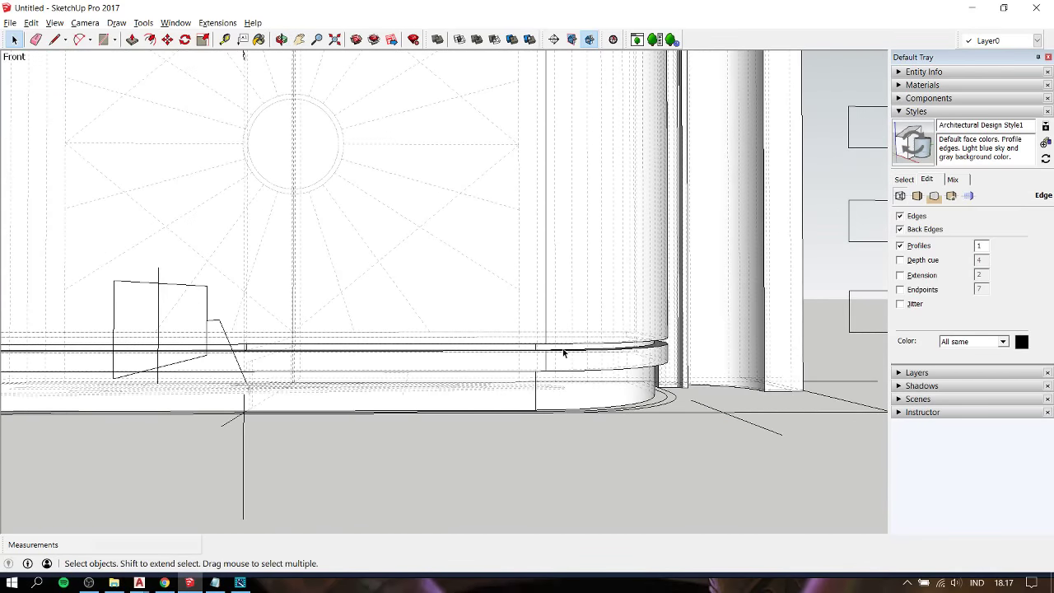
click(557, 350)
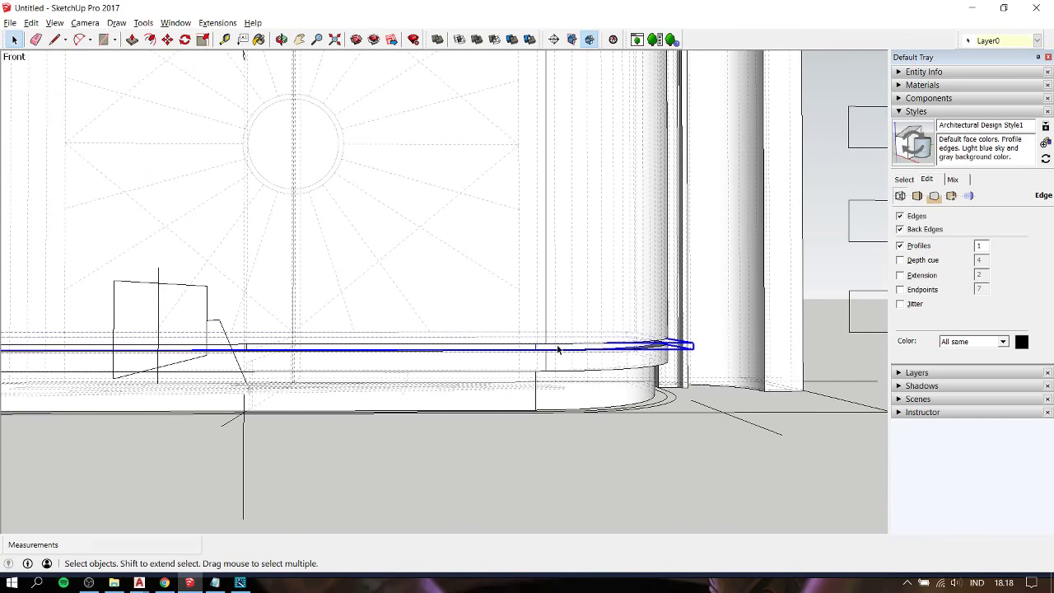
key(q)
key(m)
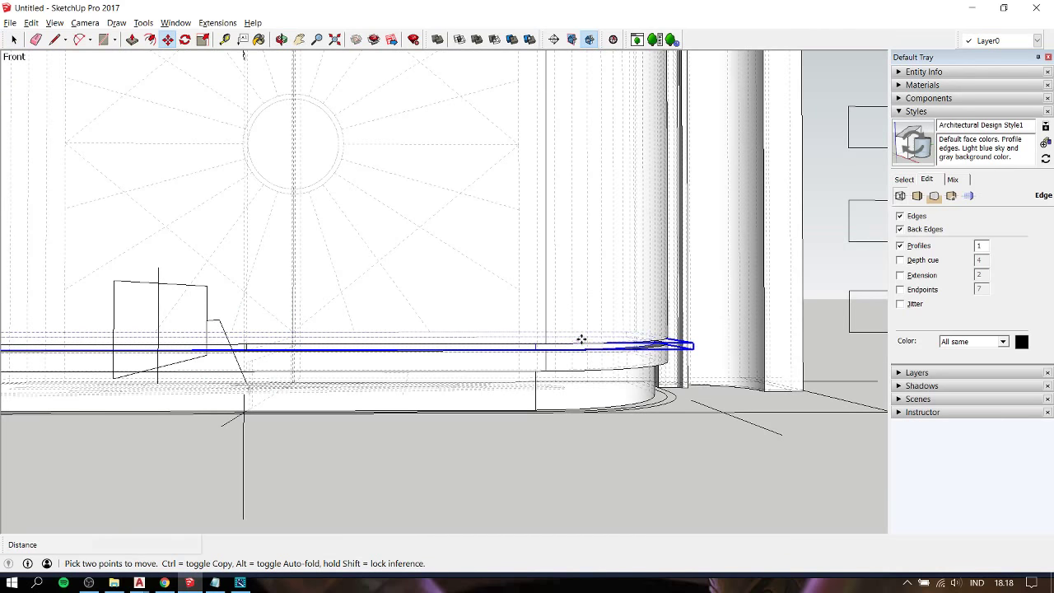
scroll(582, 339, down, 4)
middle_drag(583, 228, 553, 353)
click(560, 388)
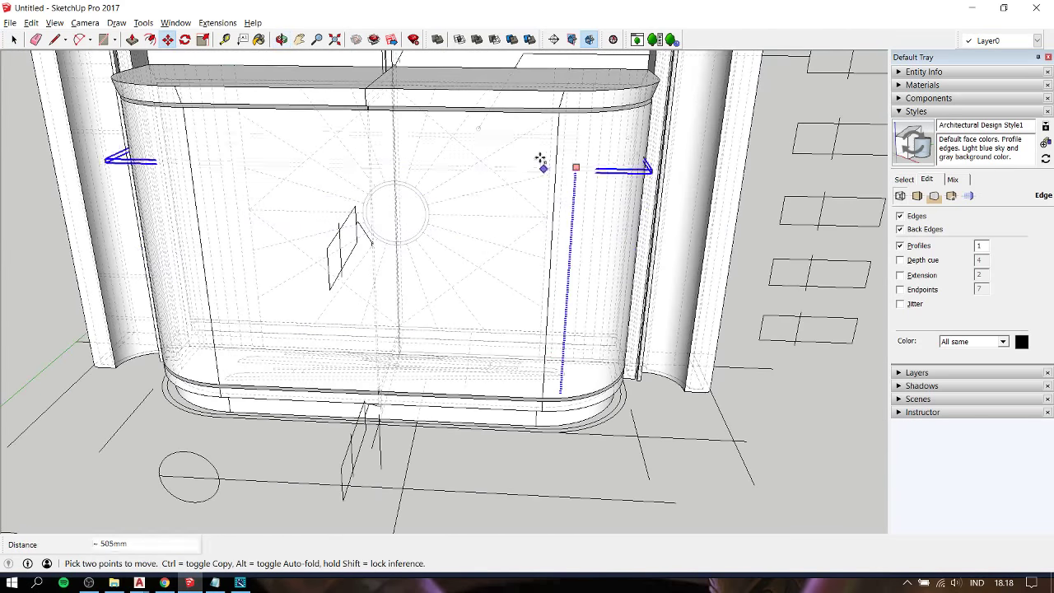
key(ctrl)
click(560, 105)
key(space)
click(827, 394)
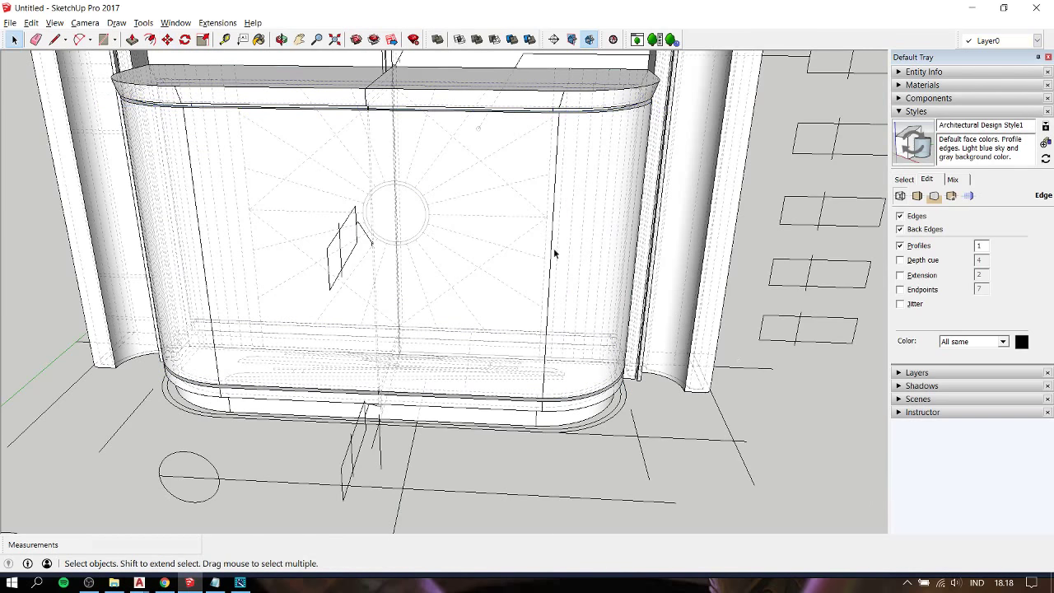
middle_drag(553, 254, 574, 165)
- Hide the dashed back edges and bring the cabinet front into a close frontal view
key(k)
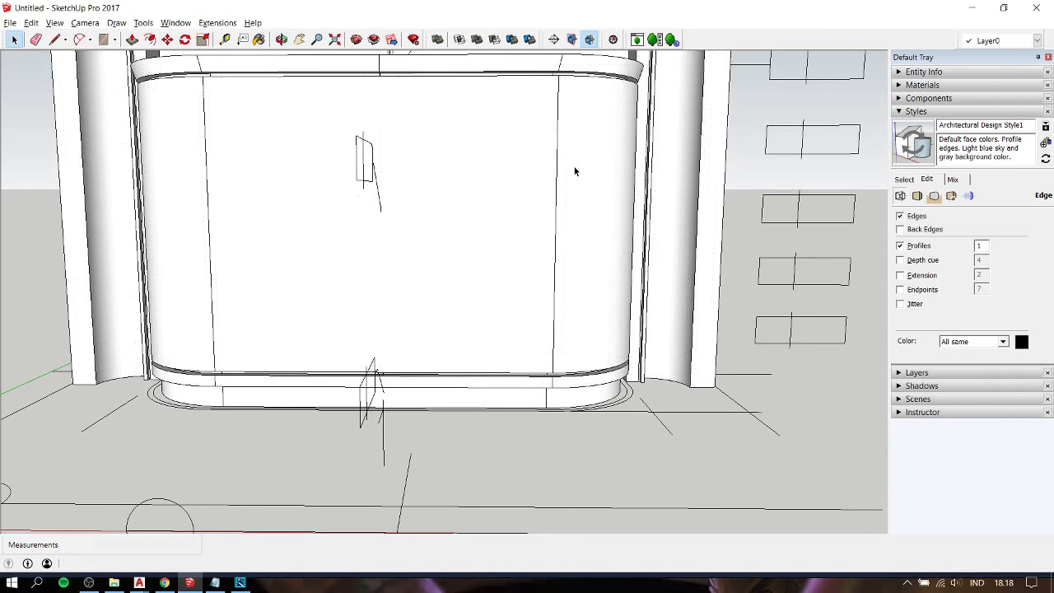
mouse_move(530, 212)
shift+middle_down()
mouse_move(515, 247)
mouse_move(435, 305)
mouse_move(462, 285)
shift+middle_up()
scroll(508, 245, down, 3)
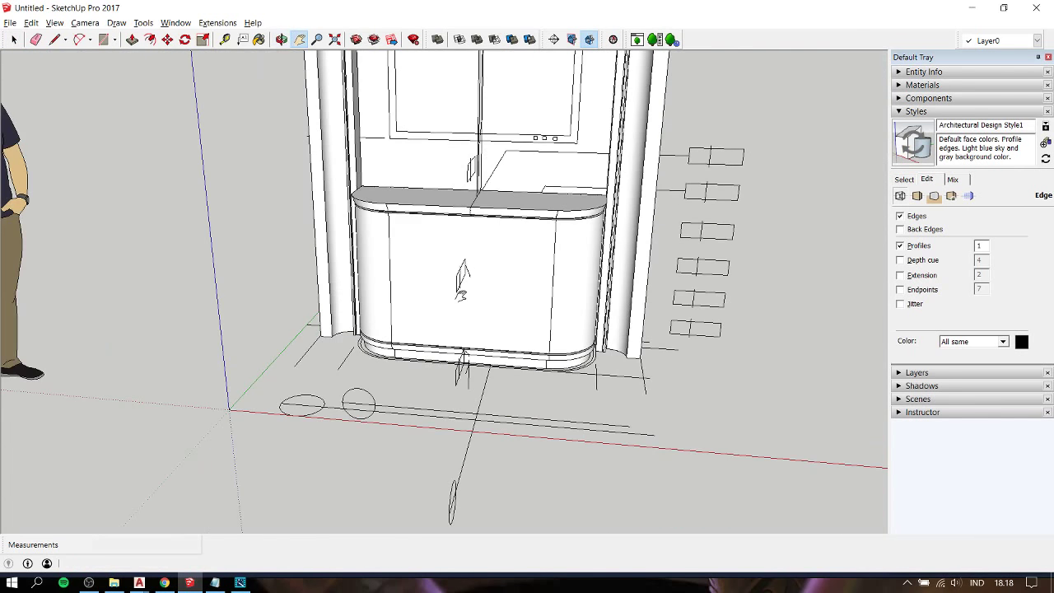
mouse_move(464, 361)
shift+middle_down()
mouse_move(404, 342)
mouse_move(527, 342)
mouse_move(459, 271)
mouse_move(470, 258)
mouse_move(443, 153)
mouse_move(352, 271)
mouse_move(264, 318)
mouse_move(349, 282)
shift+middle_up()
scroll(527, 341, up, 3)
scroll(527, 342, up, 2)
scroll(464, 329, up, 2)
middle_drag(465, 329, 414, 340)
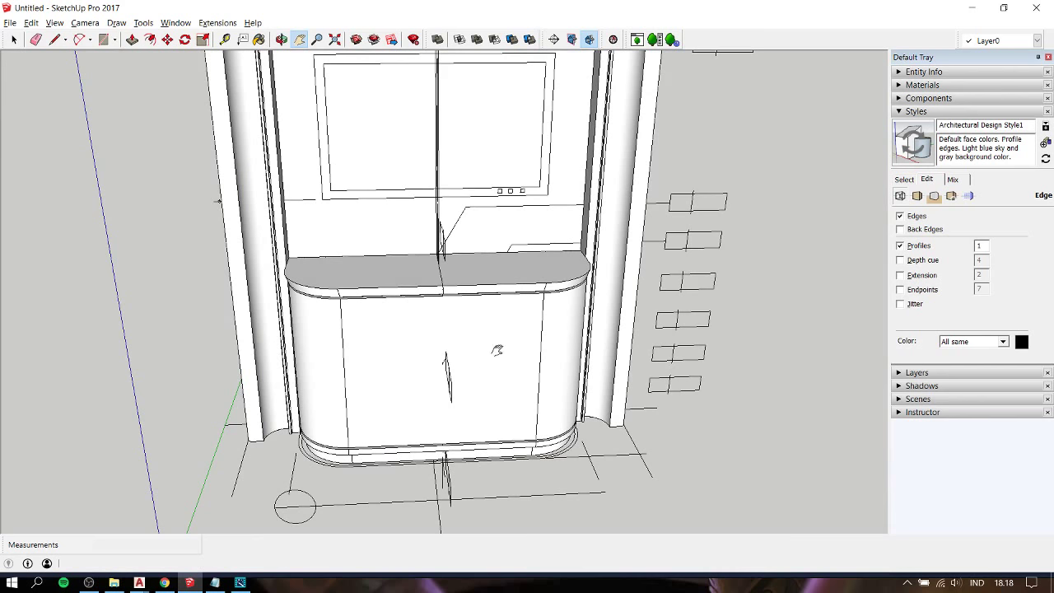
- Inside the cabinet component, draw a vertical line down the middle of the front door face
double_click(463, 347)
click(455, 351)
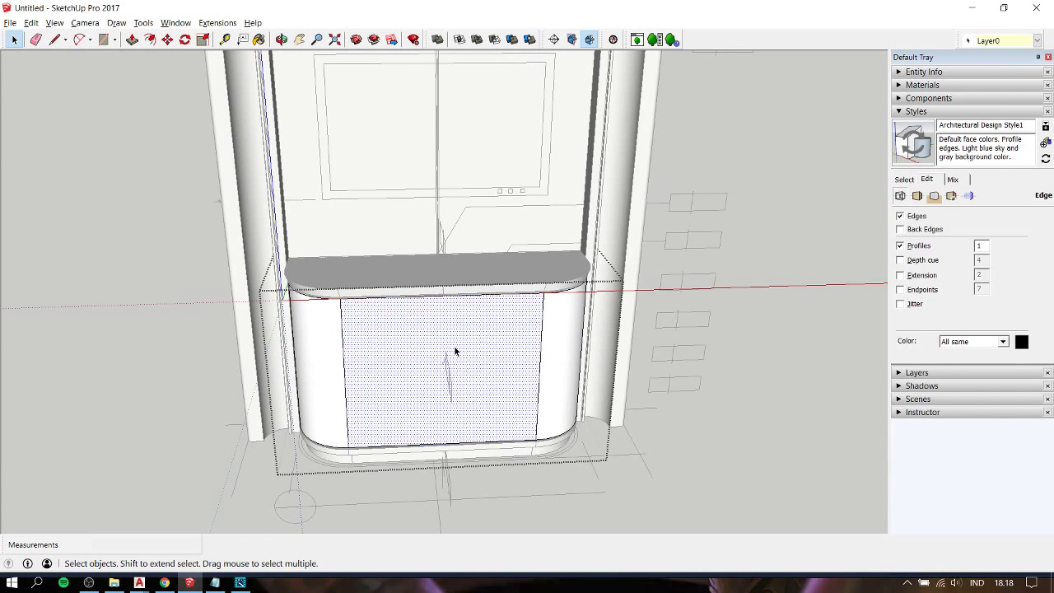
key(l)
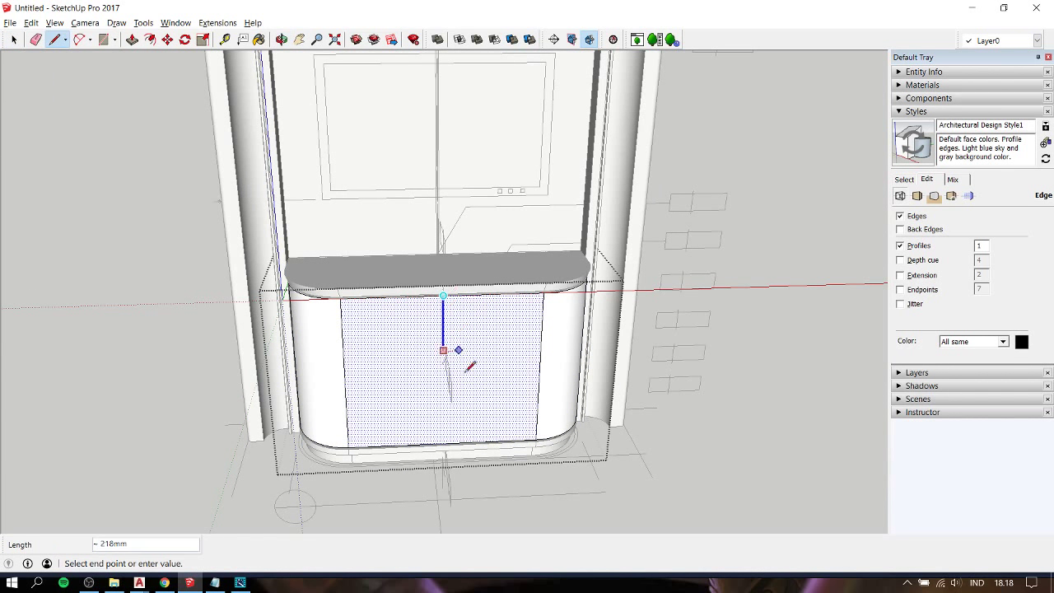
click(463, 442)
key(space)
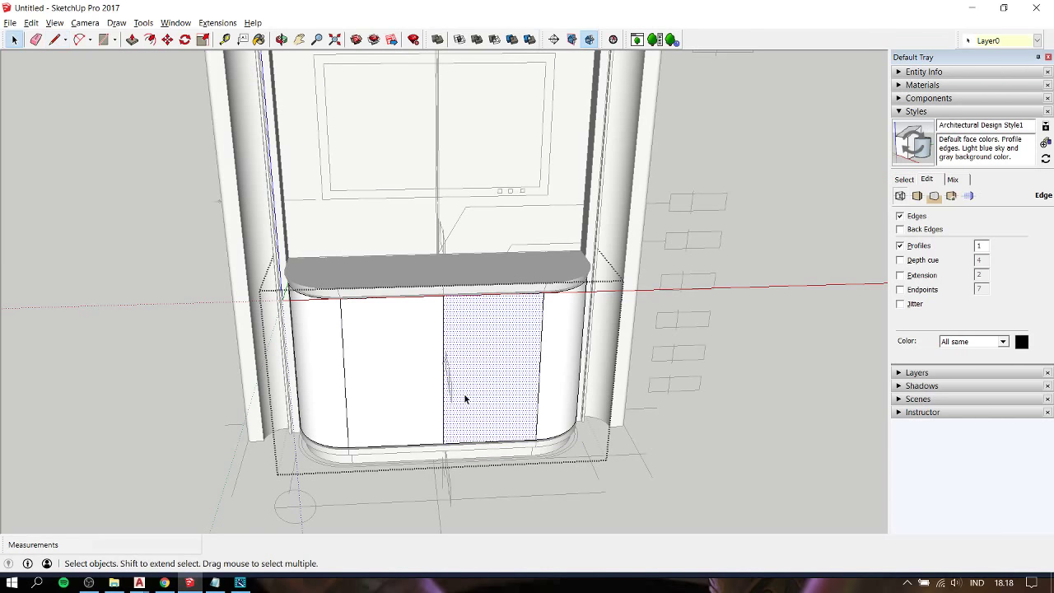
scroll(464, 398, up, 3)
click(795, 380)
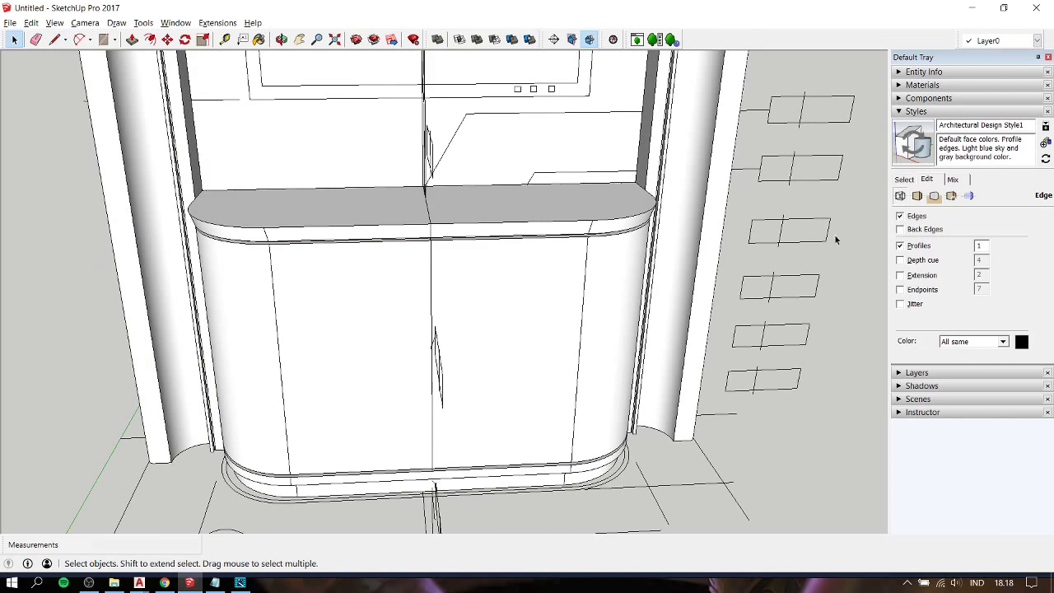
scroll(836, 240, down, 1)
scroll(815, 255, down, 2)
scroll(782, 280, down, 2)
- Move the wall drawing along the green axis onto the cabinet front, then open the cabinet group
scroll(741, 305, down, 2)
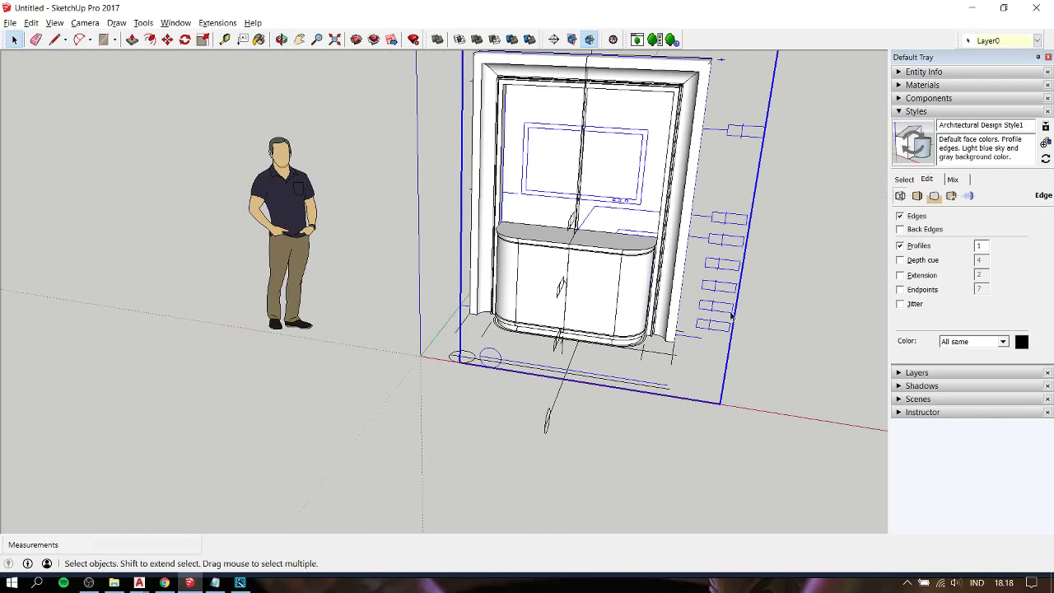
key(m)
click(789, 318)
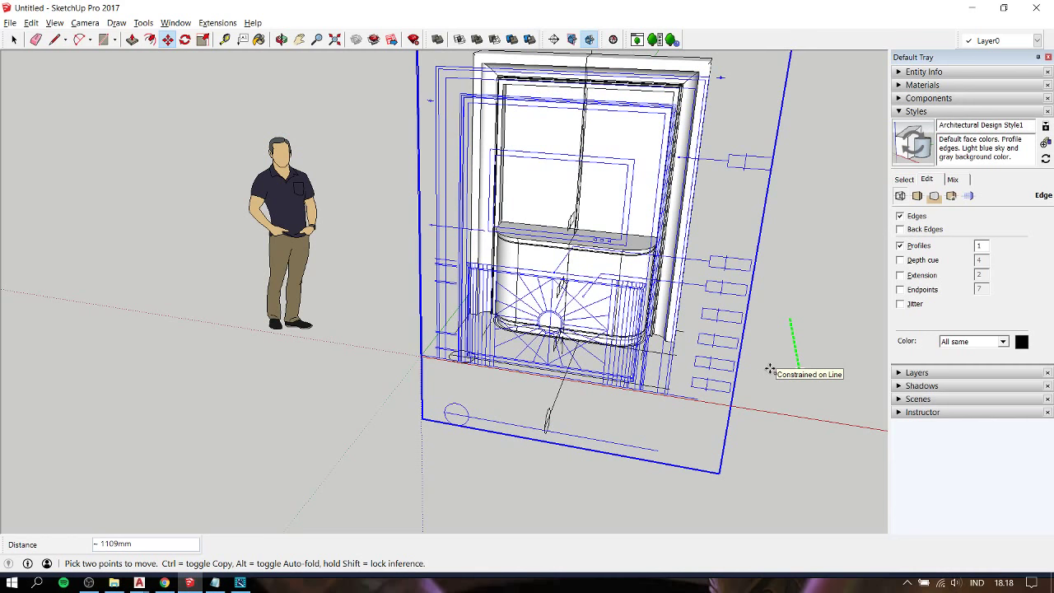
key(space)
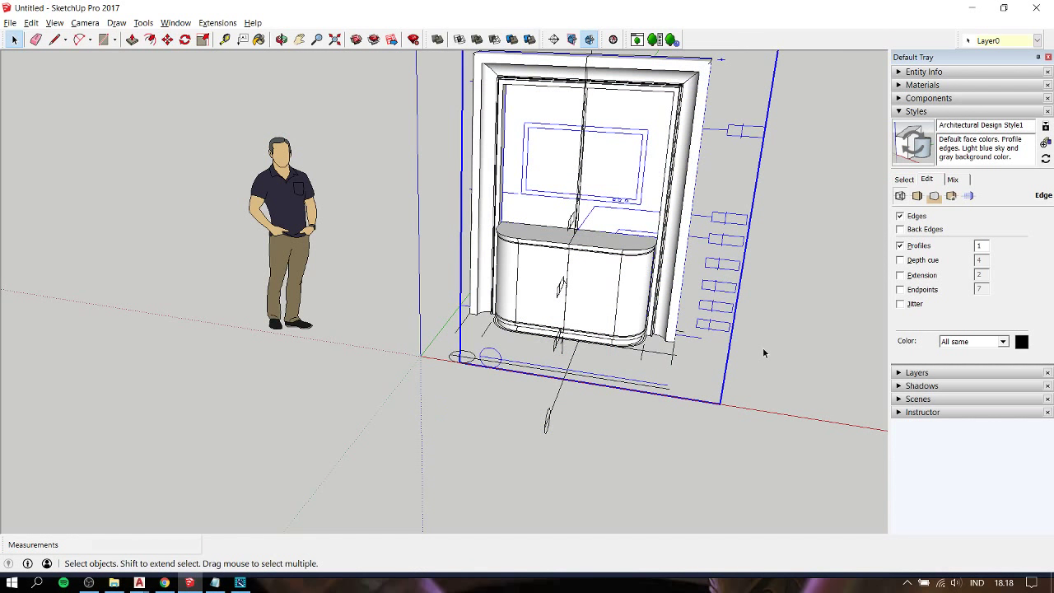
key(m)
click(725, 286)
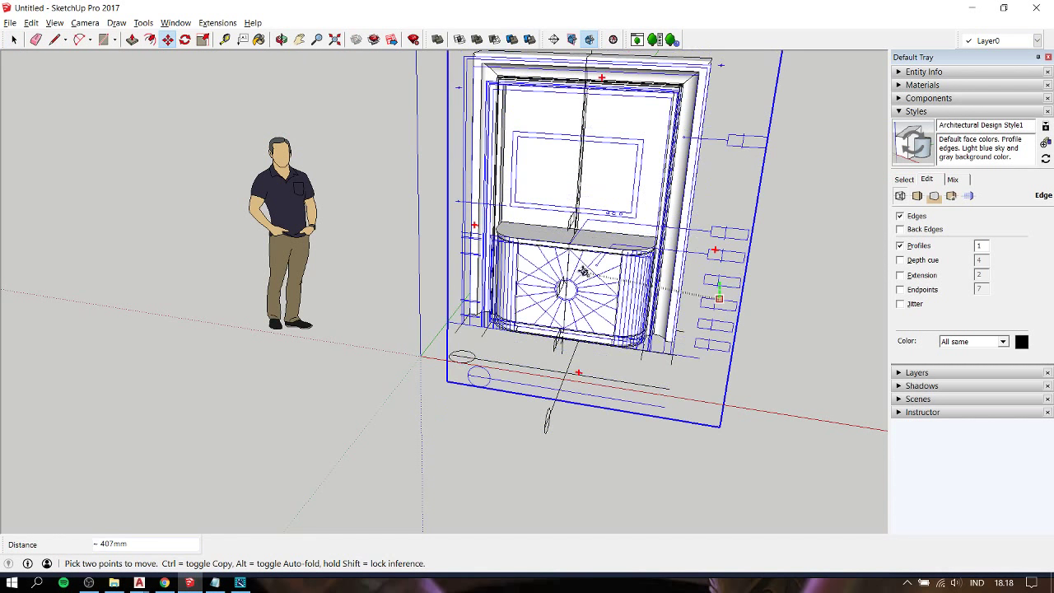
scroll(580, 270, up, 3)
scroll(581, 270, up, 3)
mouse_move(576, 337)
middle_down()
mouse_move(730, 194)
mouse_move(685, 206)
middle_up()
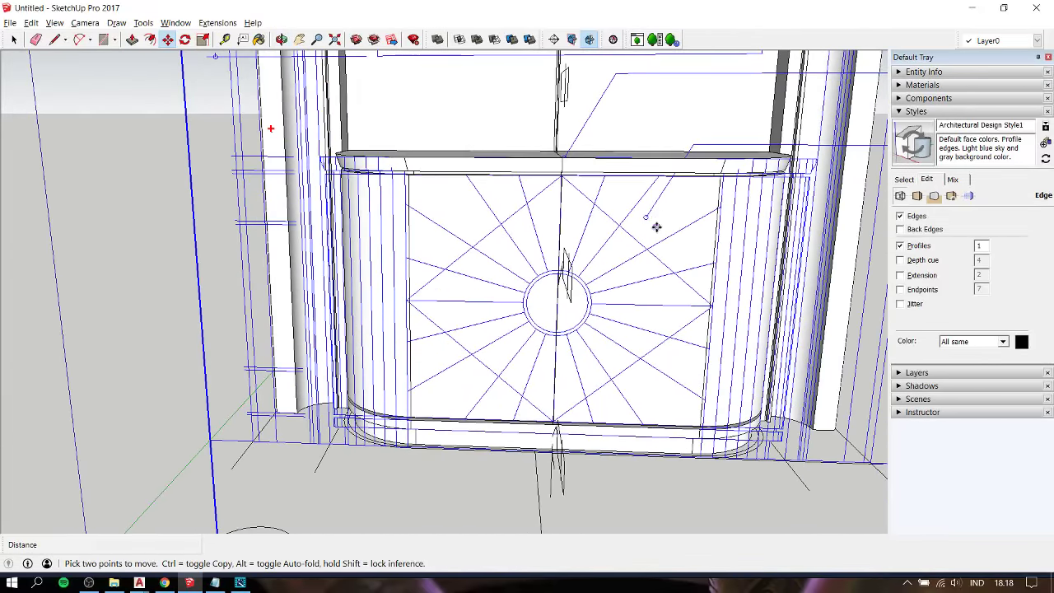
key(space)
double_click(655, 228)
- Draw 90mm and 100mm radius circles at the sunburst centre on the right door face
scroll(544, 303, up, 2)
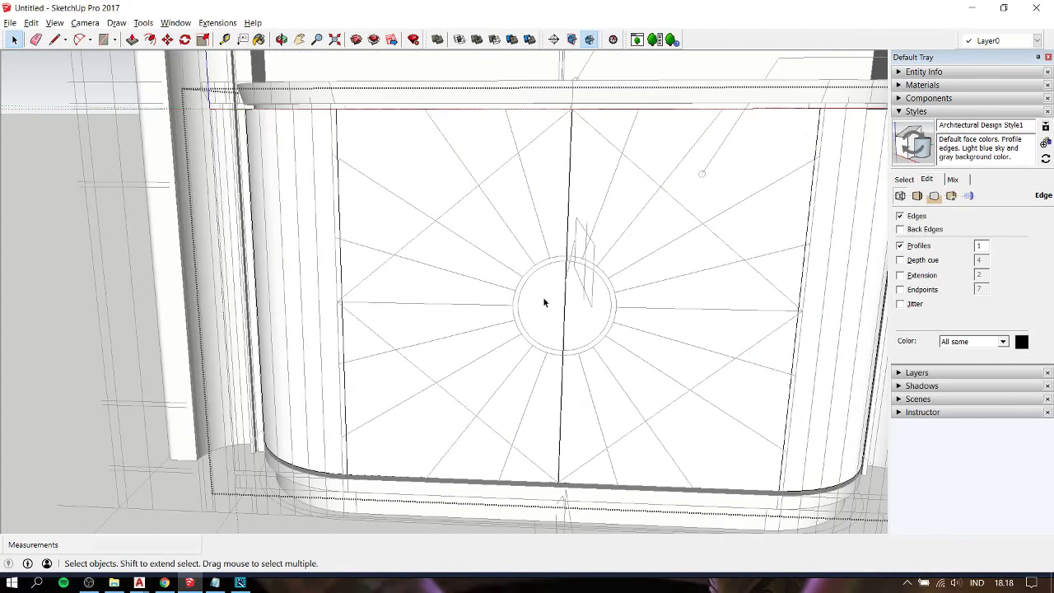
click(686, 255)
key(c)
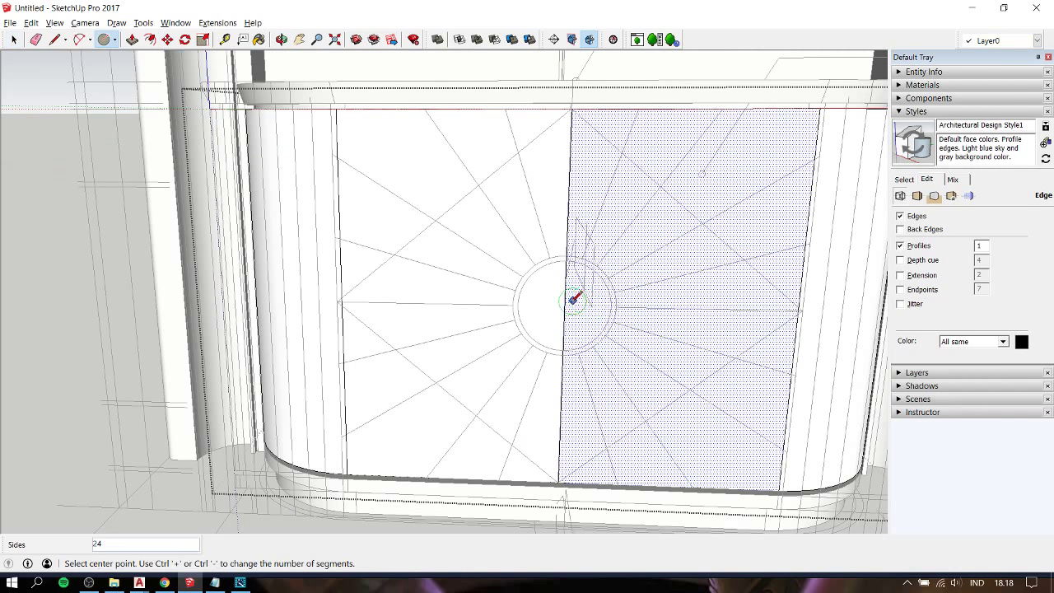
click(565, 305)
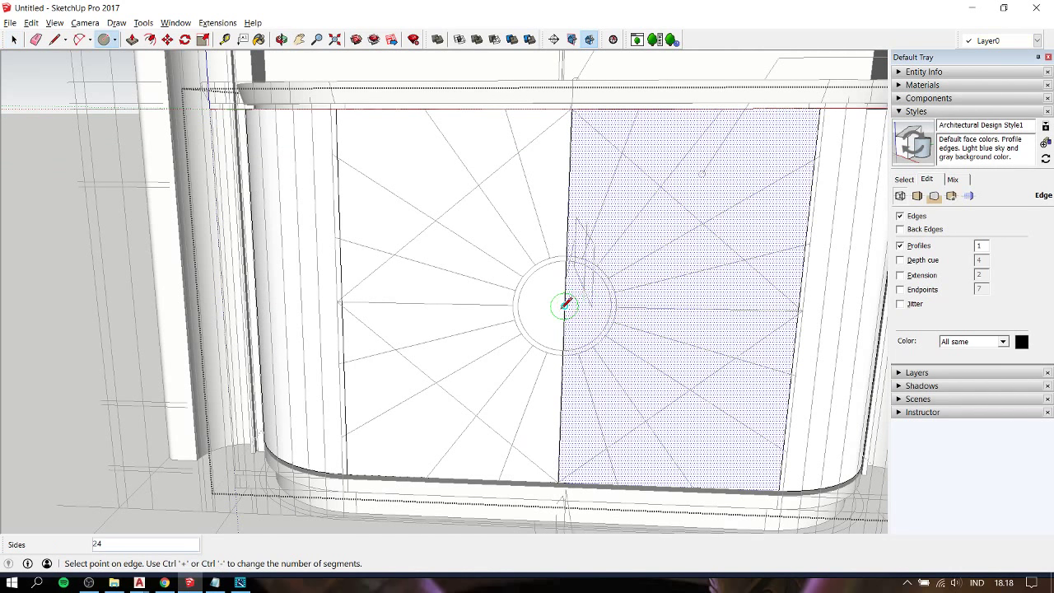
click(553, 262)
click(565, 306)
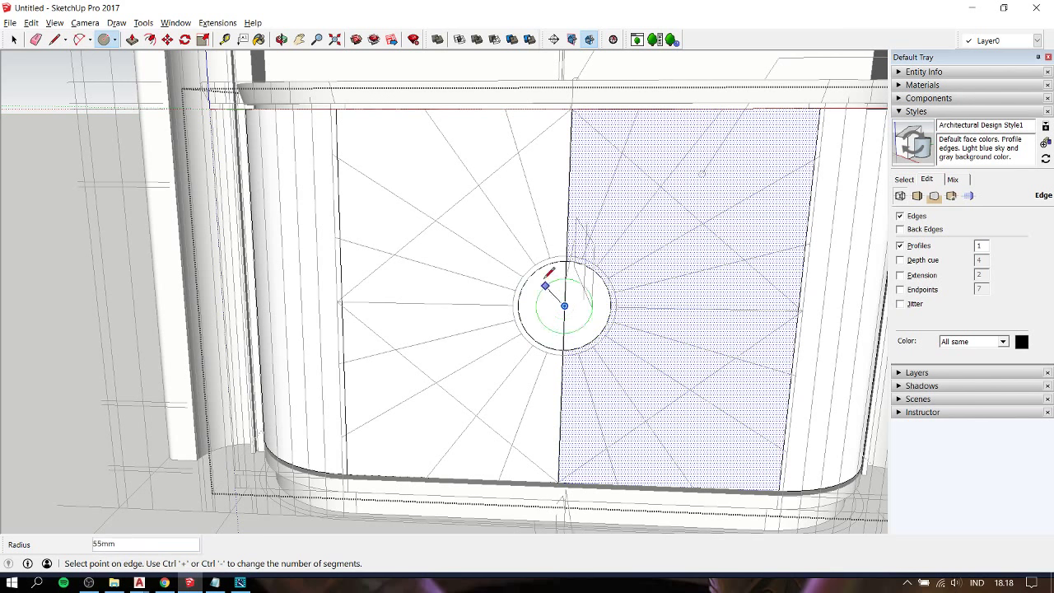
click(546, 257)
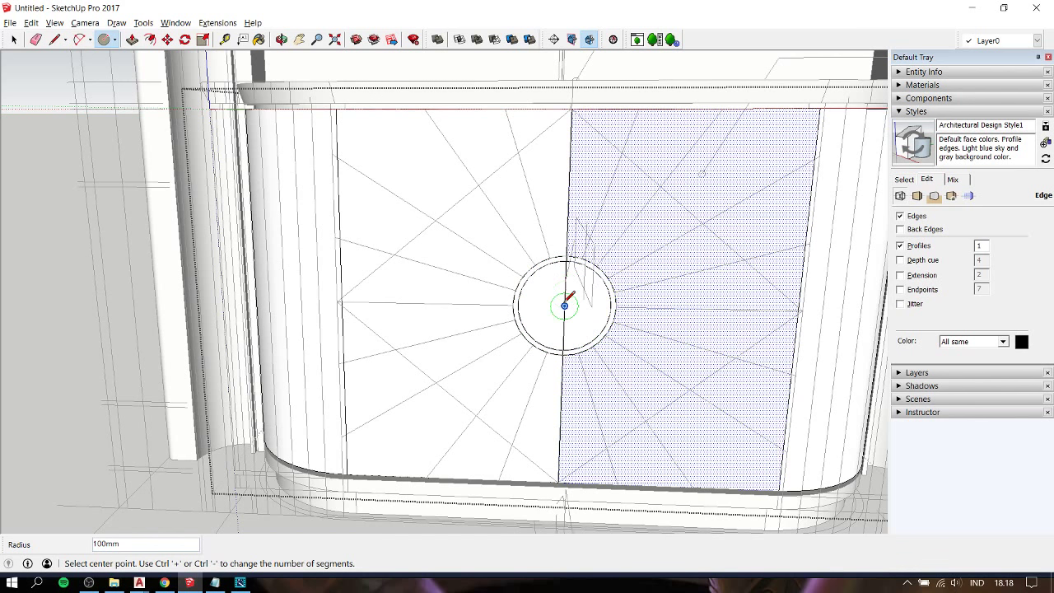
key(space)
- Recess both halves of the inner circle to the same depth and inspect the result
click(557, 307)
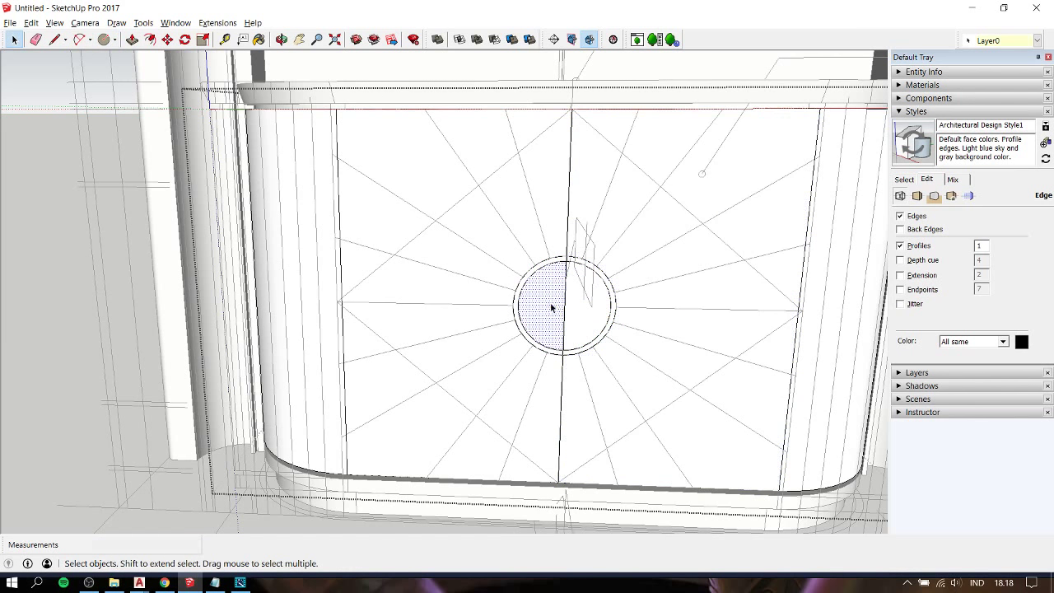
scroll(552, 307, up, 3)
key(p)
click(550, 302)
text(20)
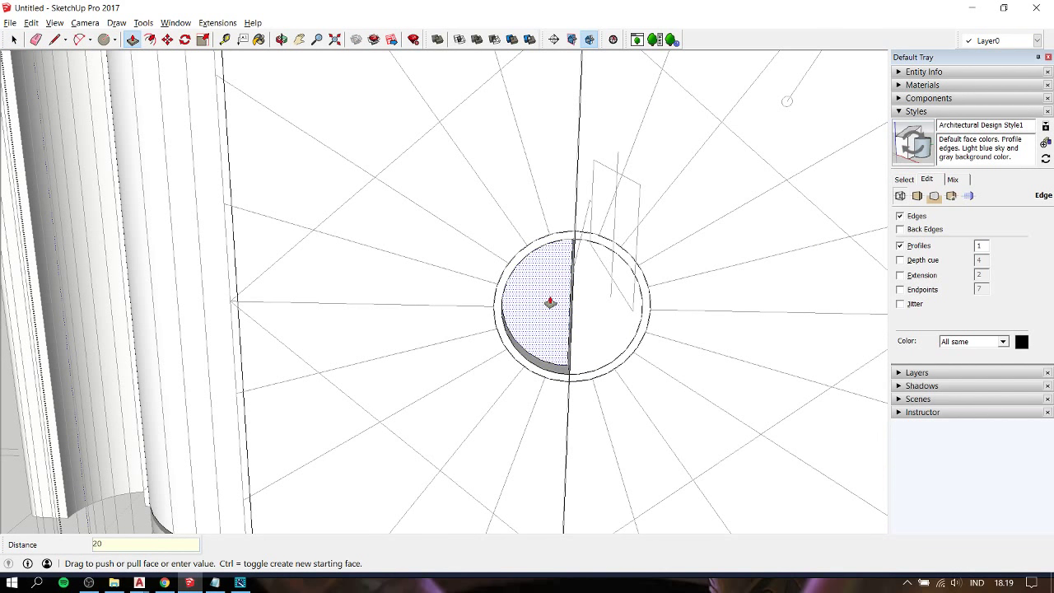
key(Return)
double_click(586, 314)
middle_drag(586, 314, 558, 319)
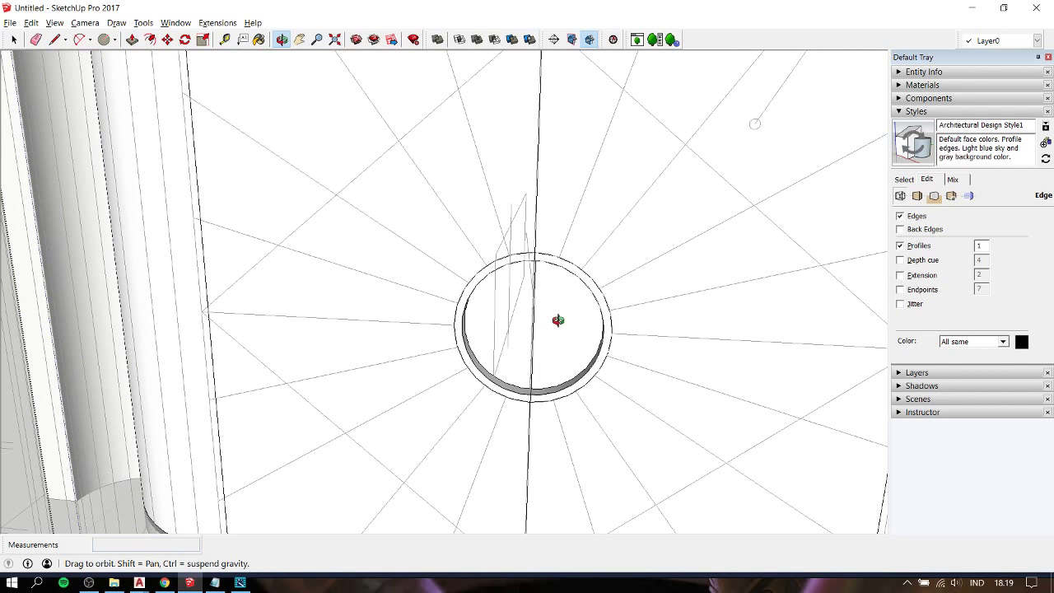
middle_drag(558, 320, 550, 309)
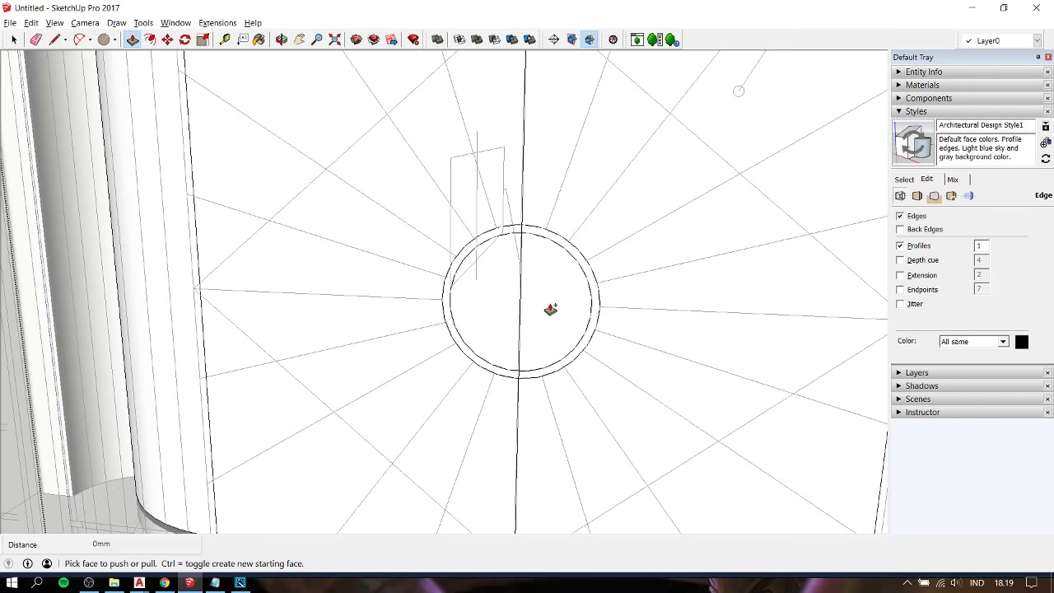
double_click(547, 309)
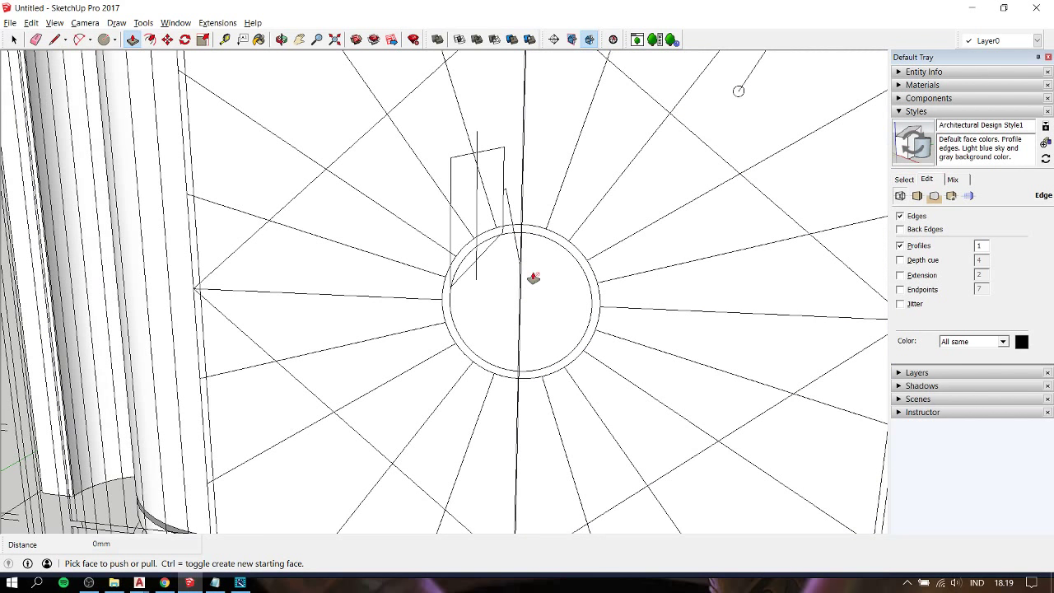
key(space)
- Check the vertical dividing line and wall faces, then select the wall face with its edges
click(522, 282)
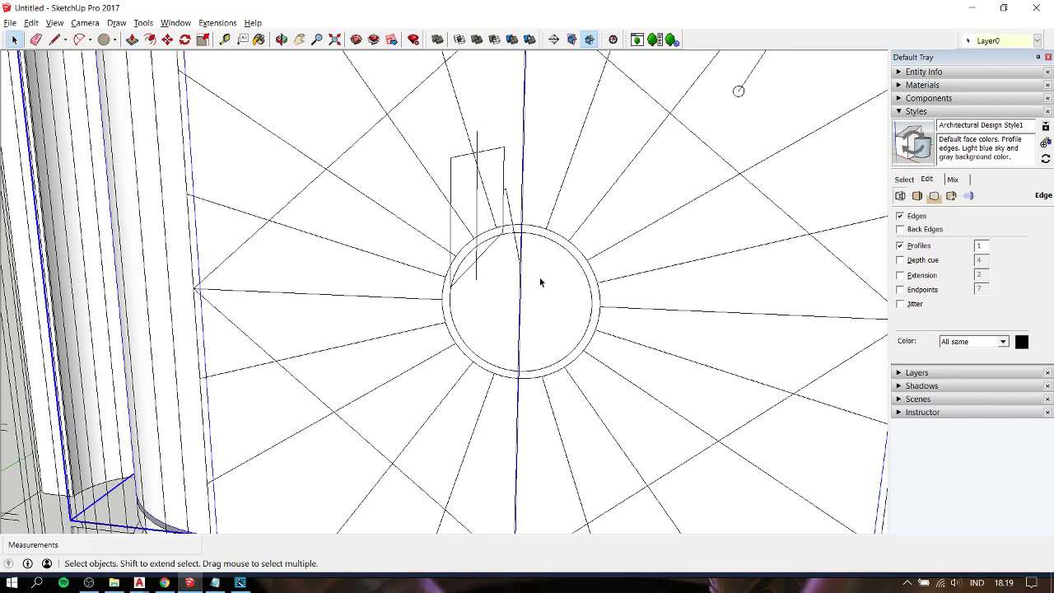
click(539, 283)
click(517, 288)
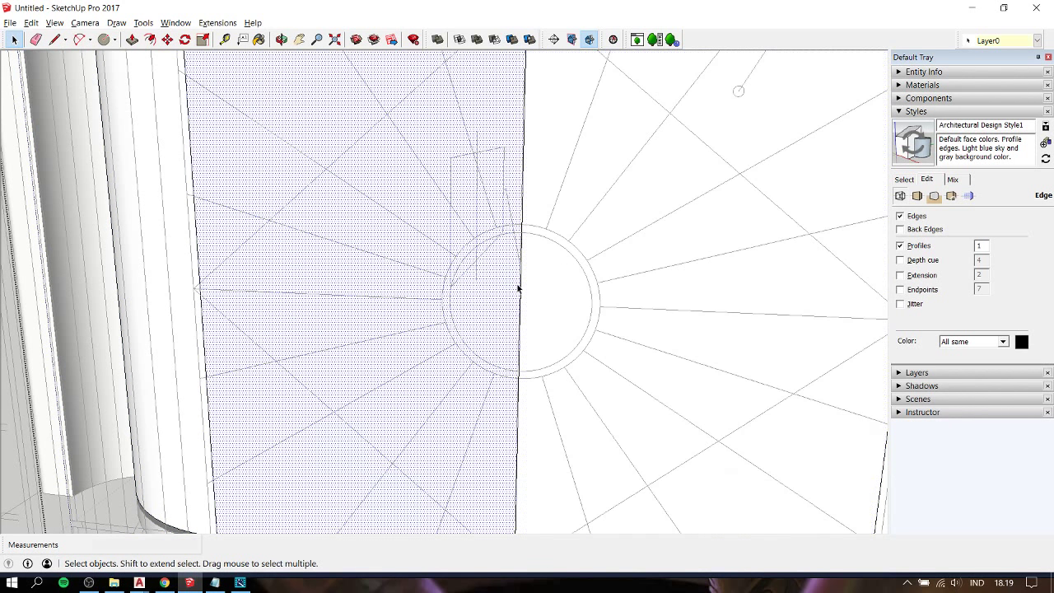
scroll(522, 247, up, 3)
scroll(524, 185, up, 1)
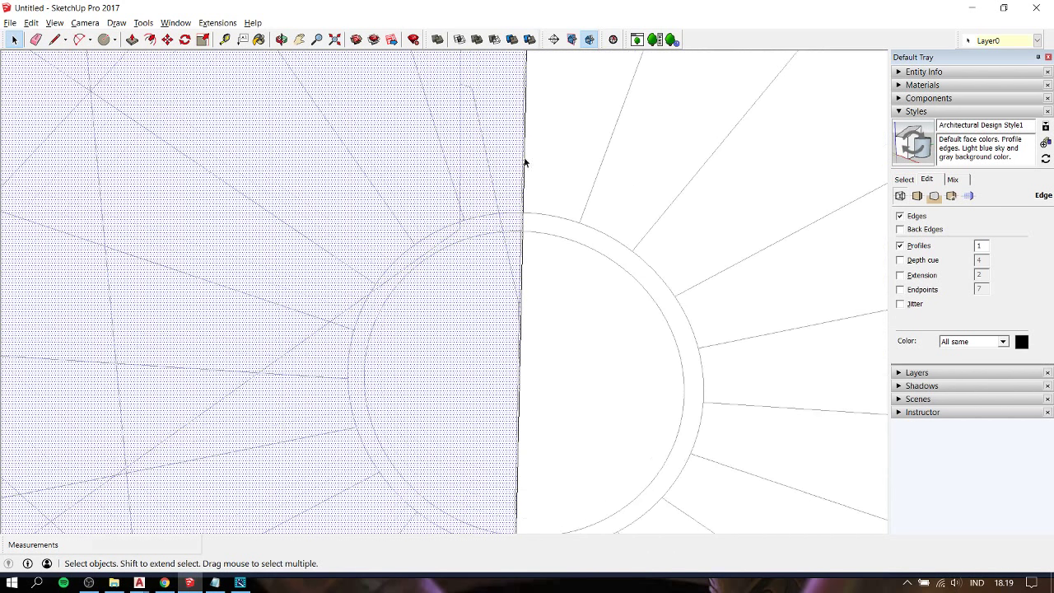
click(526, 159)
scroll(526, 159, down, 2)
scroll(525, 159, down, 2)
click(522, 232)
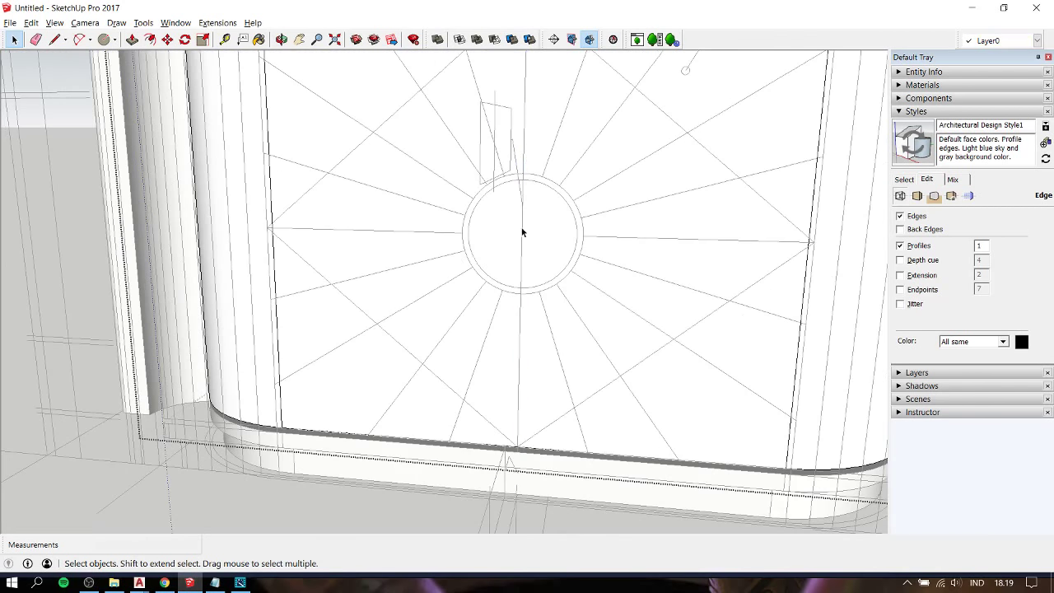
double_click(536, 232)
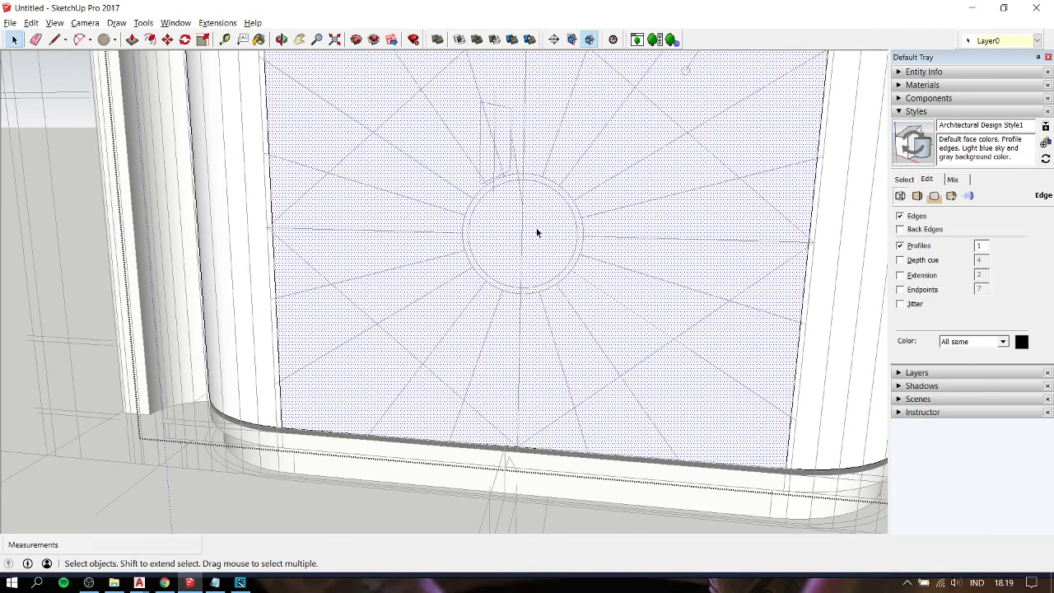
scroll(536, 232, up, 2)
- Draw a circle at the existing circle's centre out to the outer ring and extrude it 20mm
key(c)
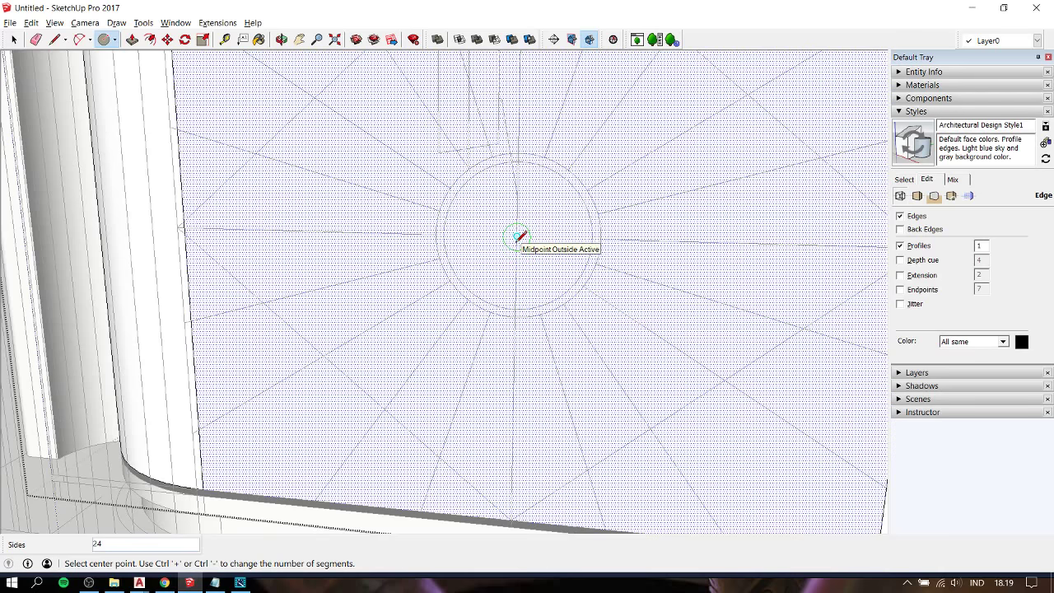
click(517, 236)
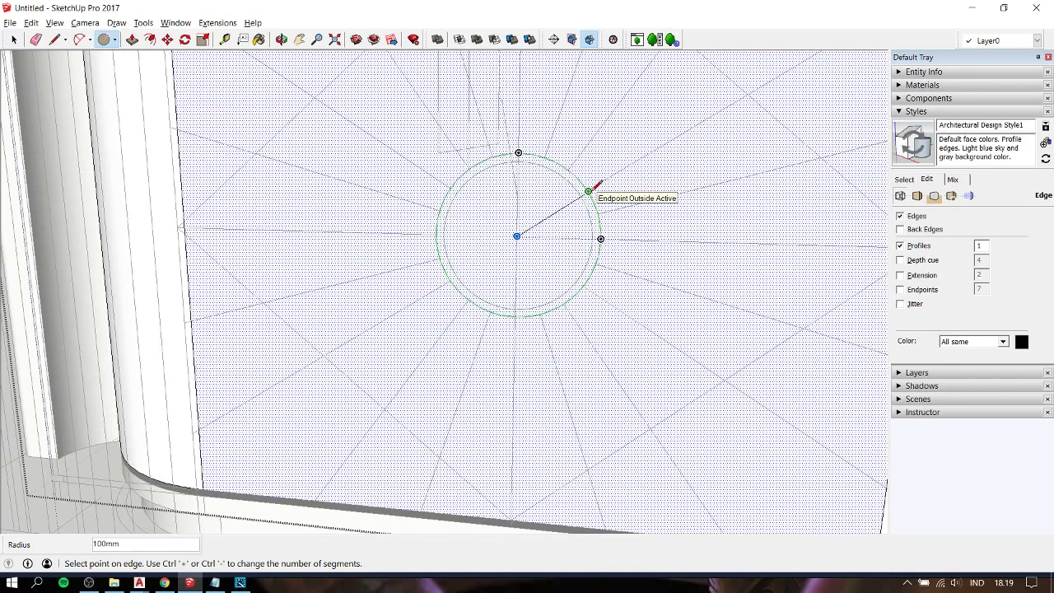
click(592, 190)
key(space)
click(544, 244)
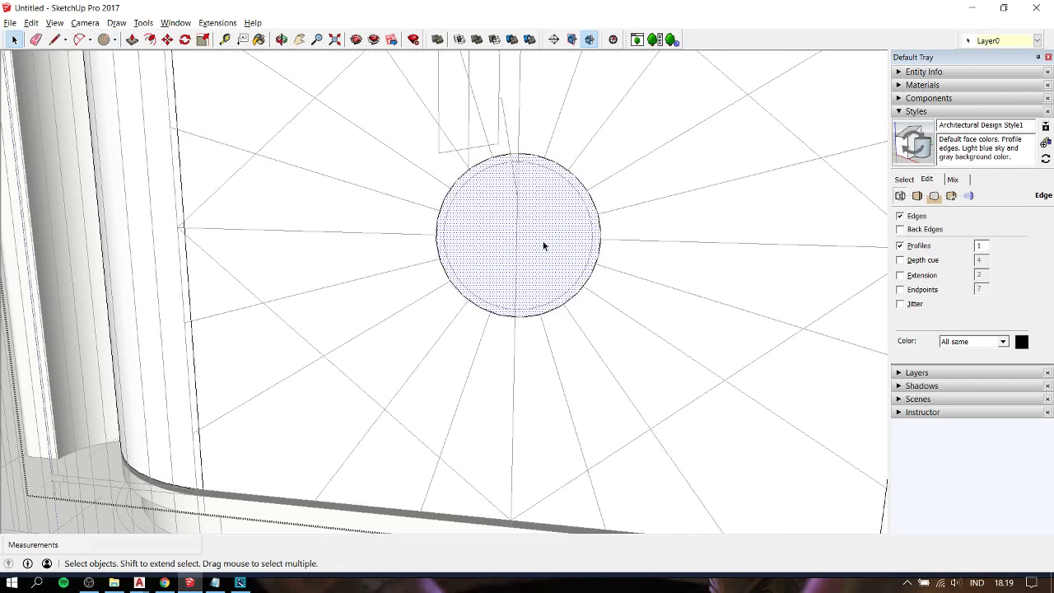
key(p)
double_click(544, 244)
key(Return)
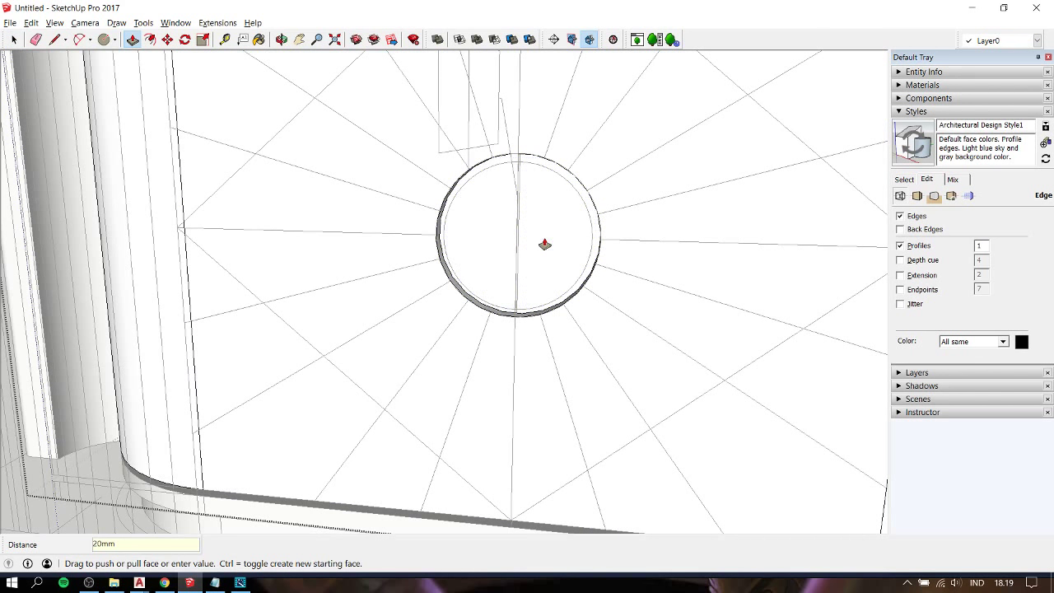
mouse_move(544, 244)
middle_down()
mouse_move(472, 275)
mouse_move(521, 289)
mouse_move(631, 263)
mouse_move(569, 271)
middle_up()
- Start another circle at the disc centre, cancel it, and switch to the tutorial notes
key(c)
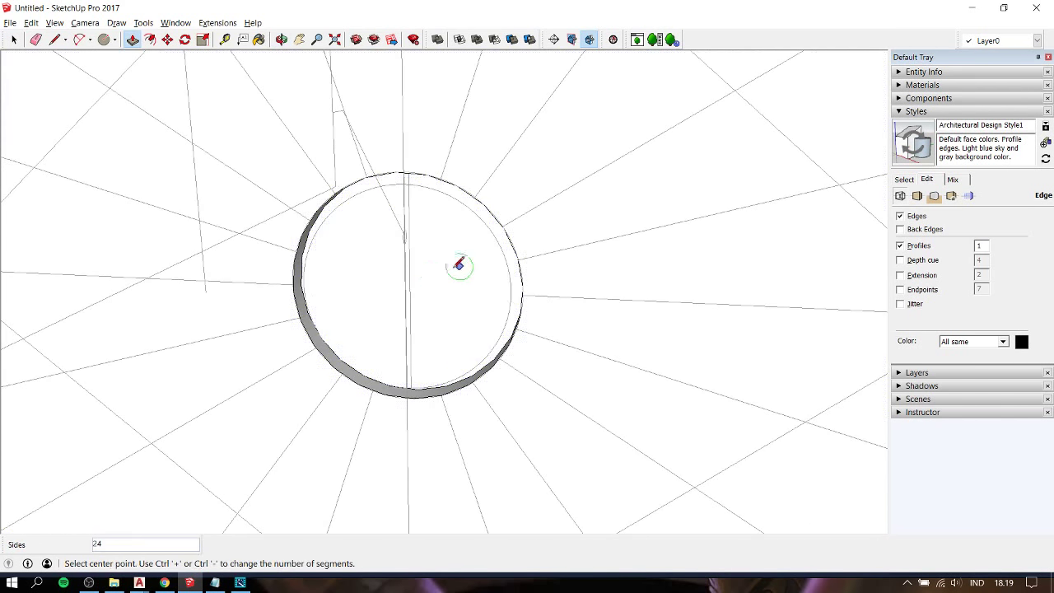
click(405, 288)
click(513, 229)
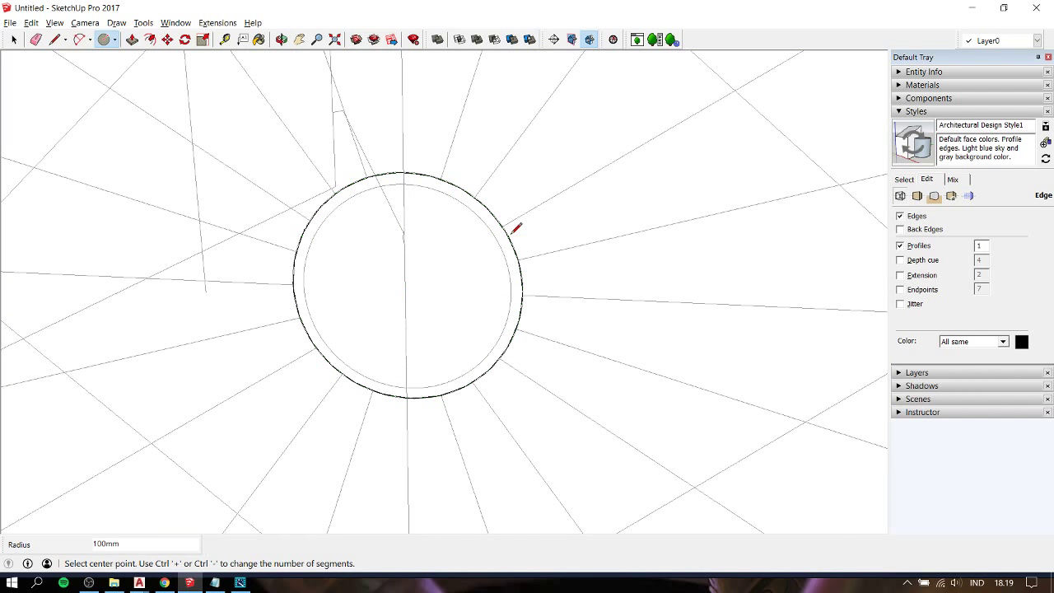
click(405, 288)
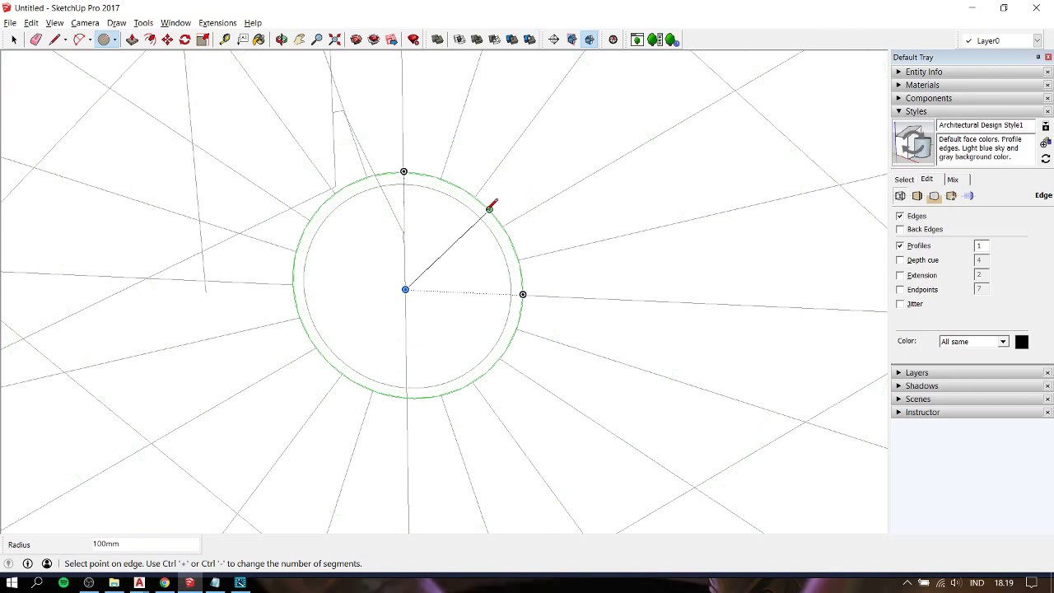
key(Escape)
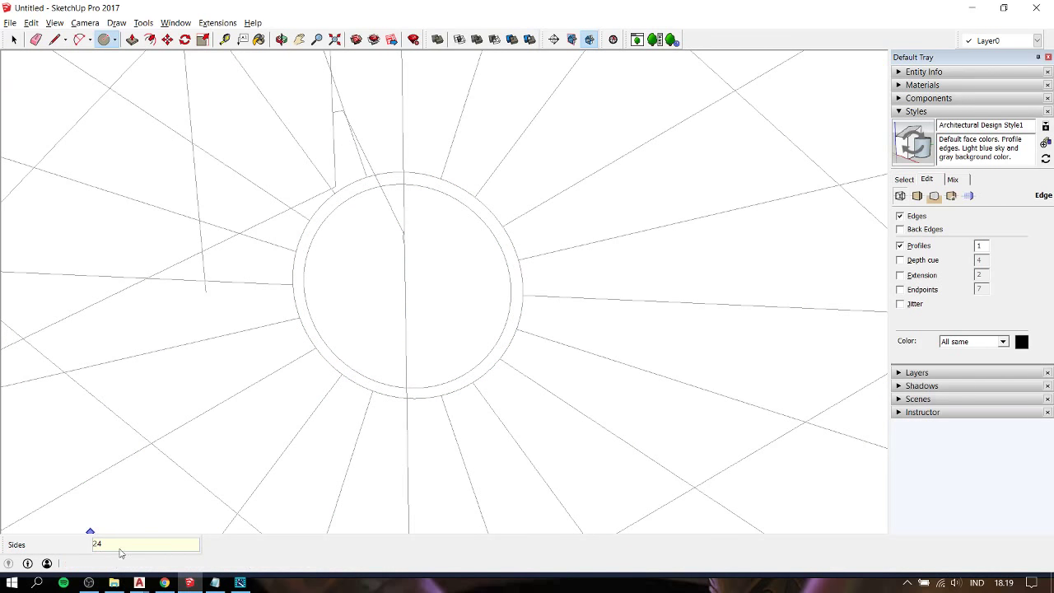
key(alt+Tab)
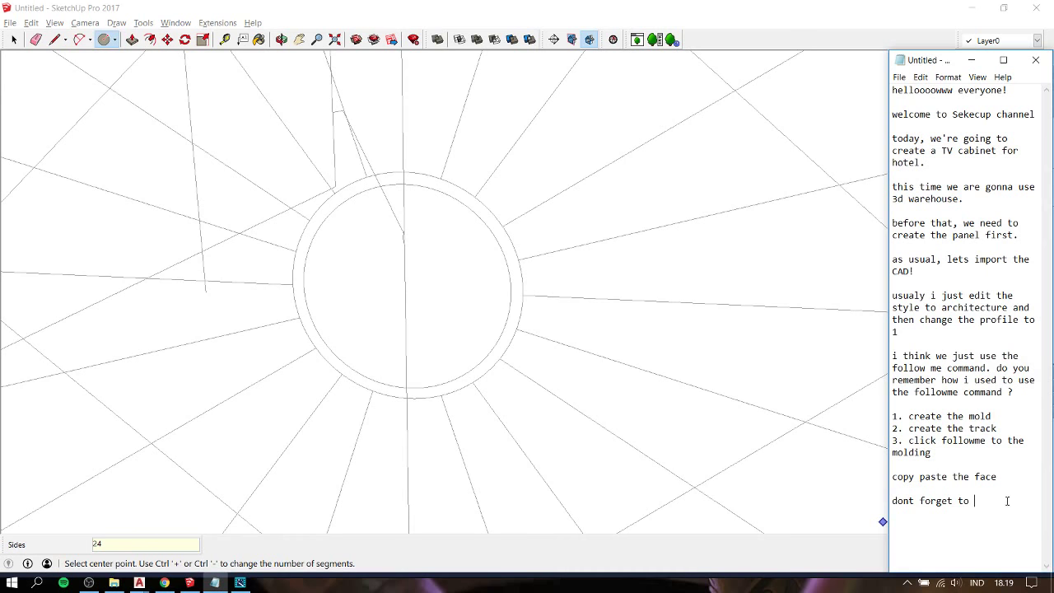
- Complete the note's last line to read 'dont forget to increase the sides' and return to SketchUp
text(increase the sides)
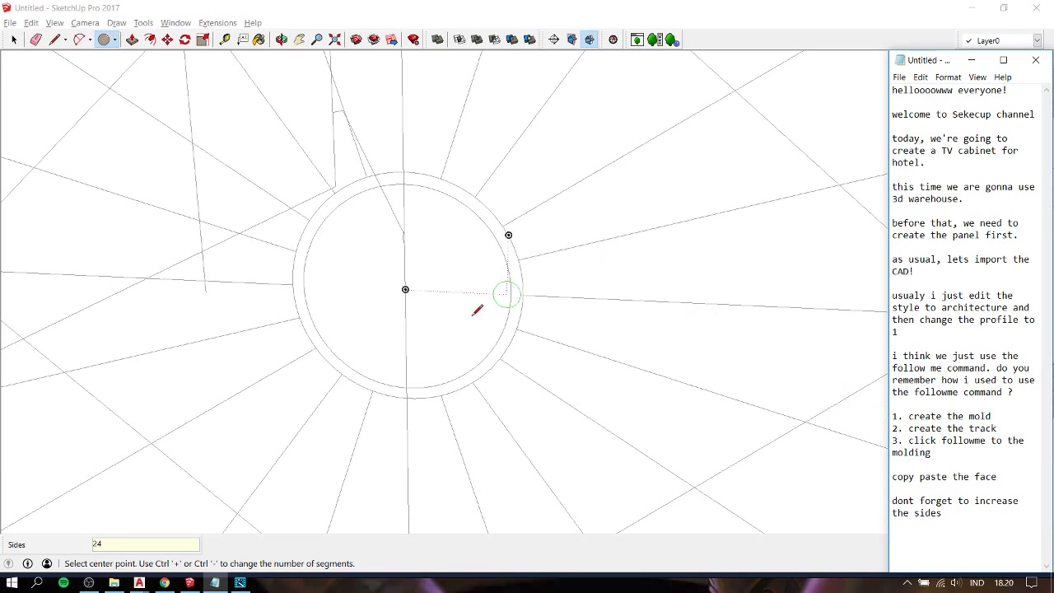
click(405, 289)
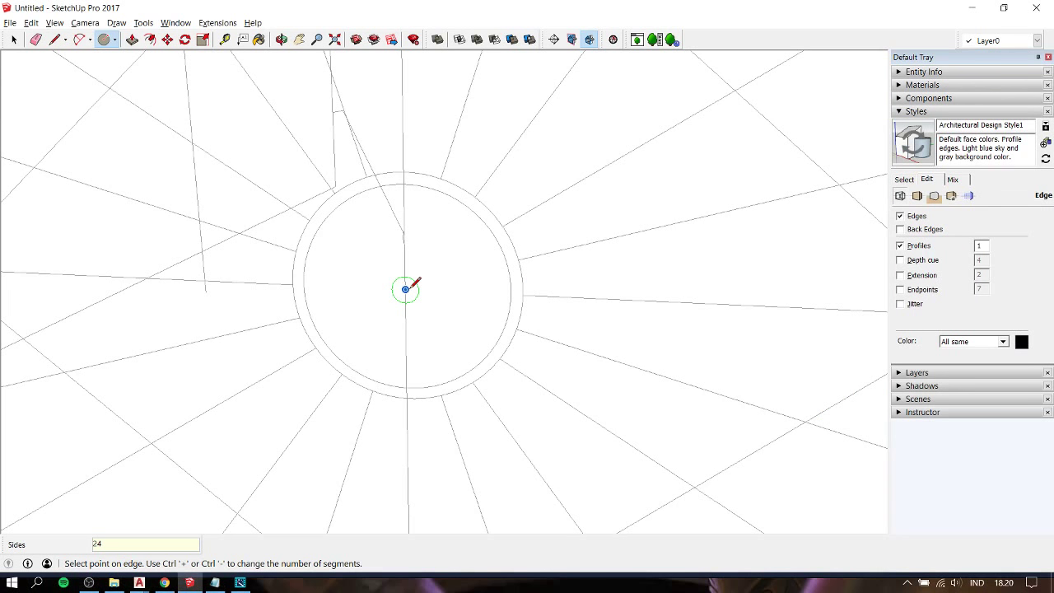
text(100)
- Draw a 100-sided circle at the disc centre and pull it out 20mm
key(Return)
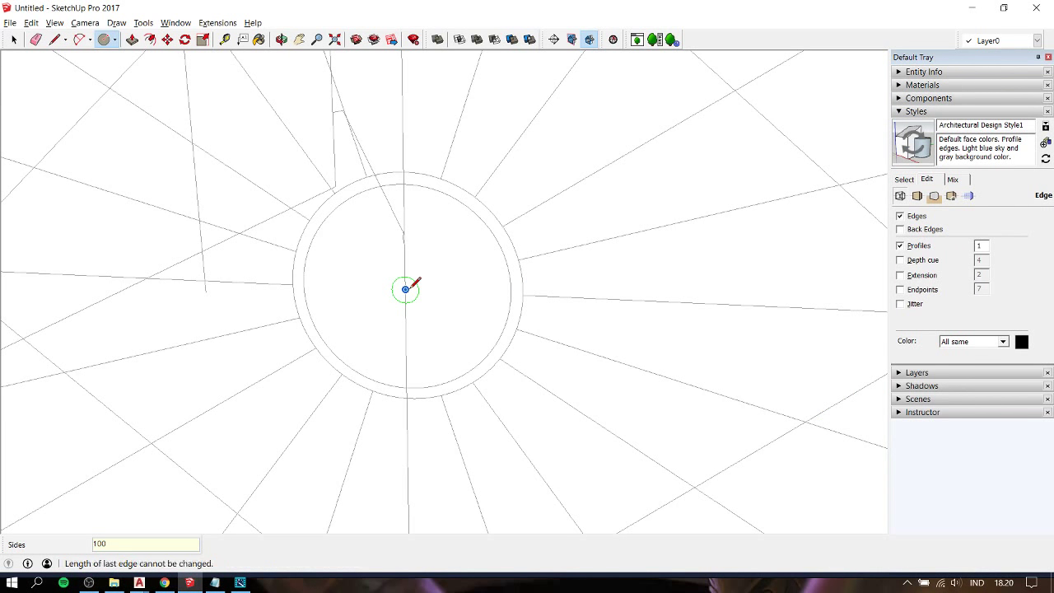
click(405, 289)
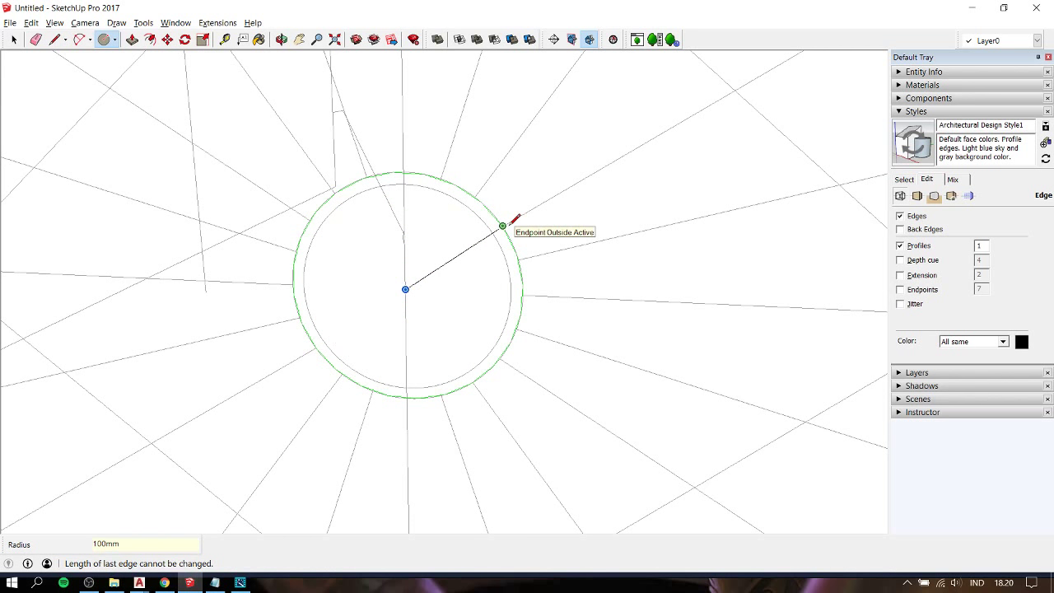
click(510, 220)
key(space)
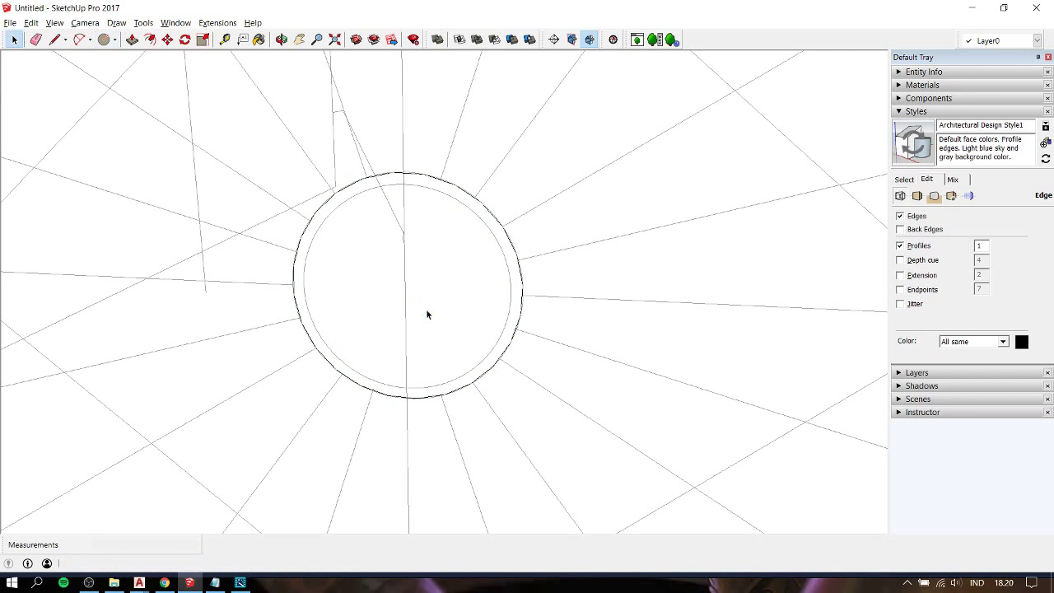
click(426, 308)
key(p)
click(425, 315)
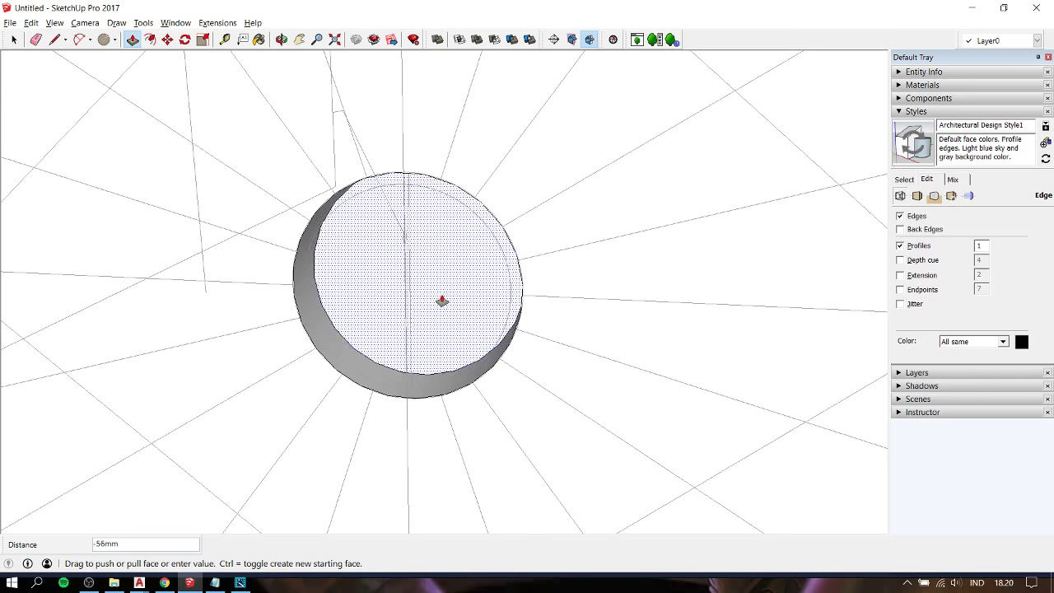
text(20)
key(Return)
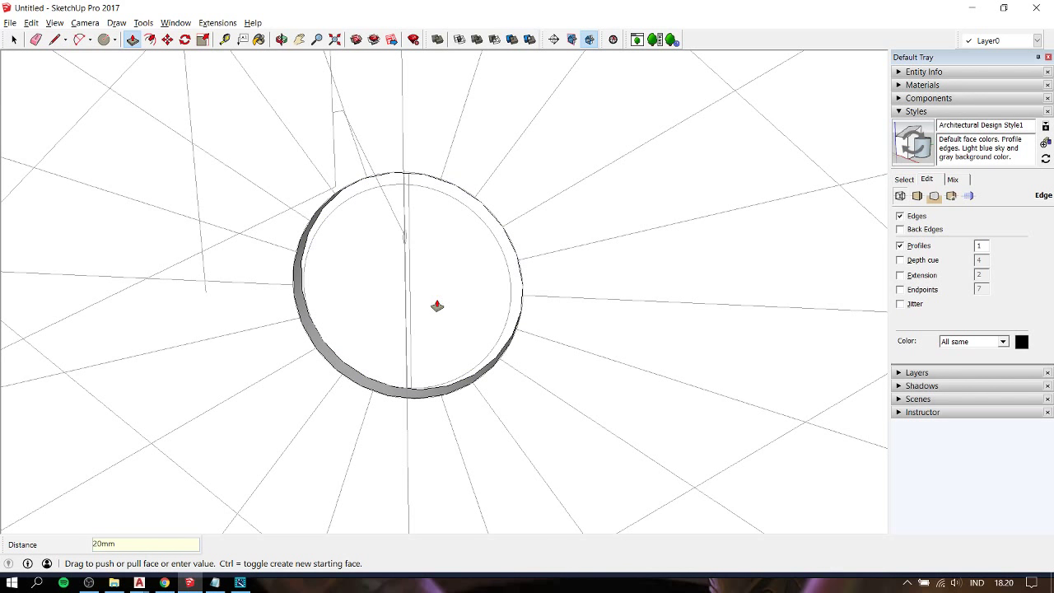
- Draw an outer circle and an inner circle just inside the rim, deleting the inner face to leave a ring
key(c)
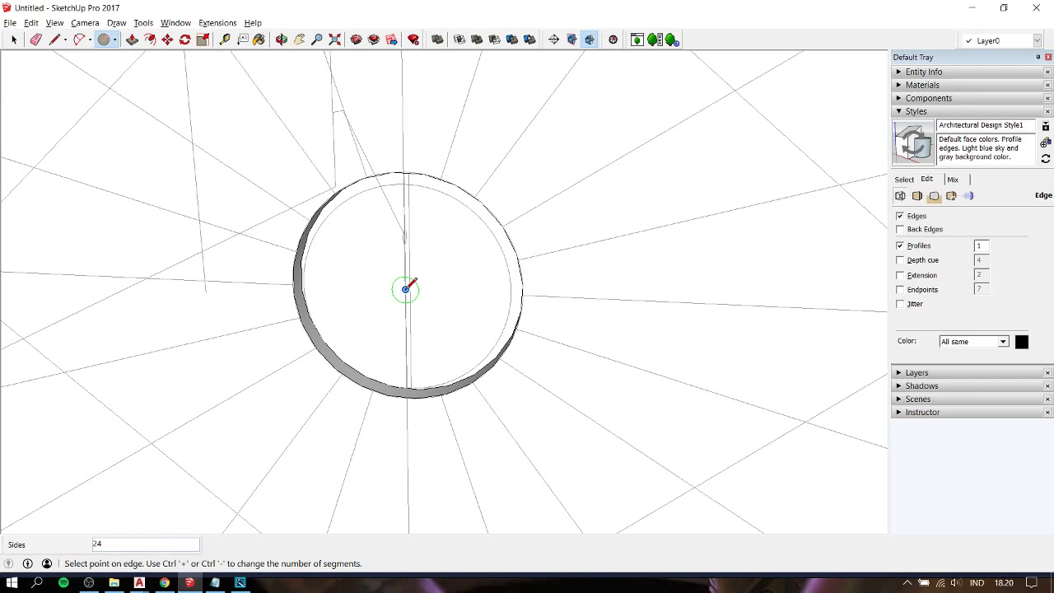
click(405, 288)
click(518, 241)
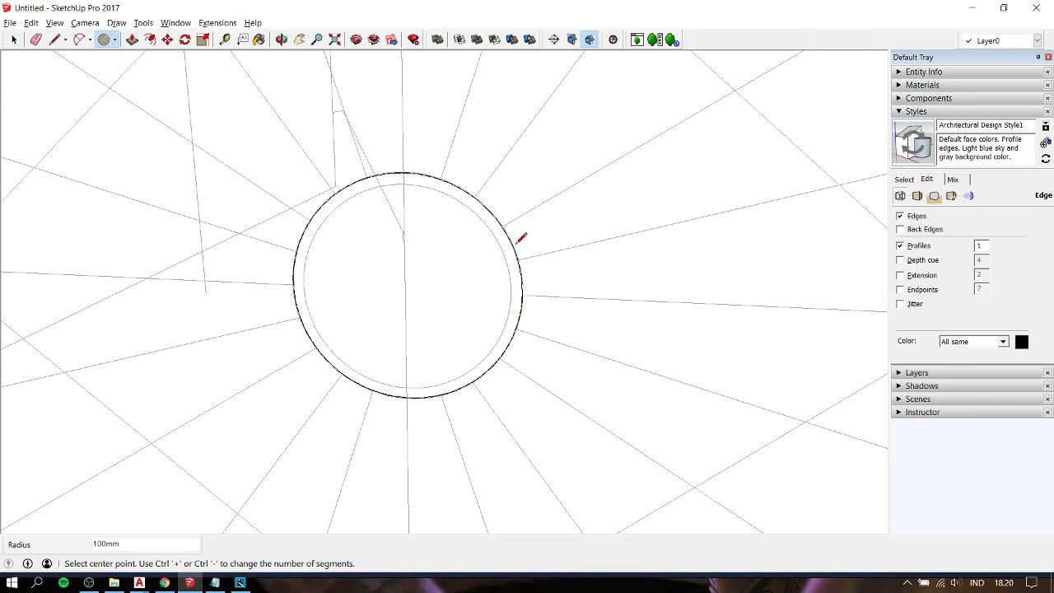
click(405, 289)
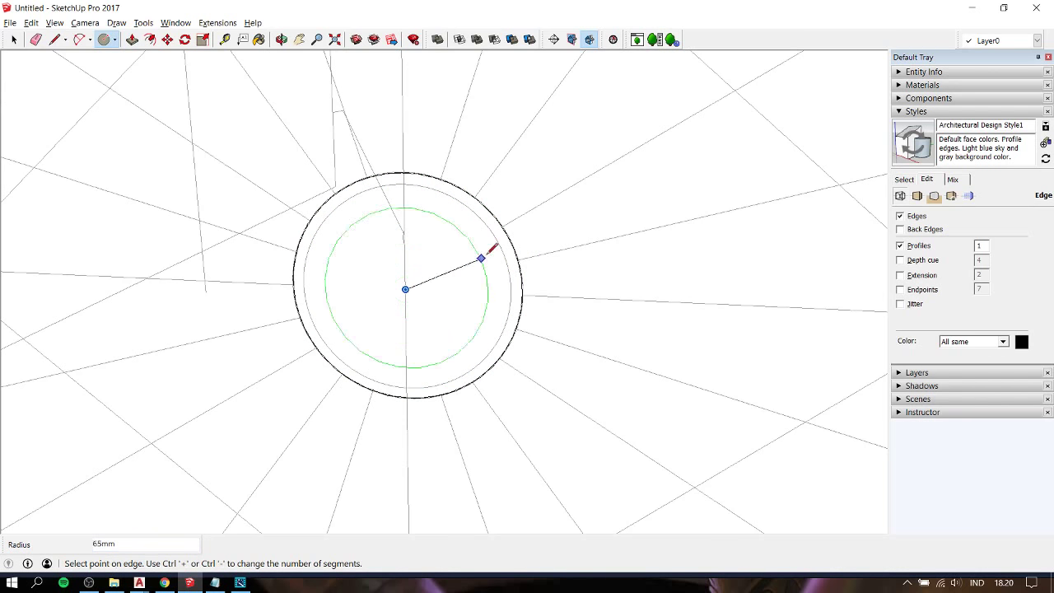
click(500, 247)
key(space)
click(455, 282)
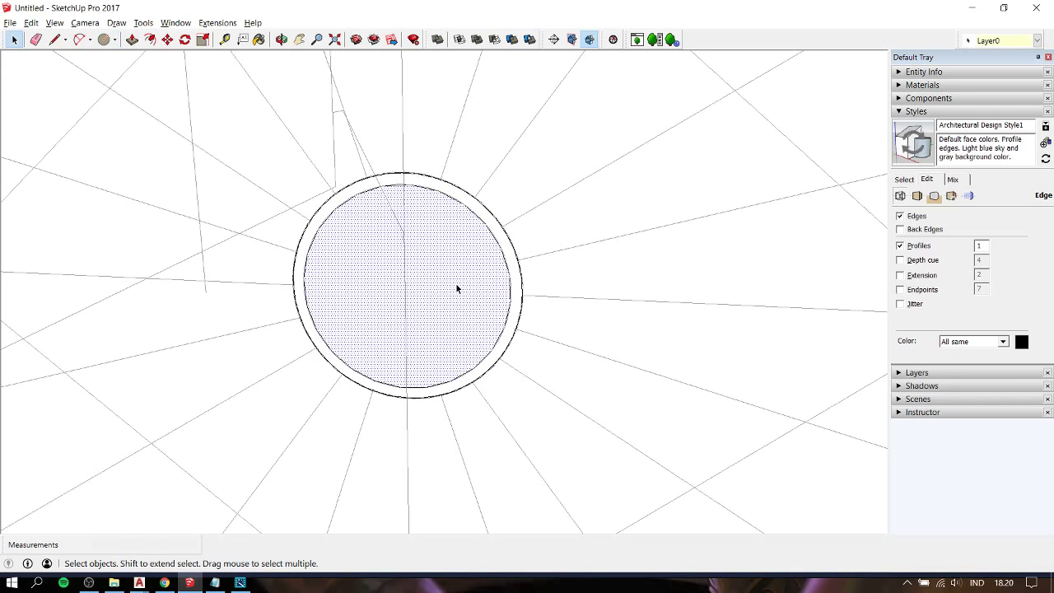
key(Delete)
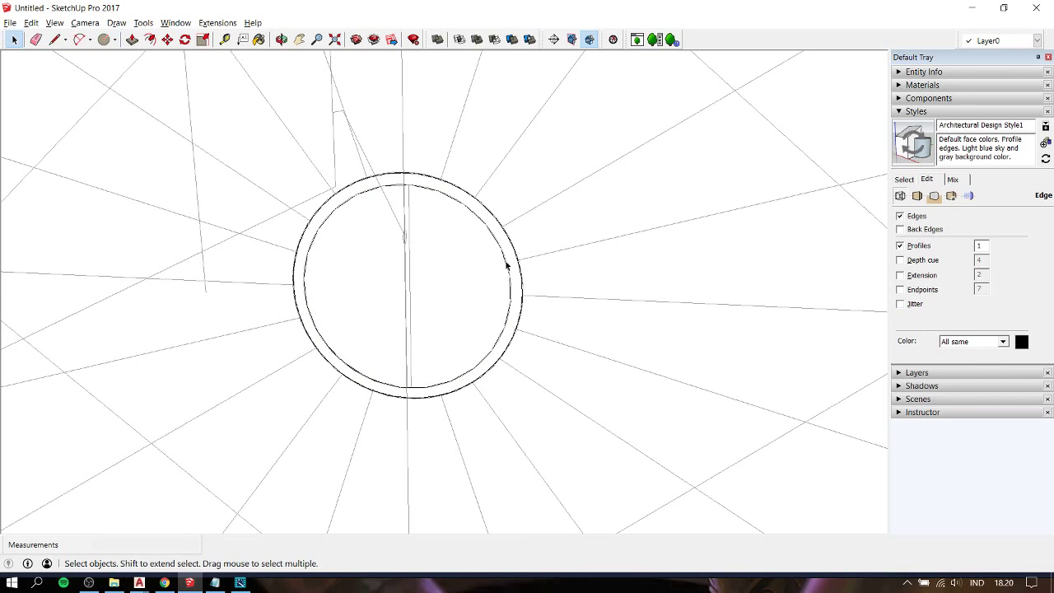
- Push/pull the ring face out to form a raised rim
key(p)
click(512, 262)
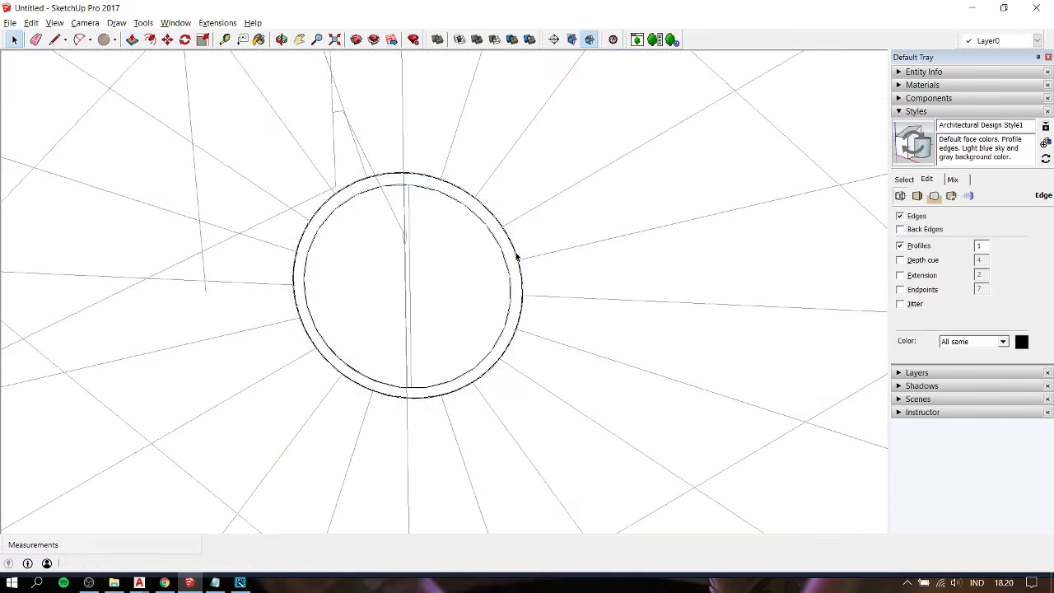
middle_drag(512, 262, 723, 220)
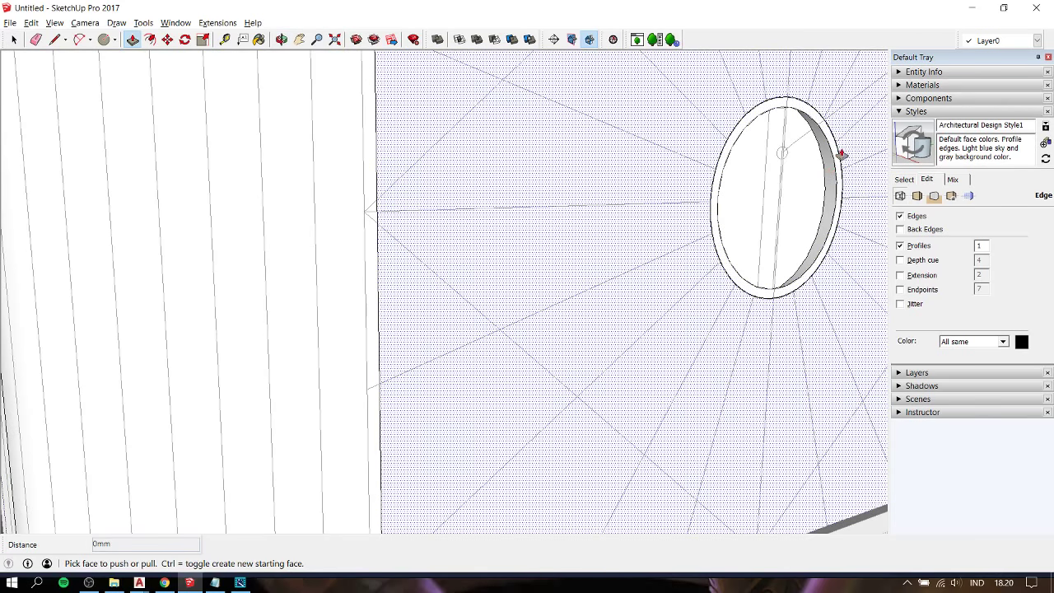
click(837, 155)
text(2)
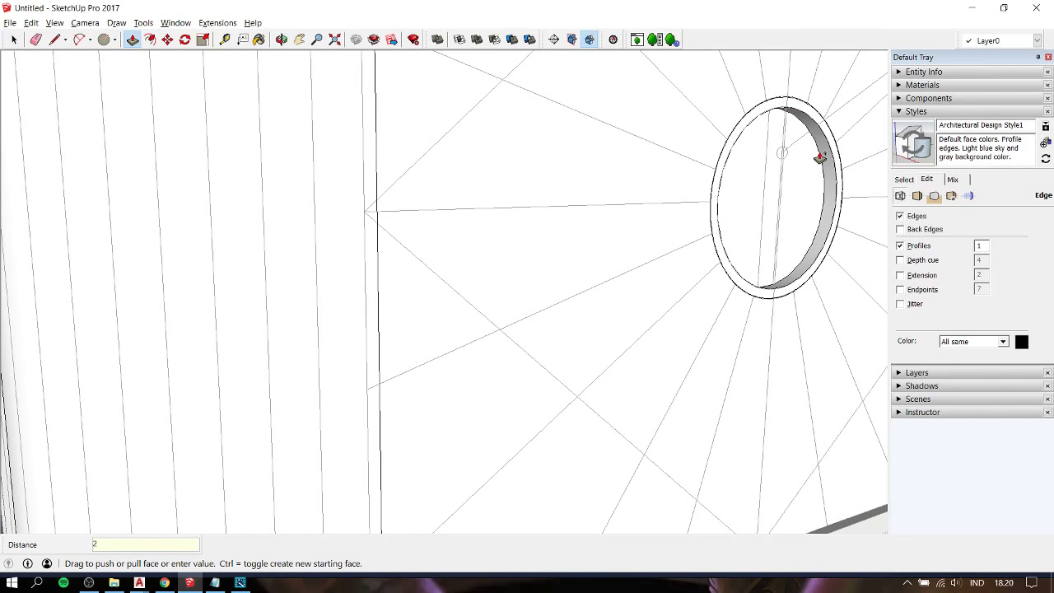
key(Return)
scroll(820, 158, up, 2)
- Reverse the ring's front face so it points outward and view it head-on
key(space)
click(818, 115)
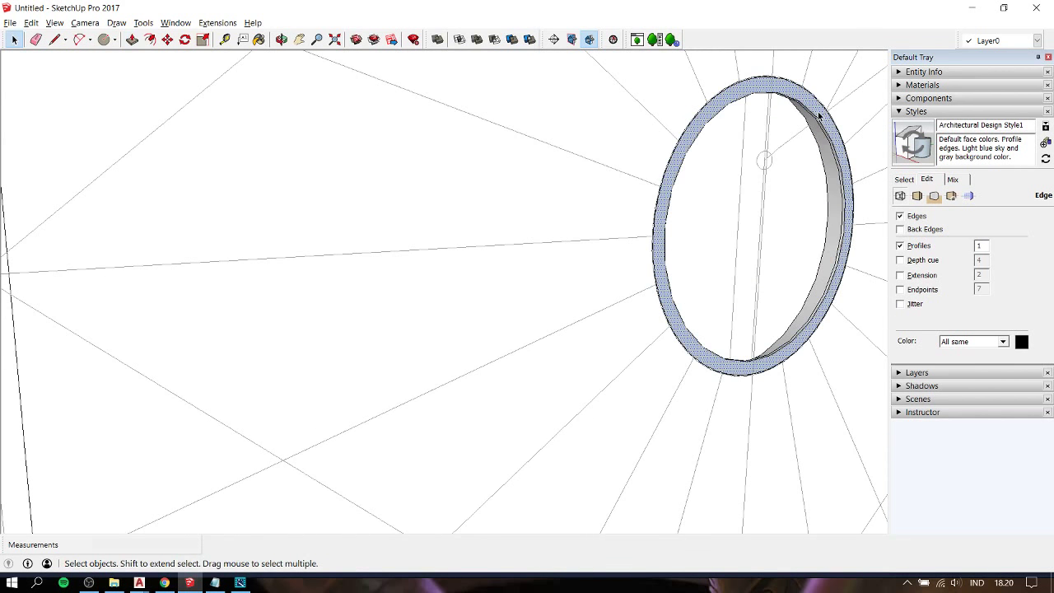
right_click(817, 115)
click(854, 229)
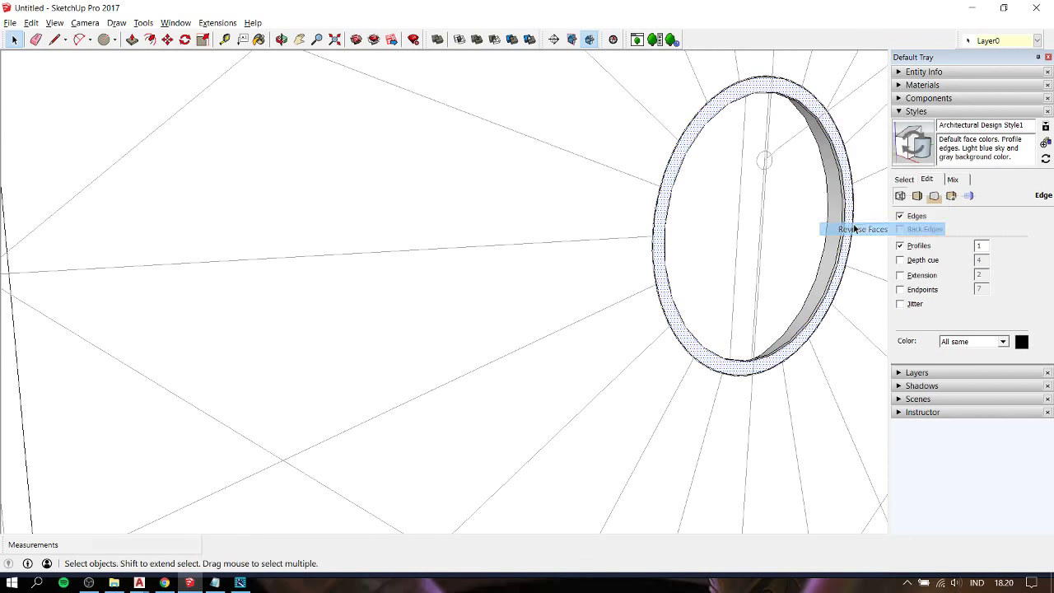
mouse_move(846, 229)
middle_down()
mouse_move(661, 310)
mouse_move(393, 205)
mouse_move(460, 143)
mouse_move(503, 203)
mouse_move(689, 308)
mouse_move(735, 308)
mouse_move(496, 325)
mouse_move(494, 263)
mouse_move(508, 294)
middle_up()
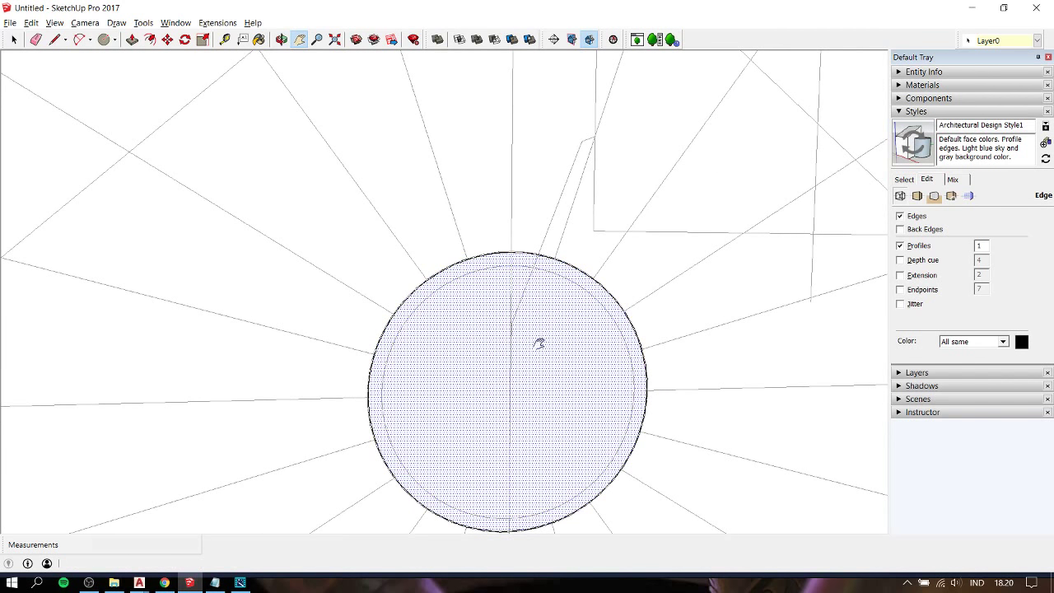
- Draw a 90mm-radius circle at the ring's centre and delete its face to open a hole
shift+middle_drag(432, 366, 466, 382)
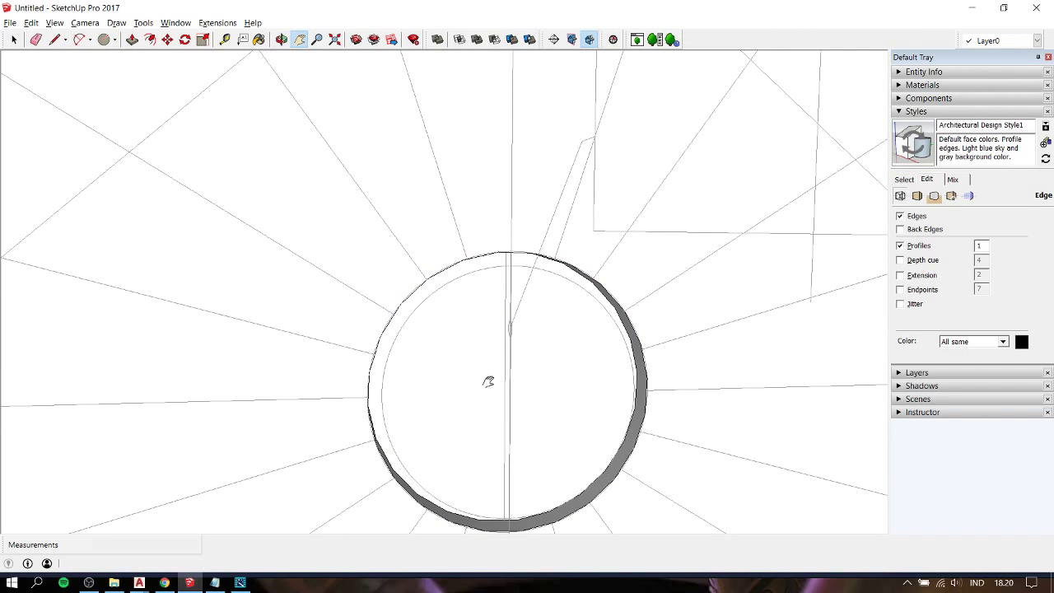
key(c)
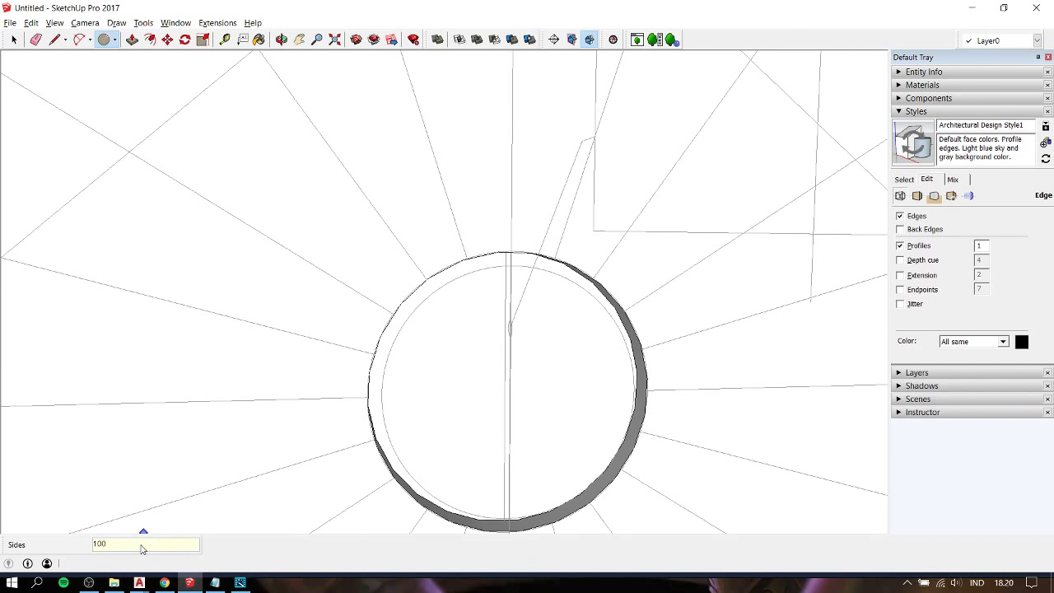
click(510, 393)
click(625, 301)
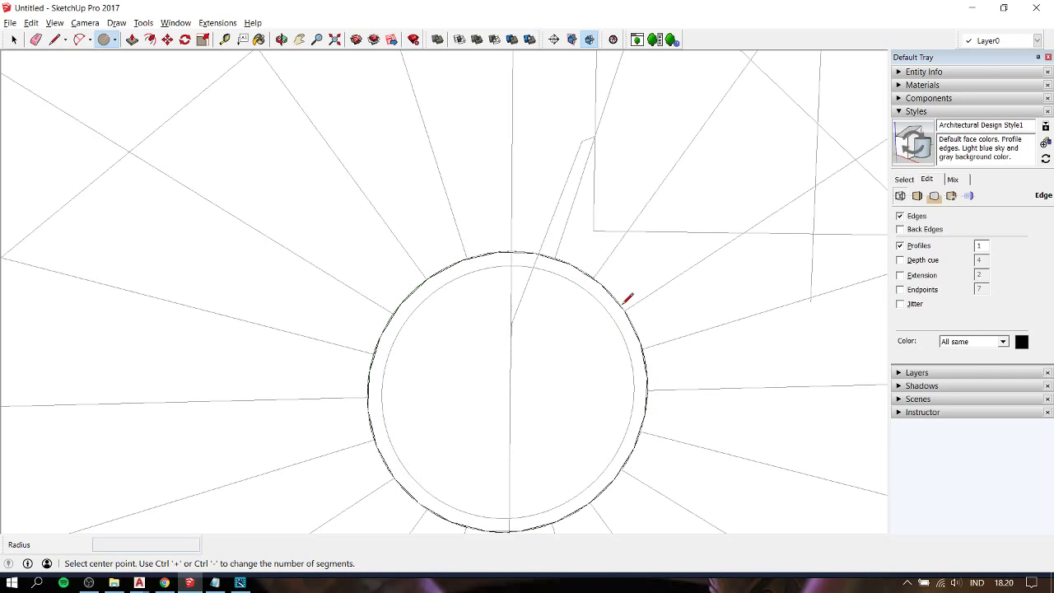
key(space)
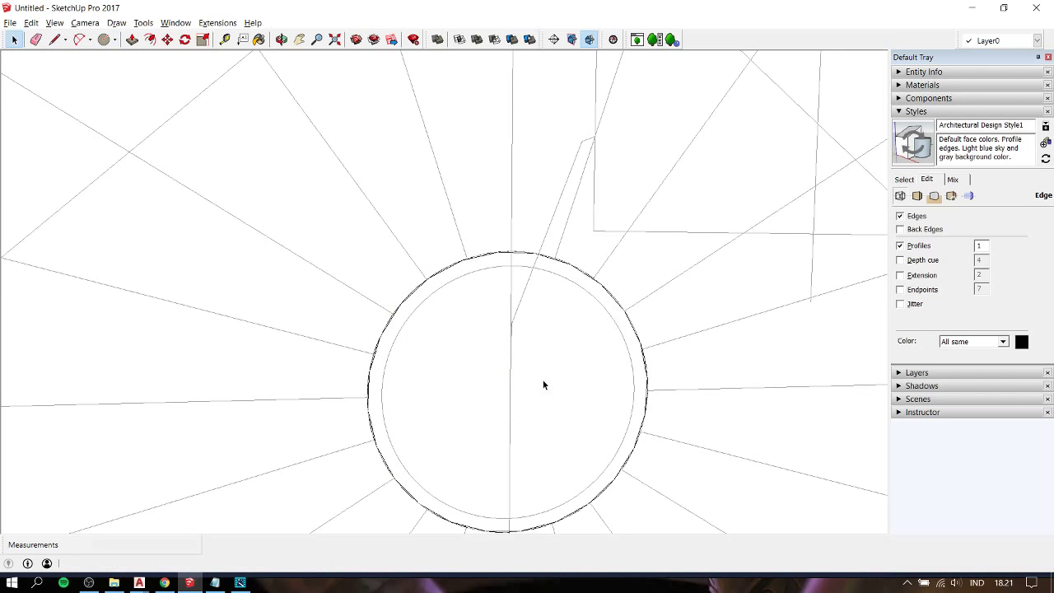
key(c)
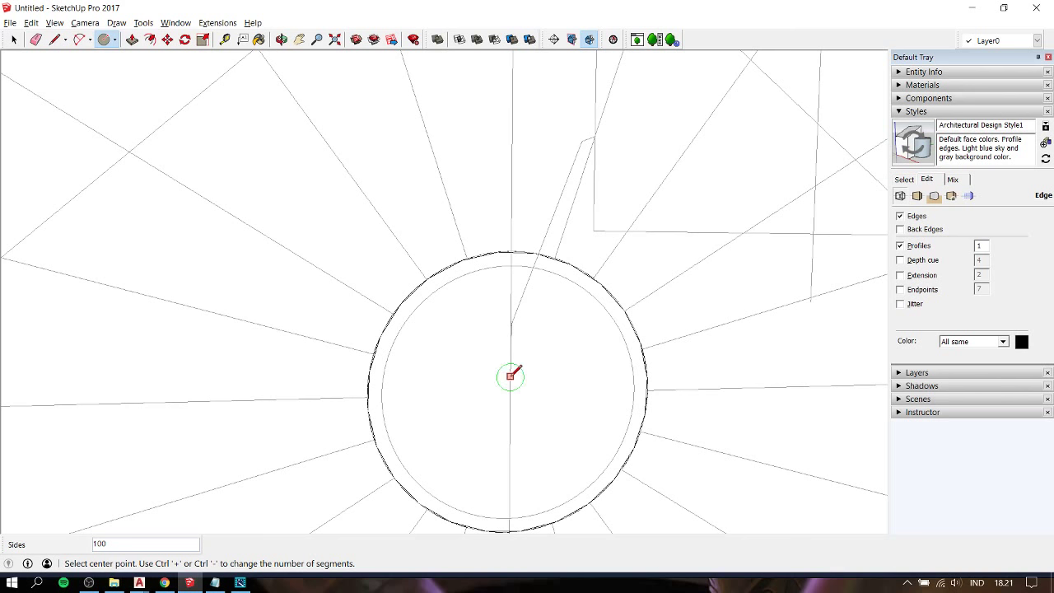
middle_drag(593, 388, 492, 342)
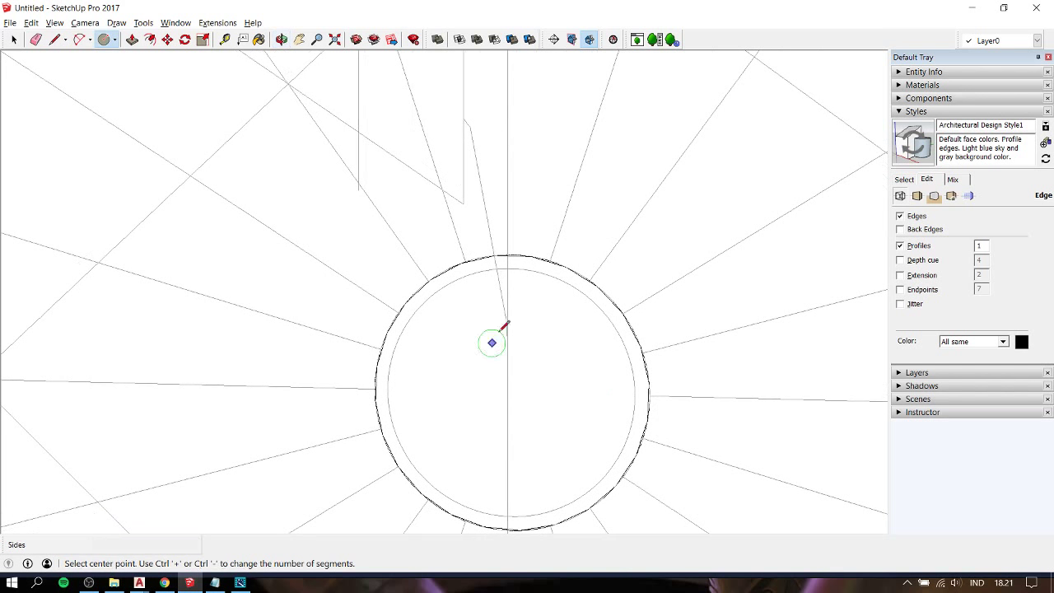
click(507, 391)
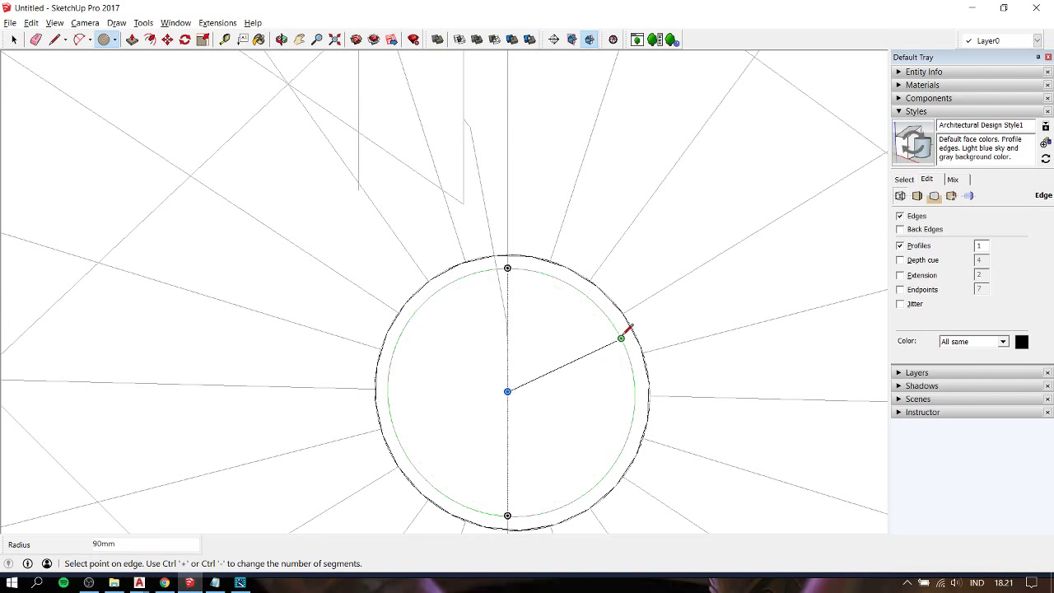
click(623, 336)
key(space)
click(567, 384)
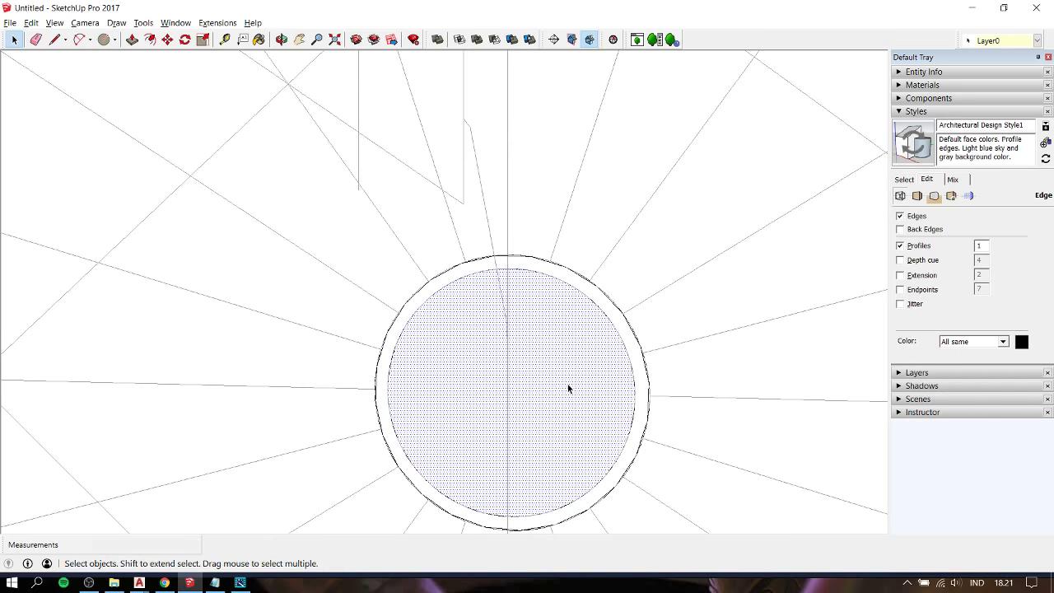
key(Delete)
- Extrude the ring into a thicker band and reverse its face outward
mouse_move(567, 384)
middle_down()
mouse_move(747, 332)
mouse_move(538, 381)
middle_up()
key(p)
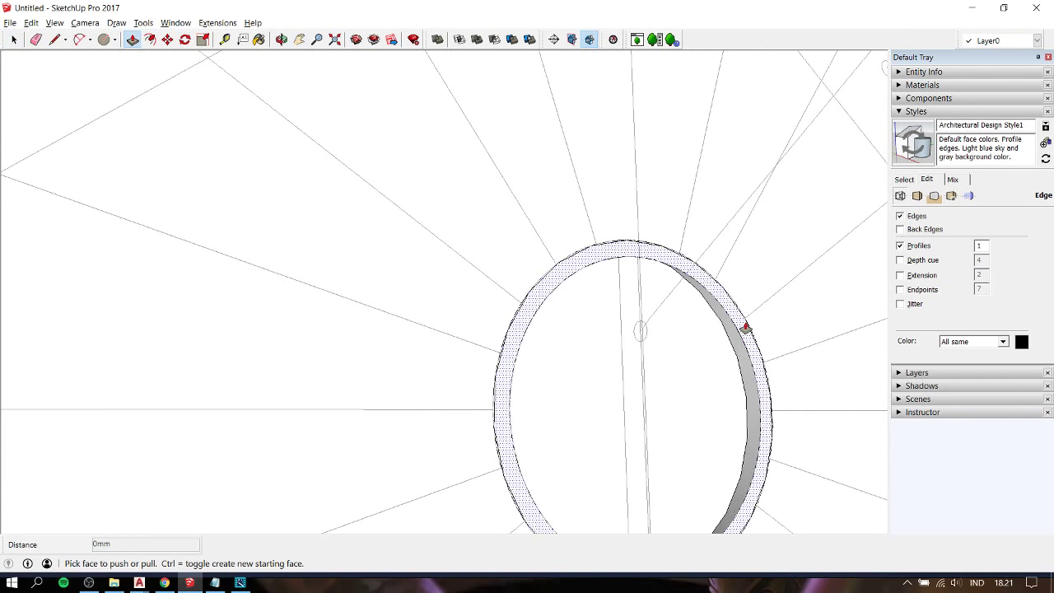
click(746, 324)
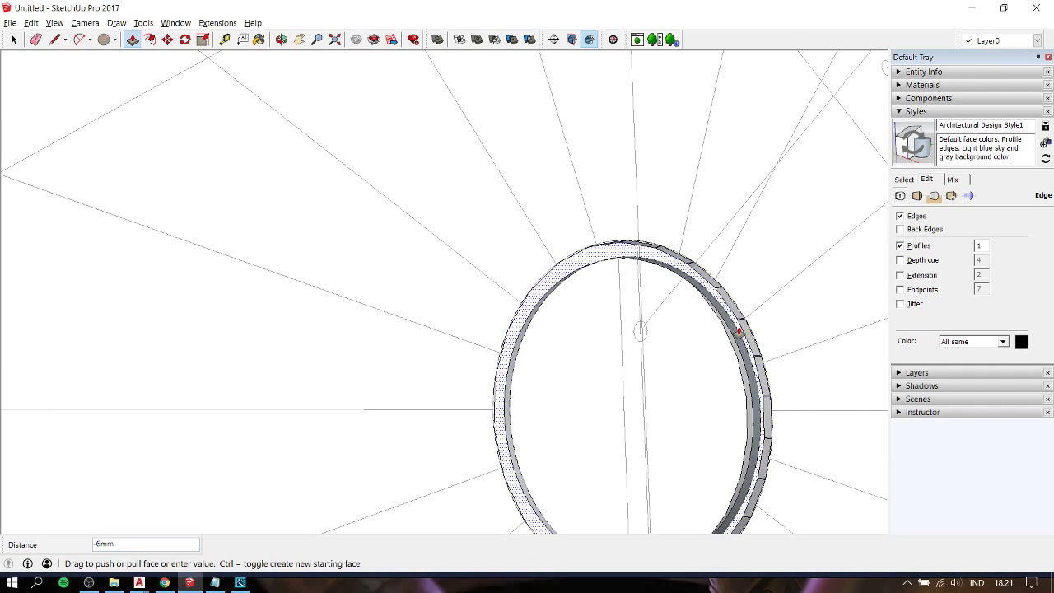
click(740, 331)
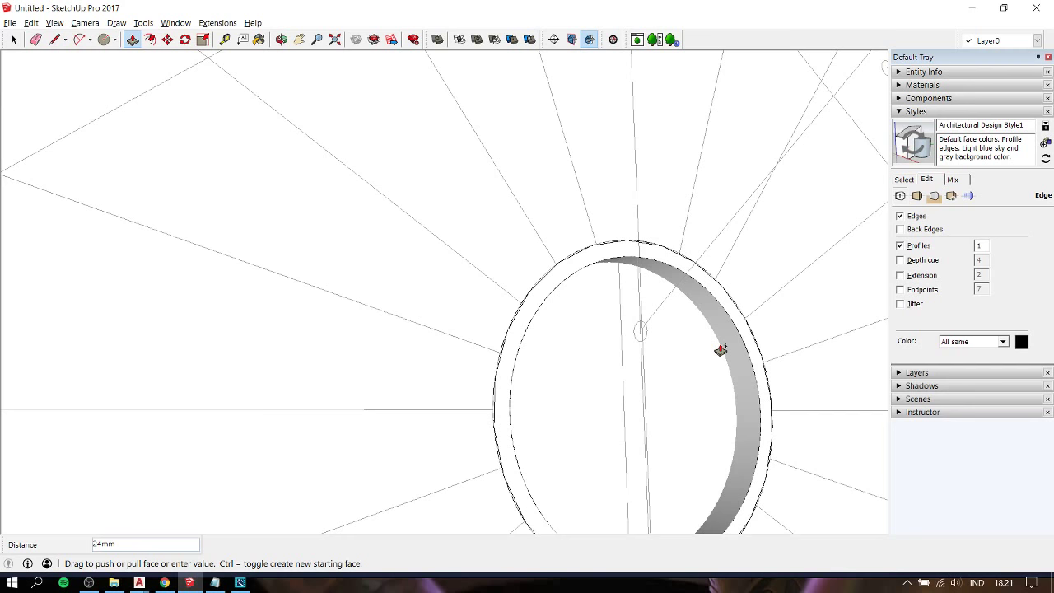
click(721, 350)
key(space)
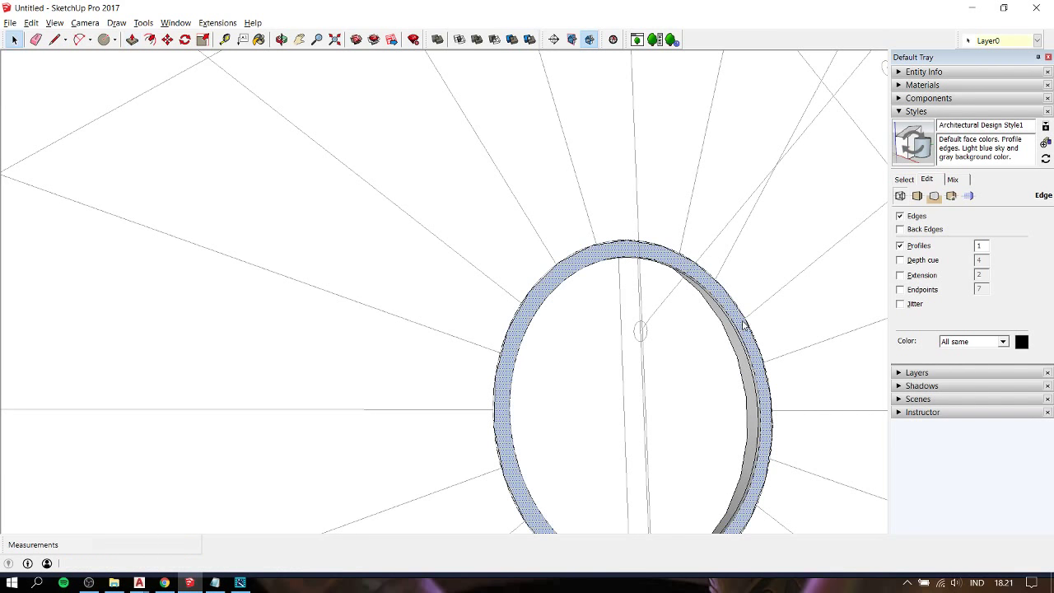
right_click(744, 322)
click(797, 443)
- From below the ring, reverse its inner face so it points outward
scroll(733, 321, up, 3)
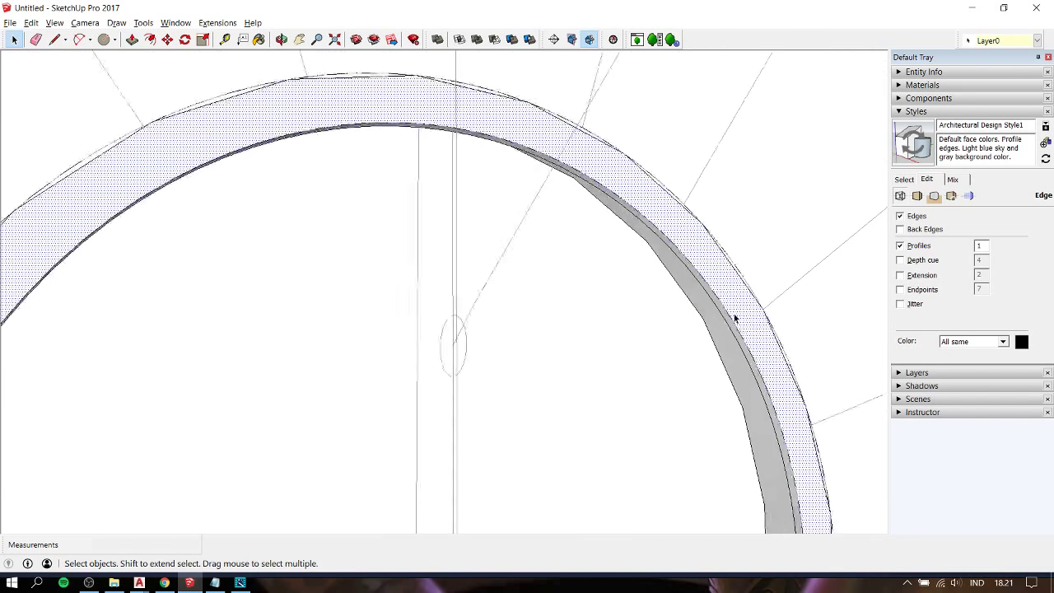
scroll(733, 313, up, 2)
mouse_move(734, 310)
middle_down()
mouse_move(1010, 289)
mouse_move(958, 315)
middle_up()
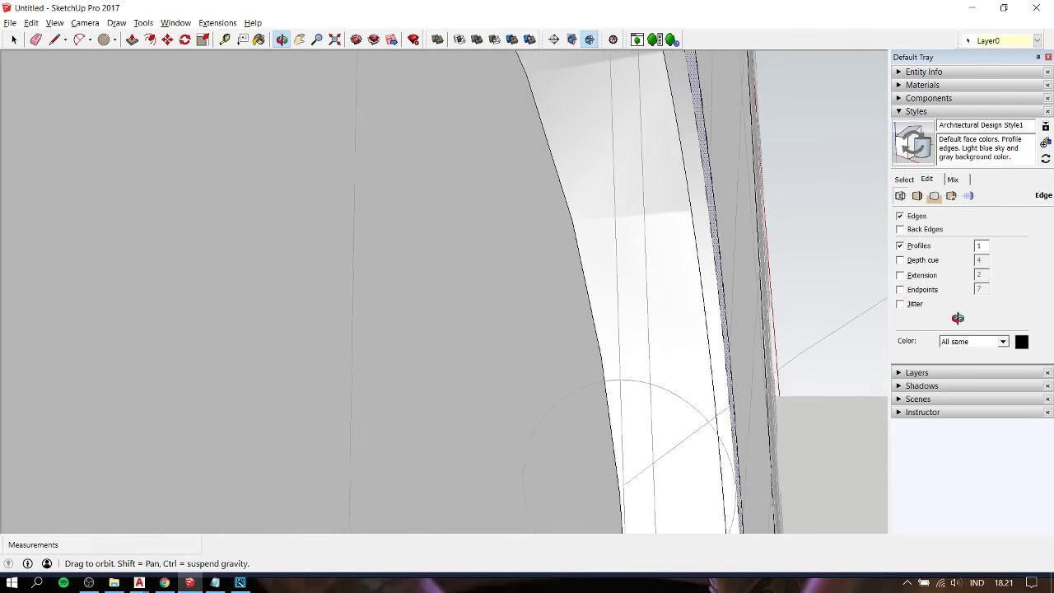
key(space)
scroll(691, 267, up, 2)
middle_drag(706, 270, 819, 376)
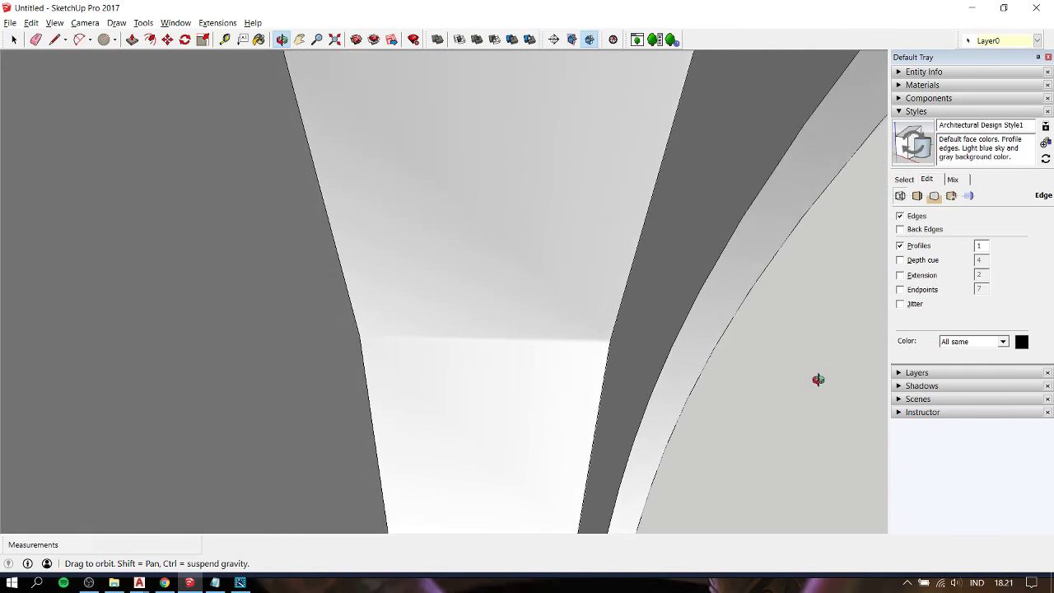
right_click(704, 275)
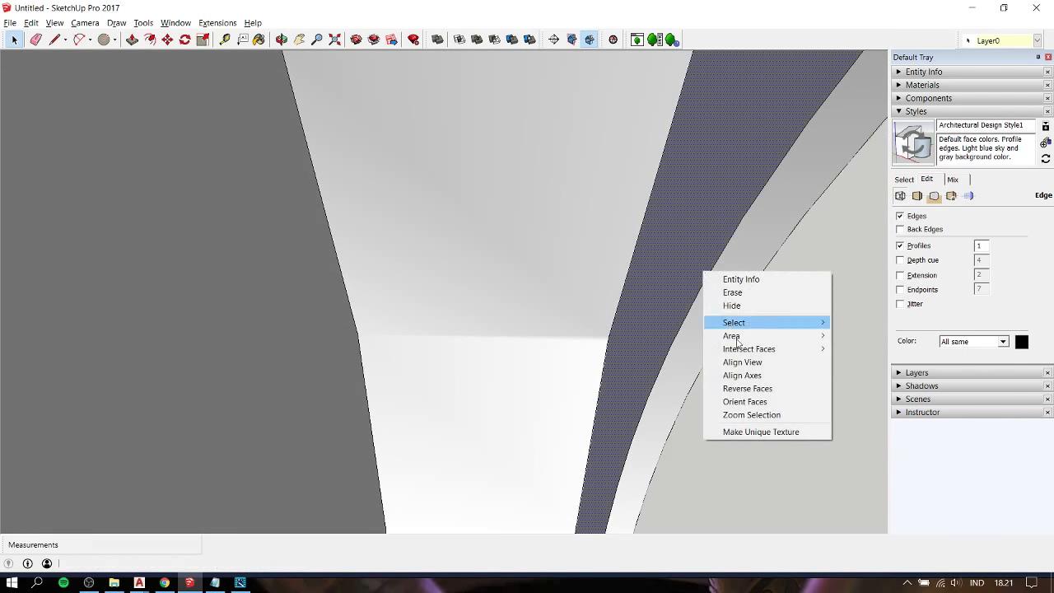
click(761, 385)
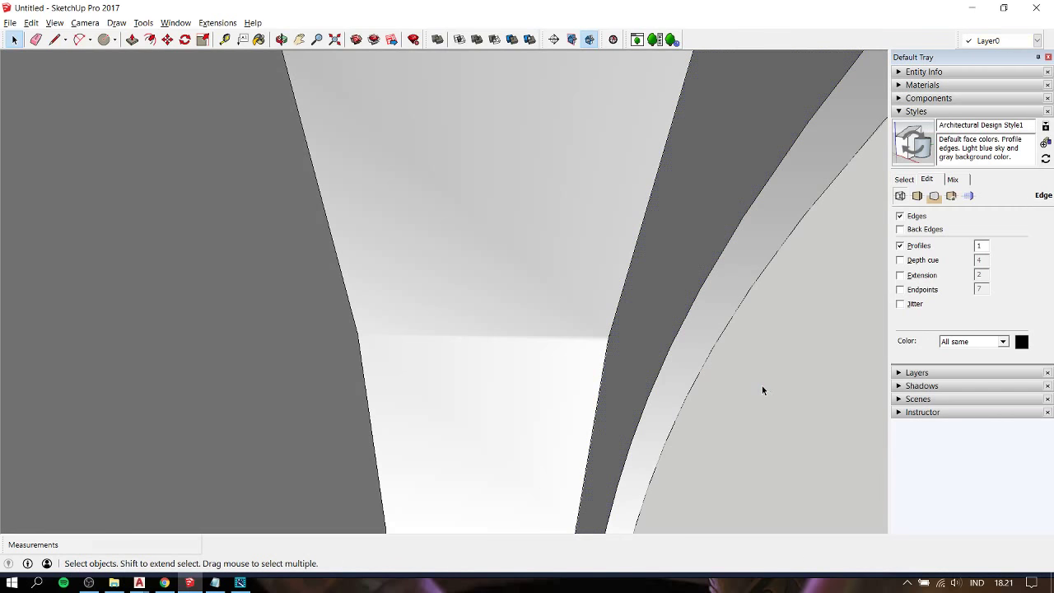
- Zoom out and centre the view on the whole cabinet panel with the ring
middle_drag(761, 386, 337, 268)
scroll(340, 267, down, 5)
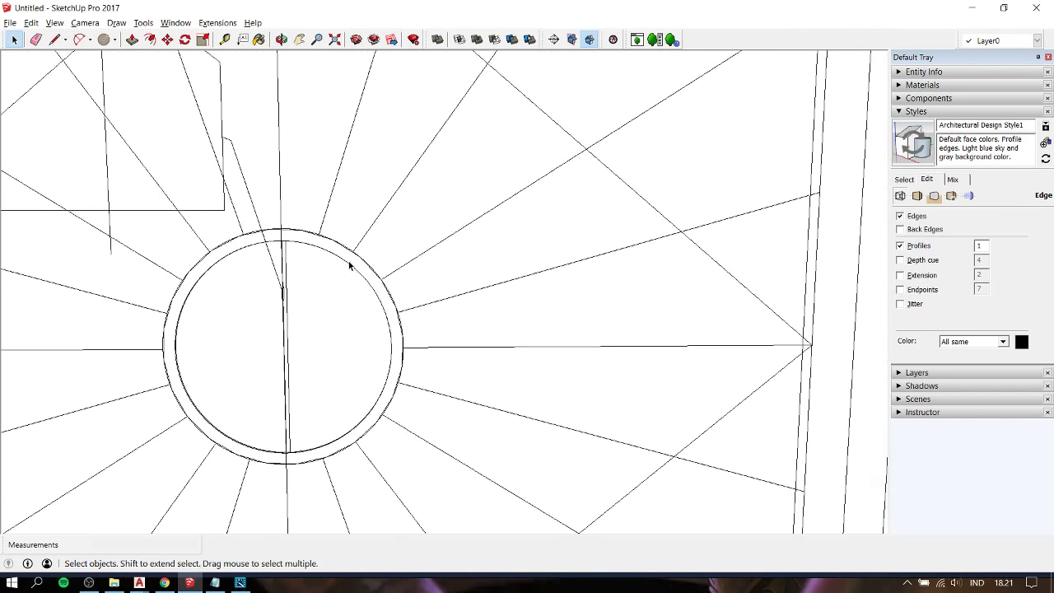
scroll(351, 262, down, 3)
shift+middle_drag(353, 261, 496, 266)
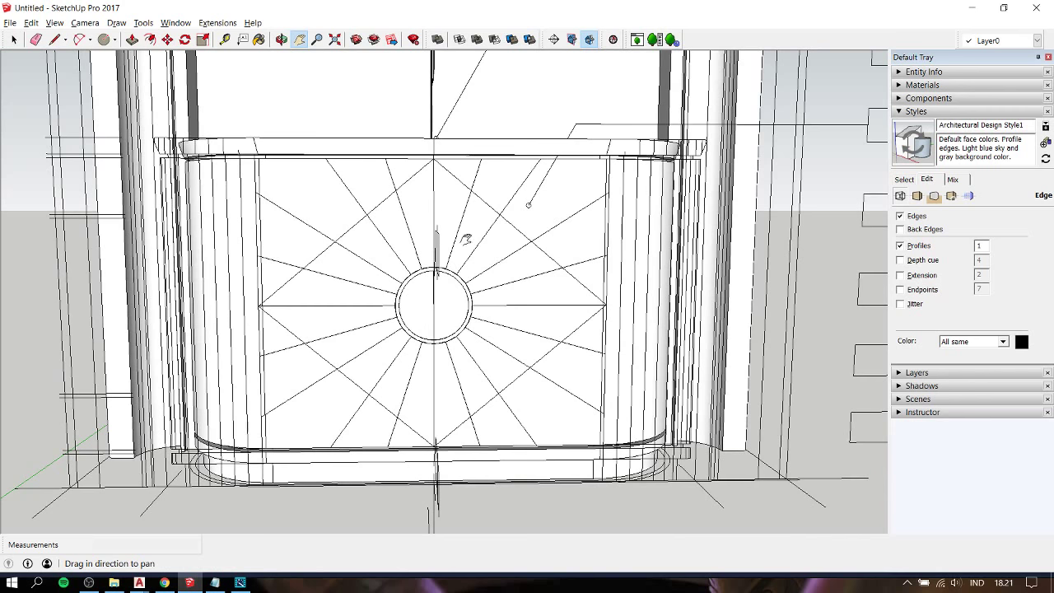
scroll(466, 238, up, 1)
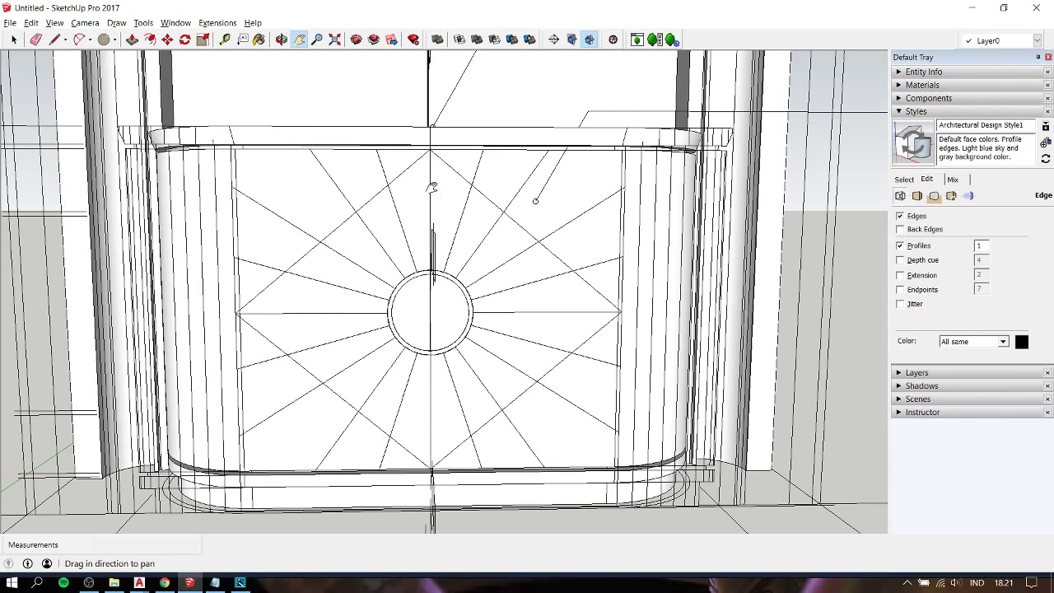
- Inside the panel group, draw a vertical line from the panel's top midpoint to its bottom midpoint
key(l)
key(space)
double_click(451, 185)
key(l)
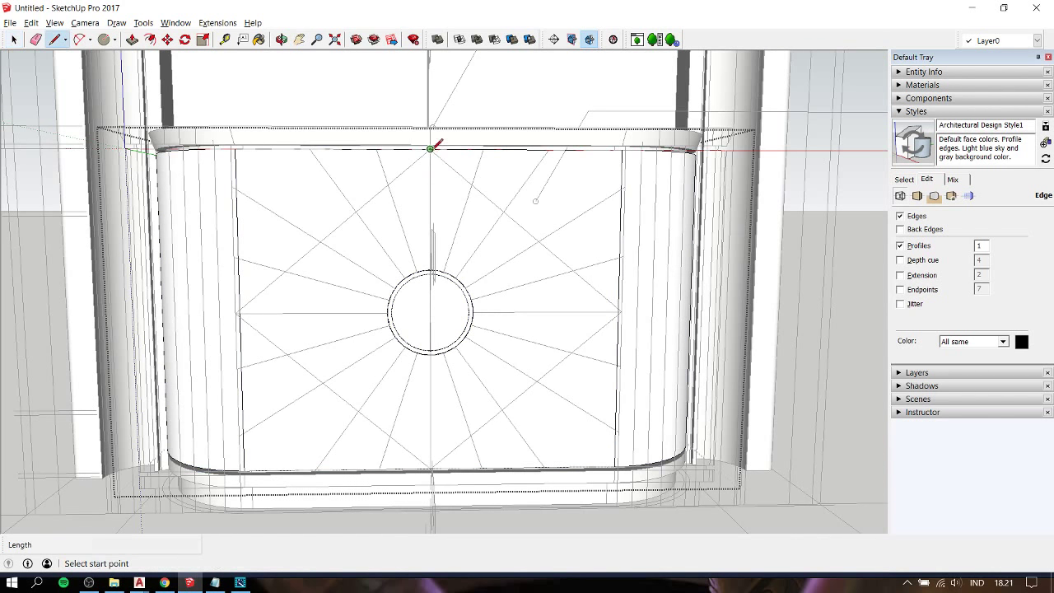
click(430, 149)
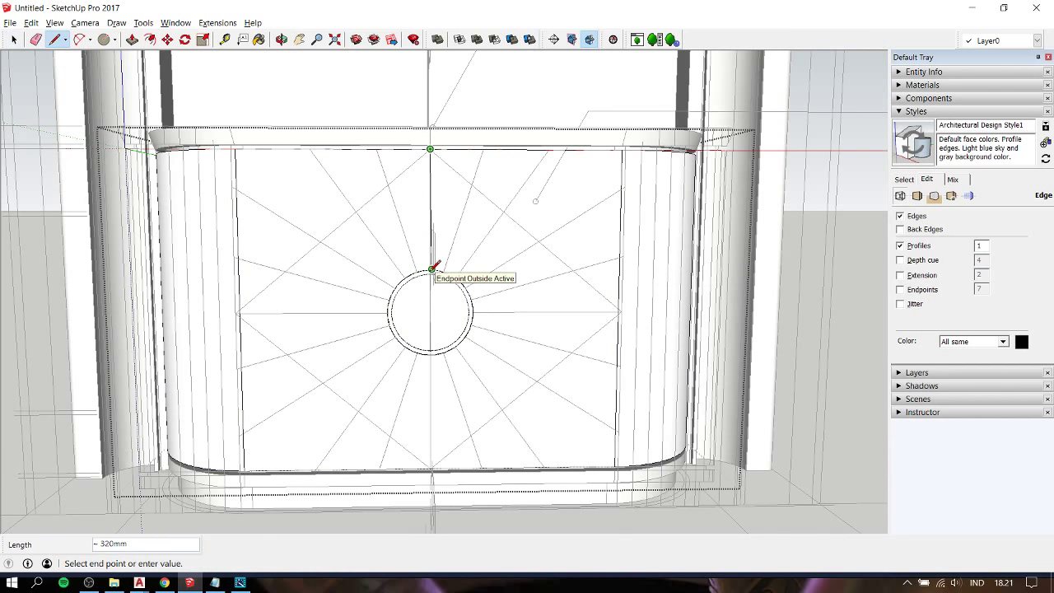
scroll(432, 268, up, 2)
scroll(429, 265, down, 2)
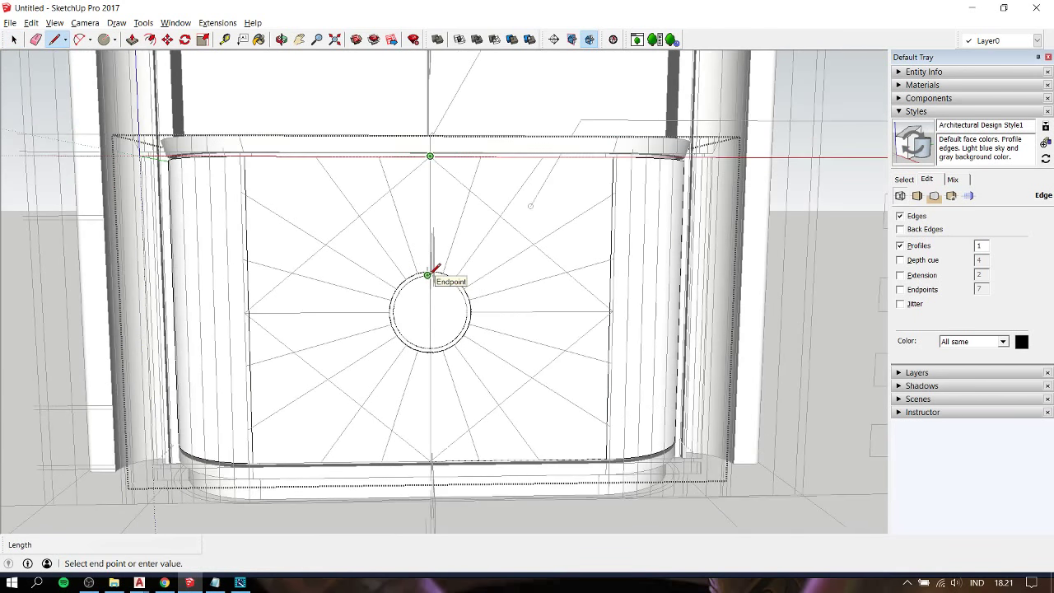
click(431, 460)
- Delete the middle circle face to open a circular hole in the panel
key(space)
click(447, 322)
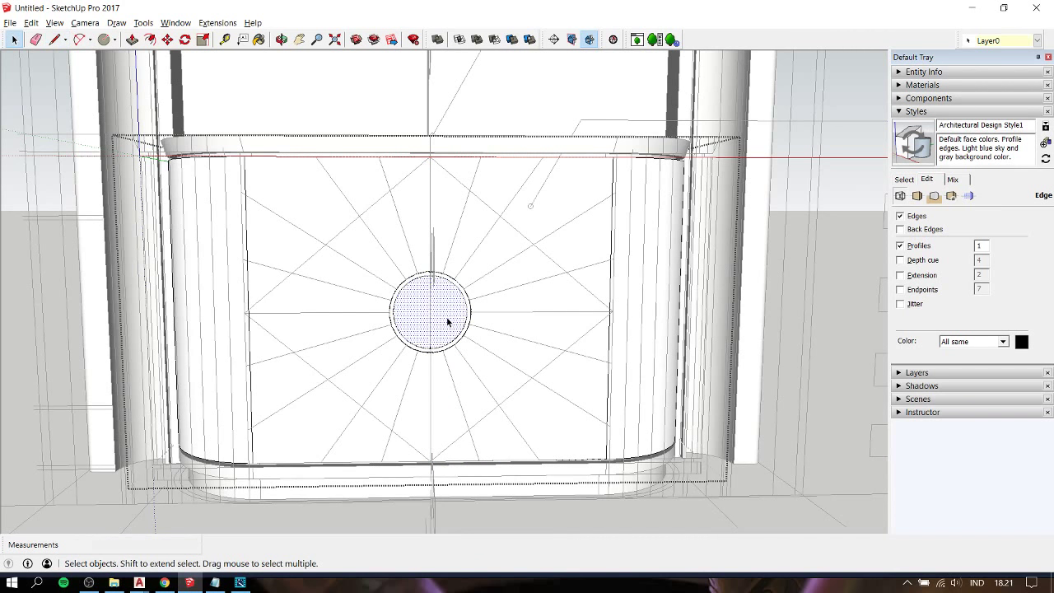
key(Delete)
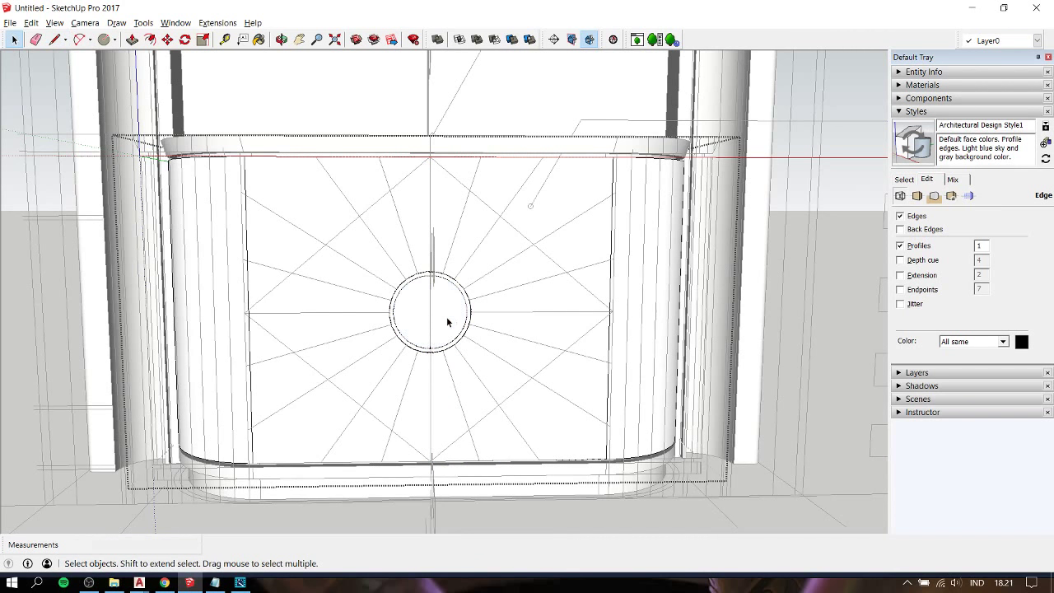
scroll(446, 316, up, 4)
middle_drag(446, 316, 704, 265)
scroll(721, 224, up, 2)
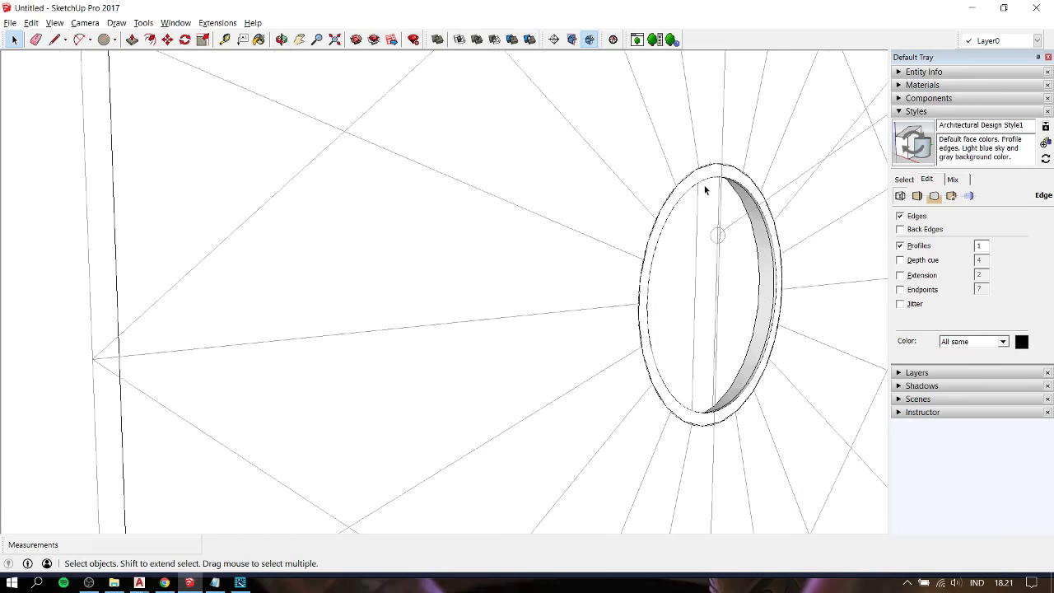
- Draw a vertical line from the top of the ring up to the panel's top edge
click(722, 148)
middle_drag(736, 144, 494, 176)
key(l)
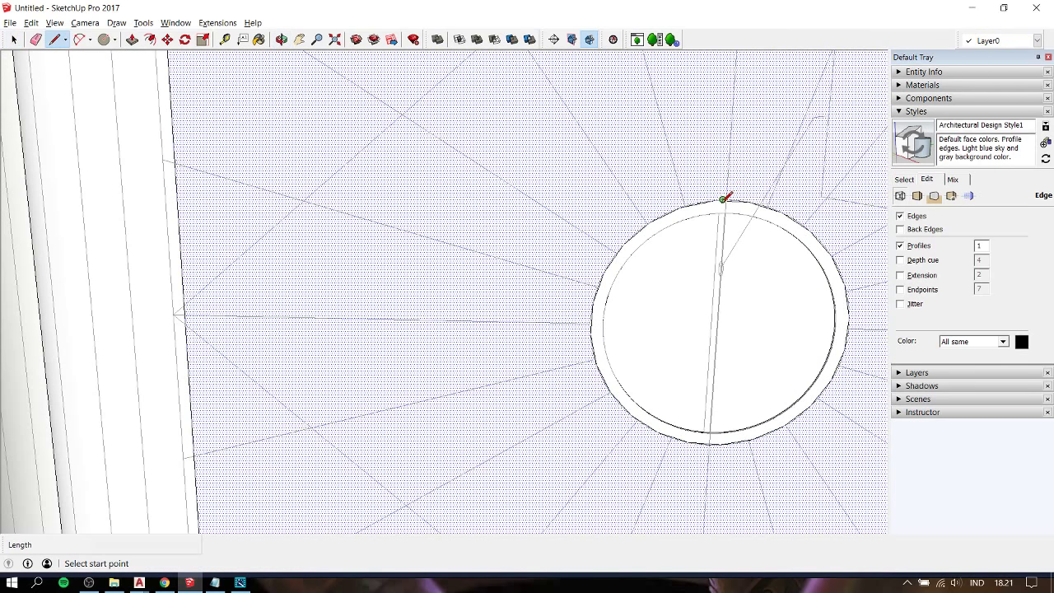
click(724, 199)
scroll(725, 197, down, 3)
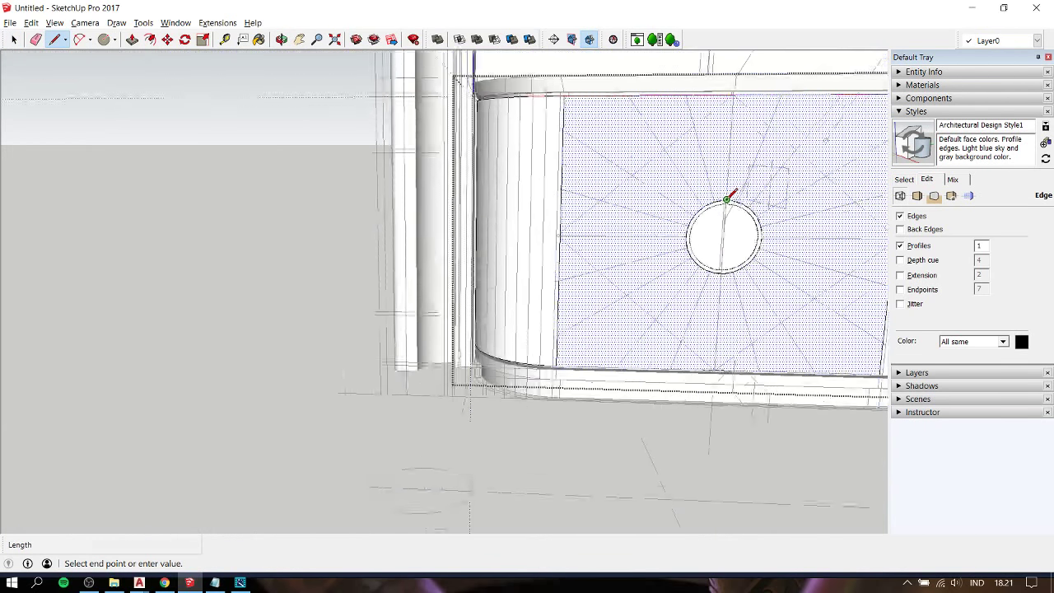
scroll(731, 192, down, 1)
scroll(731, 194, up, 1)
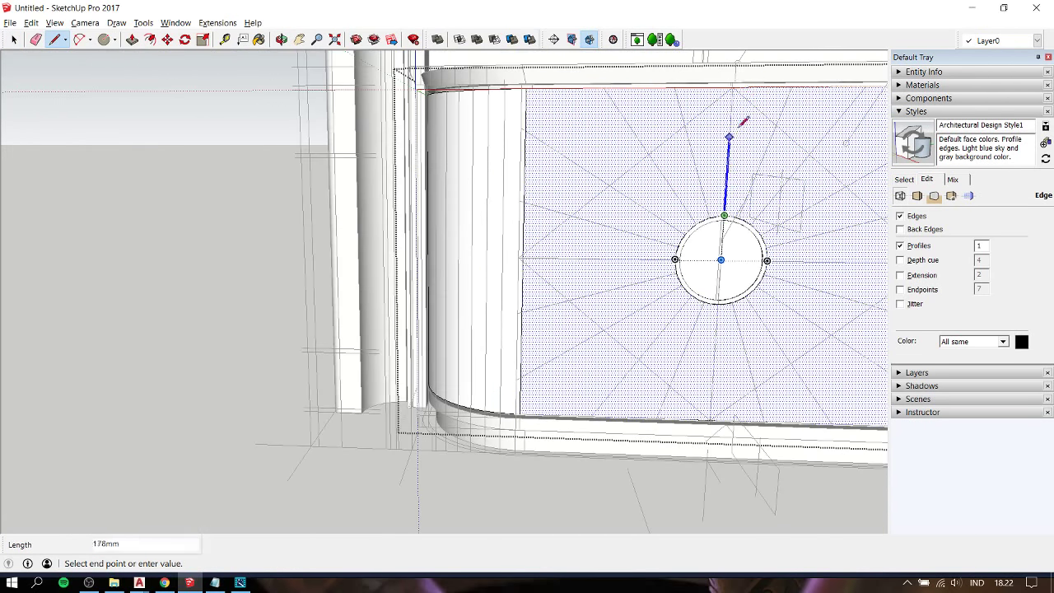
click(734, 86)
key(space)
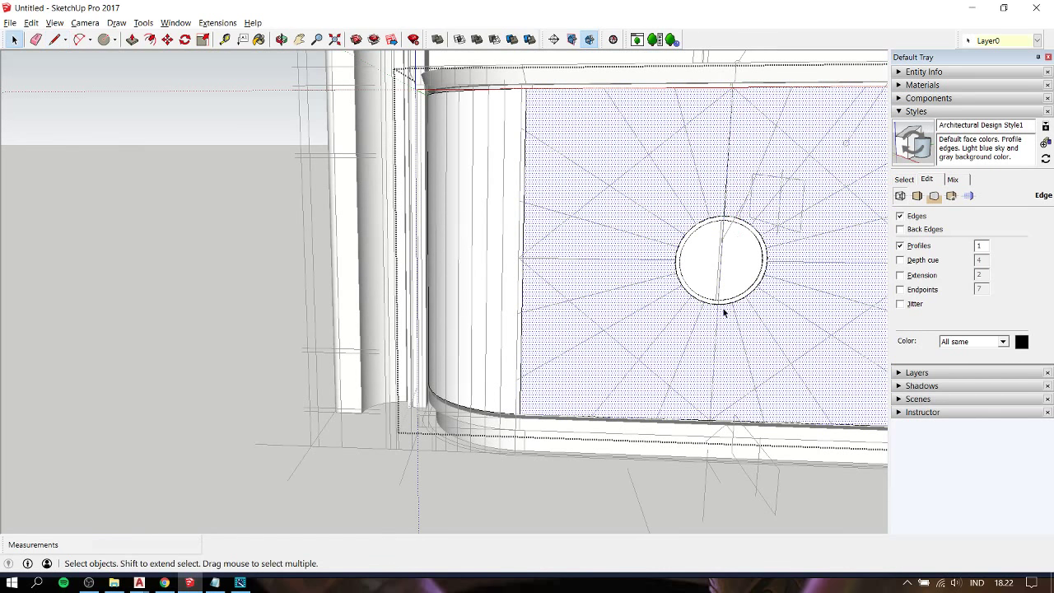
- Draw a vertical line from the panel's bottom edge up to the bottom of the ring
key(l)
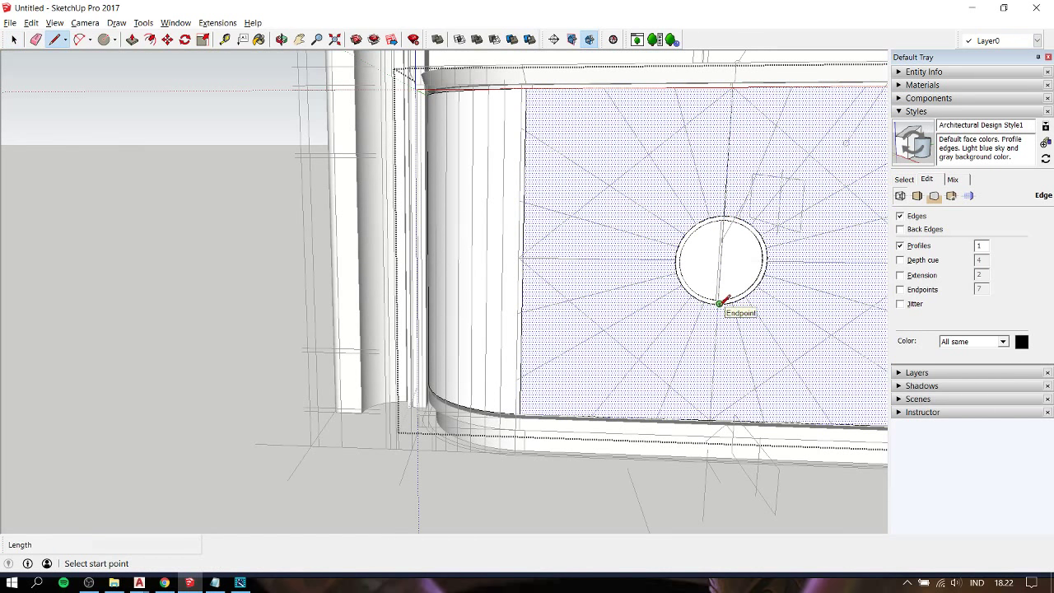
click(710, 420)
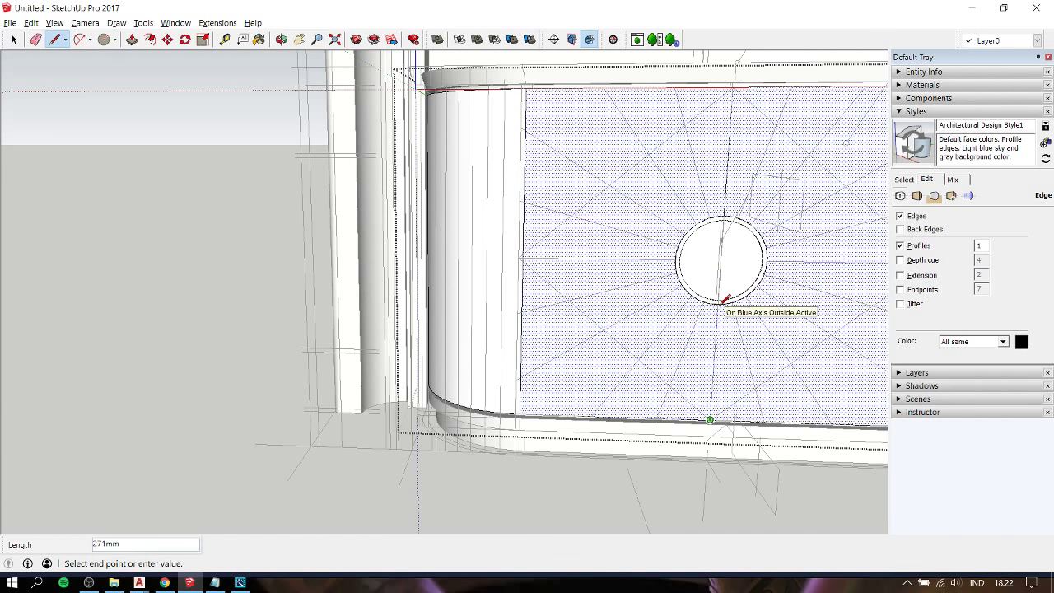
scroll(725, 301, up, 2)
scroll(725, 301, up, 2)
click(725, 301)
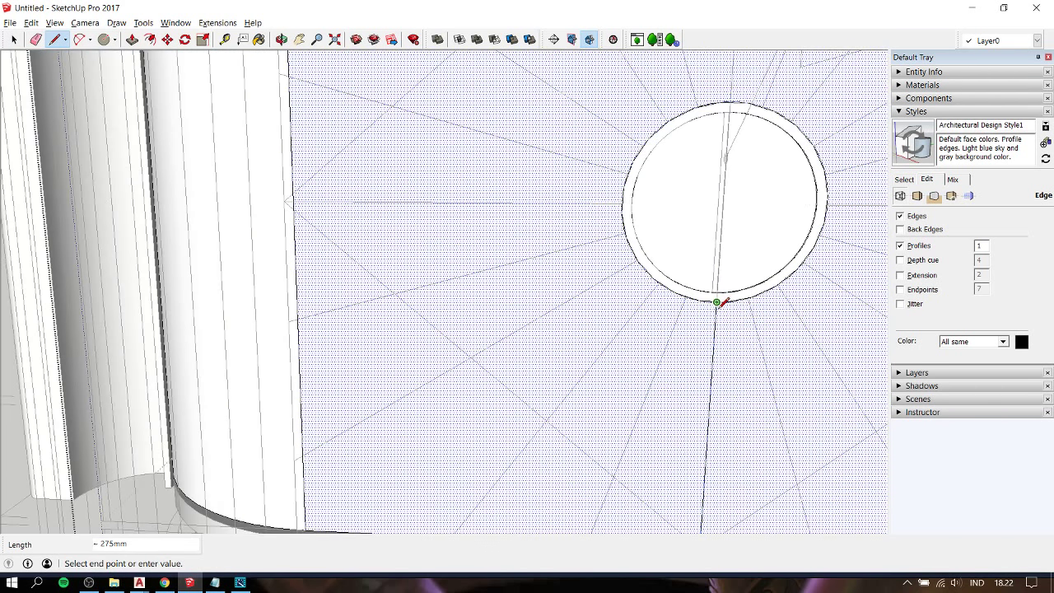
key(space)
scroll(632, 322, down, 3)
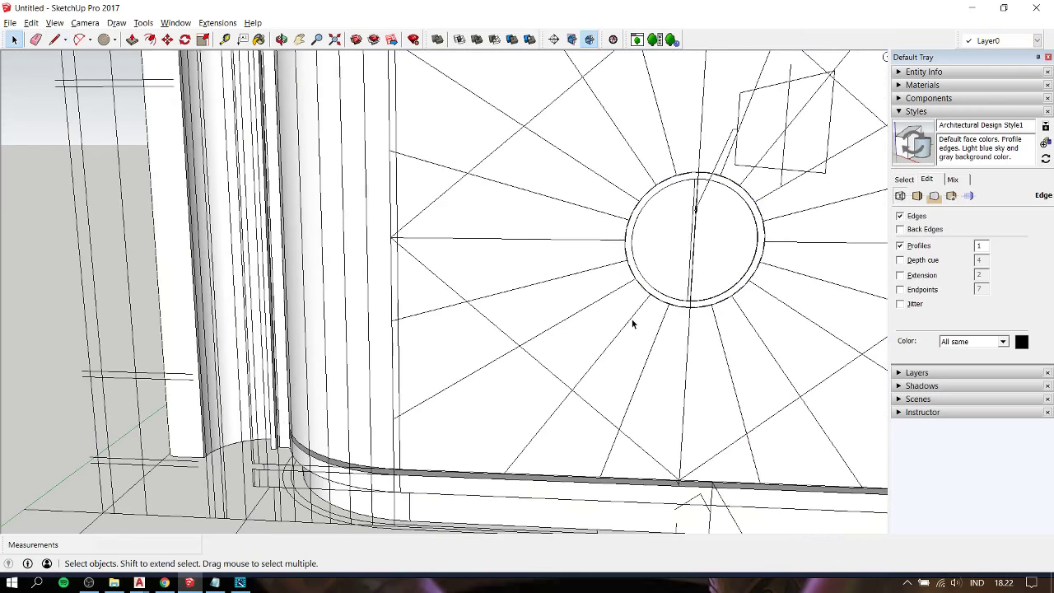
middle_drag(631, 322, 550, 337)
- Select the cabinet group and move it with M from a base point to a new spot
scroll(550, 337, down, 1)
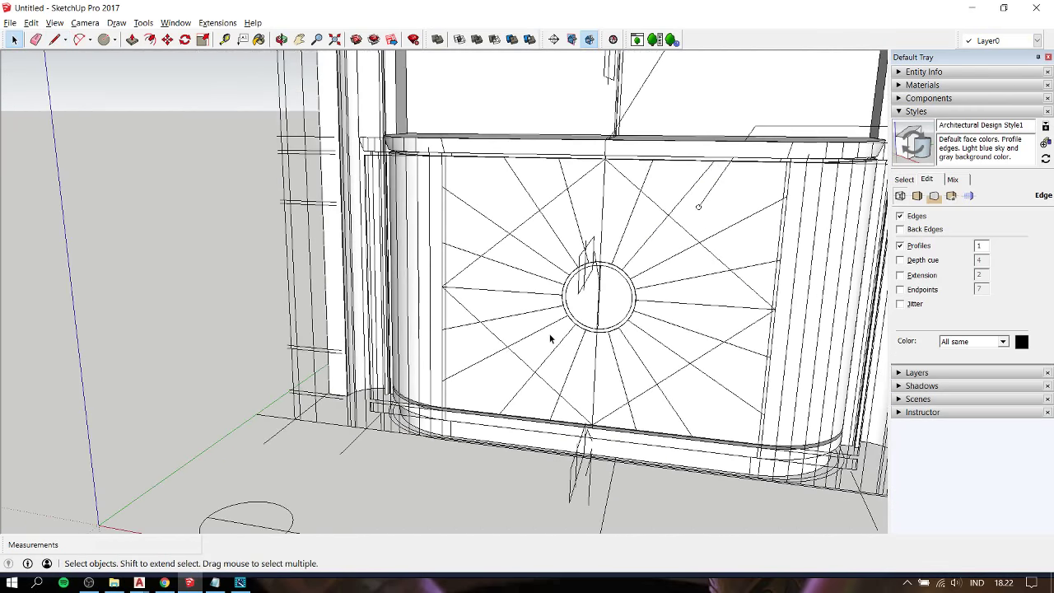
scroll(550, 337, down, 2)
scroll(550, 338, down, 1)
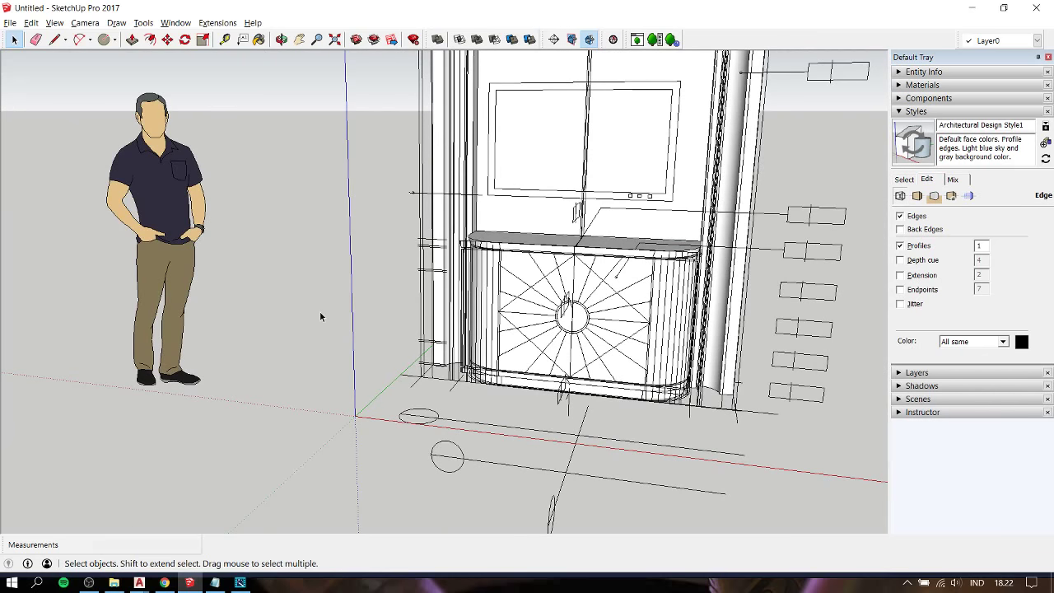
shift+middle_drag(617, 194, 591, 233)
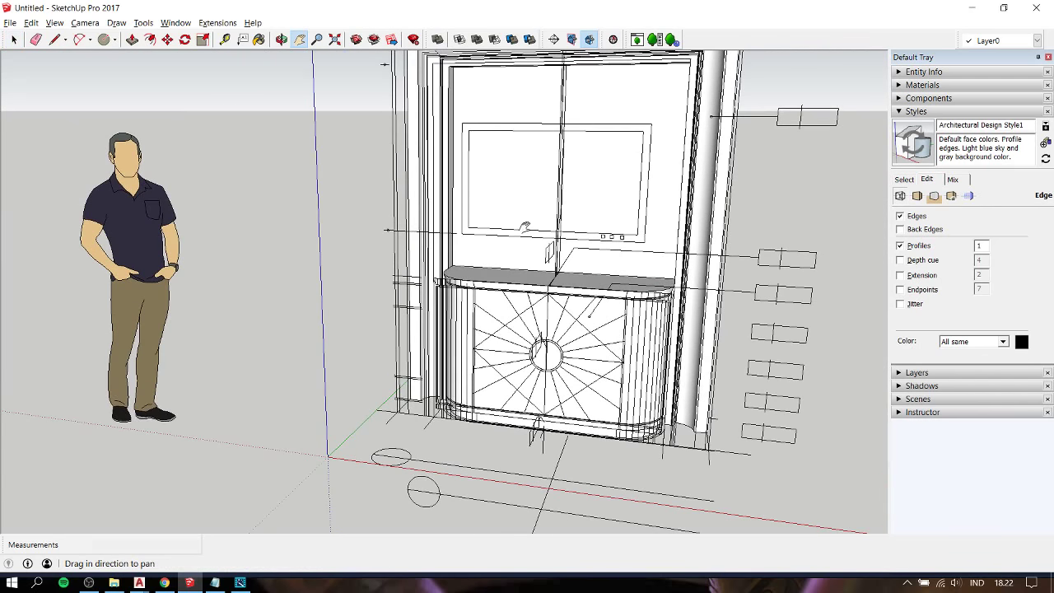
middle_drag(524, 227, 510, 222)
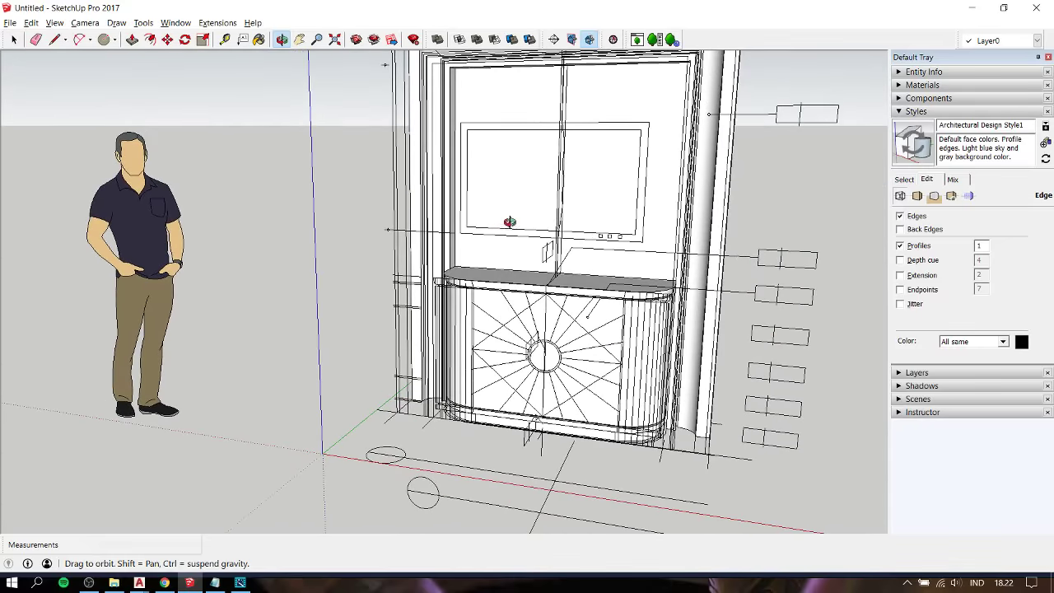
click(783, 294)
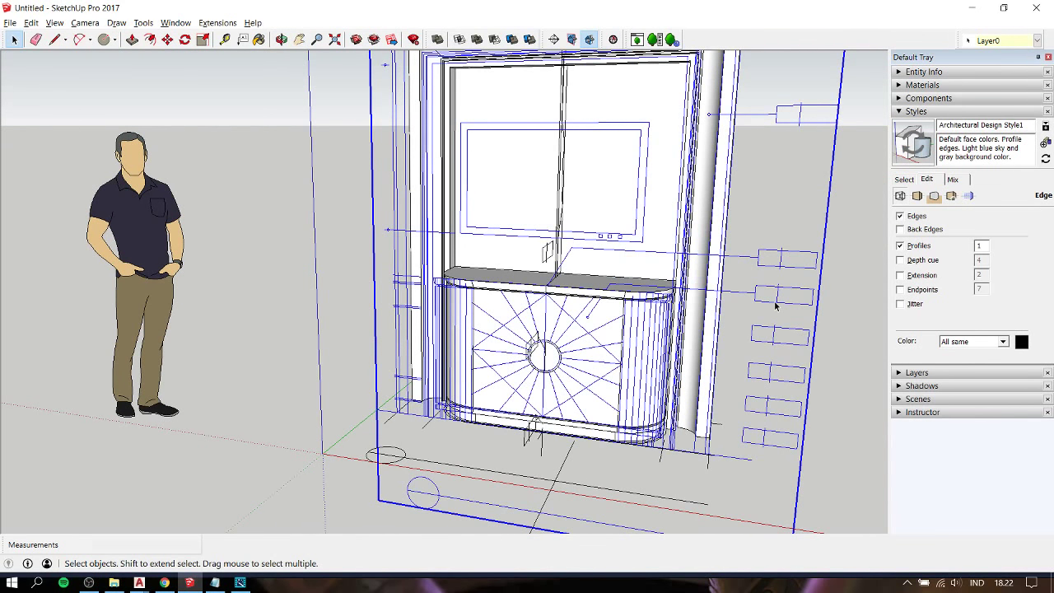
key(m)
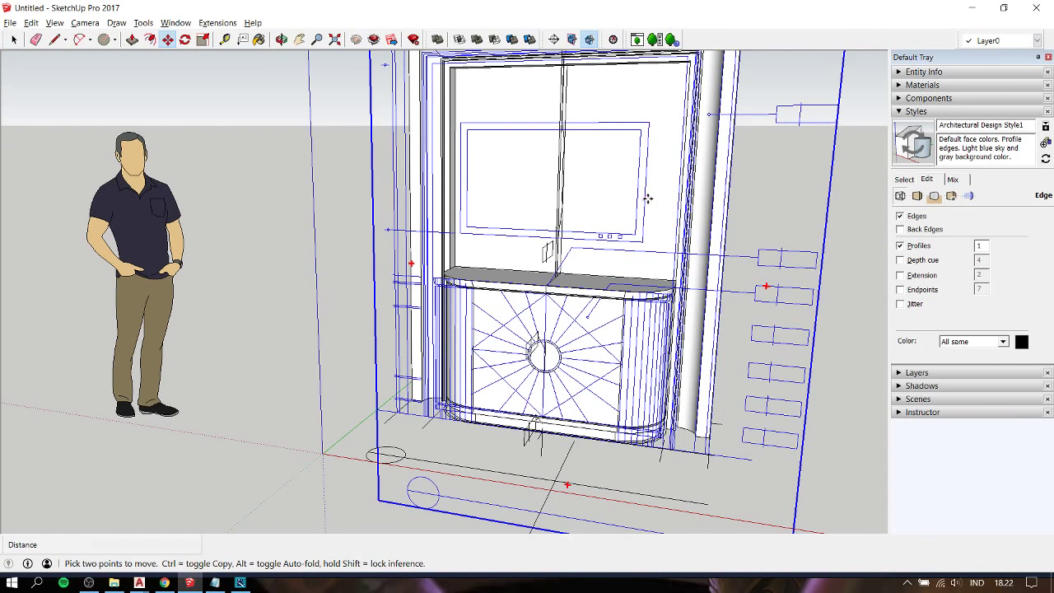
click(648, 198)
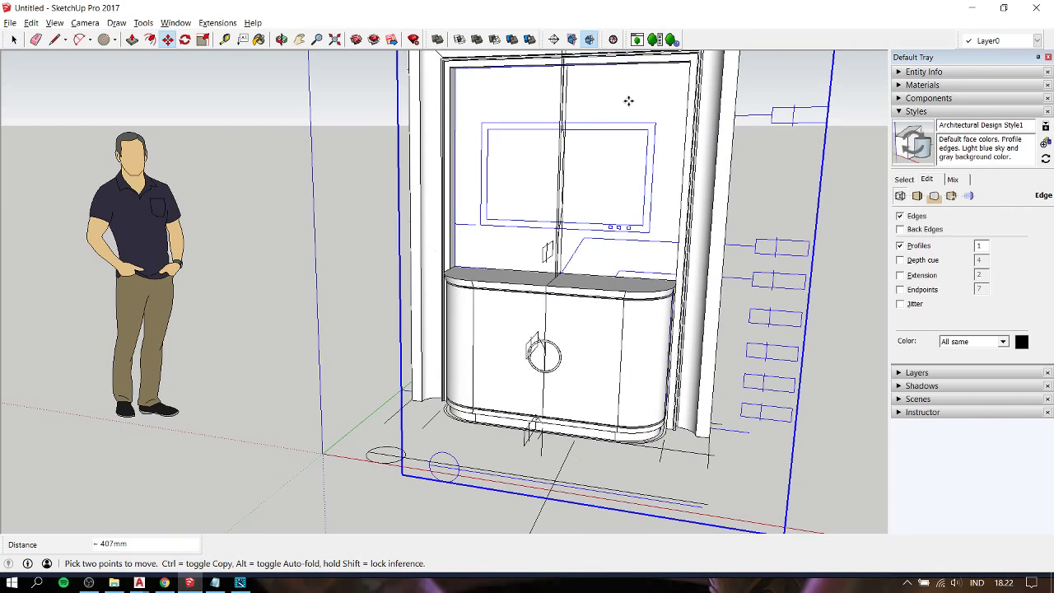
key(space)
click(238, 287)
mouse_move(238, 287)
middle_down()
mouse_move(355, 216)
mouse_move(508, 303)
middle_up()
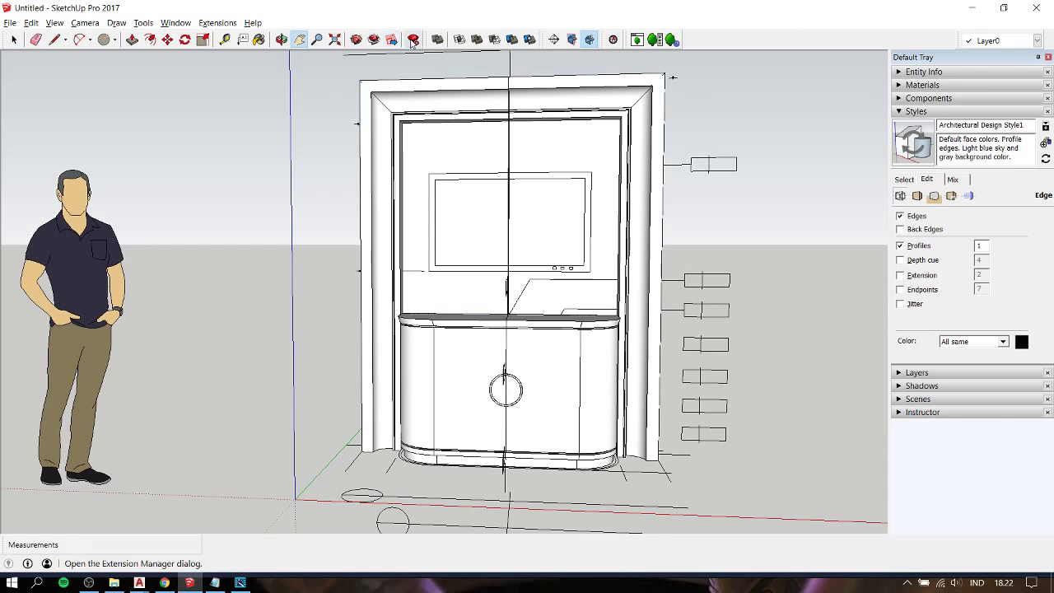
- Launch 3D Warehouse and add 'lets search for TV model in 3dwarehouse!' to the script notes
click(350, 45)
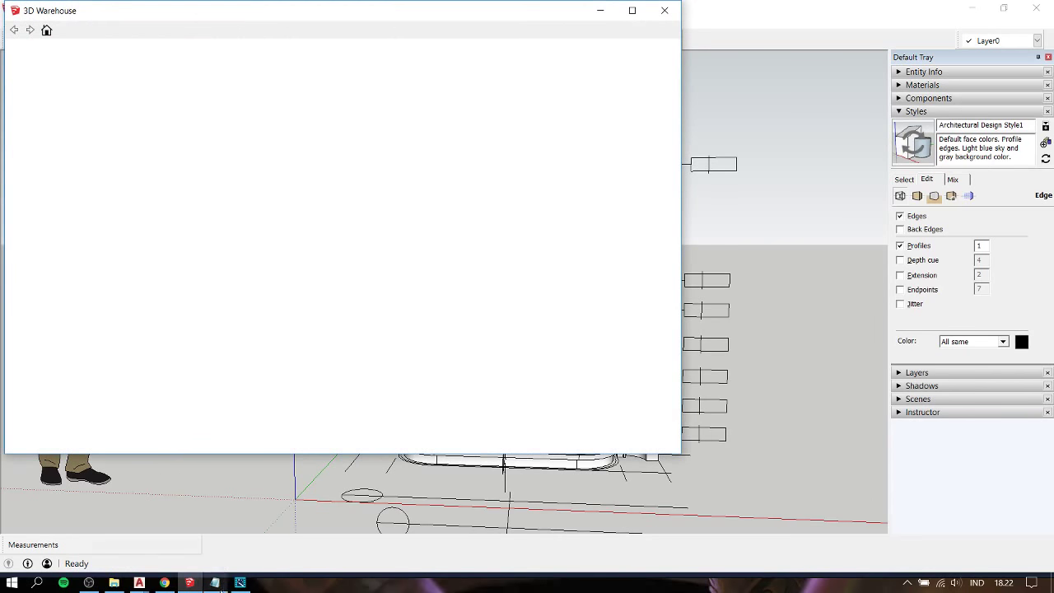
click(215, 582)
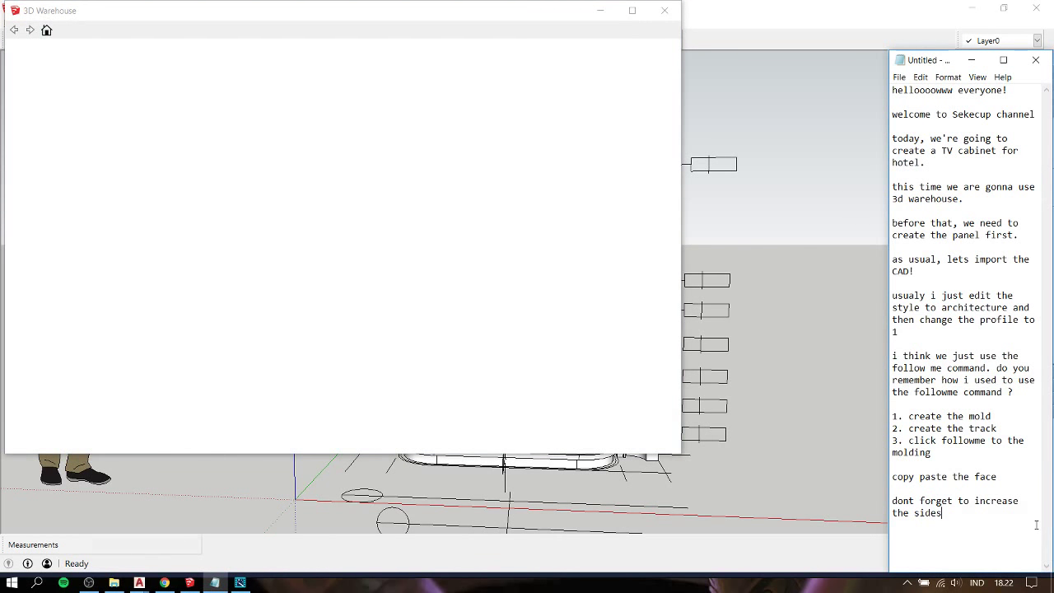
text(lets )
text(search for TV mod)
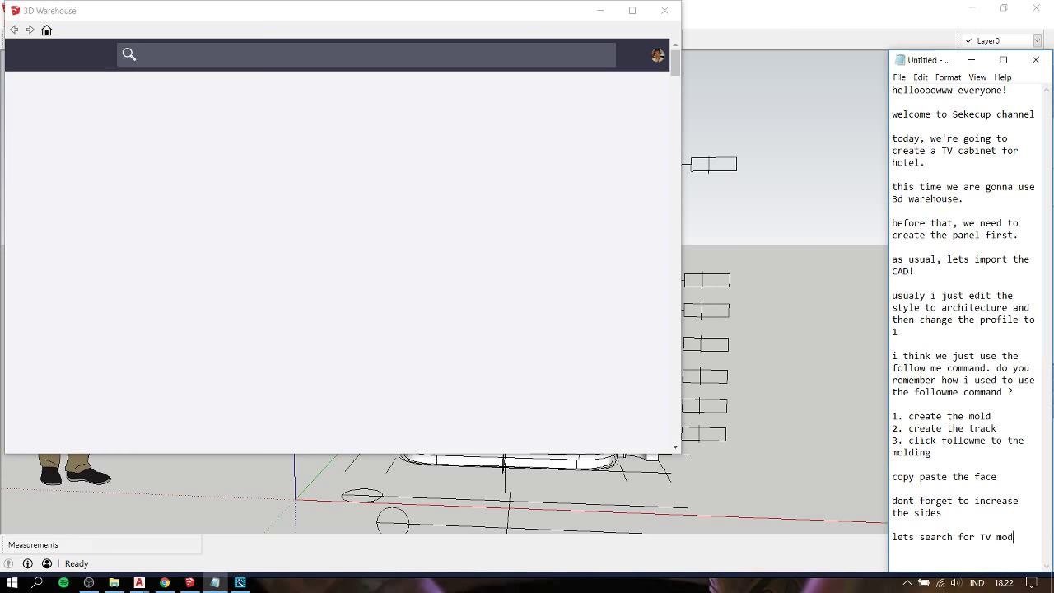
text( el in)
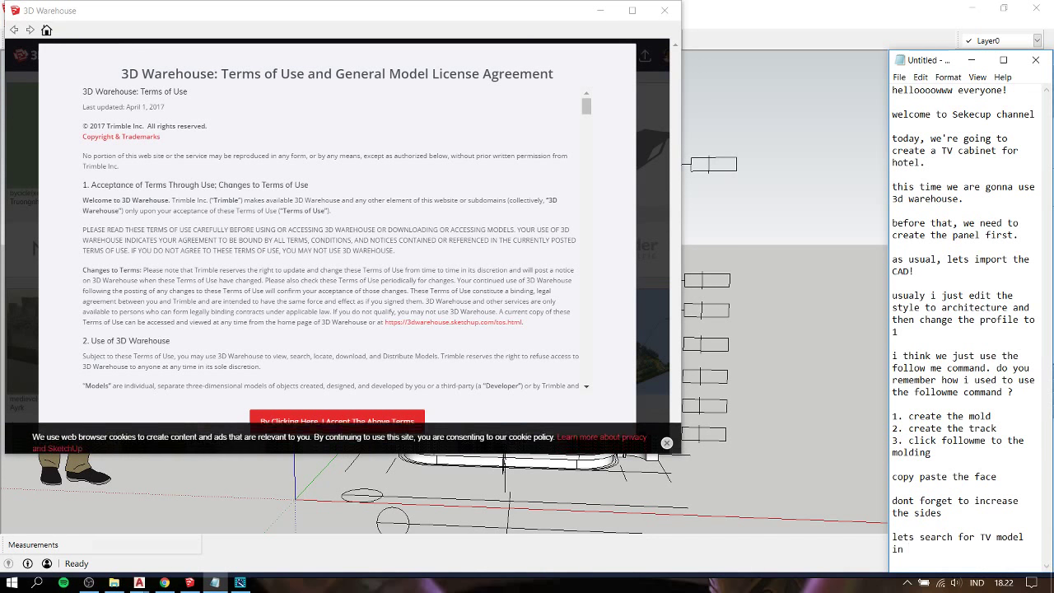
text(3dware)
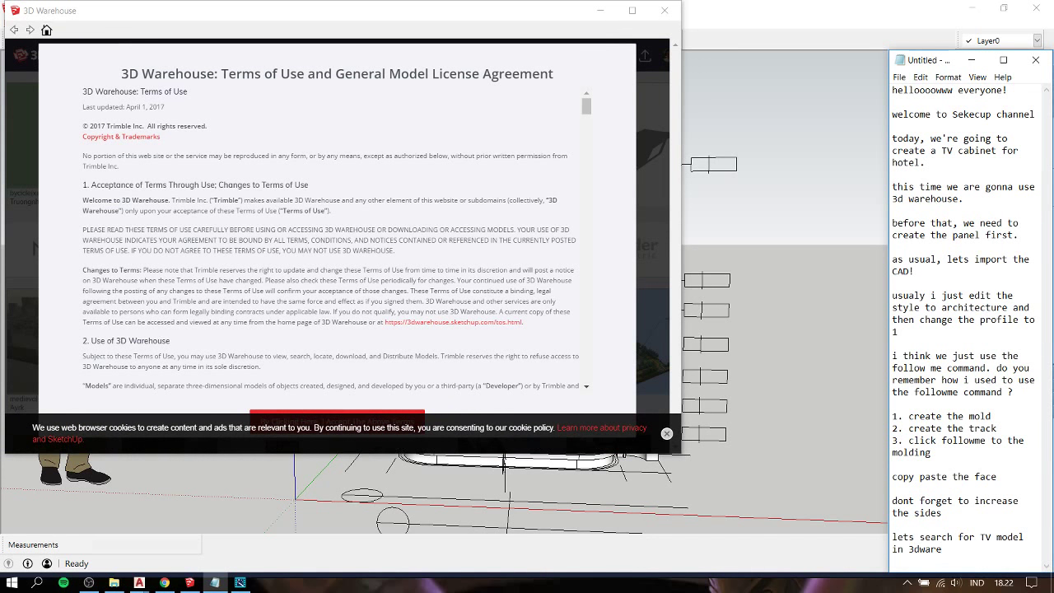
text(hou)
- Dismiss the cookie notice and accept the 3D Warehouse terms of use
click(449, 139)
scroll(450, 140, down, 10)
scroll(447, 165, down, 5)
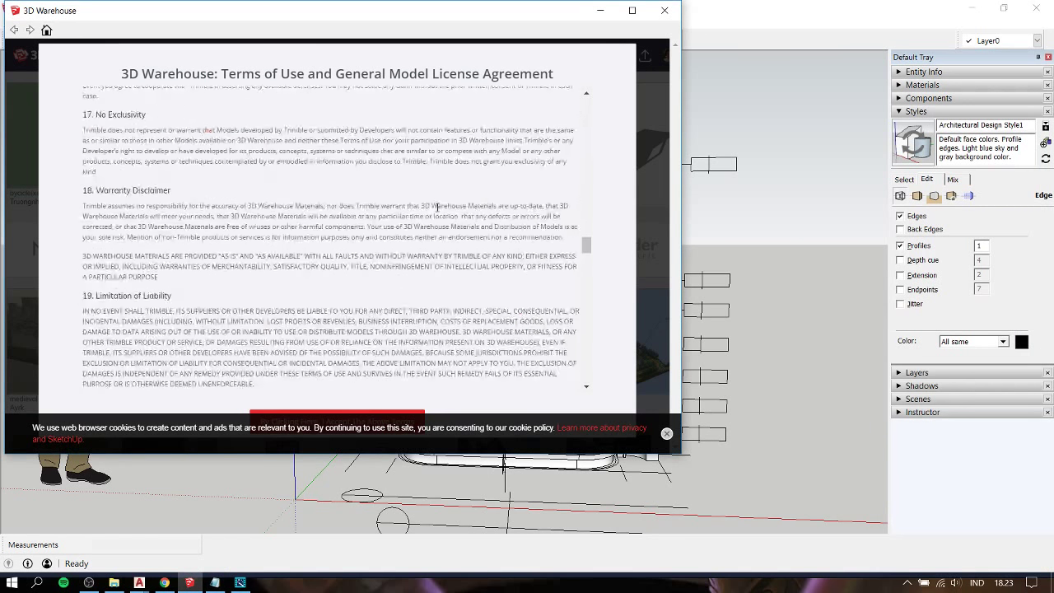
scroll(442, 206, down, 5)
scroll(437, 247, down, 5)
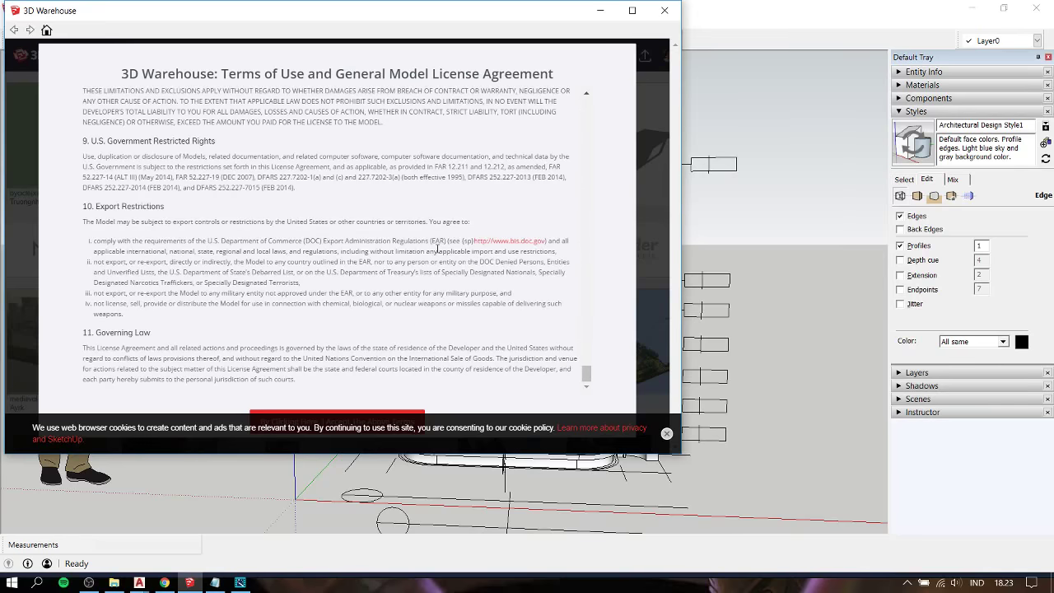
click(667, 434)
click(389, 426)
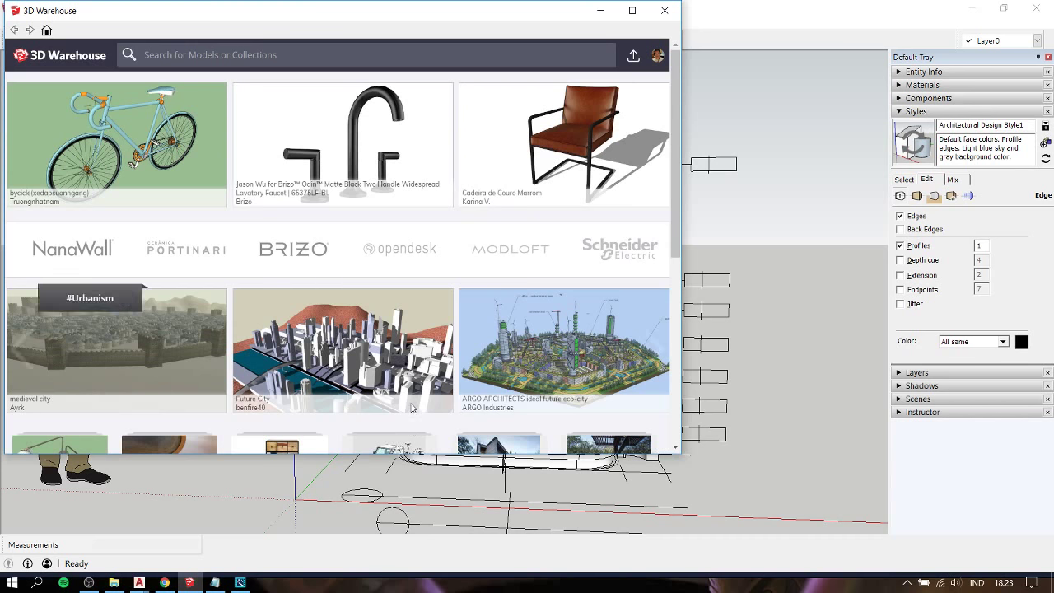
- Search 3D Warehouse for 'tv' and browse through the results
click(317, 61)
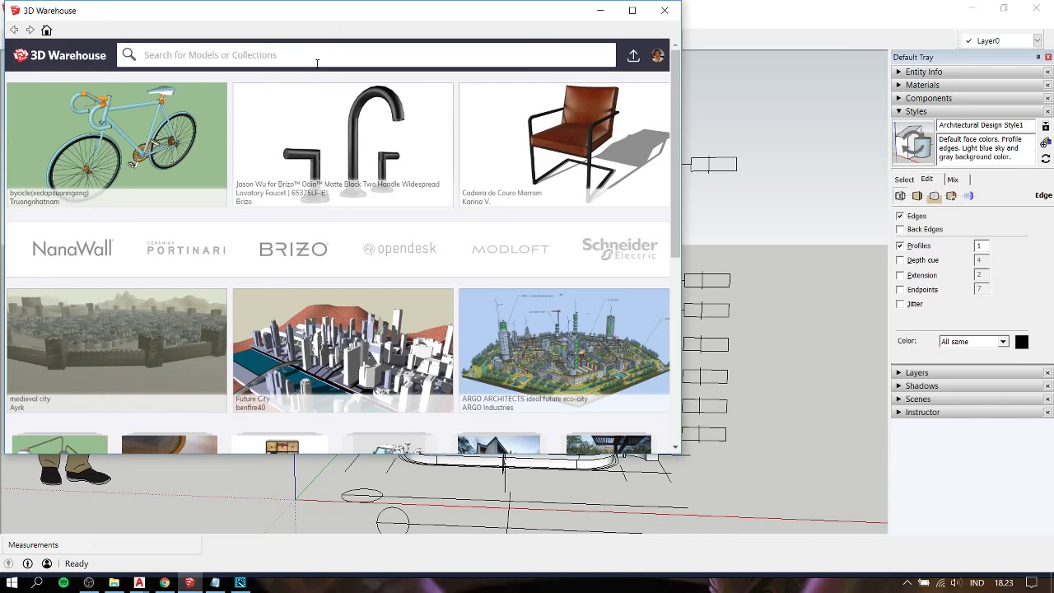
text(tv)
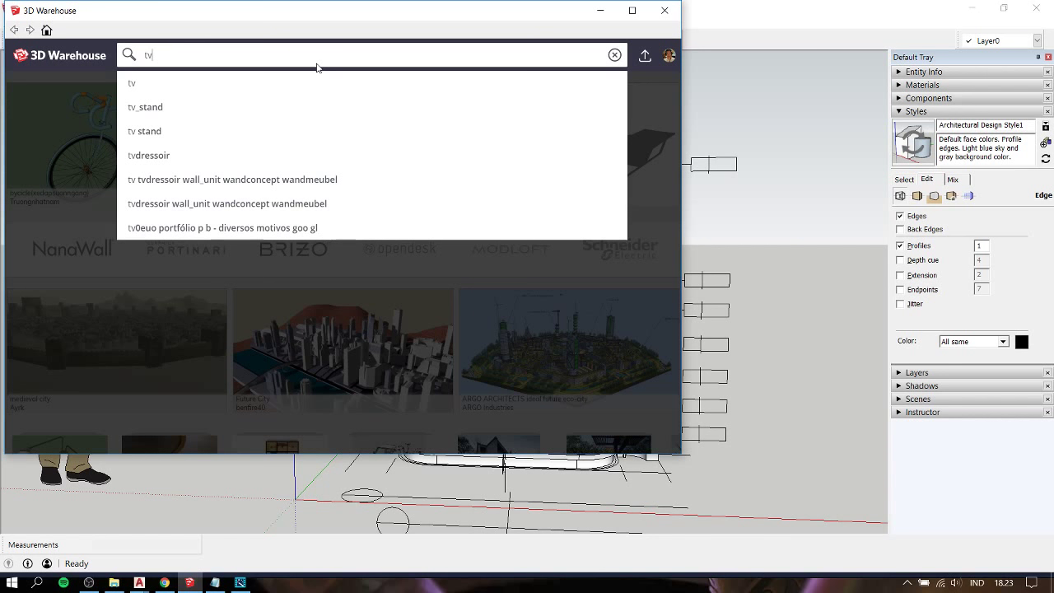
key(Return)
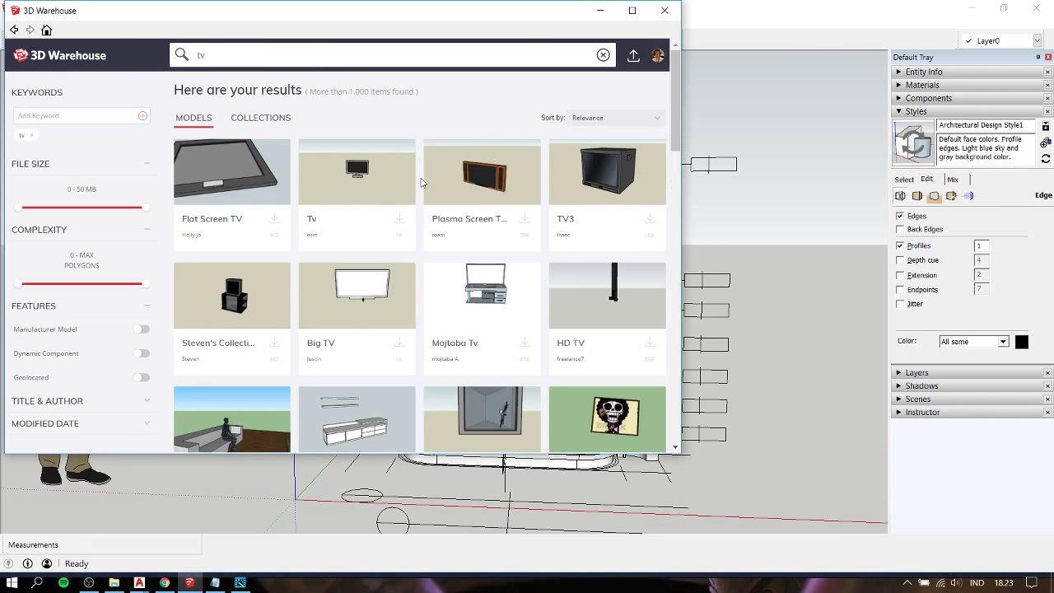
scroll(397, 259, down, 3)
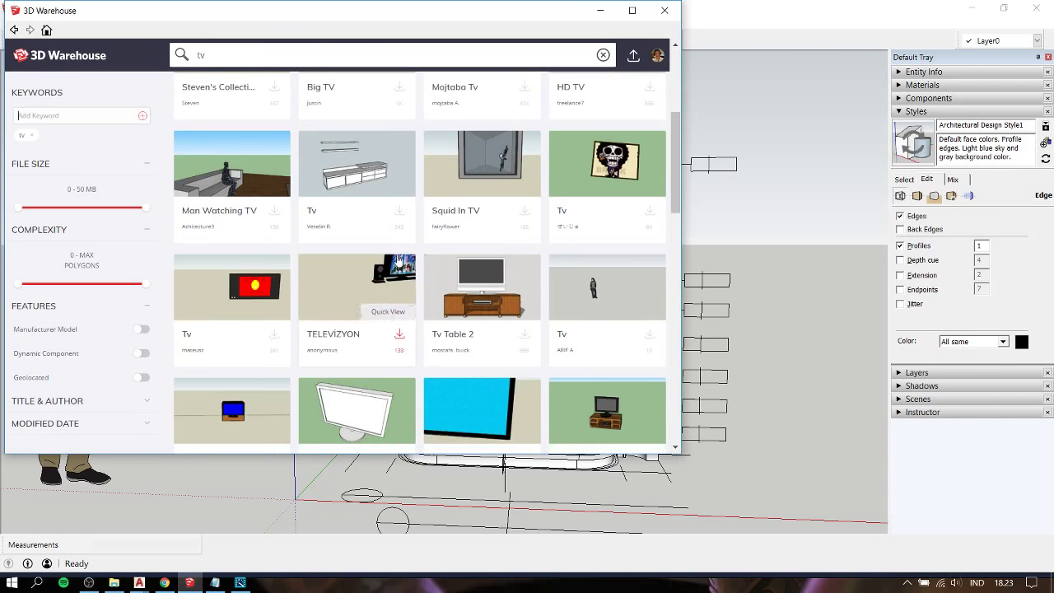
scroll(397, 259, down, 2)
scroll(398, 260, down, 1)
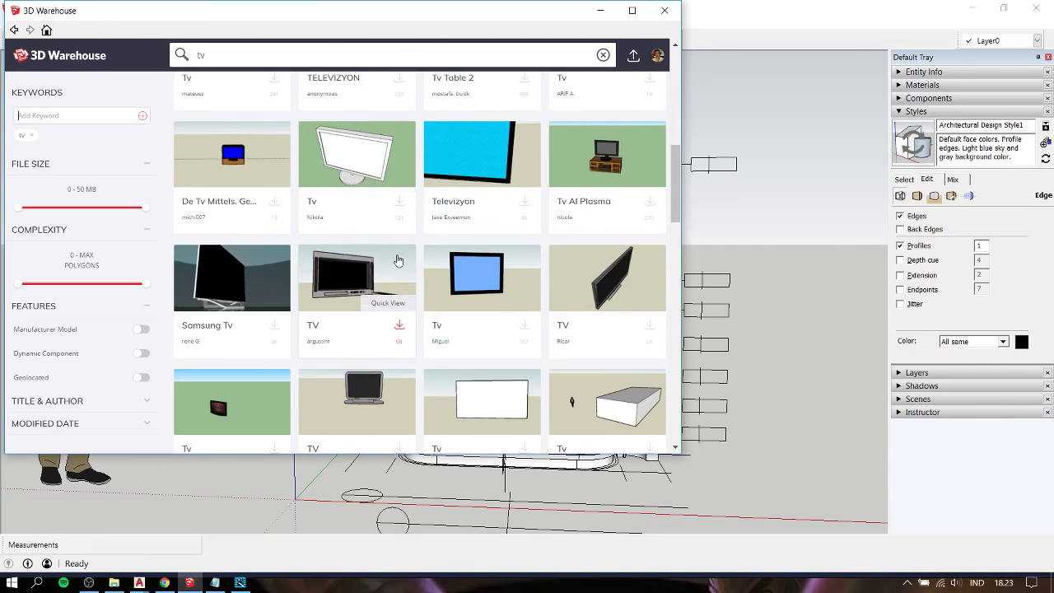
scroll(398, 260, down, 2)
scroll(398, 260, down, 1)
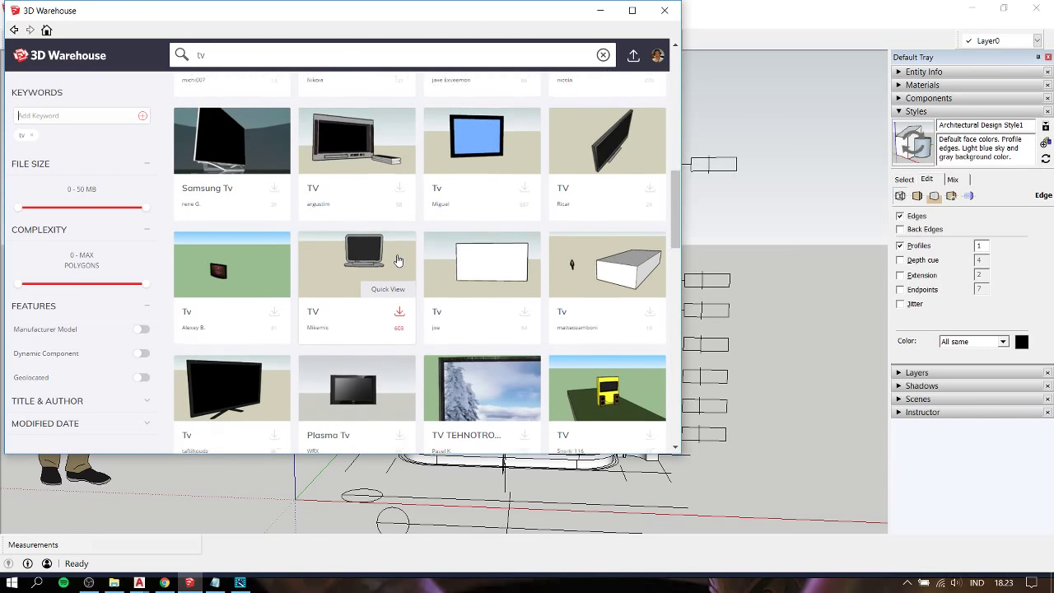
scroll(398, 261, down, 2)
scroll(398, 261, down, 1)
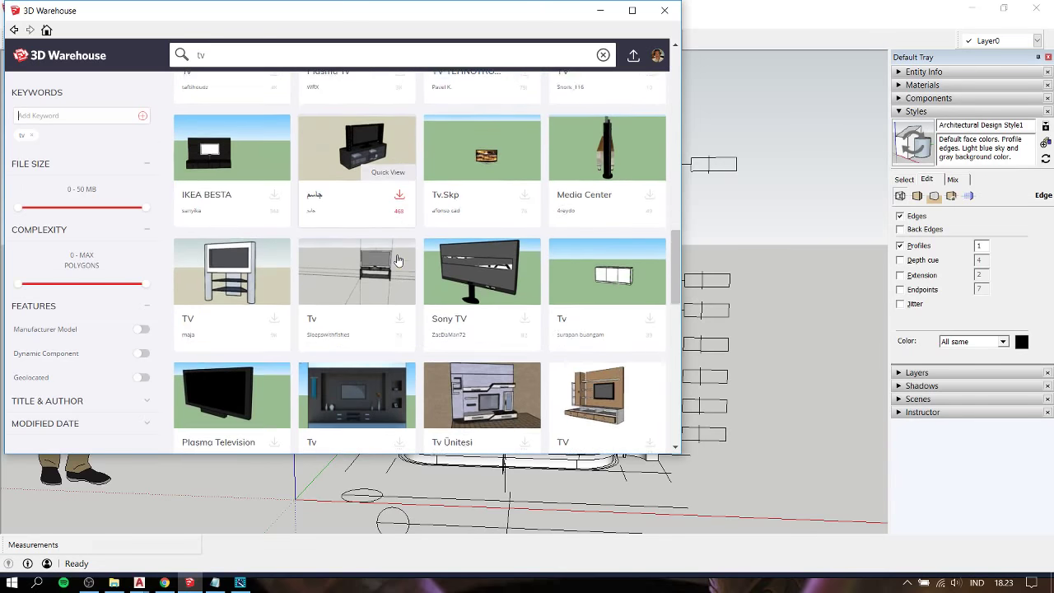
scroll(396, 260, down, 1)
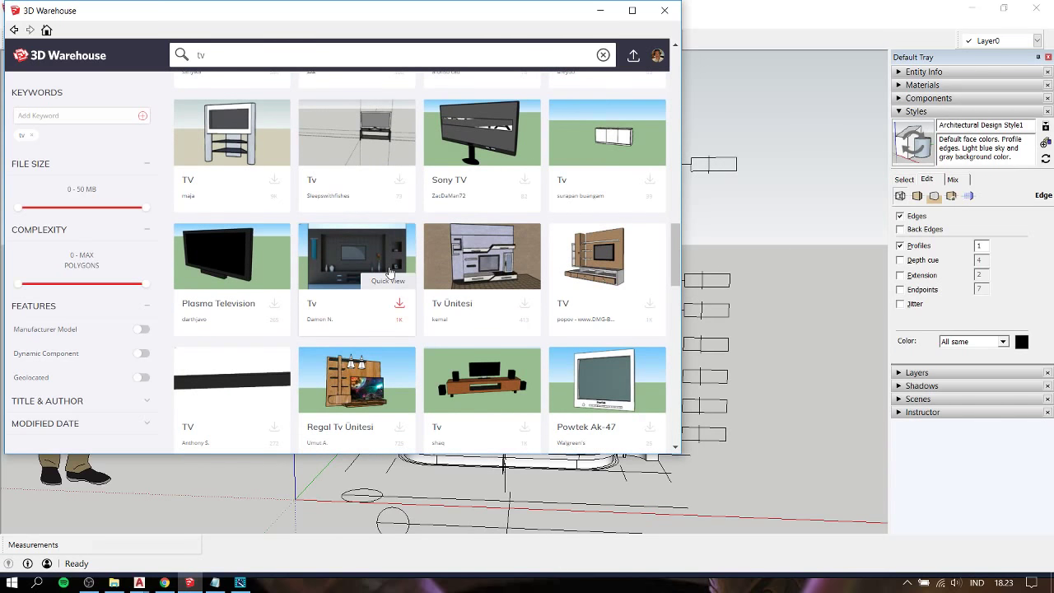
scroll(390, 272, down, 1)
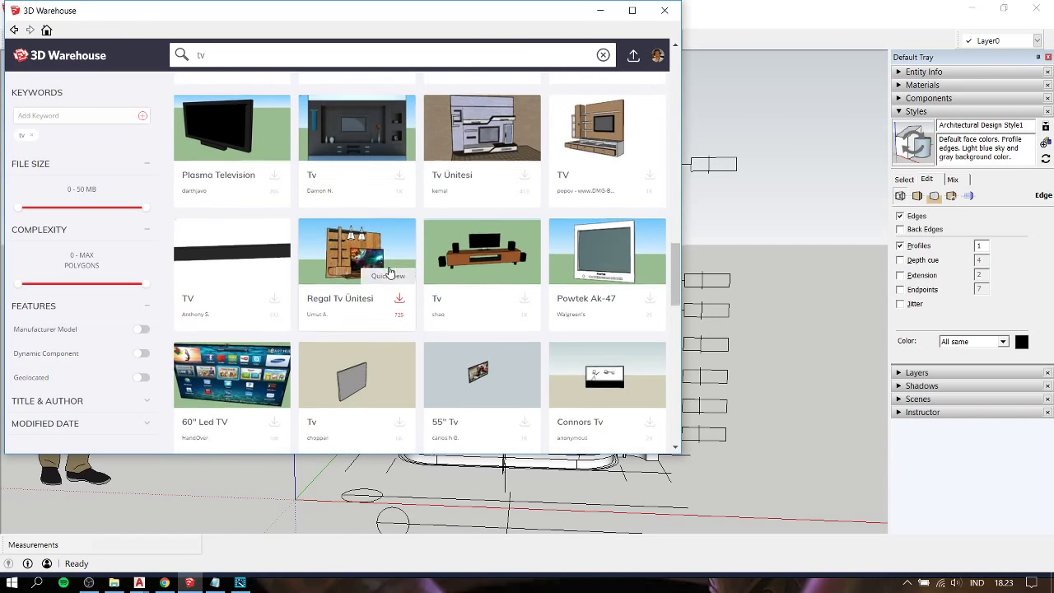
scroll(391, 272, down, 1)
scroll(390, 272, down, 3)
mouse_move(357, 239)
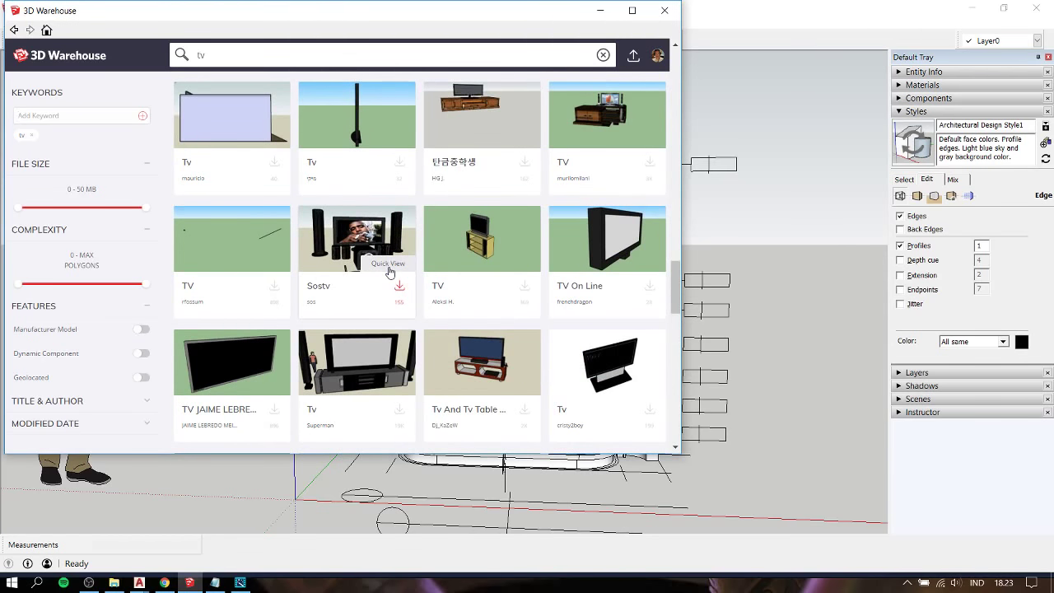
scroll(391, 272, down, 1)
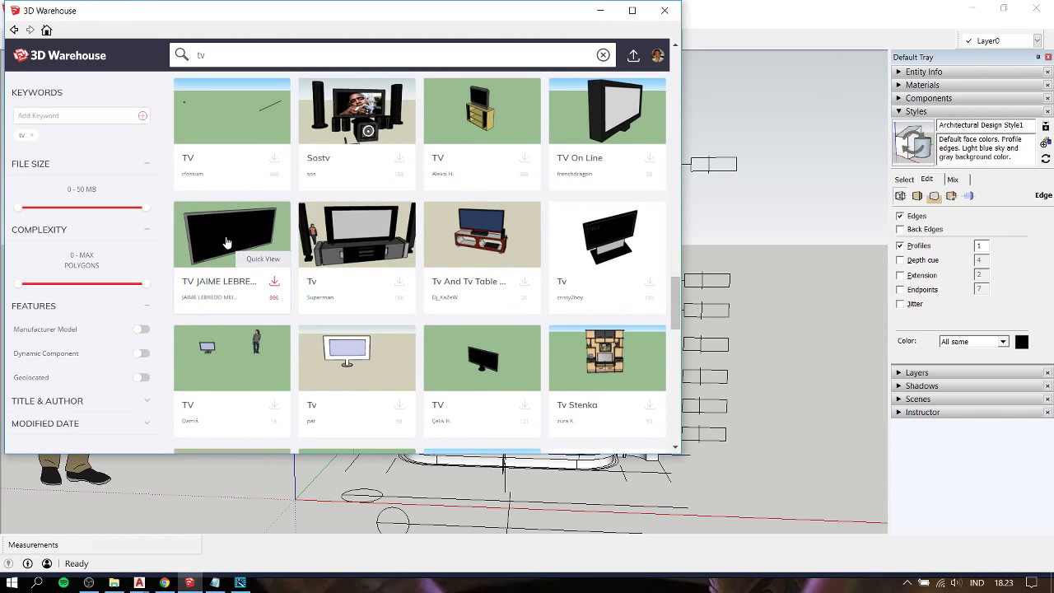
scroll(496, 354, up, 3)
scroll(470, 280, up, 2)
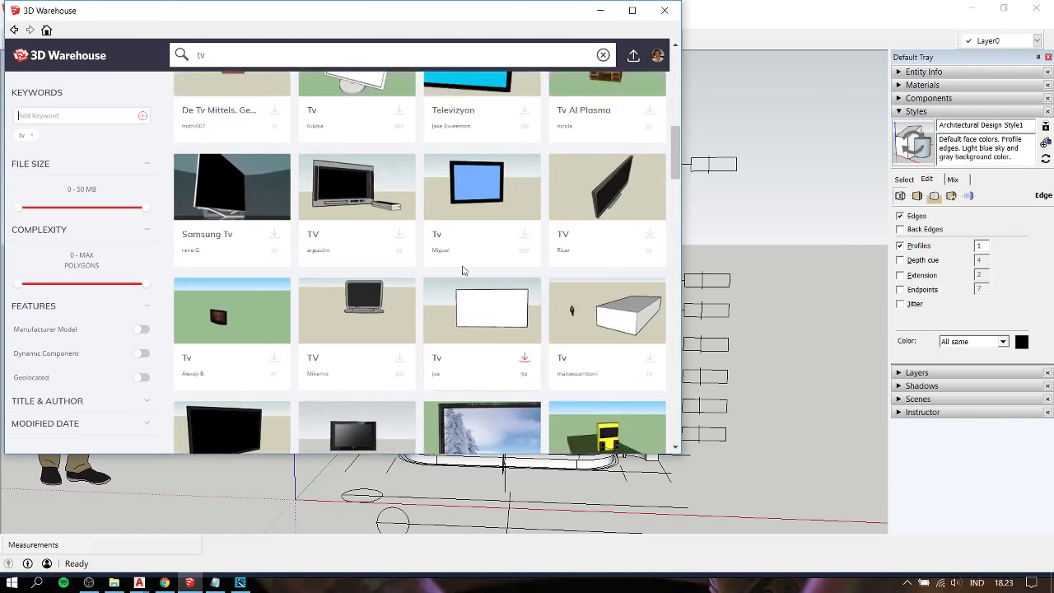
scroll(462, 270, up, 3)
- Refine the search to 'tv with bracket'
click(266, 54)
text(wi)
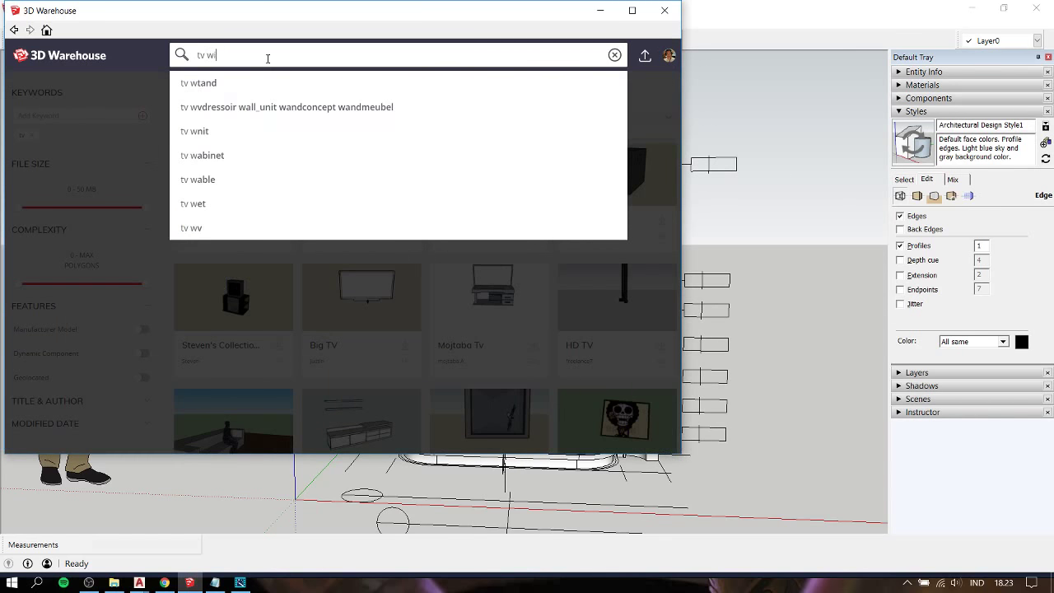
text(th bracke)
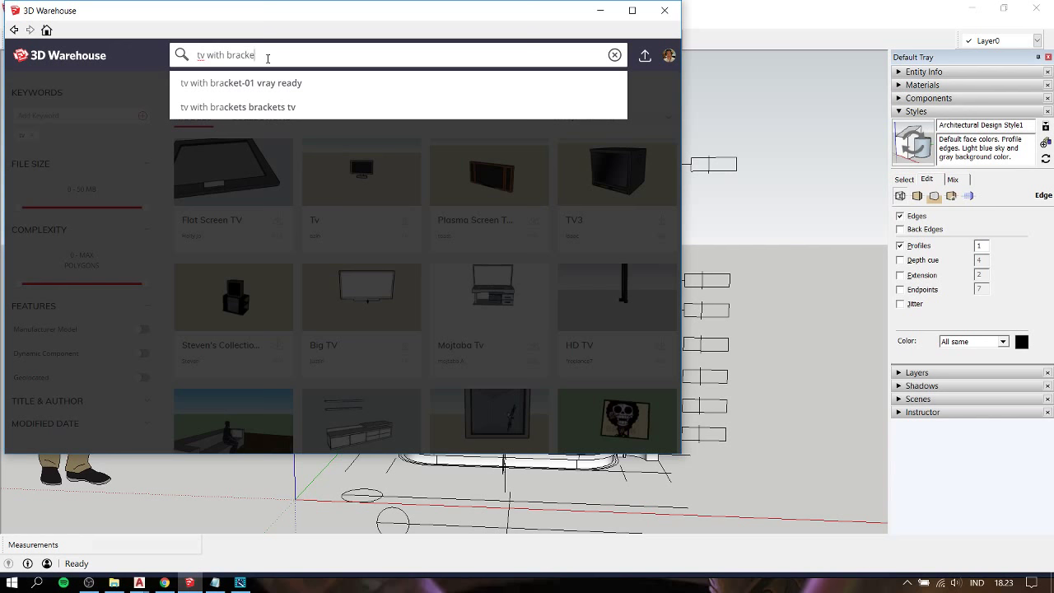
text(t)
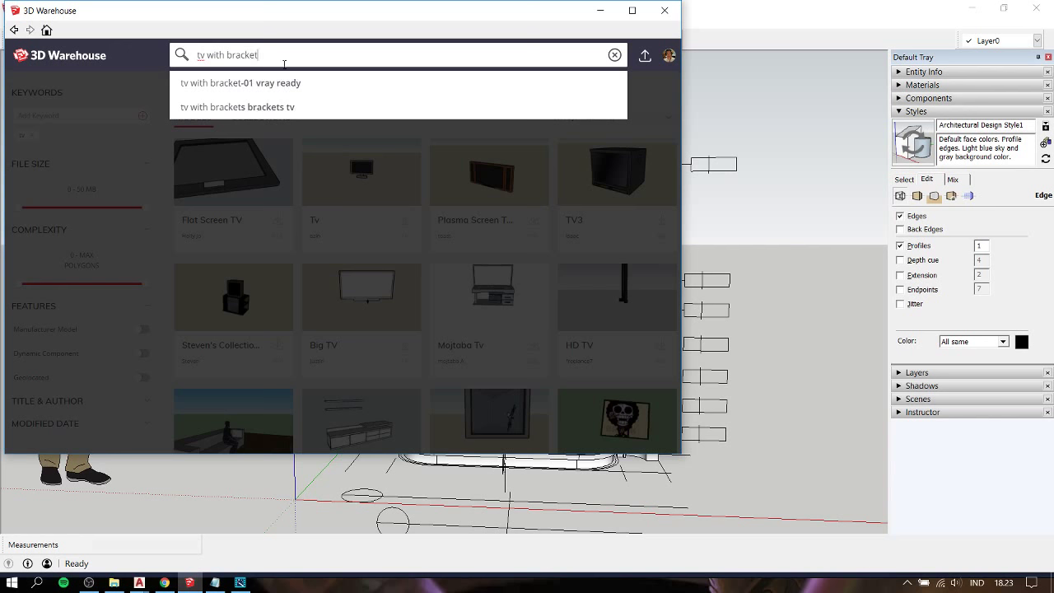
key(Return)
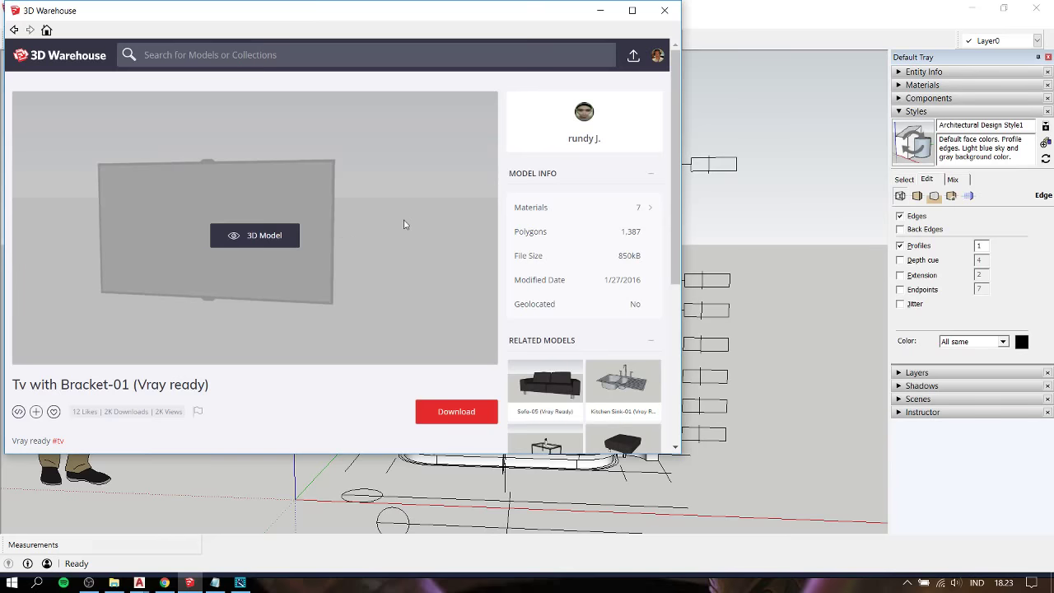
- Preview the Tv with Bracket-01 (Vray ready) model in 3D, then download it straight into the SketchUp model
click(252, 236)
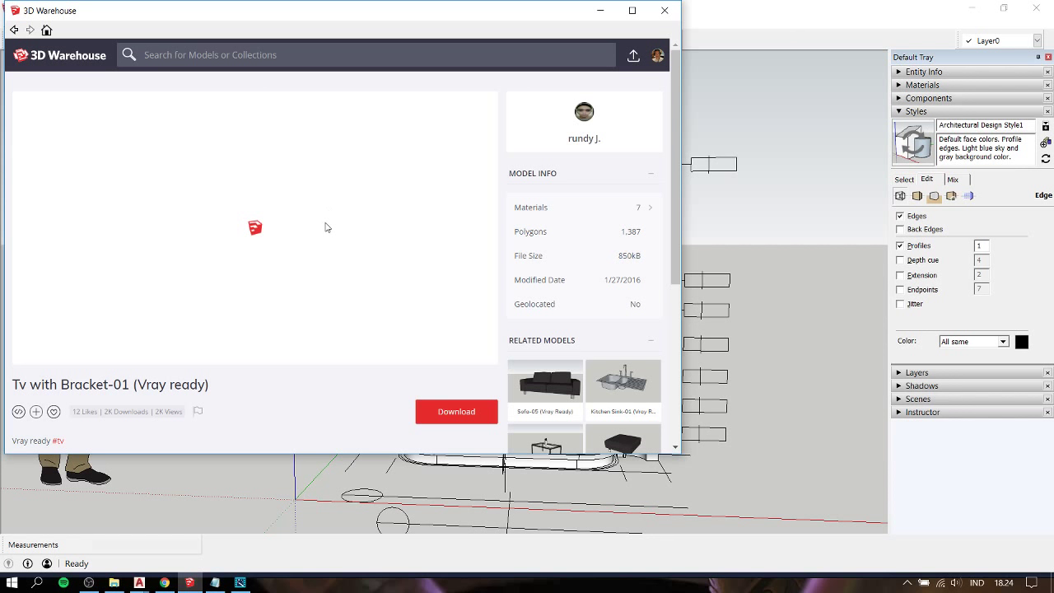
click(444, 412)
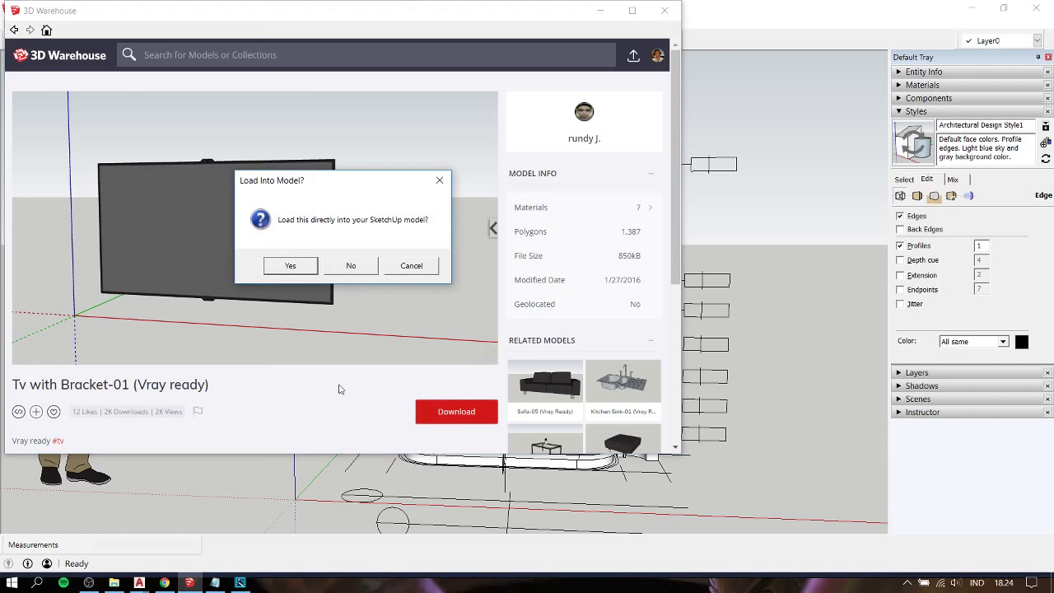
click(411, 265)
mouse_move(326, 233)
mouse_down()
mouse_move(51, 240)
mouse_move(124, 281)
mouse_move(117, 346)
mouse_move(181, 277)
mouse_move(192, 325)
mouse_move(117, 206)
mouse_move(186, 78)
mouse_move(228, 108)
mouse_move(225, 197)
mouse_move(246, 259)
mouse_move(259, 224)
mouse_up()
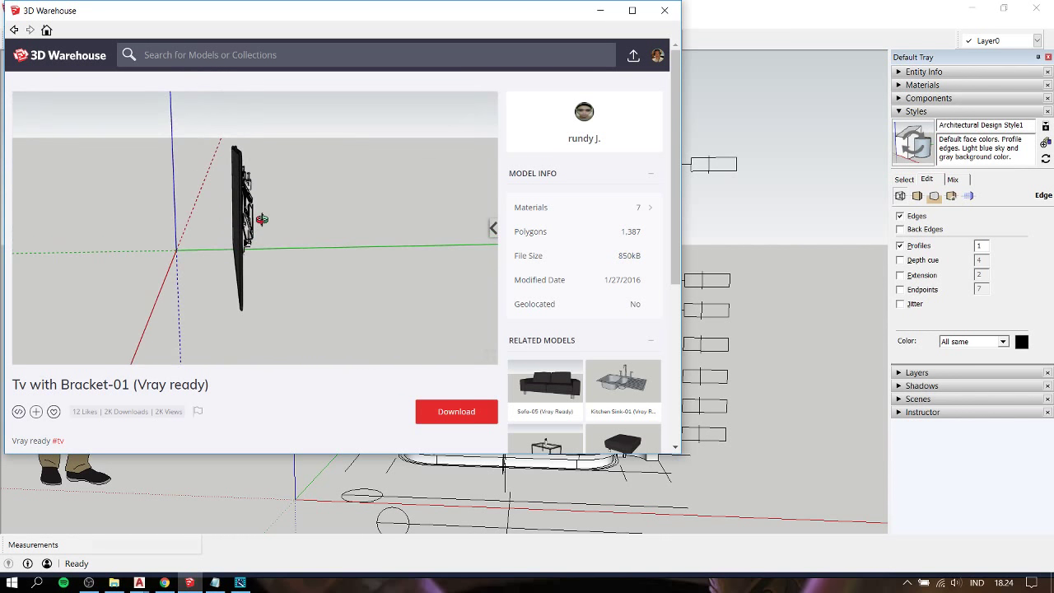
click(458, 414)
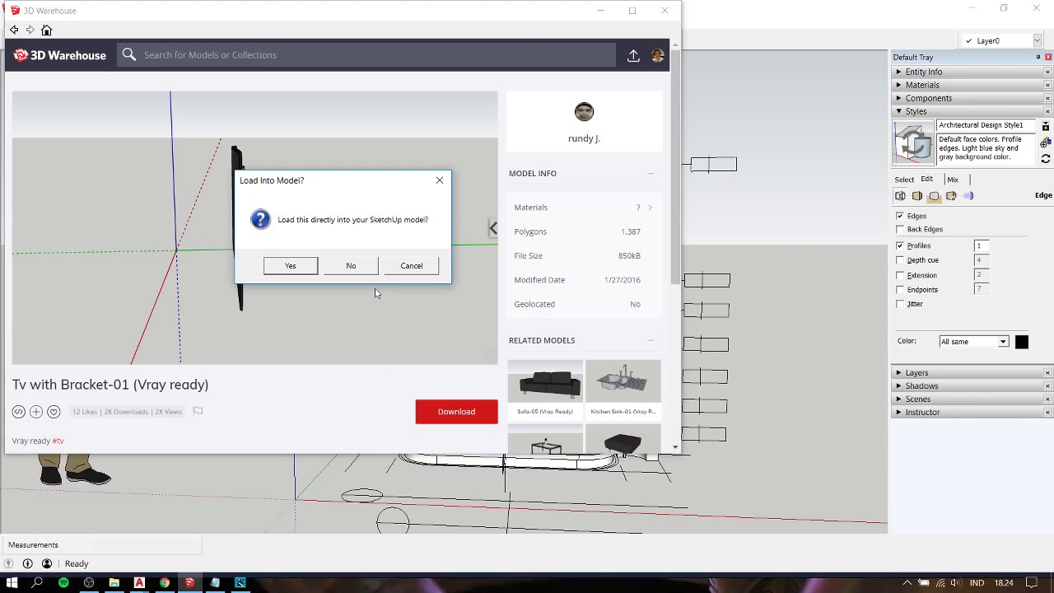
click(300, 265)
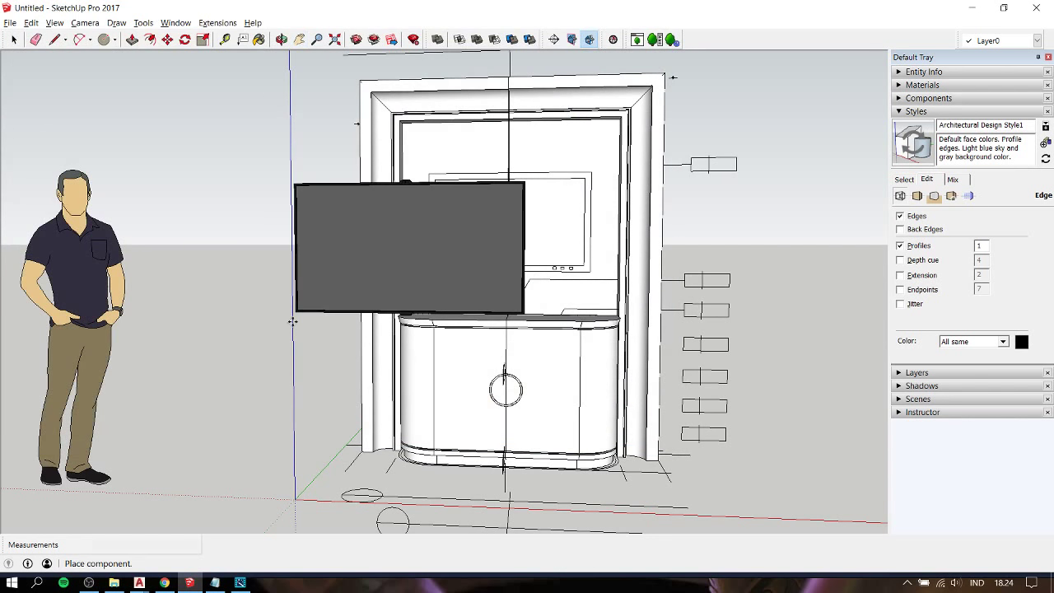
- Place the TV component left of the cabinet and orbit around it to inspect it
click(243, 439)
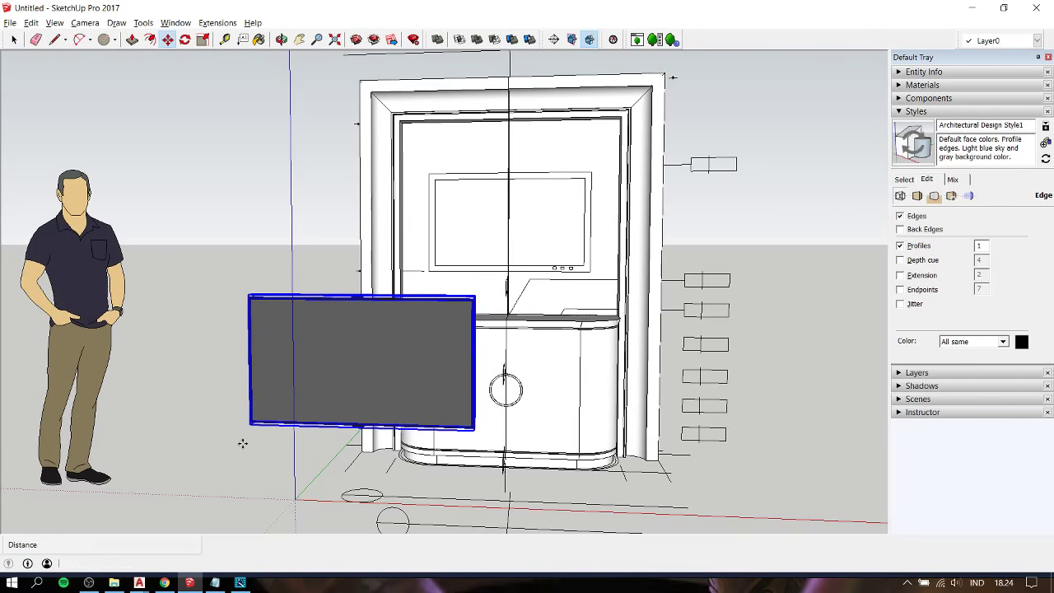
mouse_move(307, 357)
middle_down()
mouse_move(734, 442)
mouse_move(623, 452)
middle_up()
scroll(618, 371, up, 3)
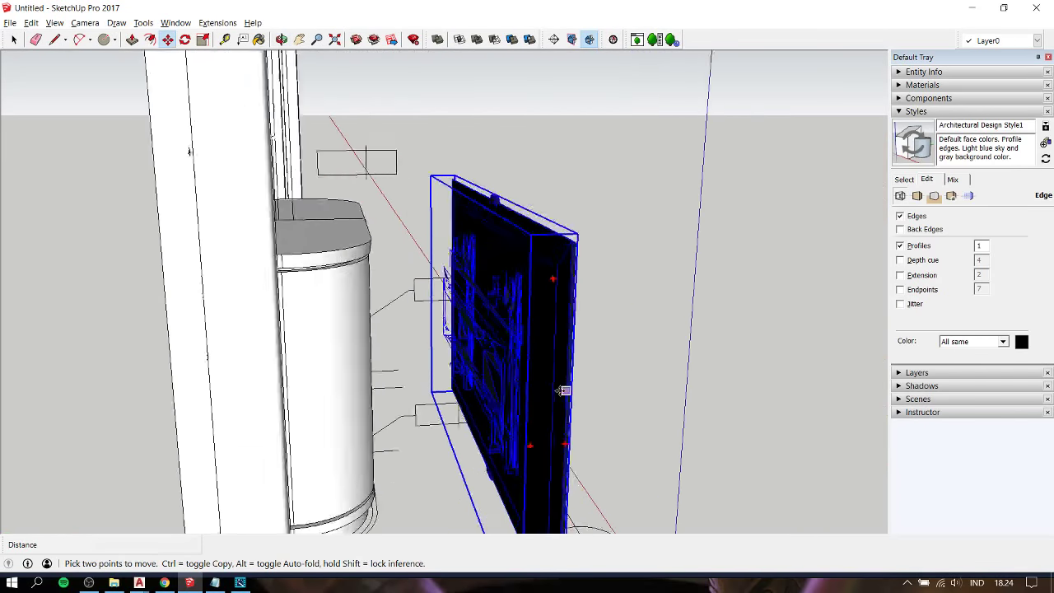
scroll(614, 332, up, 3)
key(space)
click(615, 331)
mouse_move(522, 306)
middle_down()
mouse_move(453, 183)
mouse_move(431, 172)
mouse_move(452, 228)
mouse_move(512, 254)
mouse_move(449, 305)
mouse_move(235, 324)
mouse_move(200, 346)
middle_up()
scroll(448, 305, down, 2)
scroll(448, 305, down, 2)
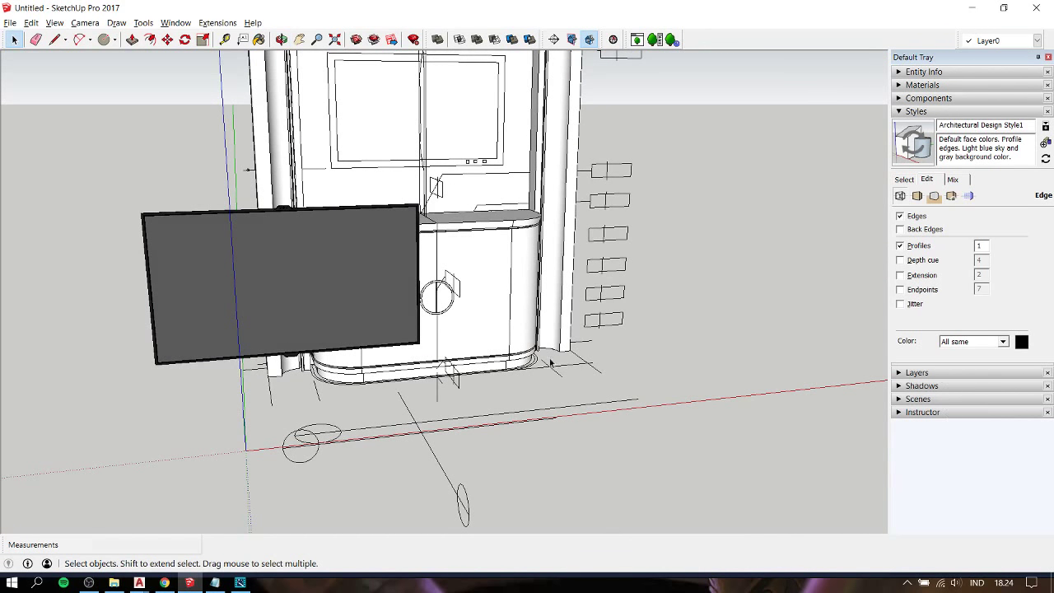
- Add the note 'there is something wrong with the model. but the tv screen is fine ... so let it be'
click(216, 582)
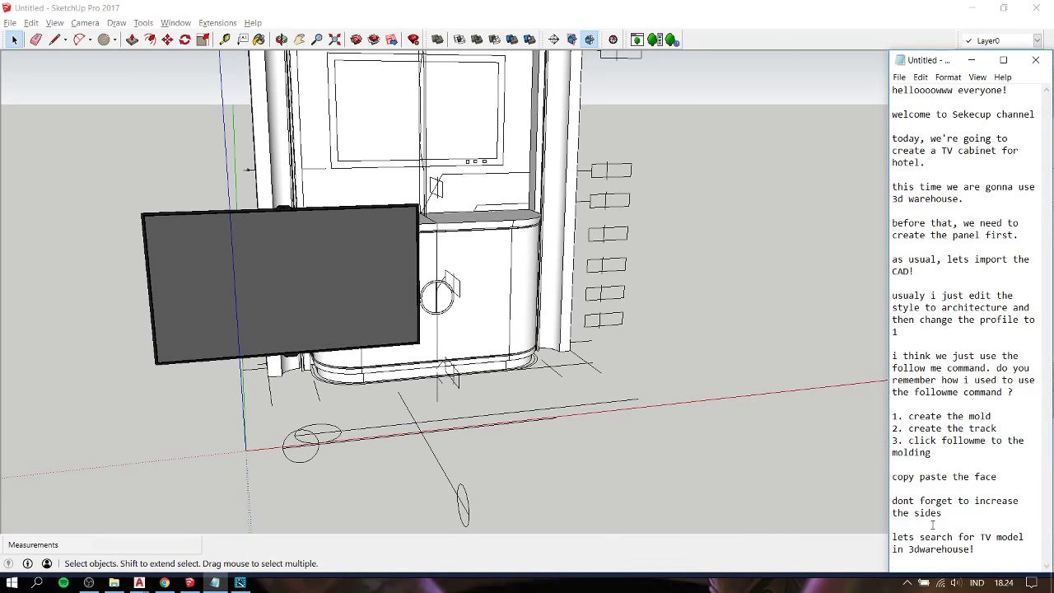
text(there)
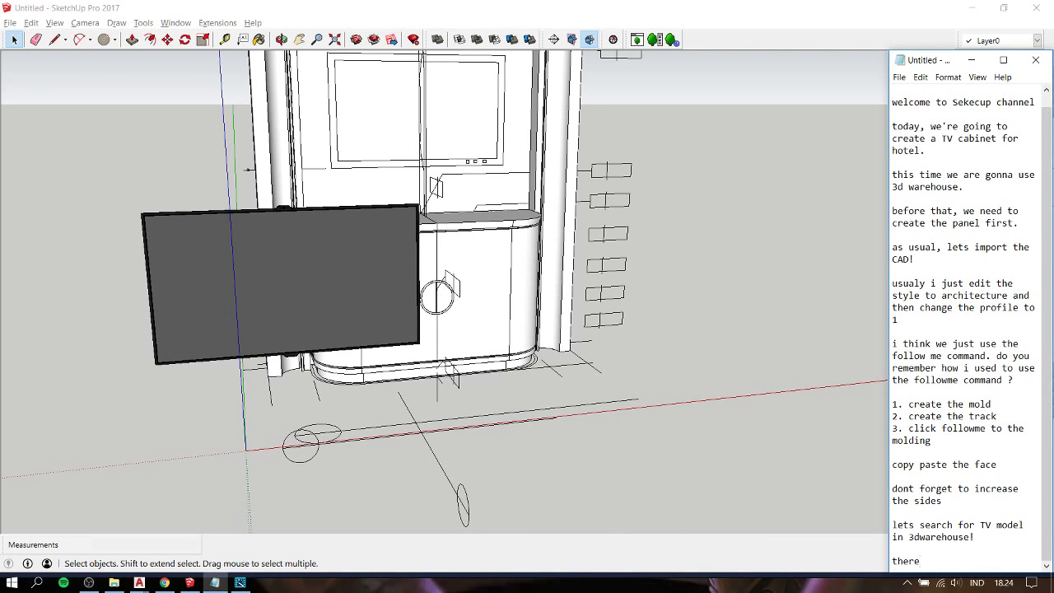
text( is so)
text(m)
key(BackSpace)
text(eti)
key(BackSpace)
key(BackSpace)
text(hing )
text(wr)
text(nk)
text(with)
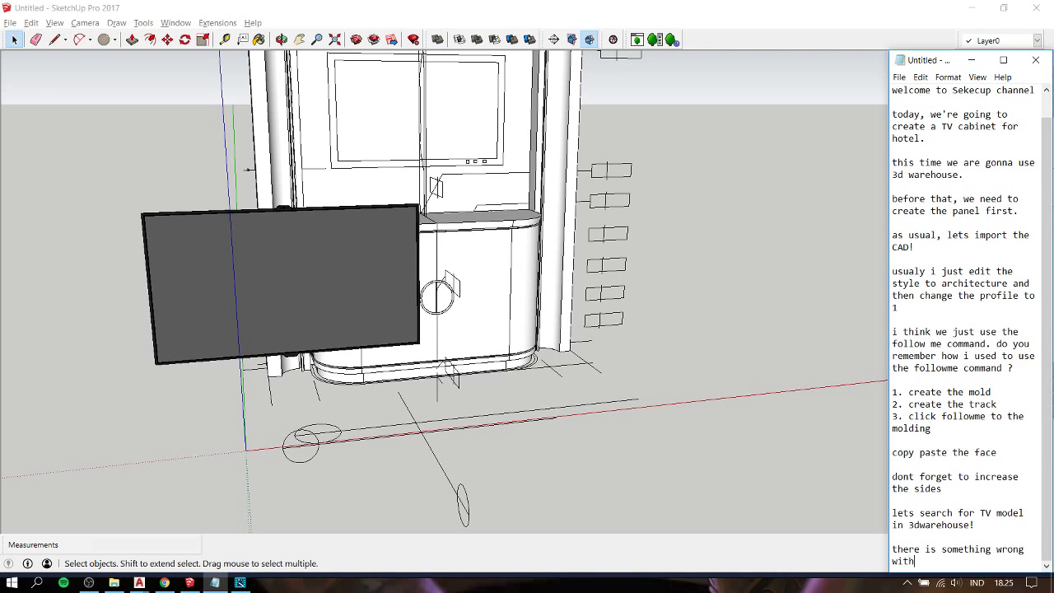
text(e model. but the tv)
text( screen is)
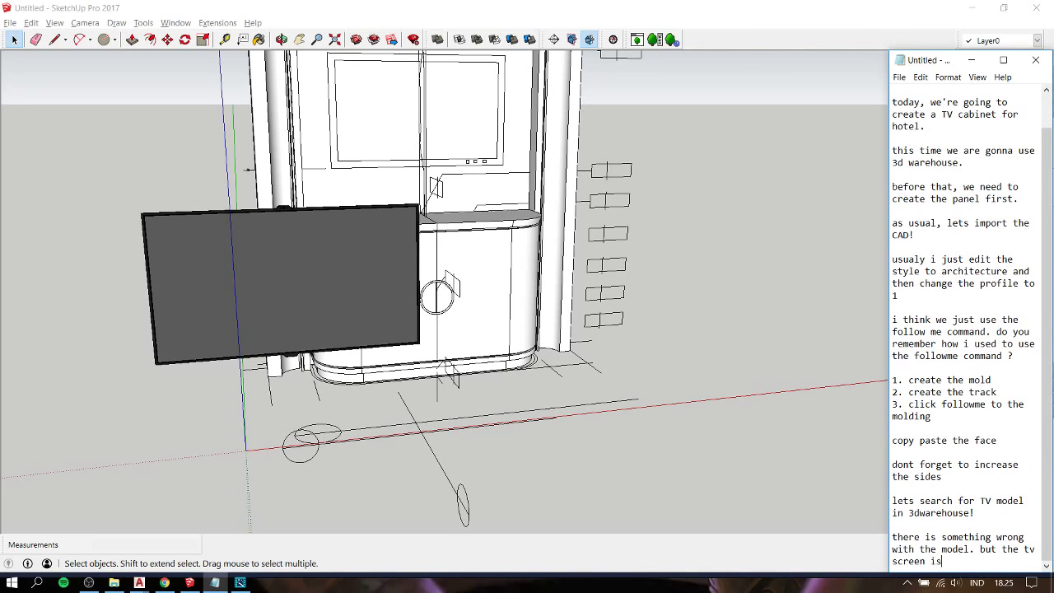
text( fine ... s)
text(o let it)
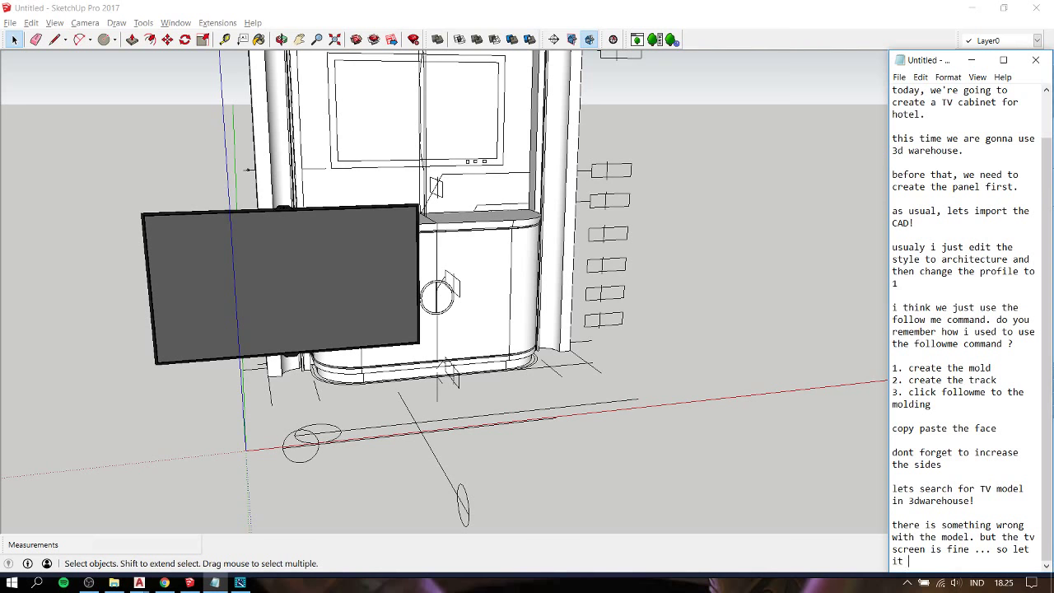
text( be)
- Select the TV and orbit so its panel faces the viewer
click(584, 455)
click(278, 259)
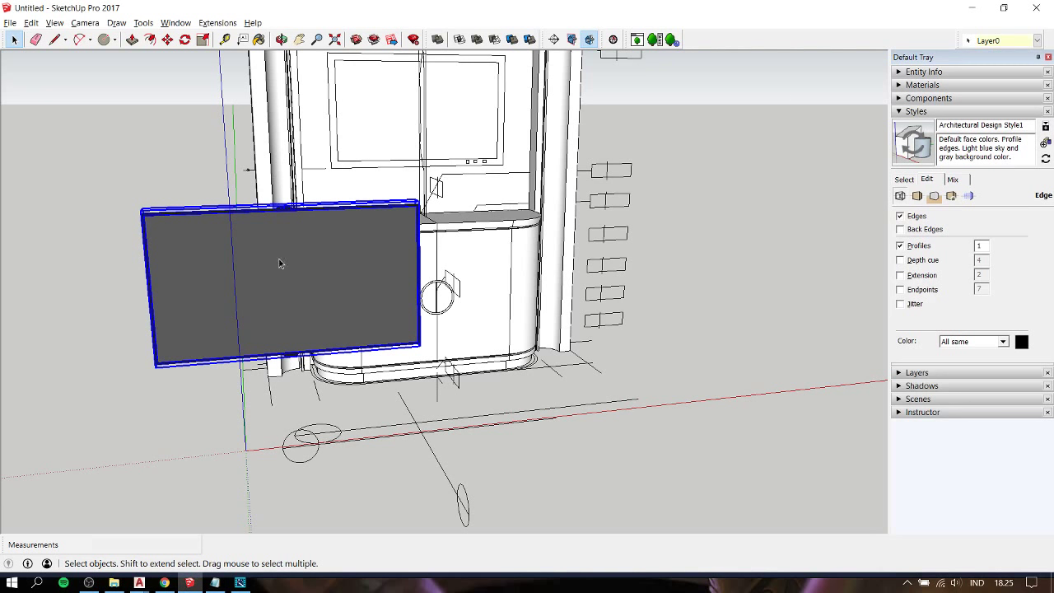
mouse_move(278, 259)
middle_down()
mouse_move(615, 361)
mouse_move(572, 384)
middle_up()
scroll(494, 412, up, 2)
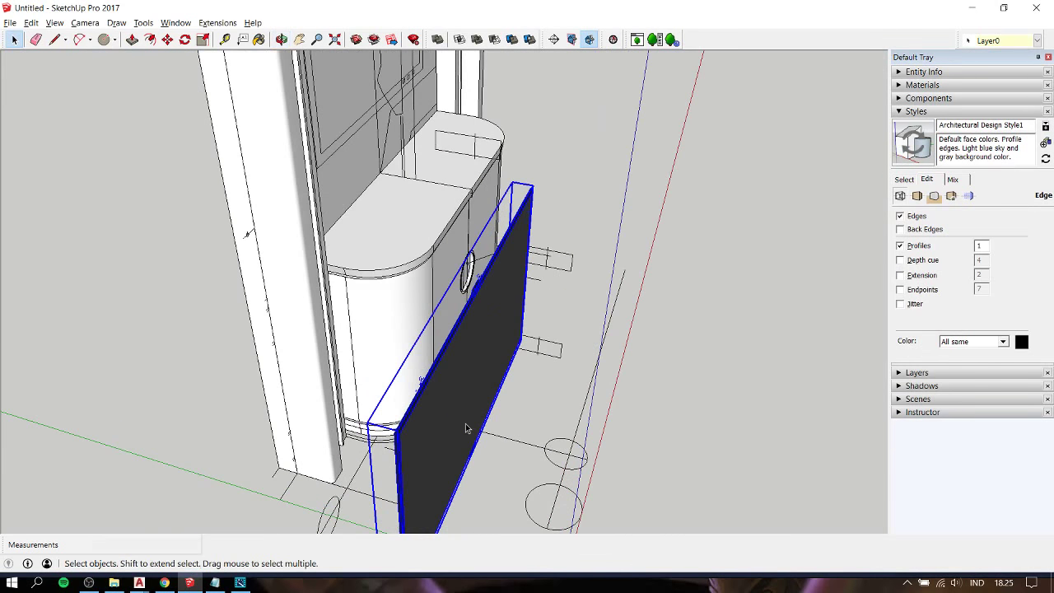
scroll(465, 428, up, 2)
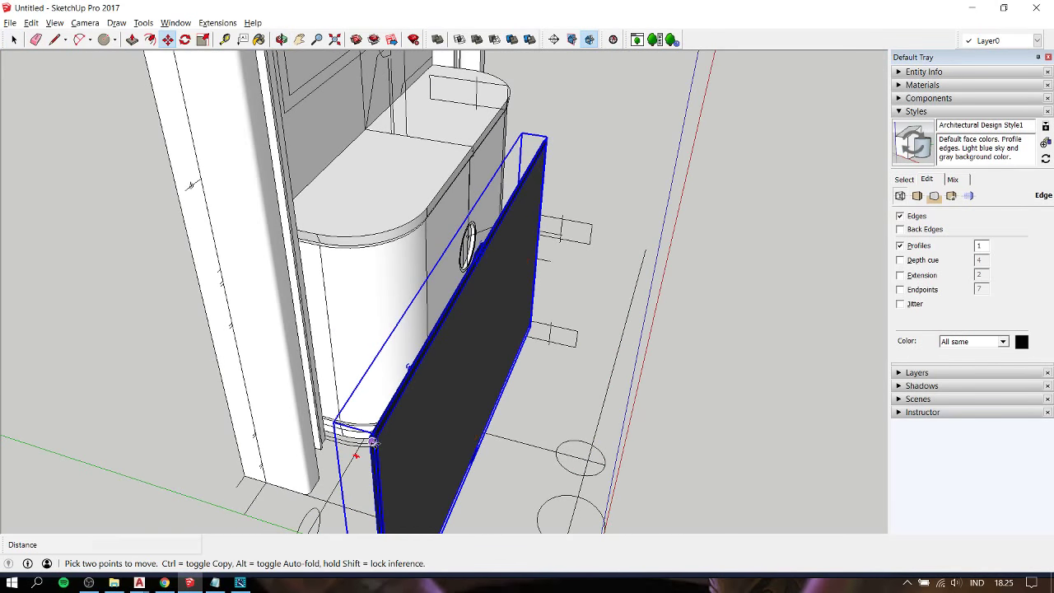
middle_drag(416, 438, 295, 295)
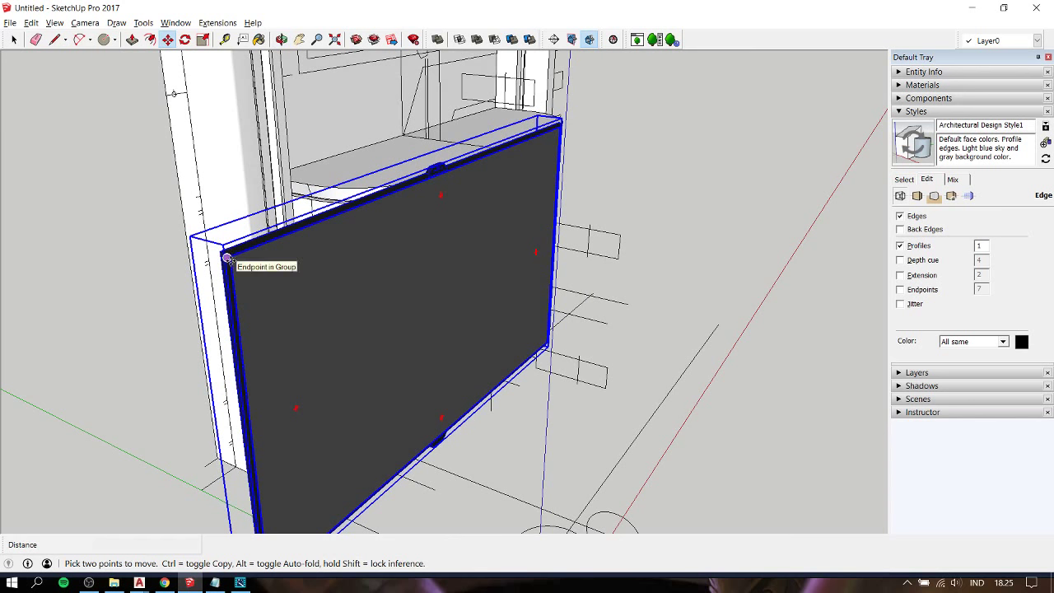
- Move the TV by its corner into the cabinet's upper niche above the countertop
click(232, 255)
scroll(232, 256, down, 3)
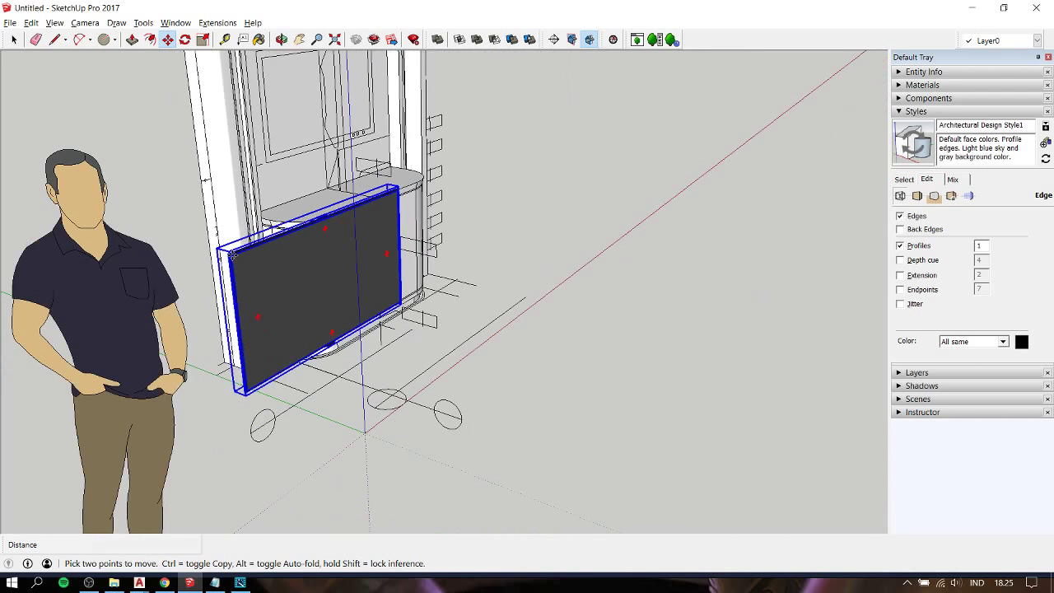
scroll(228, 236, down, 3)
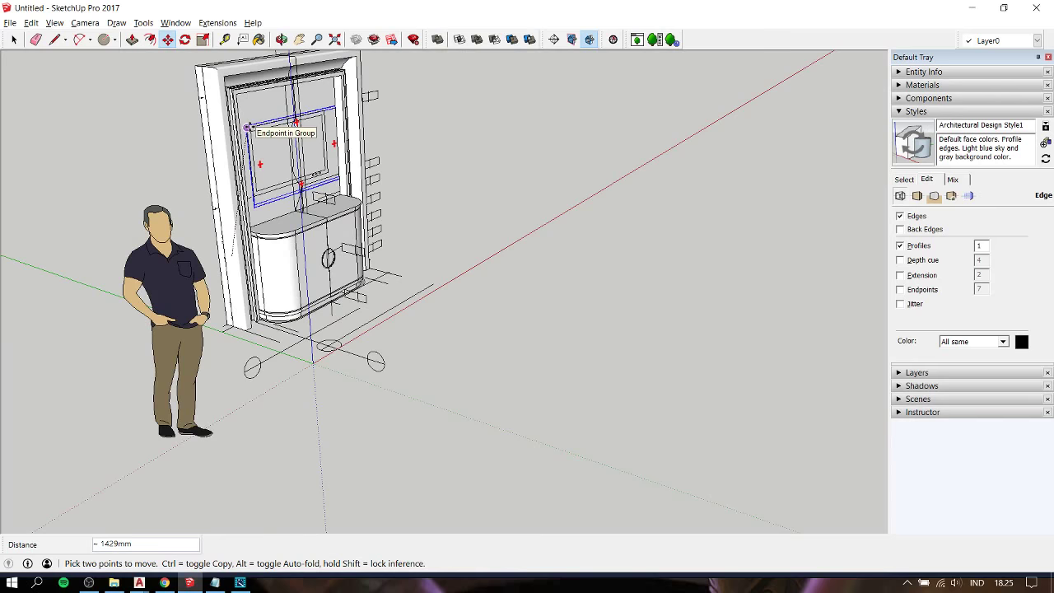
scroll(251, 131, up, 2)
scroll(250, 128, up, 3)
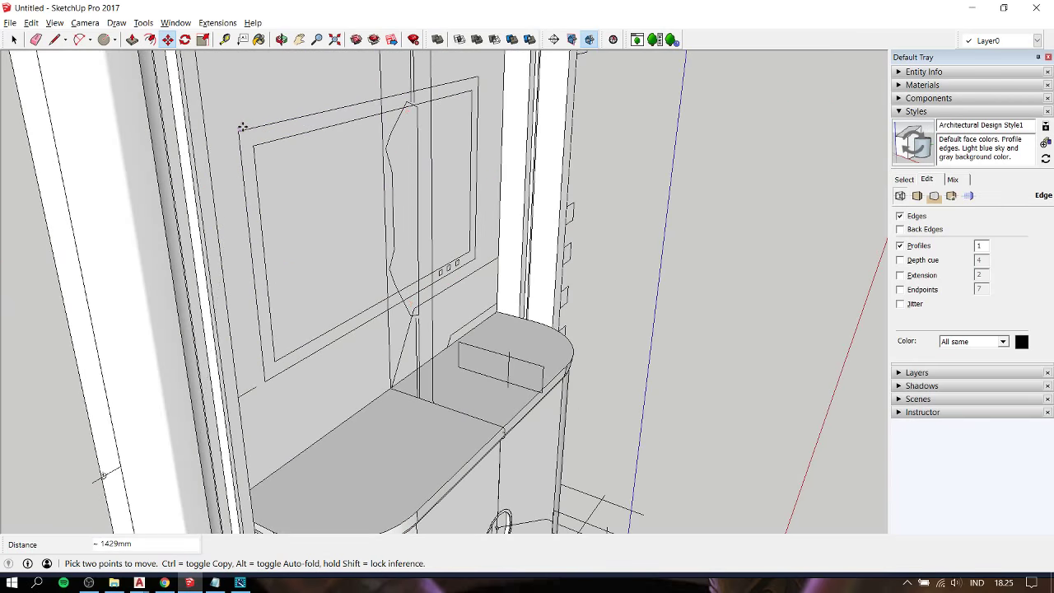
mouse_move(249, 129)
middle_down()
mouse_move(336, 110)
mouse_move(348, 141)
mouse_move(494, 97)
middle_up()
scroll(336, 109, down, 2)
scroll(348, 141, down, 2)
scroll(494, 97, up, 1)
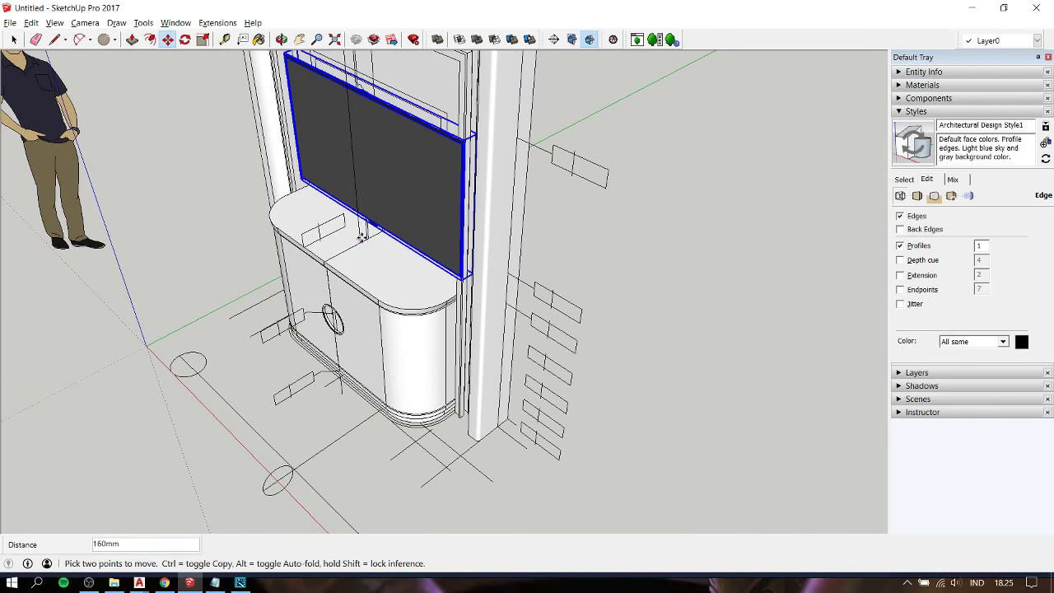
mouse_move(376, 235)
middle_down()
mouse_move(424, 212)
mouse_move(520, 124)
mouse_move(582, 158)
middle_up()
- Scale the TV down to 0.81 so it fits the wall recess, then deselect it
key(s)
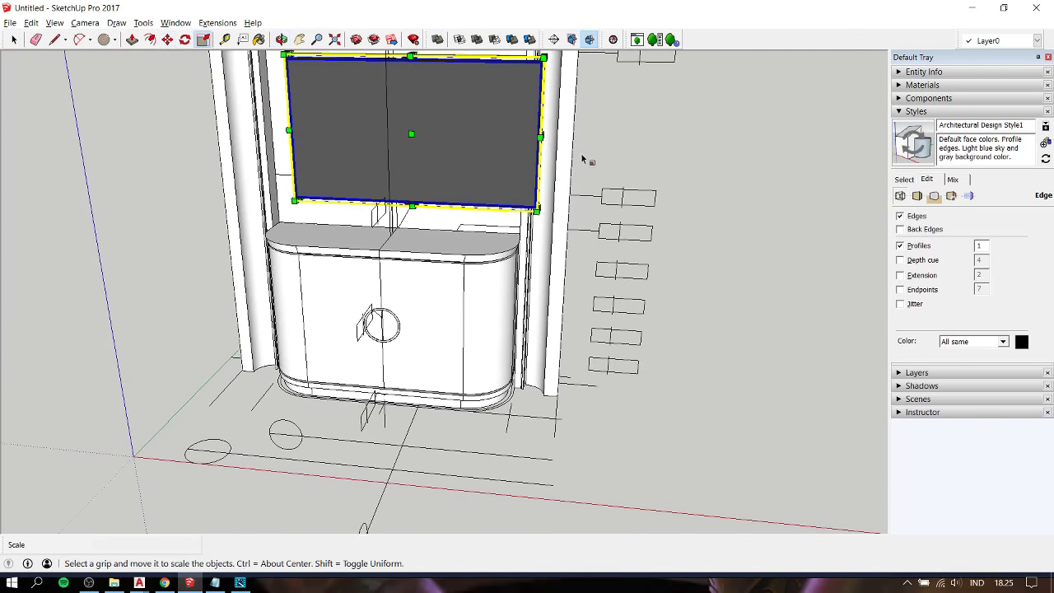
drag(536, 212, 492, 182)
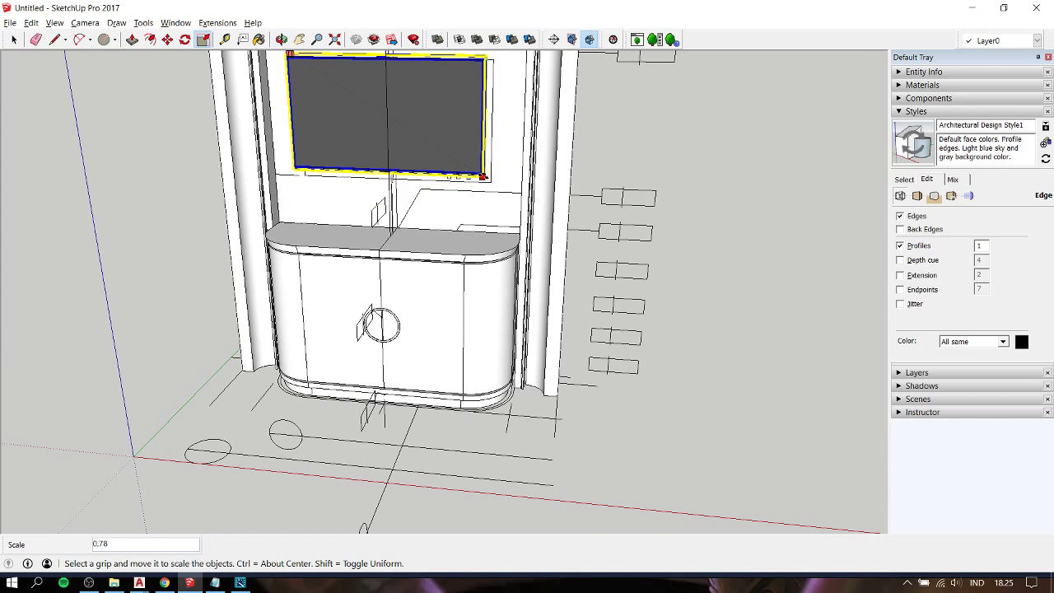
middle_drag(492, 182, 484, 185)
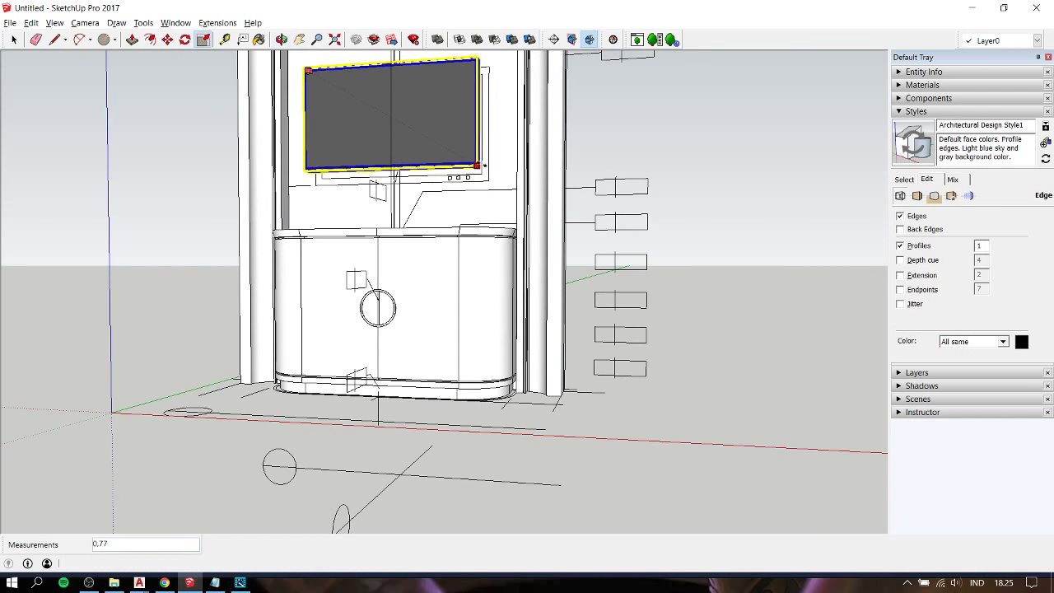
drag(483, 185, 484, 181)
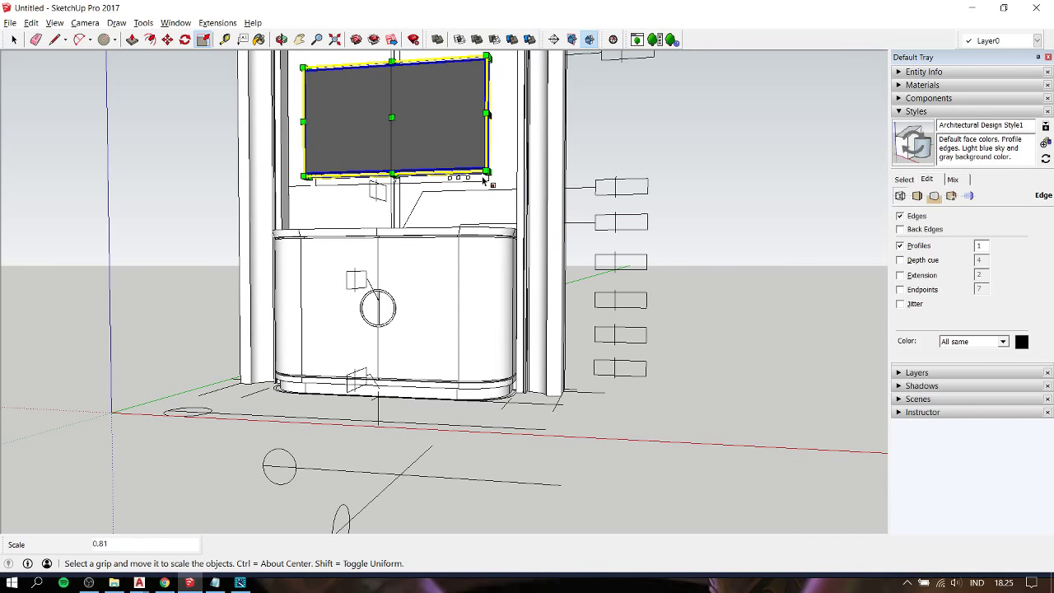
key(space)
click(688, 147)
mouse_move(688, 147)
middle_down()
mouse_move(427, 116)
mouse_move(364, 318)
mouse_move(330, 364)
mouse_move(193, 367)
mouse_move(123, 285)
mouse_move(312, 251)
middle_up()
scroll(365, 318, up, 3)
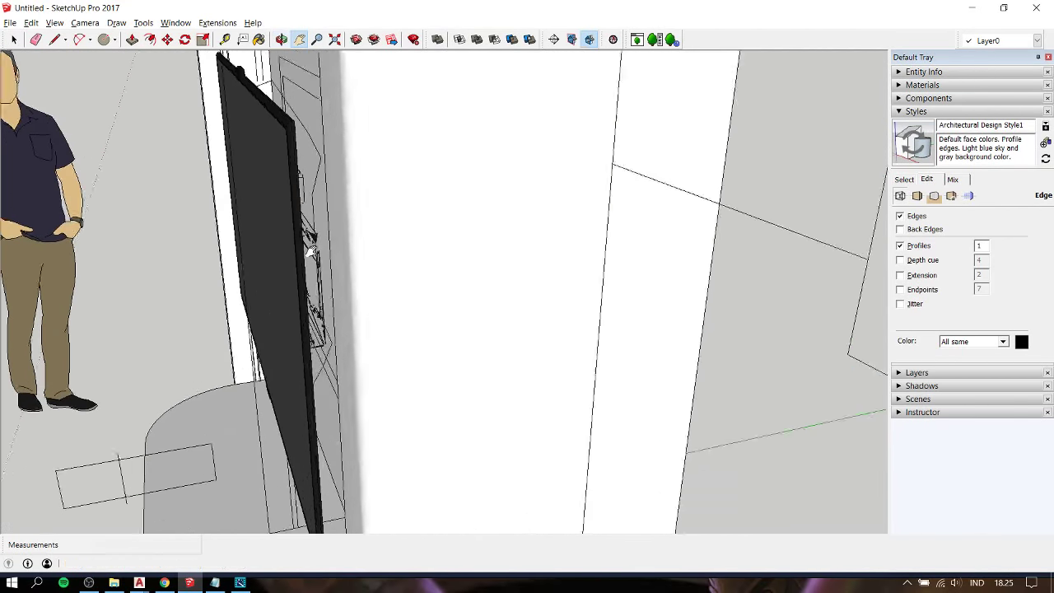
- Move the TV panel back so it sits flush against the niche wall
scroll(311, 247, up, 2)
click(315, 229)
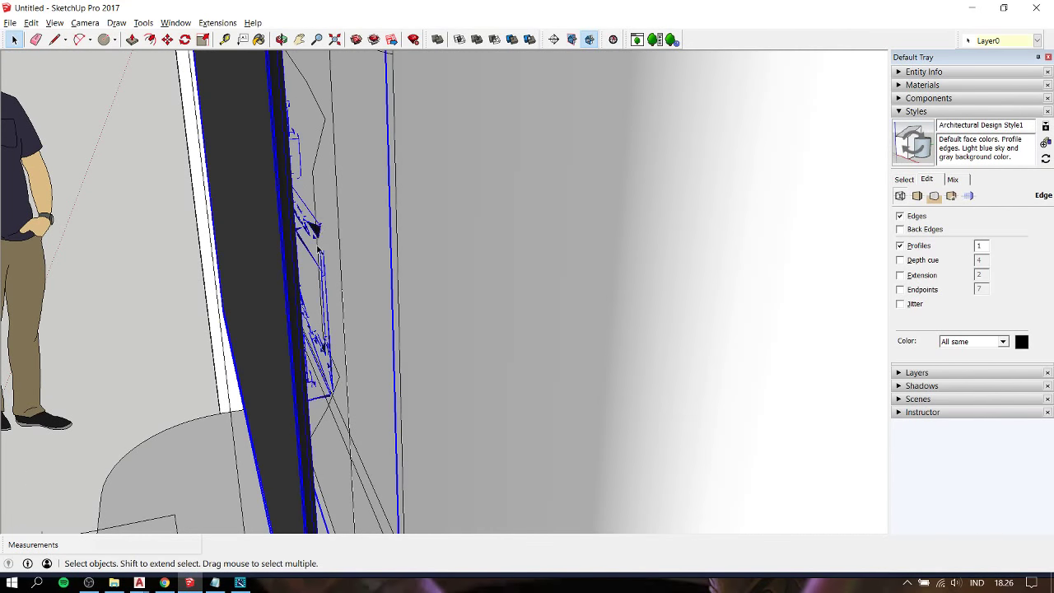
key(m)
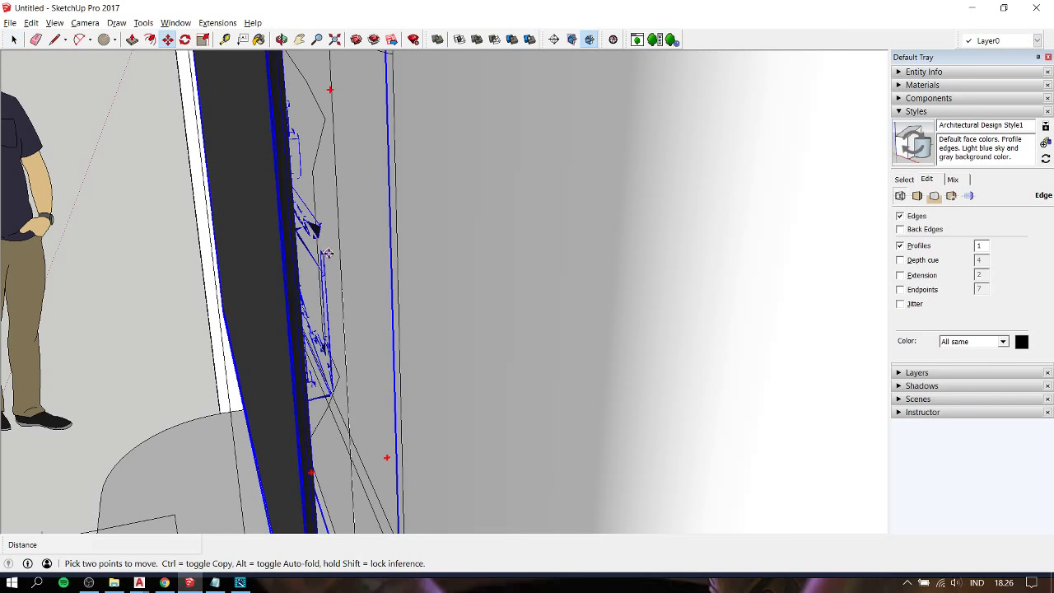
scroll(323, 254, down, 3)
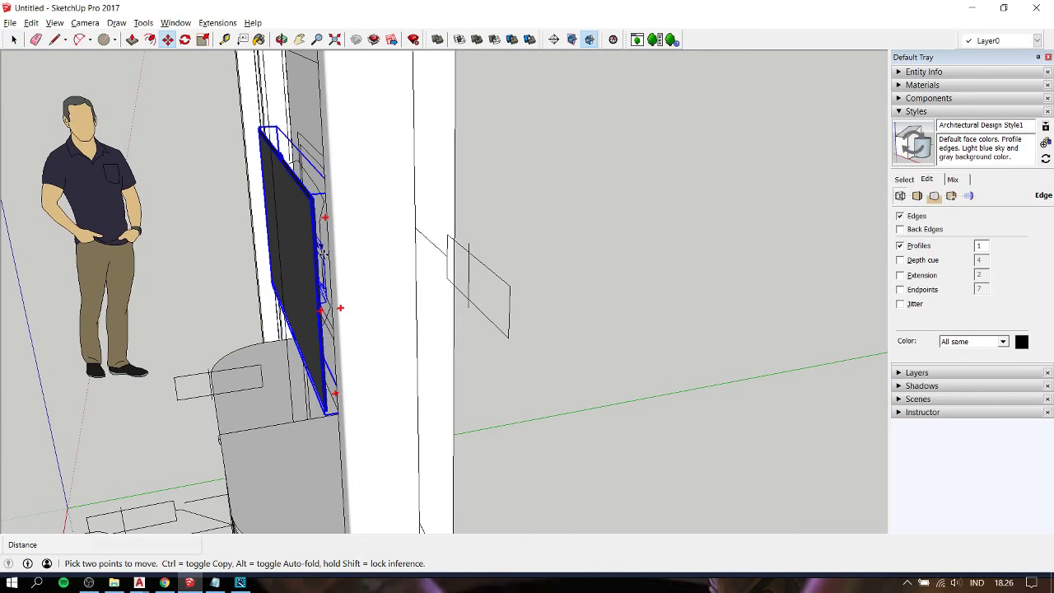
click(322, 253)
mouse_move(337, 252)
middle_down()
mouse_move(192, 299)
mouse_move(437, 214)
middle_up()
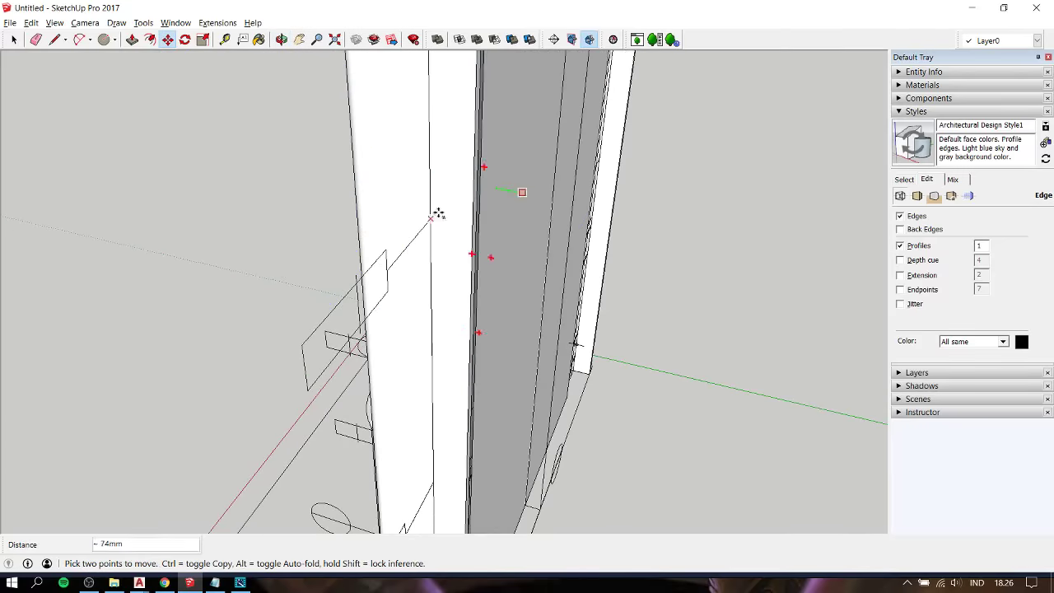
click(544, 121)
middle_drag(543, 120, 612, 198)
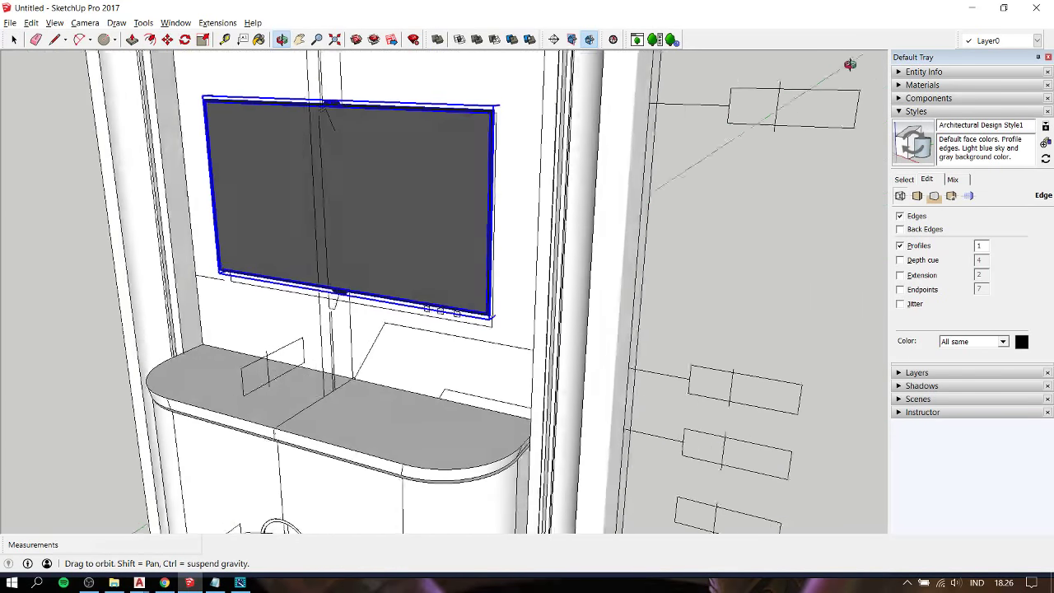
key(space)
click(577, 138)
mouse_move(576, 139)
middle_down()
mouse_move(469, 353)
mouse_move(490, 173)
middle_up()
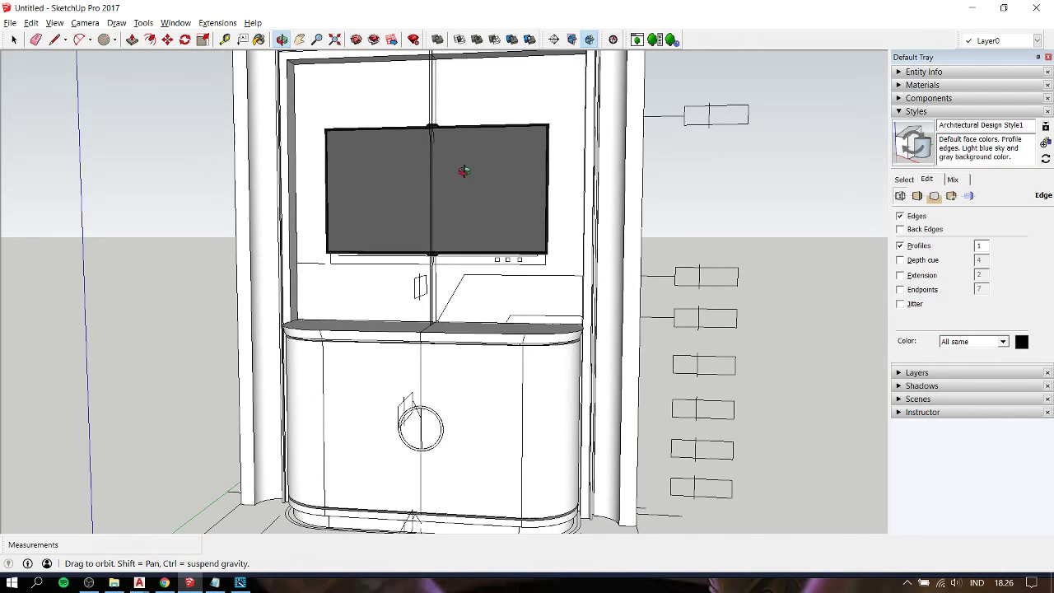
- Shift the TV panel vertically to its final height within the niche
click(490, 173)
scroll(547, 136, up, 2)
key(m)
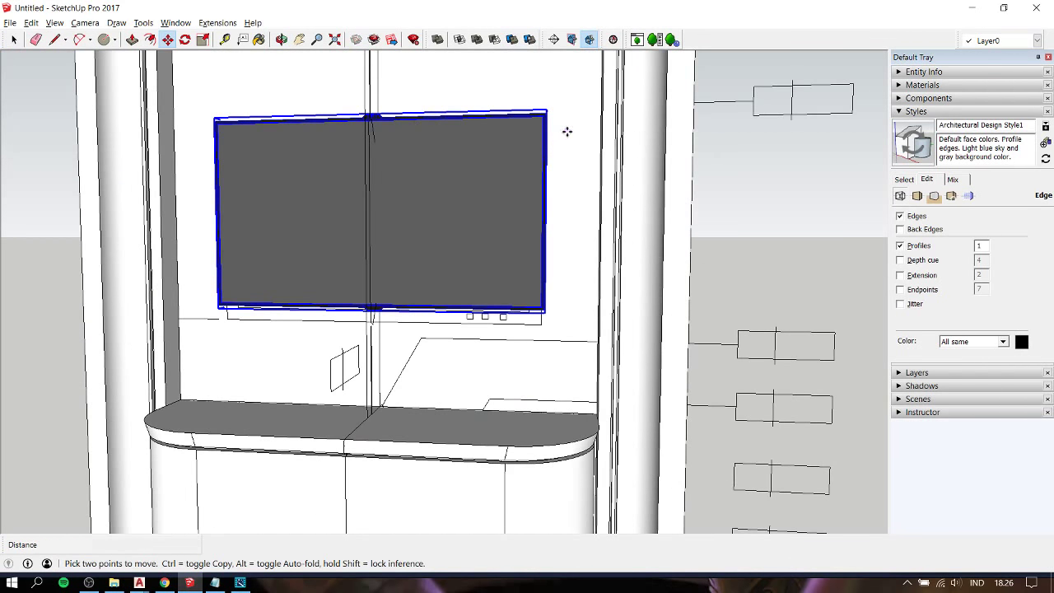
click(565, 129)
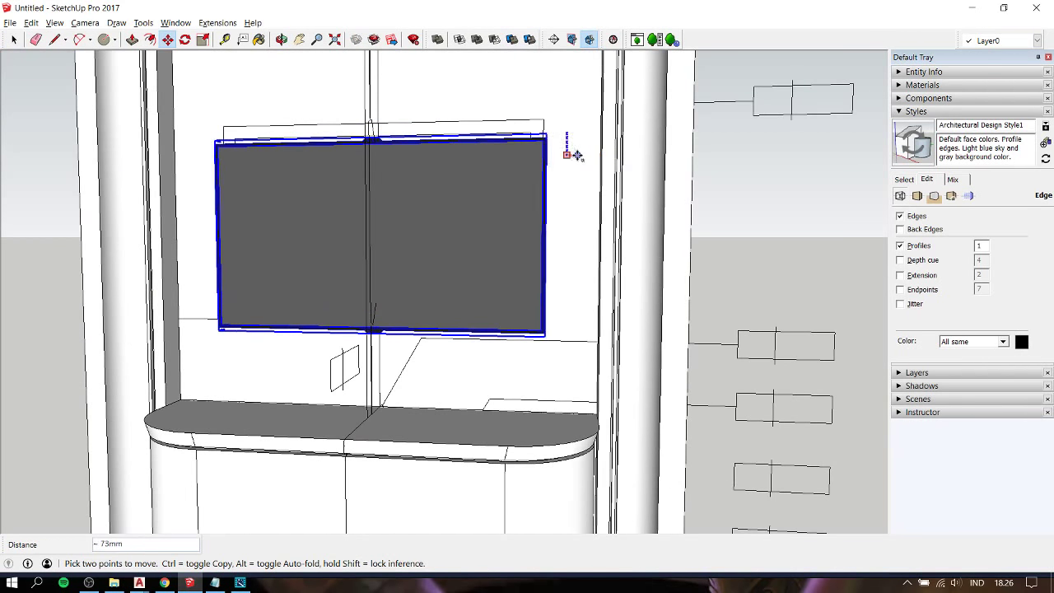
click(572, 138)
scroll(576, 140, down, 3)
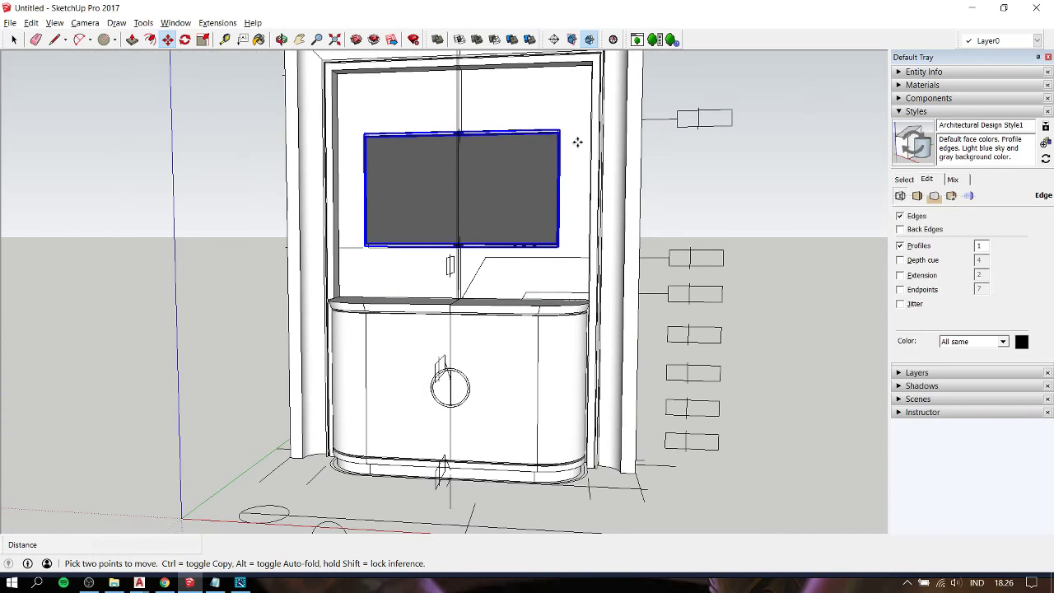
key(space)
- Relocate the scale figure so it stands beside the cabinet
scroll(353, 177, down, 2)
scroll(387, 214, down, 2)
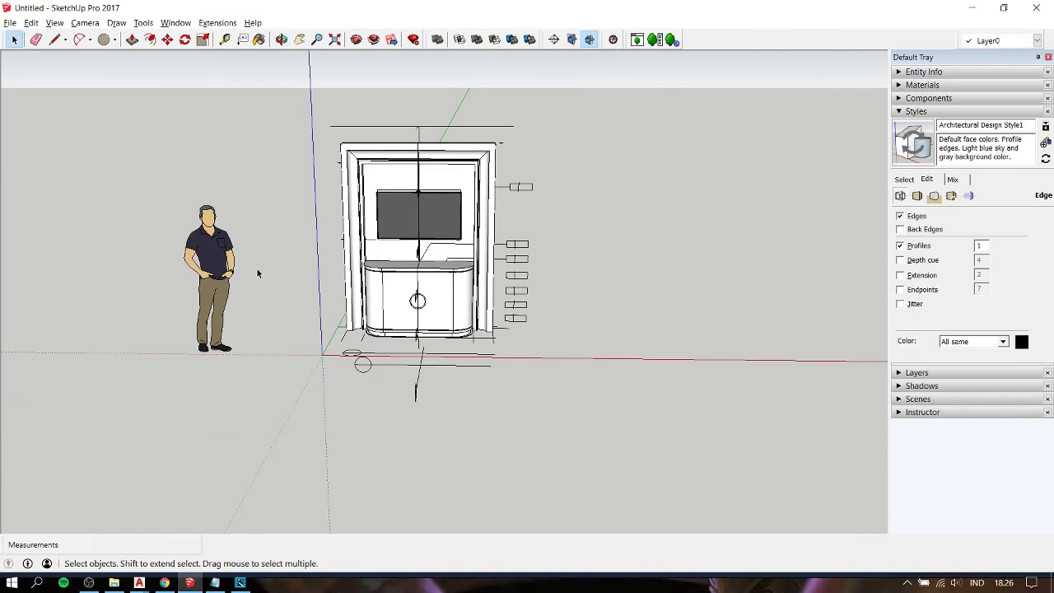
click(213, 272)
key(m)
click(252, 439)
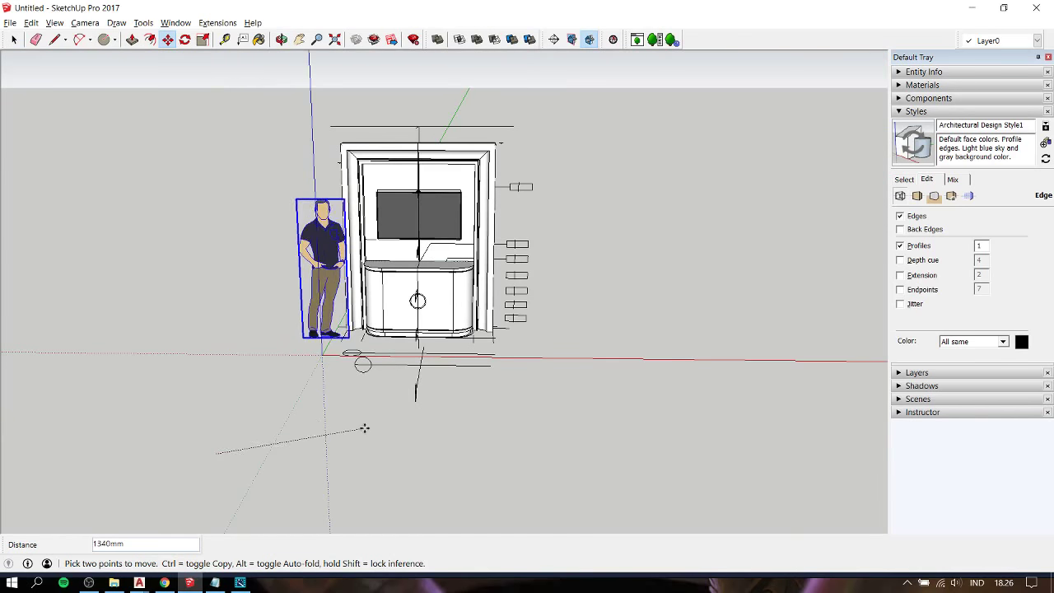
click(467, 299)
key(space)
middle_drag(395, 304, 405, 237)
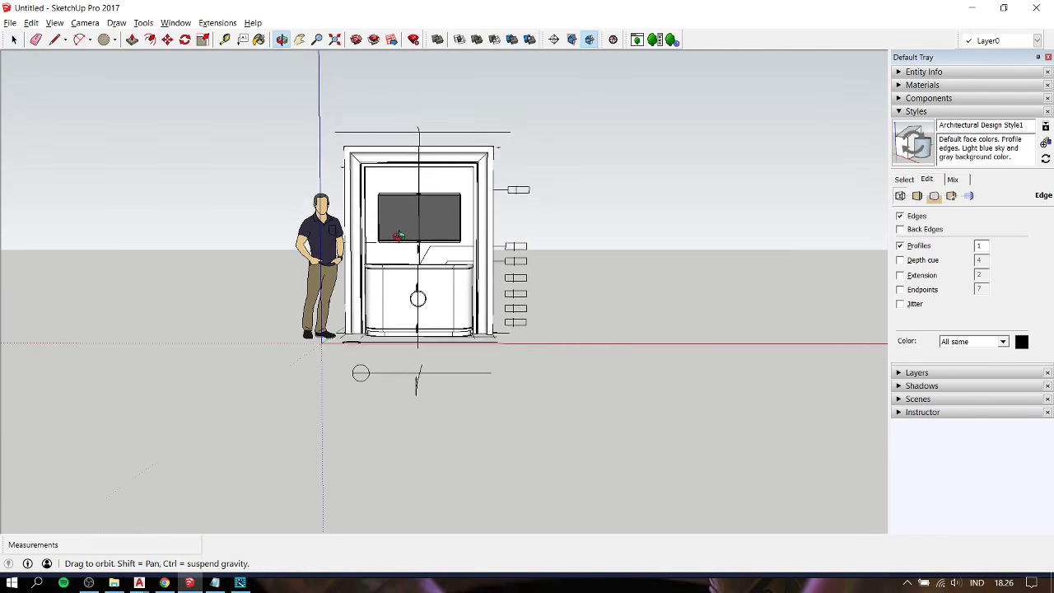
scroll(405, 237, up, 1)
scroll(404, 237, up, 1)
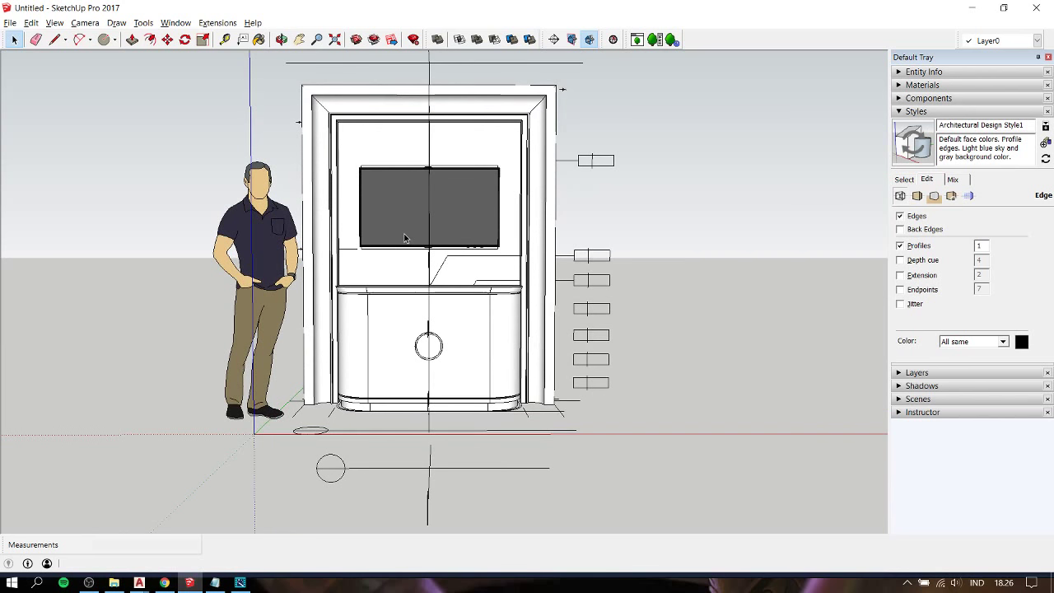
- Erase all the old text from the Notepad notes
click(215, 583)
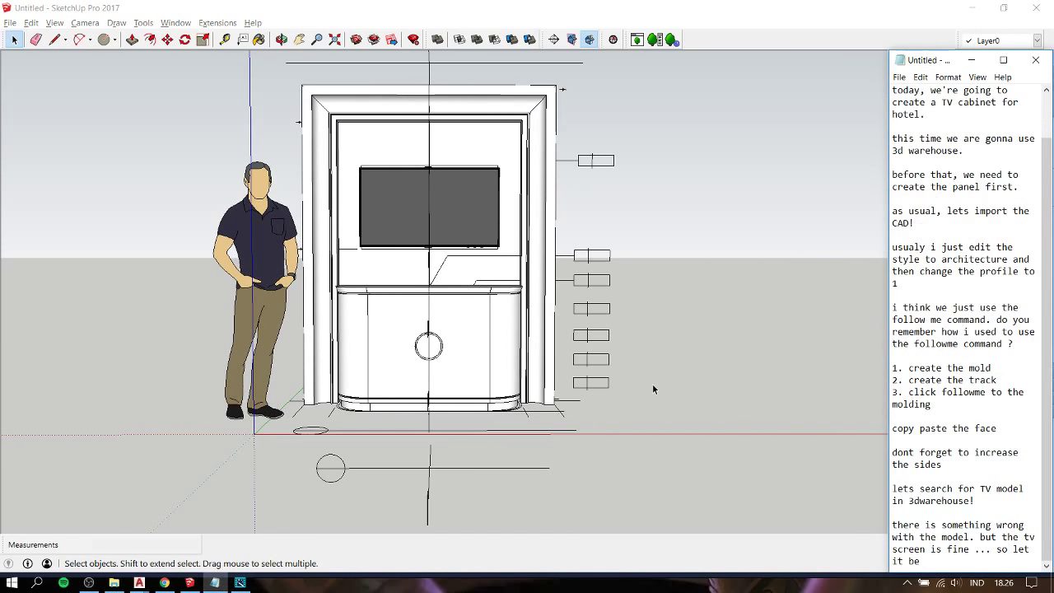
key(ctrl+a)
key(Delete)
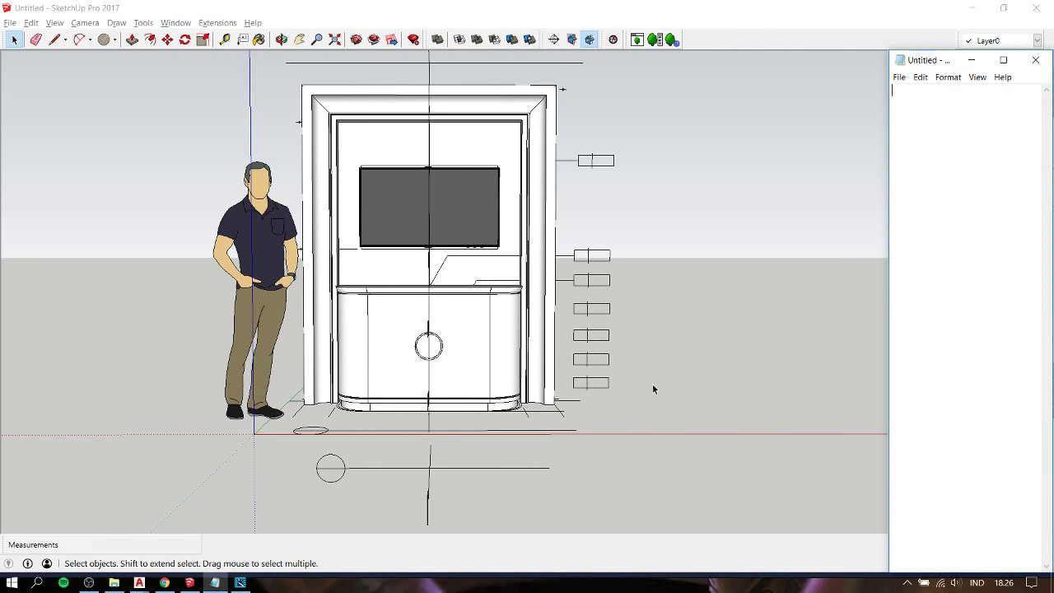
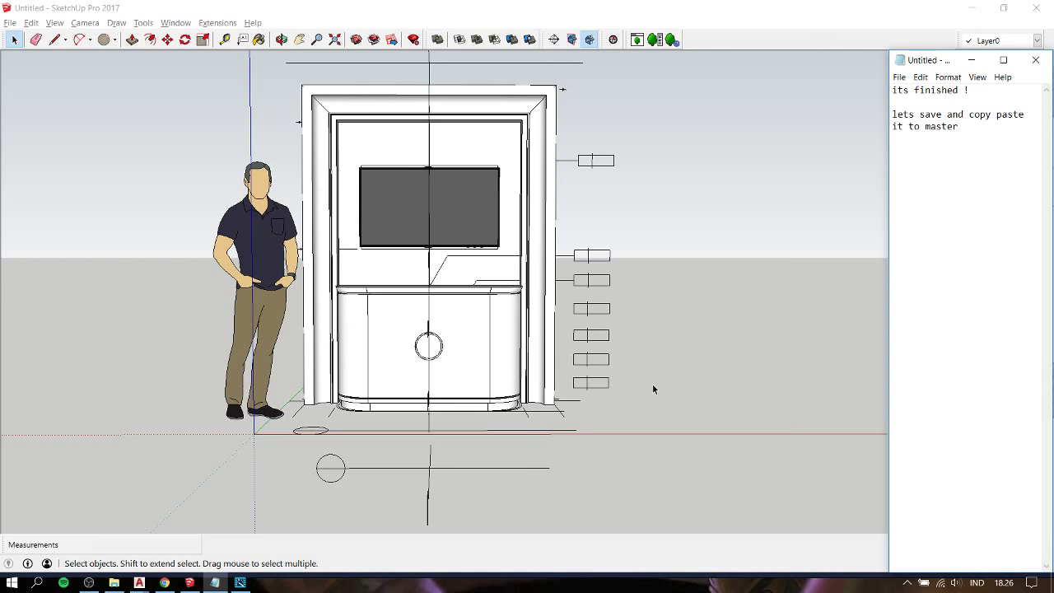
- Window-select all of the finished TV cabinet geometry and make it one group
click(652, 335)
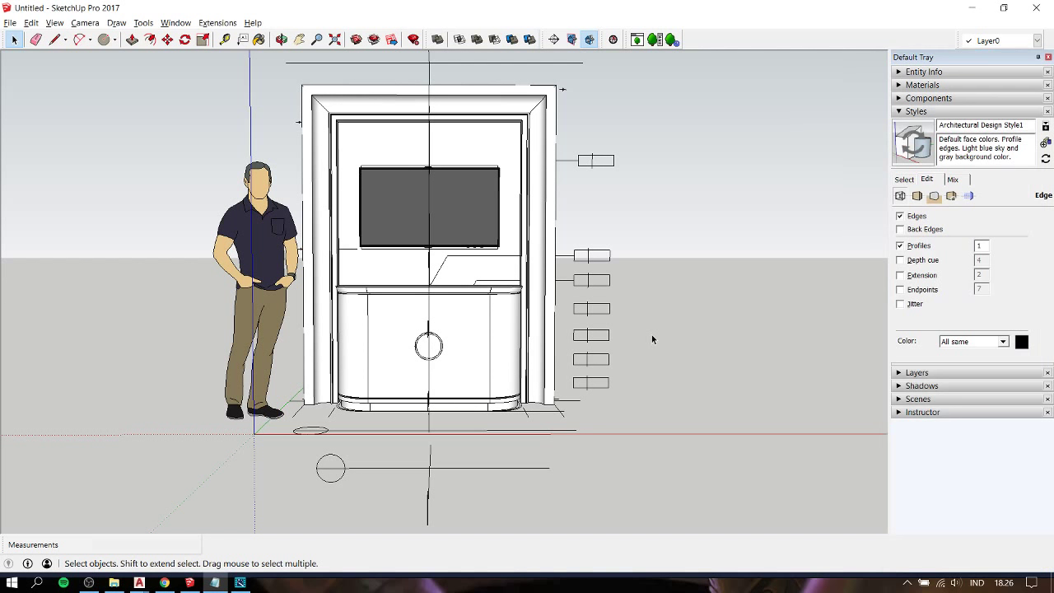
scroll(651, 334, down, 2)
drag(365, 134, 588, 414)
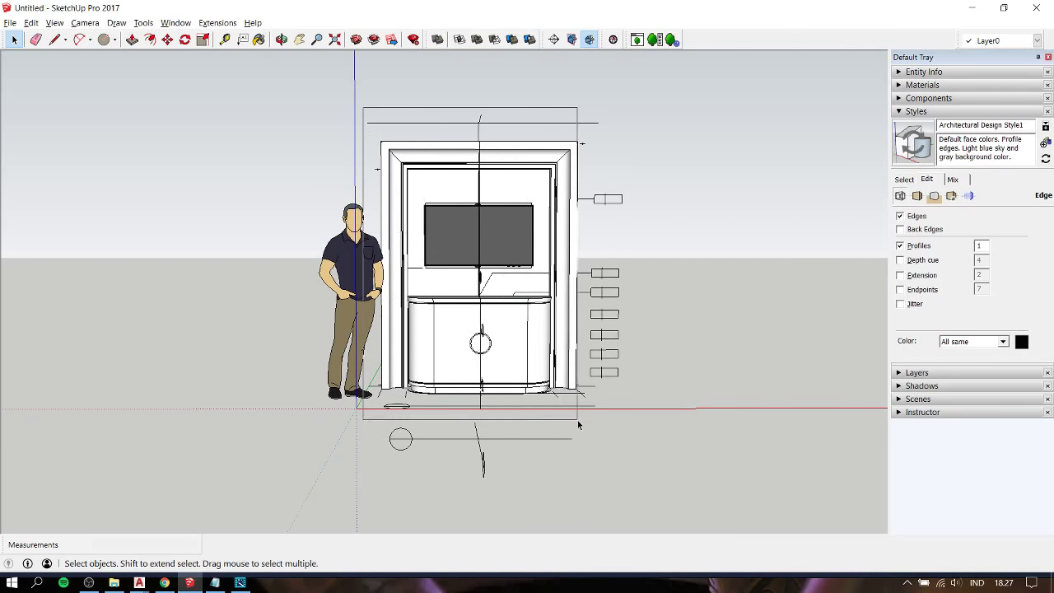
mouse_move(652, 327)
middle_down()
mouse_move(214, 372)
mouse_move(431, 303)
middle_up()
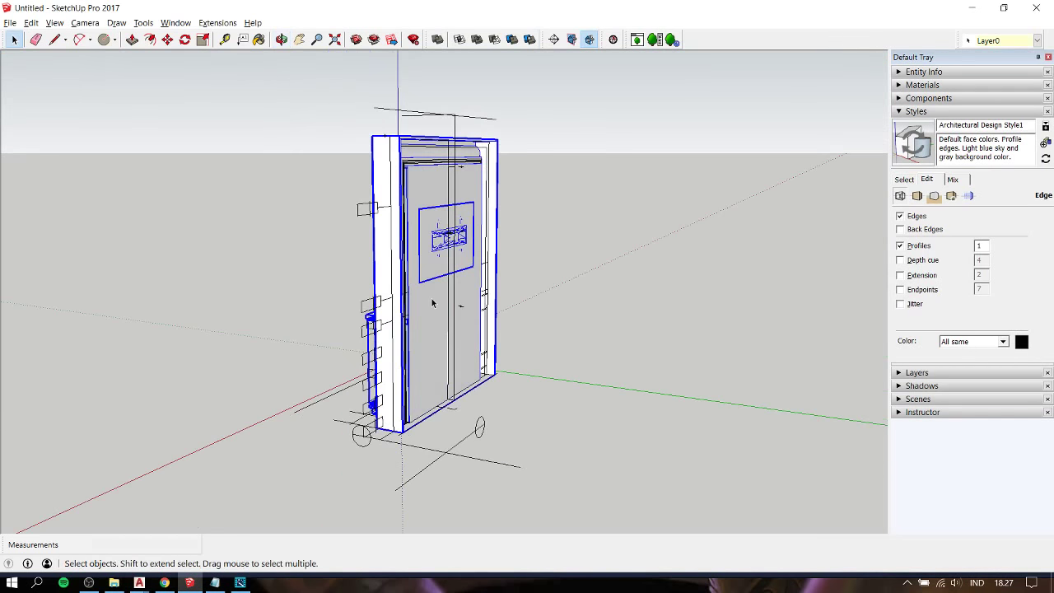
right_click(432, 303)
click(461, 417)
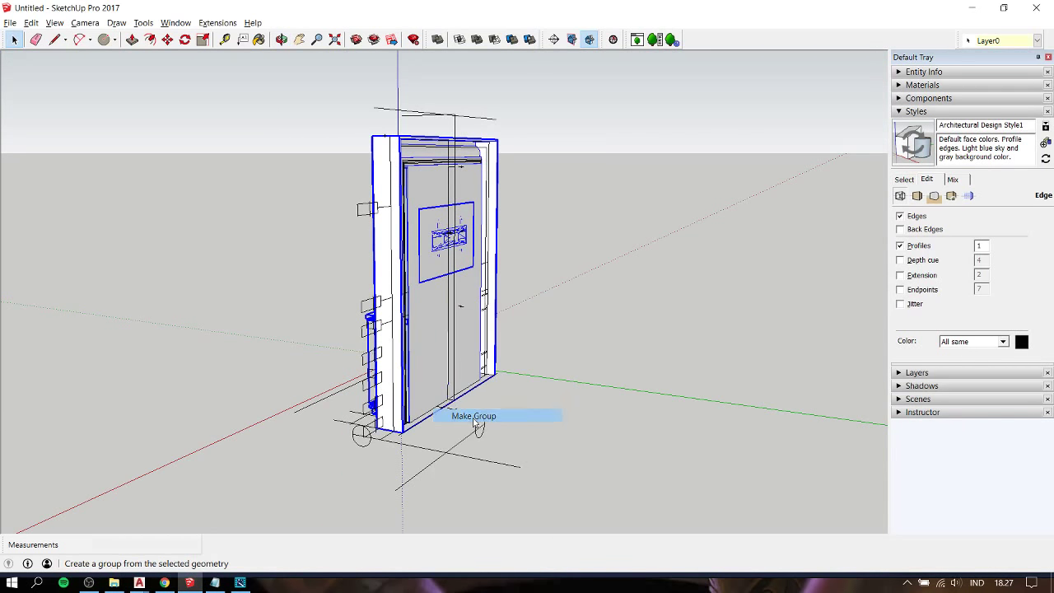
middle_drag(372, 349, 577, 286)
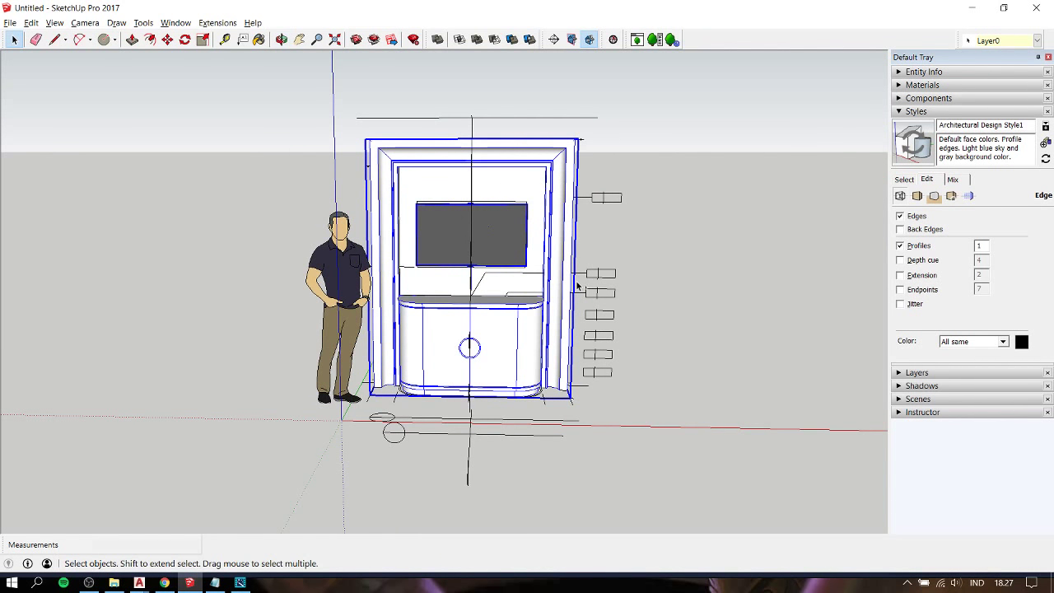
- Save the model as 'tv cabinet twin.skp' in the Pictures > Sekecup folder
click(10, 23)
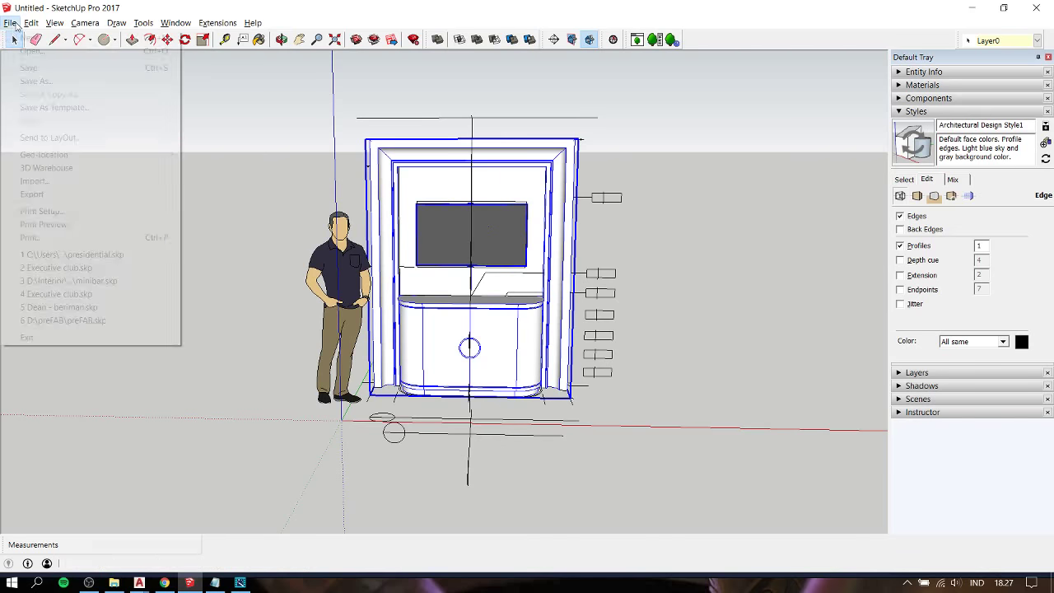
click(29, 68)
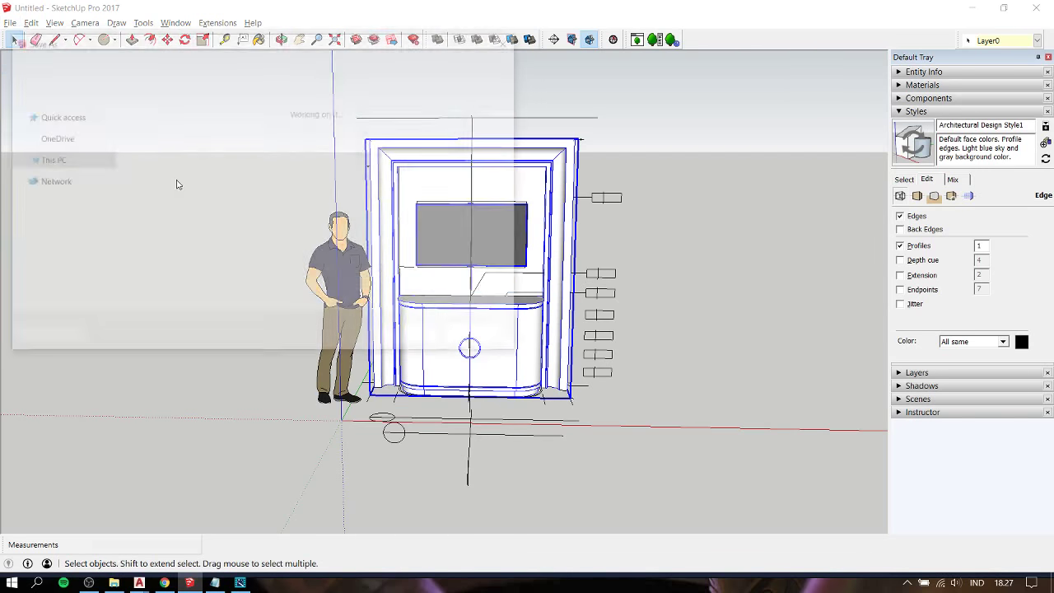
scroll(58, 206, down, 1)
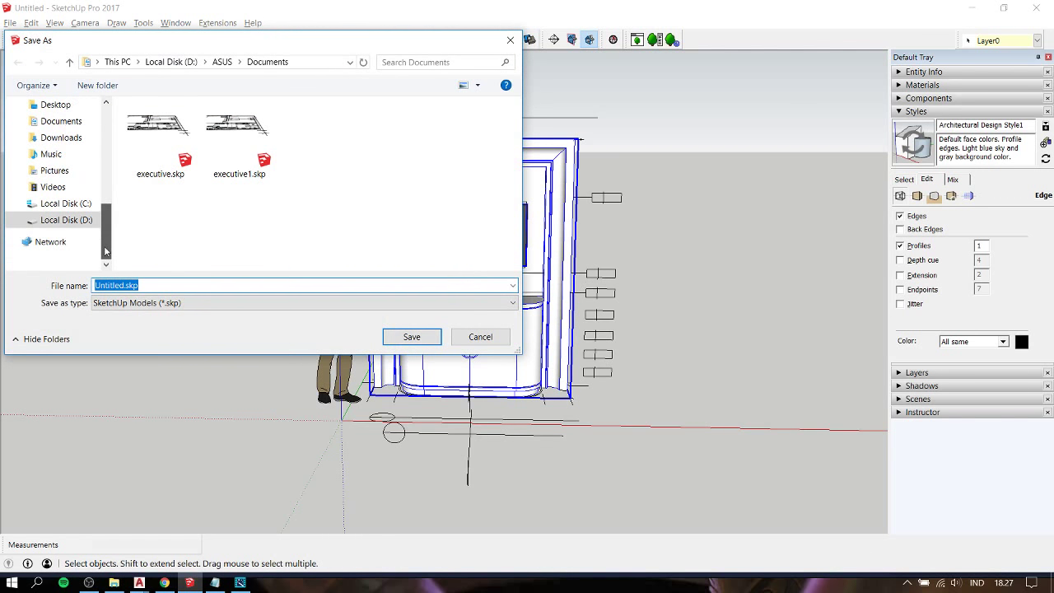
click(54, 170)
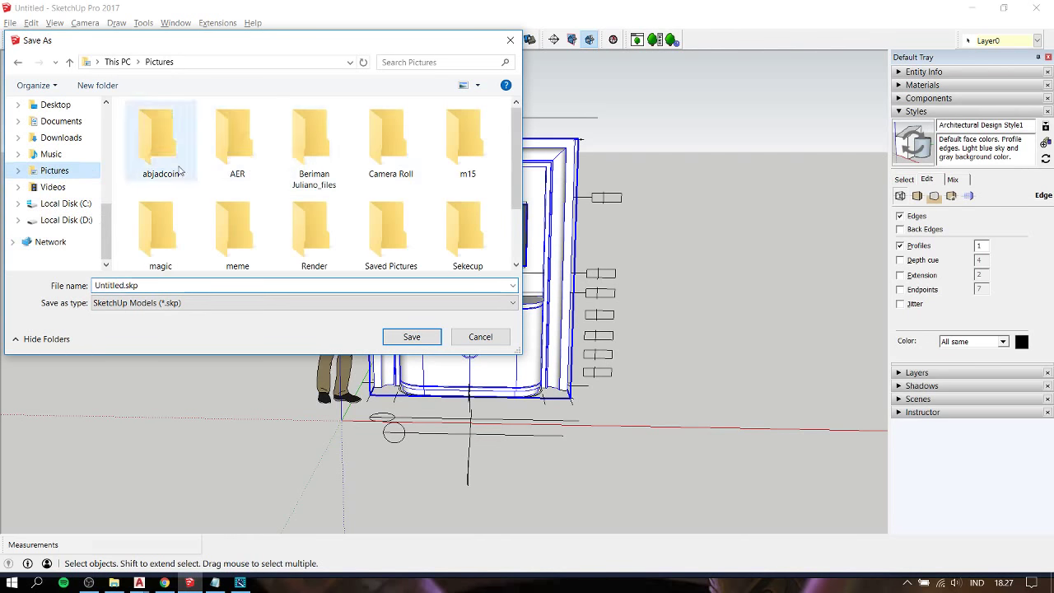
double_click(463, 220)
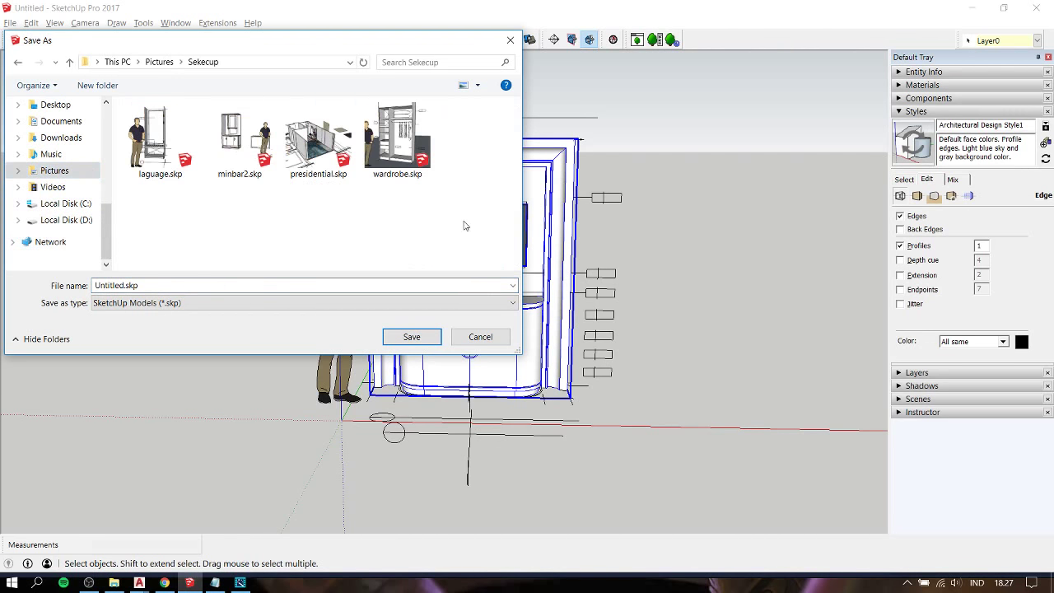
click(189, 285)
text(tv cabinet twin)
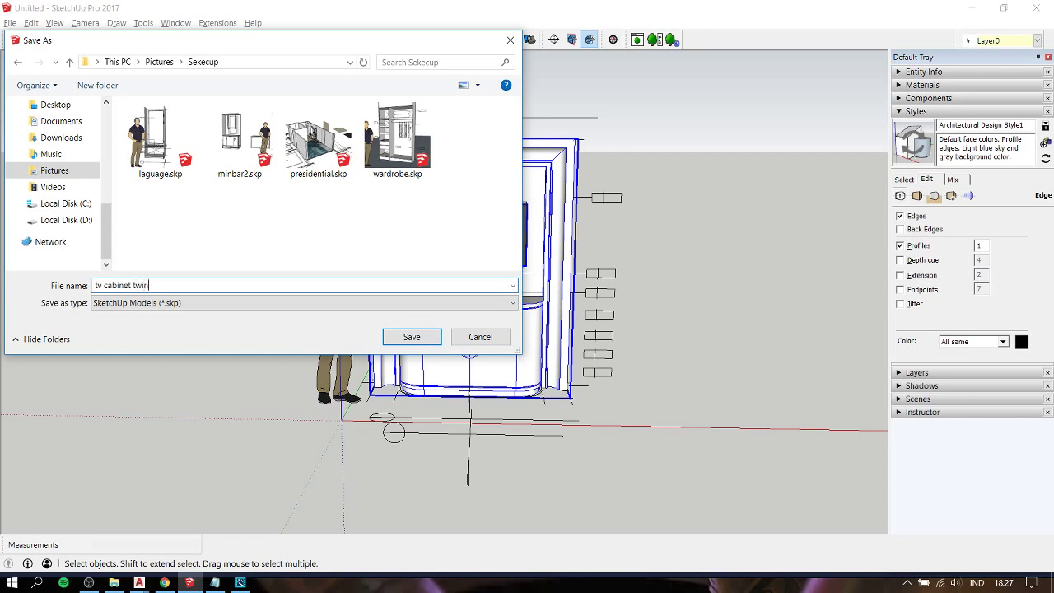
key(Return)
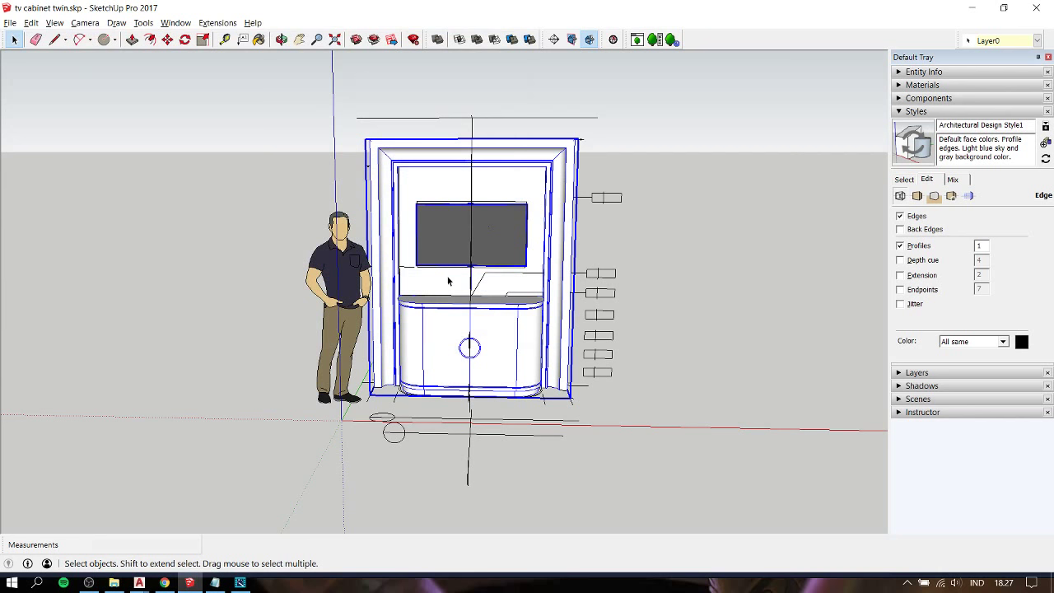
- Open presidential.skp in a second window and view the room, then return to tv cabinet twin
right_click(190, 582)
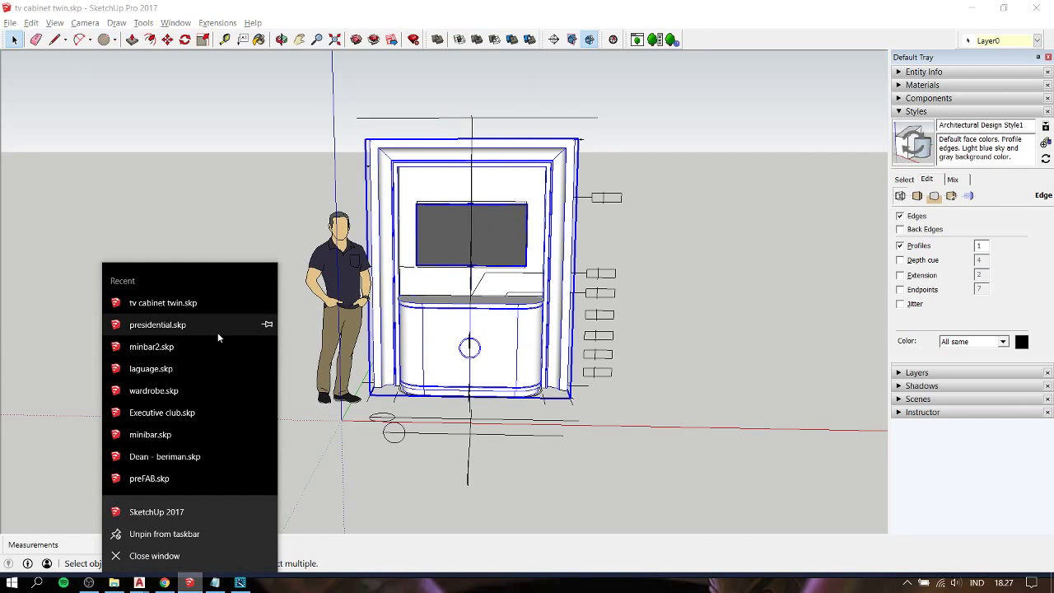
click(218, 333)
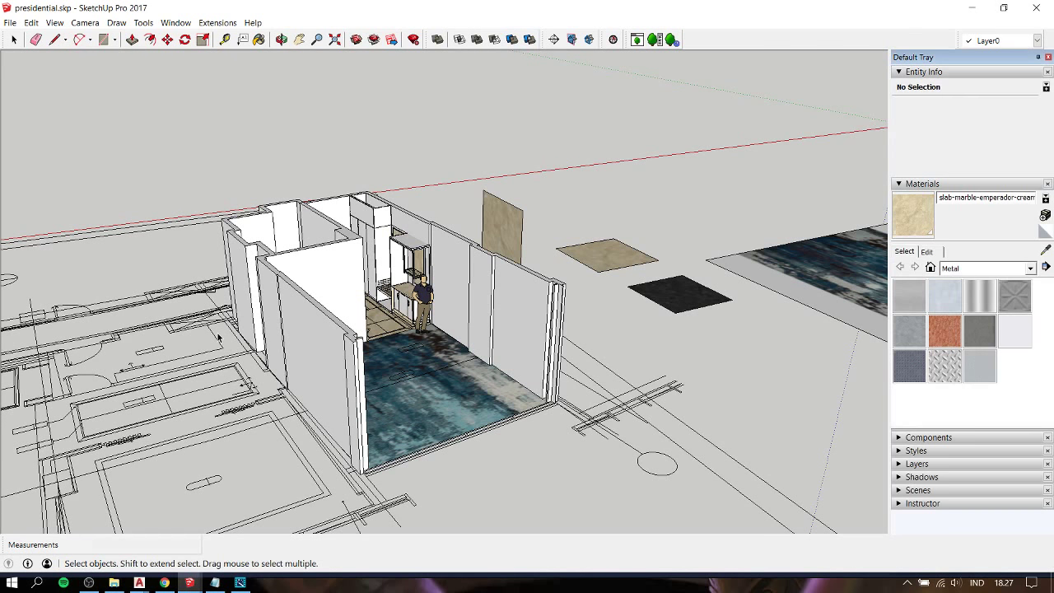
mouse_move(433, 311)
middle_down()
mouse_move(503, 266)
mouse_move(601, 348)
mouse_move(494, 330)
mouse_move(526, 320)
middle_up()
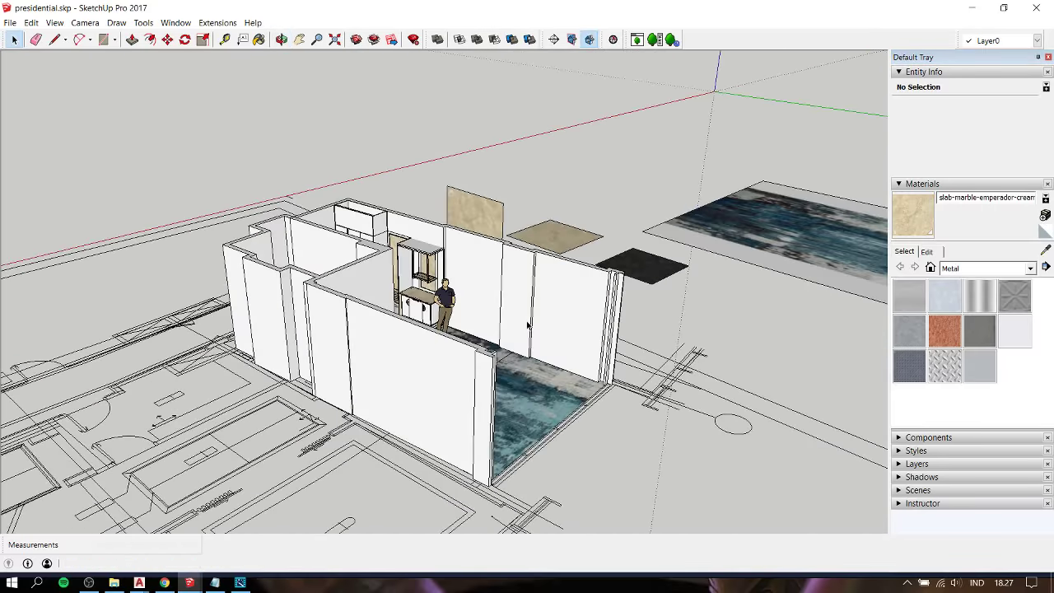
scroll(518, 366, up, 3)
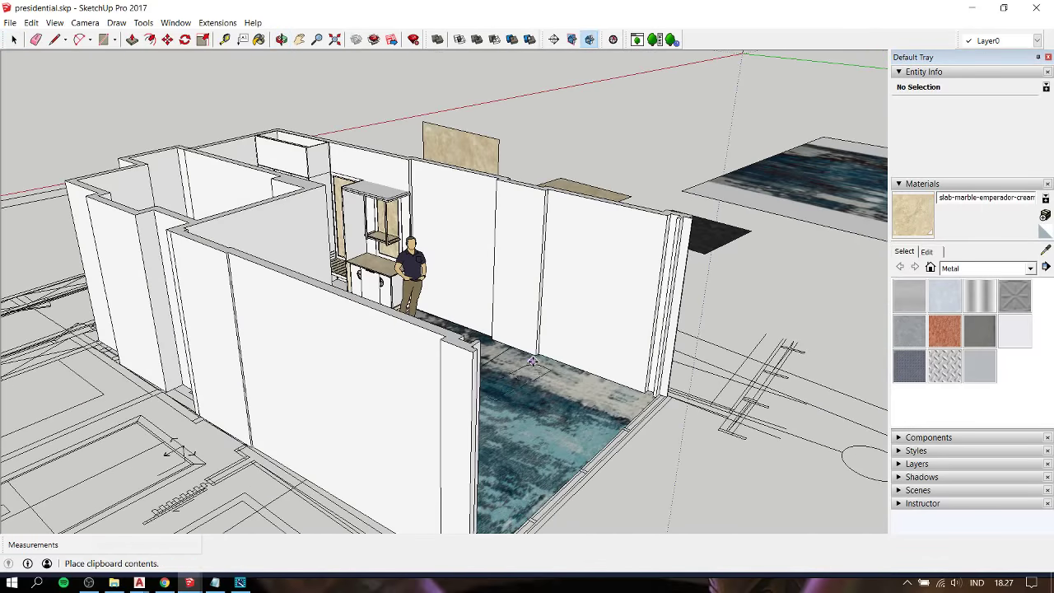
key(Escape)
click(200, 586)
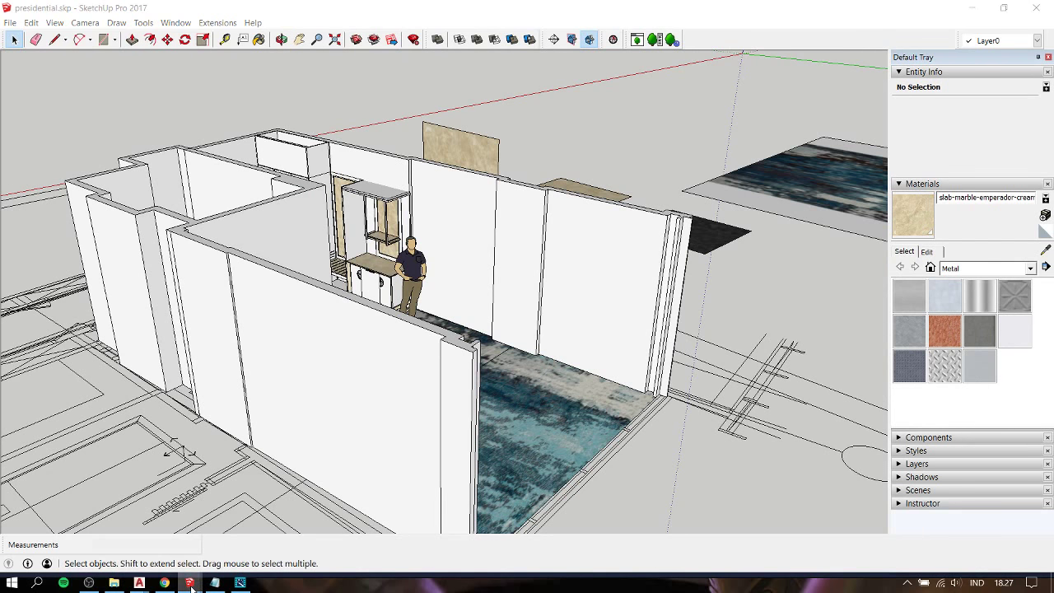
click(163, 531)
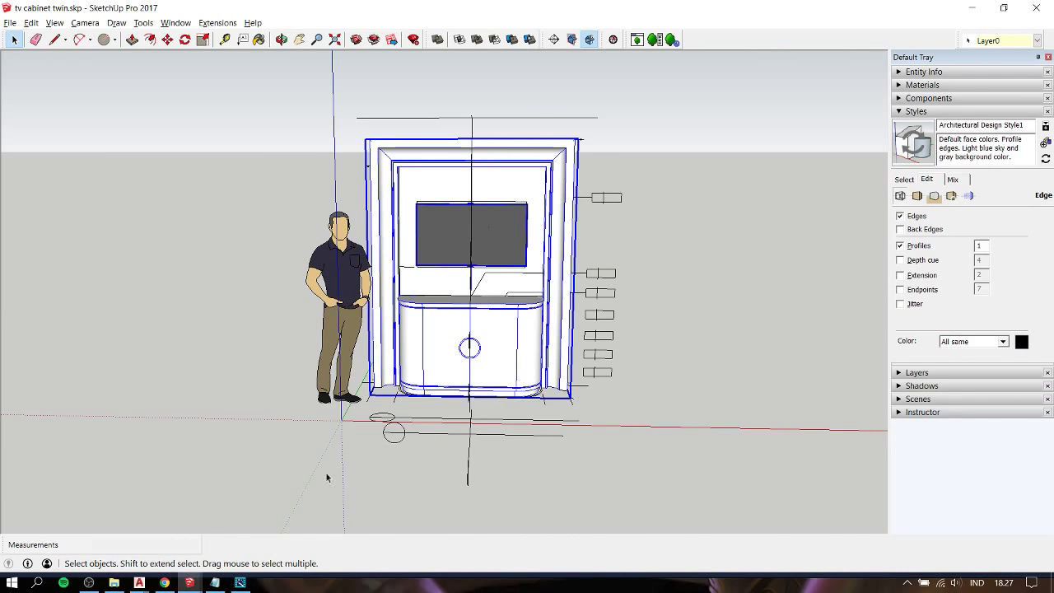
- Paste the copied cabinet group onto the floor of the presidential.skp room
click(190, 582)
click(239, 540)
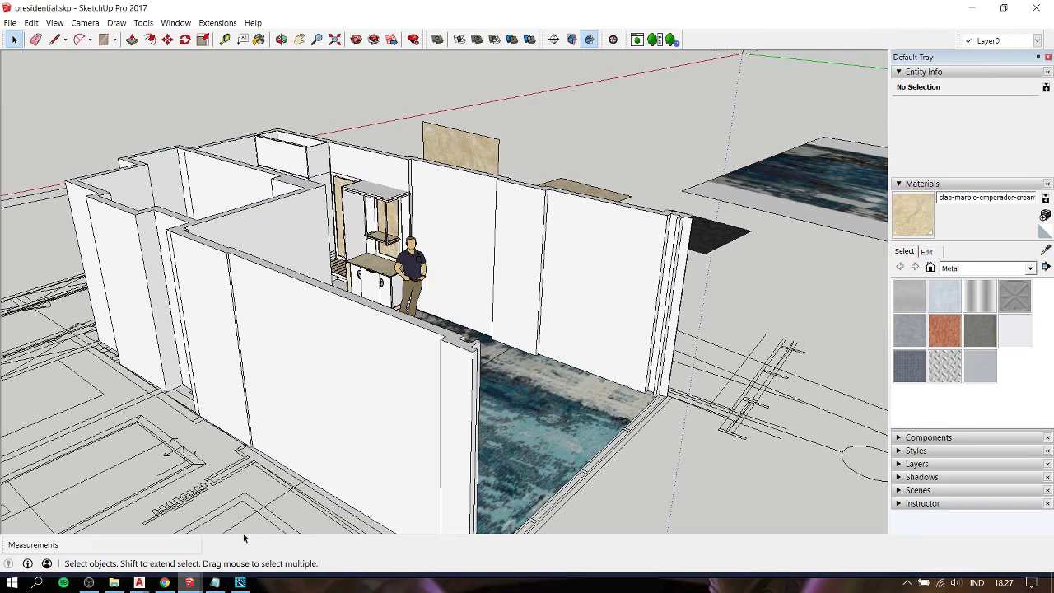
key(ctrl+v)
click(544, 384)
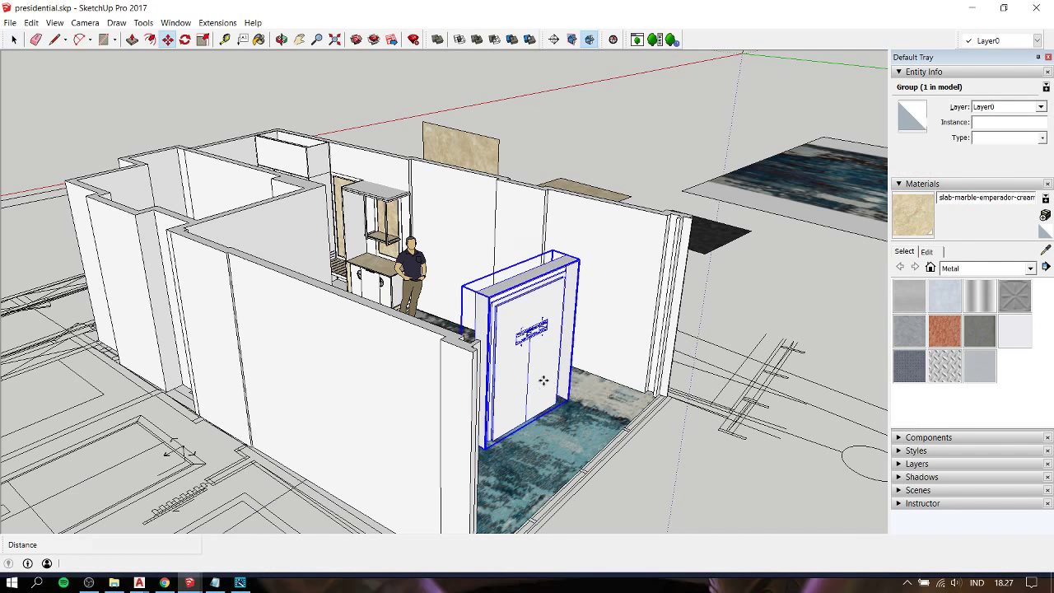
scroll(544, 381, up, 3)
mouse_move(624, 402)
middle_down()
mouse_move(641, 396)
mouse_move(519, 465)
middle_up()
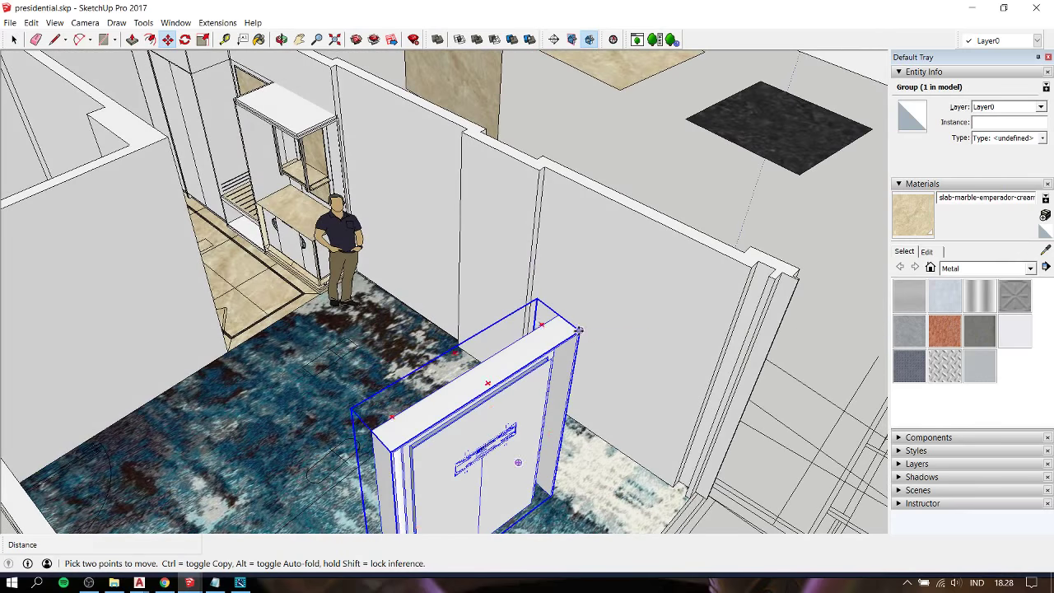
- Move the cabinet group by its corner to the top corner of the room wall
click(579, 329)
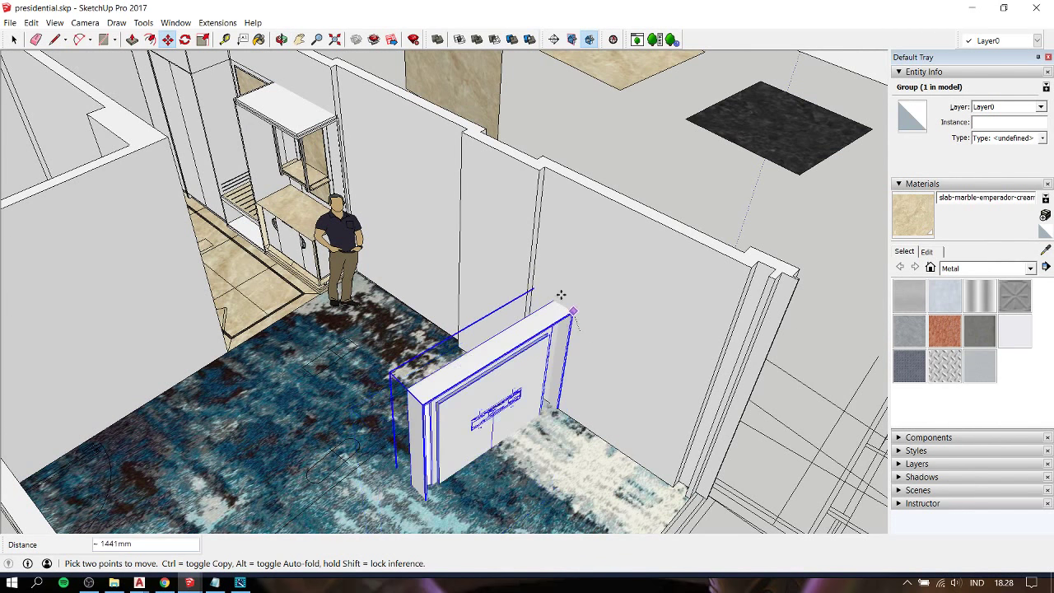
key(space)
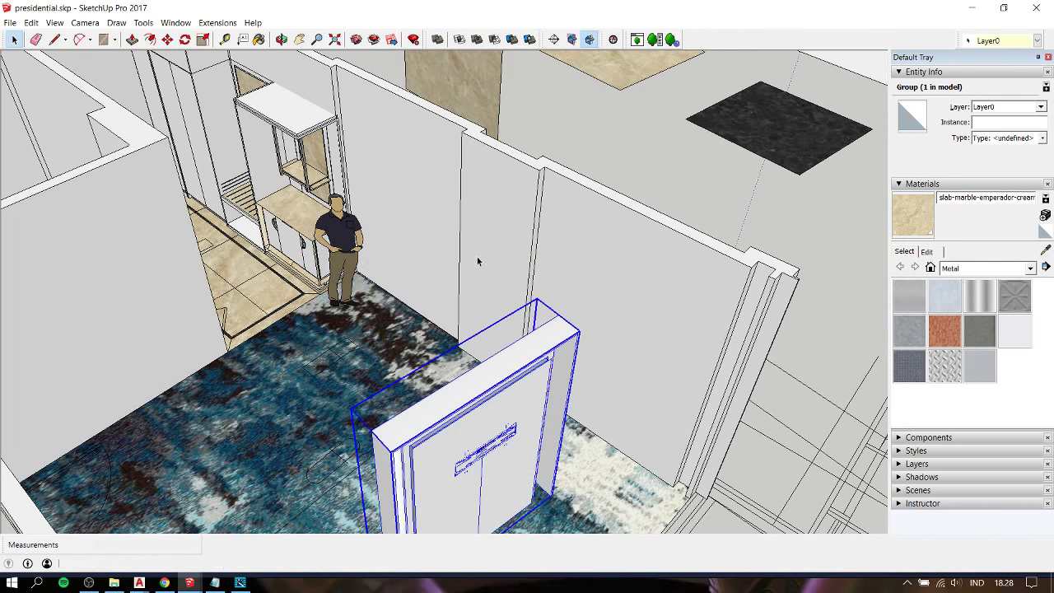
key(m)
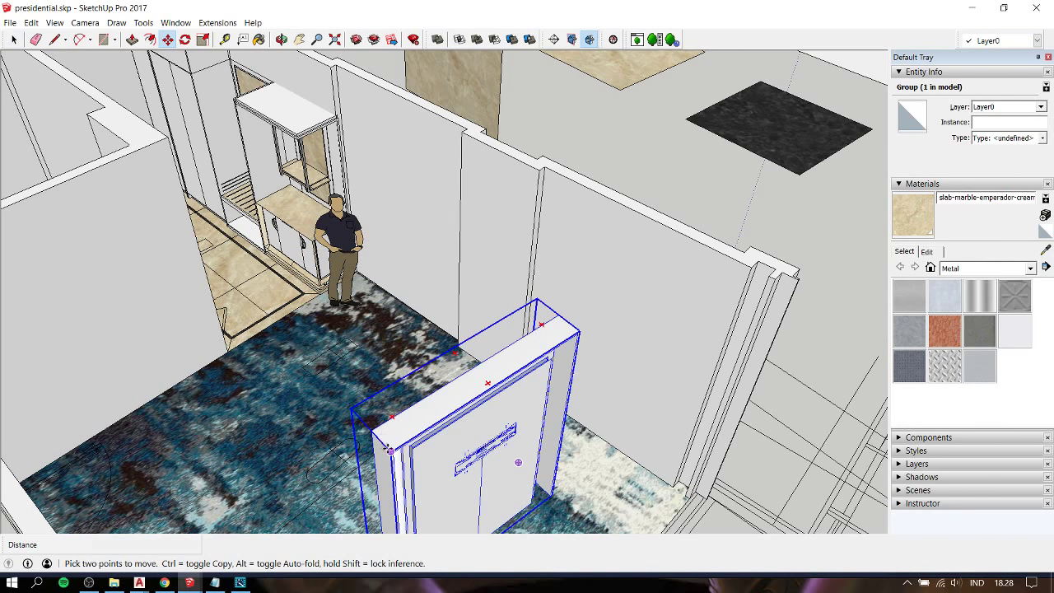
click(383, 445)
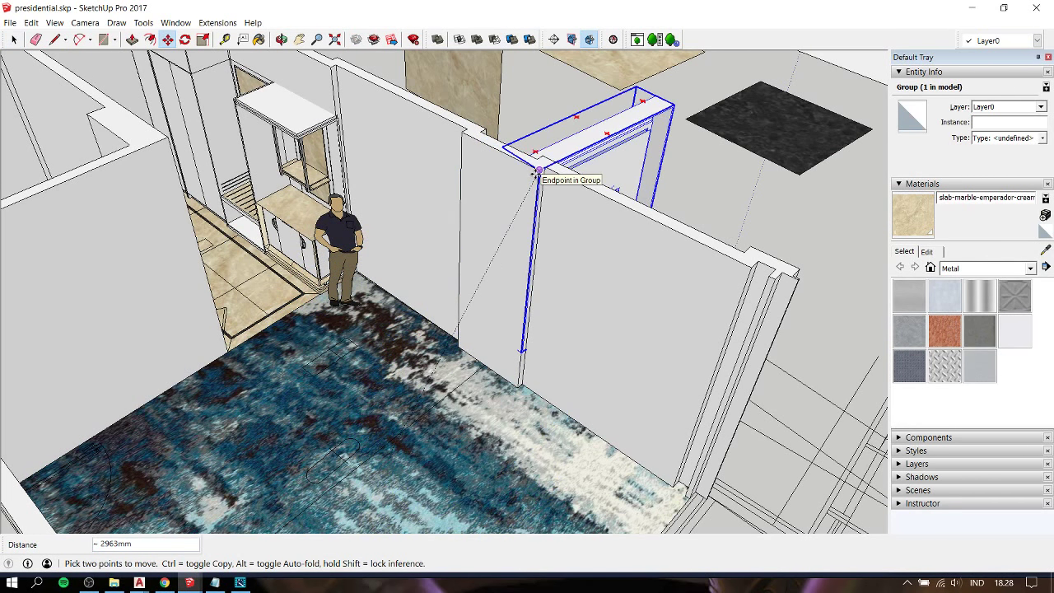
shift+middle_drag(534, 173, 506, 266)
scroll(506, 266, up, 2)
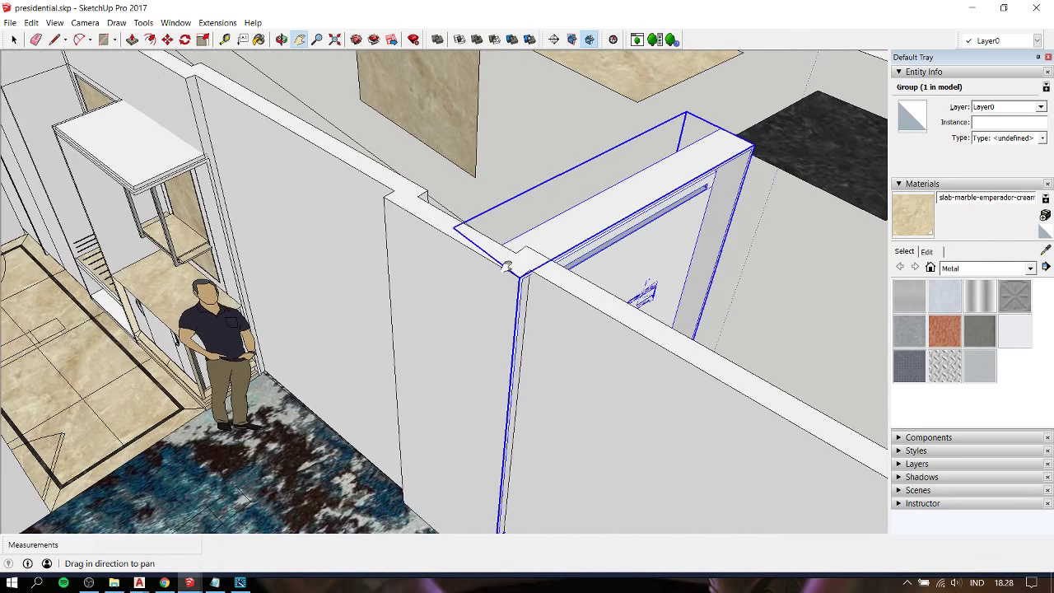
scroll(507, 266, up, 1)
- Rotate the cabinet about 90° around the wall corner to face the room, then move it flush to the wall
key(q)
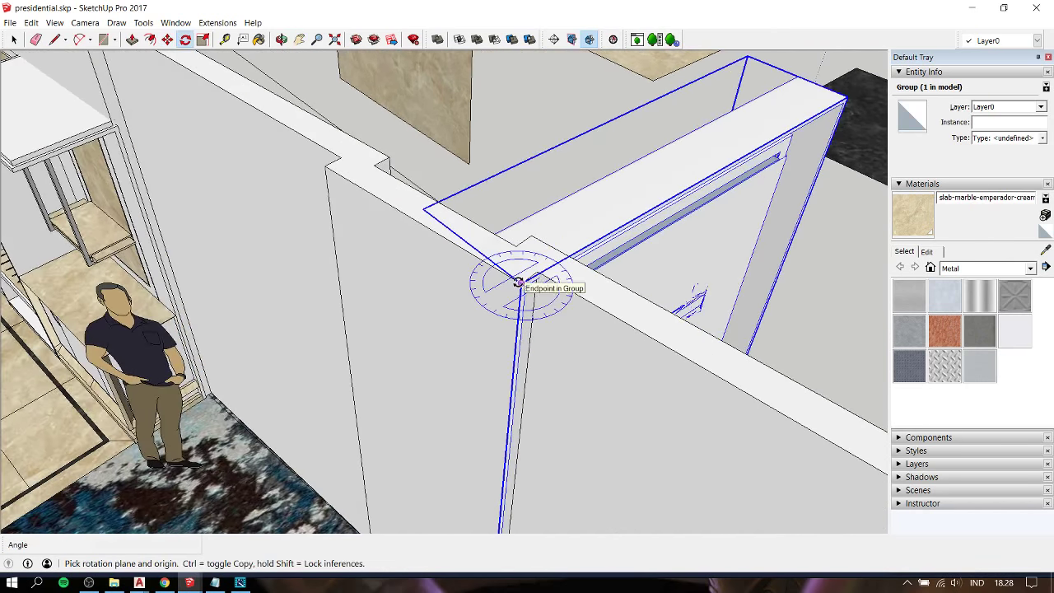
click(215, 582)
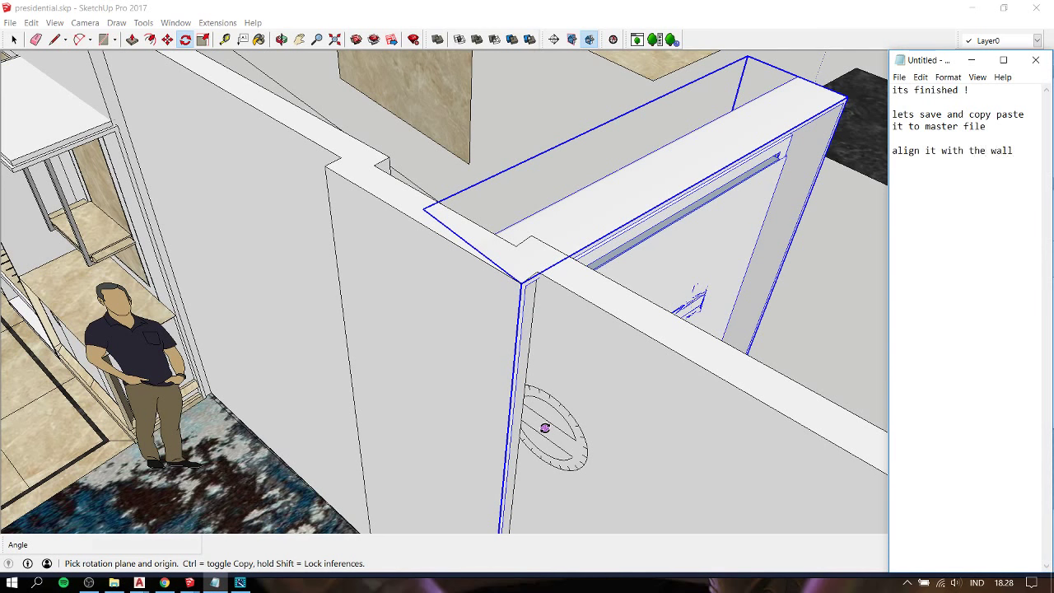
drag(520, 282, 652, 391)
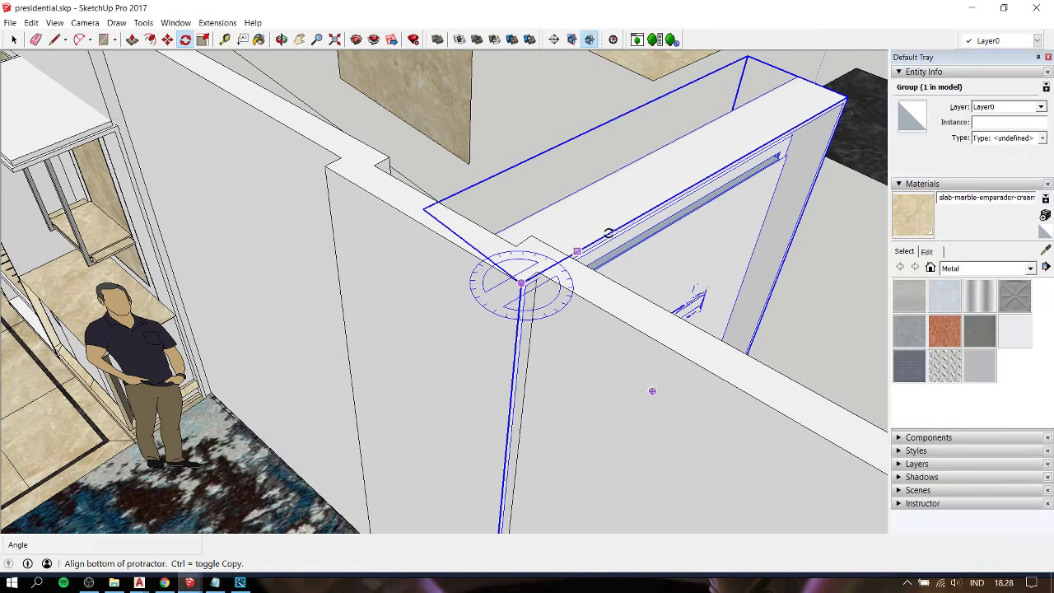
click(844, 100)
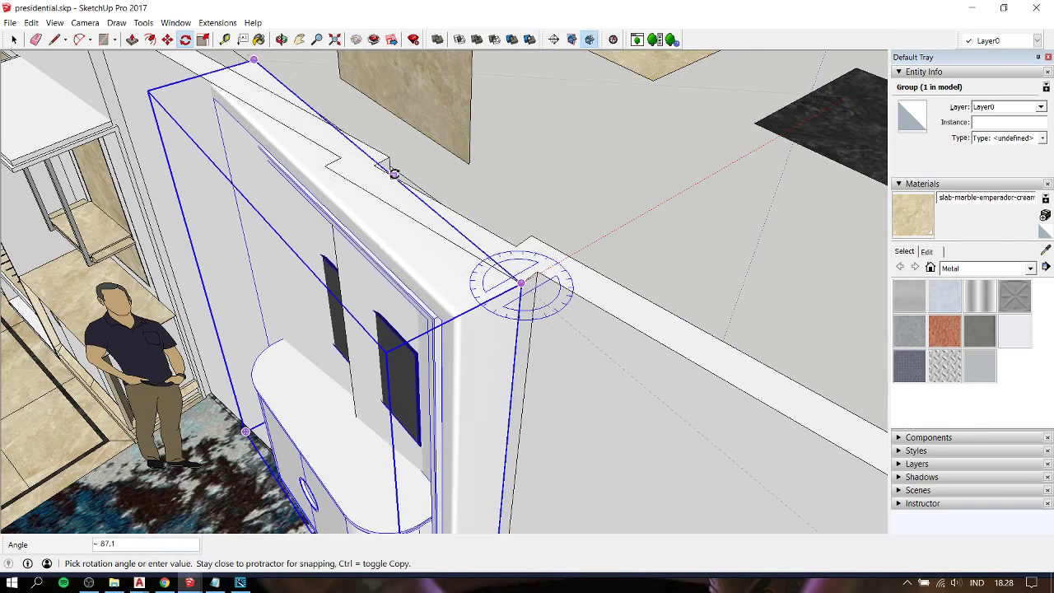
click(325, 170)
scroll(325, 170, down, 3)
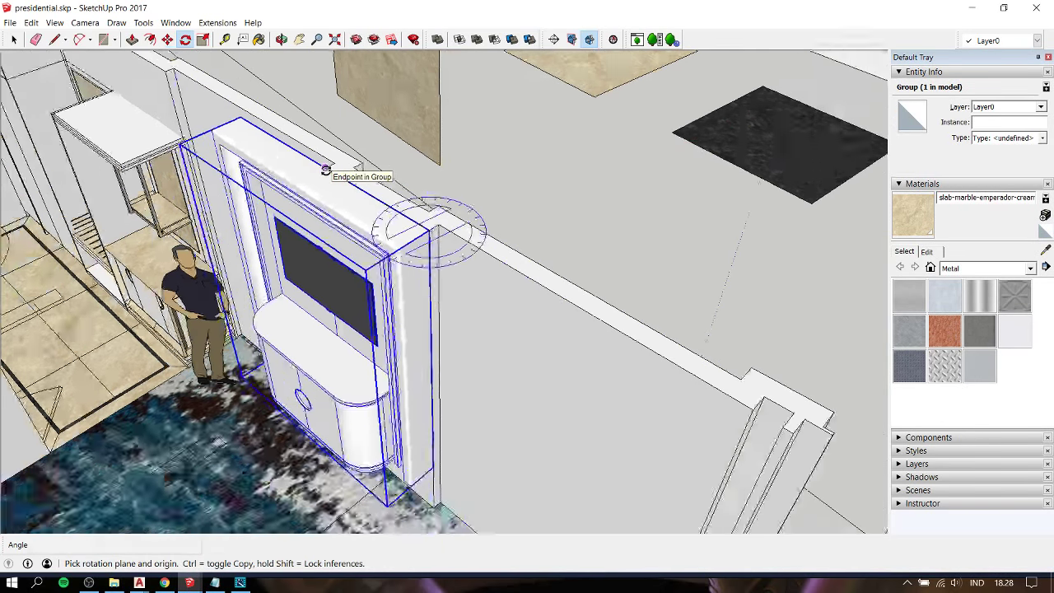
scroll(326, 170, down, 2)
mouse_move(325, 171)
middle_down()
mouse_move(424, 246)
mouse_move(473, 355)
middle_up()
scroll(439, 364, up, 3)
key(m)
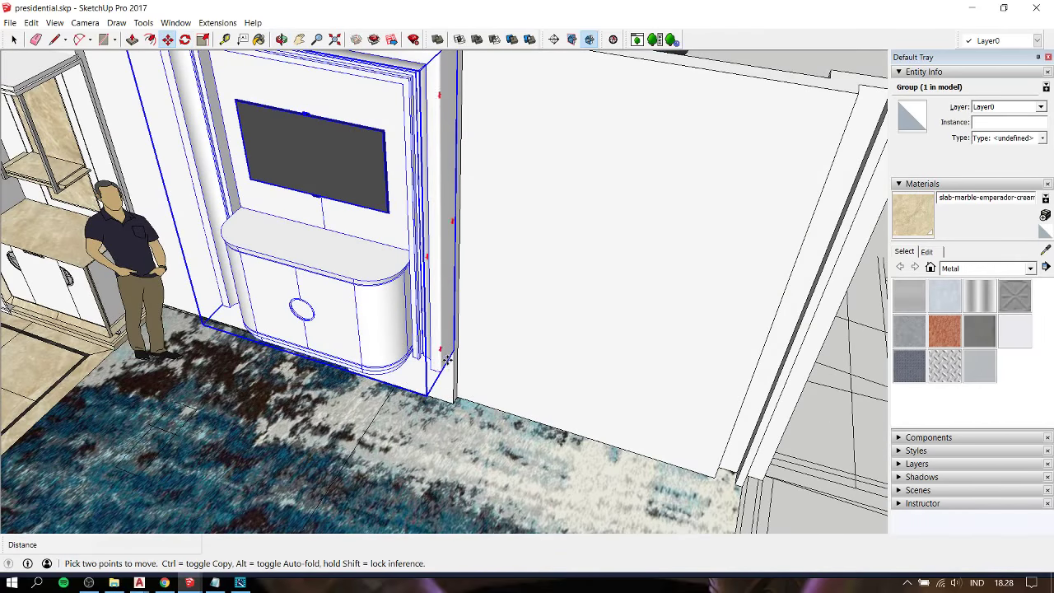
scroll(445, 360, down, 2)
scroll(513, 429, down, 2)
- Deselect the cabinet, review it from several angles in the room, and bring up the Notepad notes
scroll(591, 266, down, 2)
key(space)
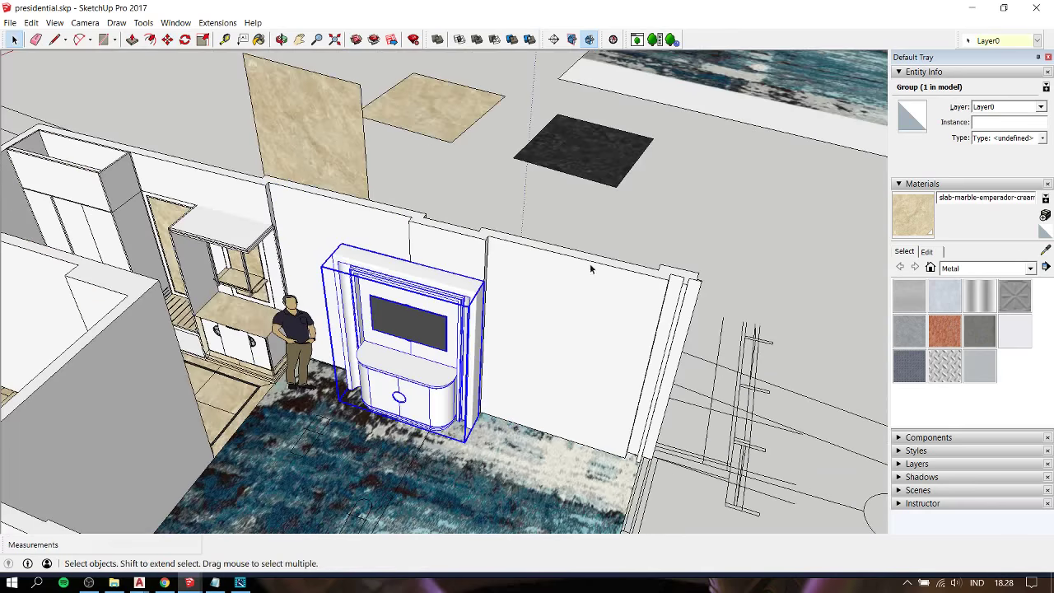
click(579, 245)
mouse_move(579, 245)
middle_down()
mouse_move(315, 191)
mouse_move(404, 180)
mouse_move(595, 200)
mouse_move(596, 228)
mouse_move(574, 248)
mouse_move(349, 257)
middle_up()
key(h)
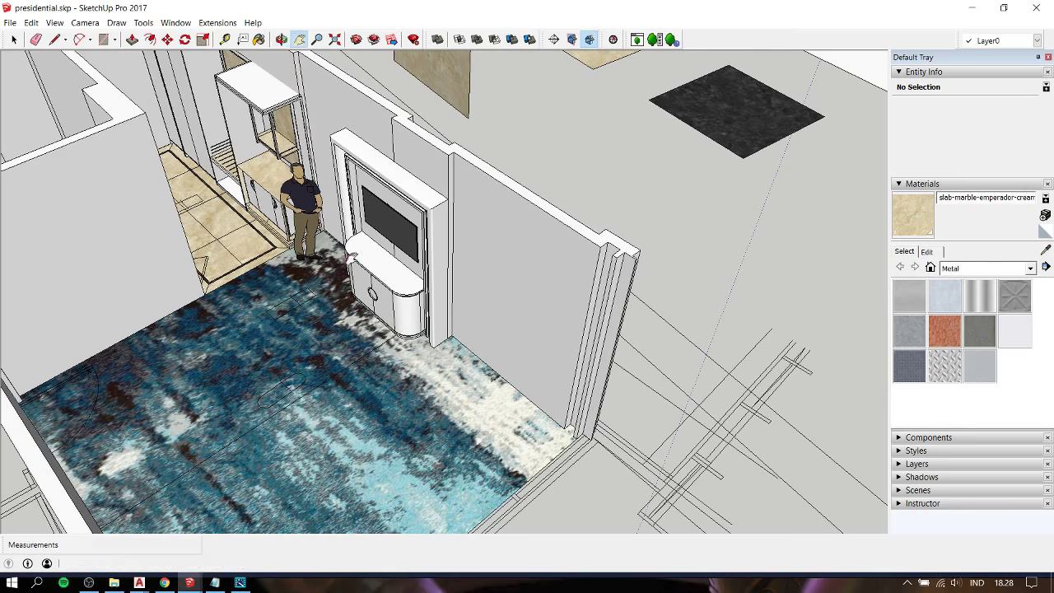
drag(353, 257, 413, 315)
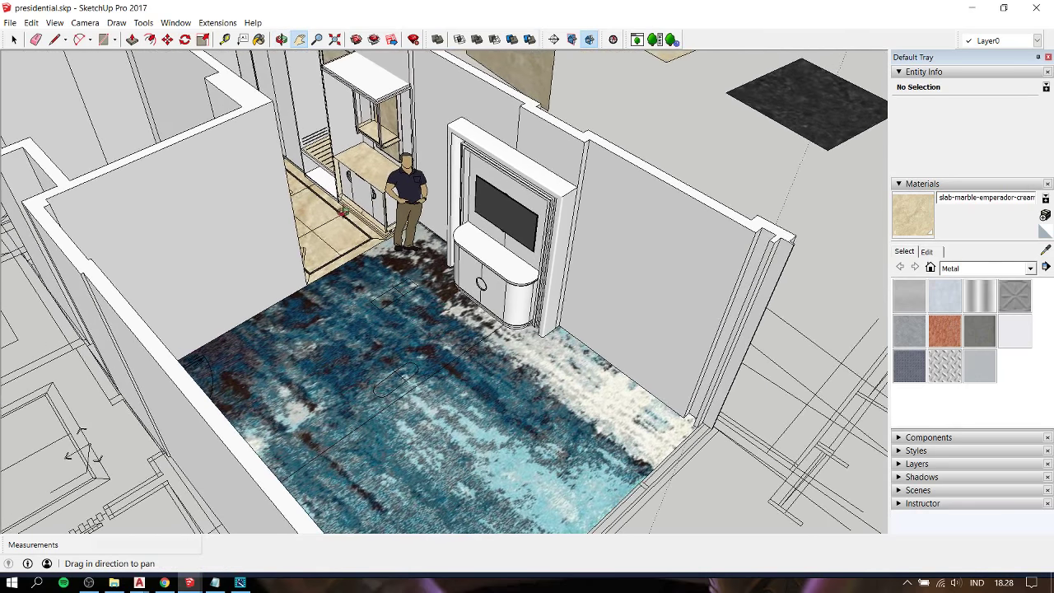
mouse_move(338, 210)
middle_down()
mouse_move(904, 278)
mouse_move(461, 165)
mouse_move(408, 130)
middle_up()
scroll(571, 243, up, 2)
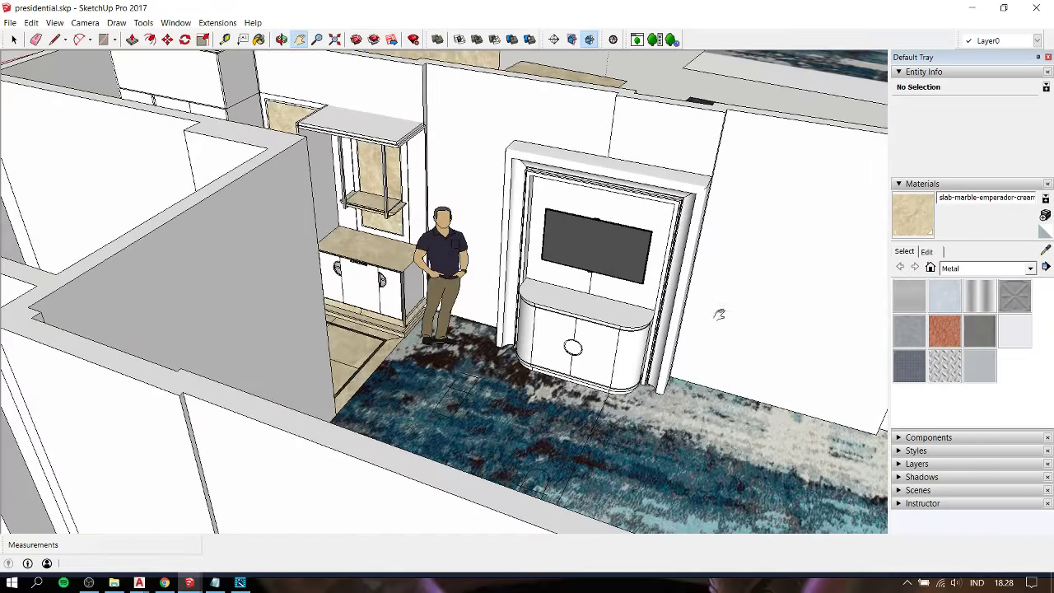
click(215, 582)
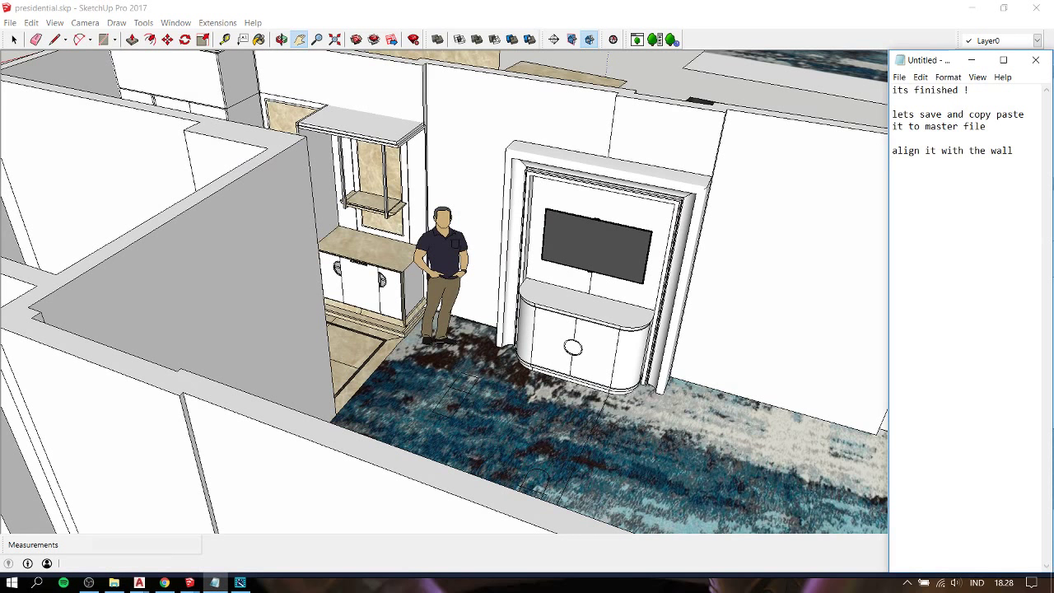
- Add the line 'give materials' below 'align it with the wall' in the notes
text(give )
text(a mo)
key(BackSpace)
key(BackSpace)
key(BackSpace)
key(BackSpace)
text(material)
text(s)
- Paint the cabinet countertop's top face with the cream marble material
click(662, 85)
scroll(589, 165, up, 2)
mouse_move(575, 186)
middle_down()
mouse_move(546, 205)
mouse_move(529, 201)
middle_up()
key(b)
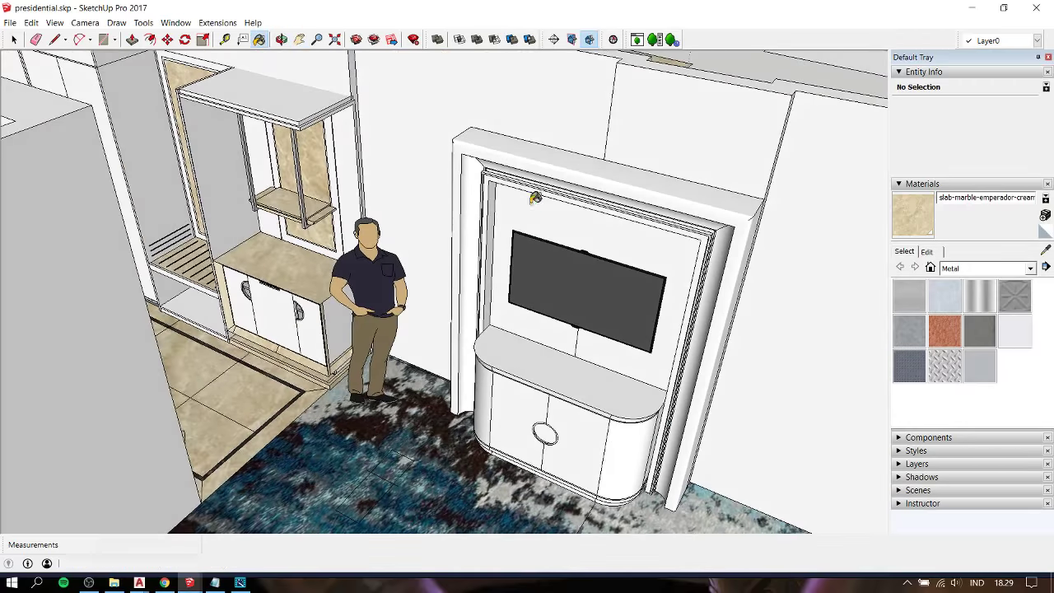
key(space)
scroll(531, 376, up, 2)
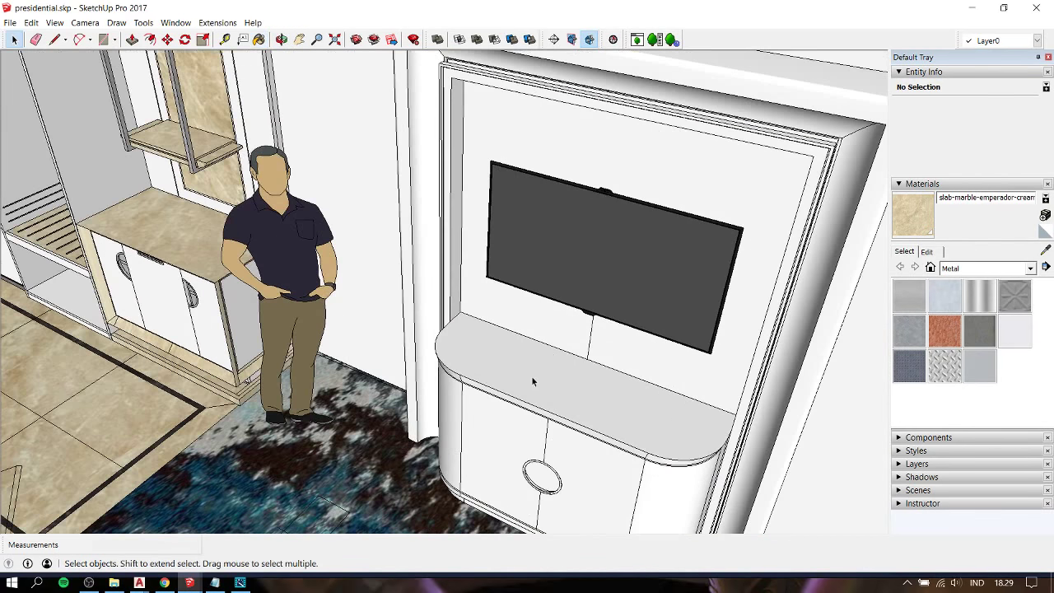
double_click(530, 378)
scroll(530, 380, up, 2)
click(531, 383)
key(b)
click(535, 375)
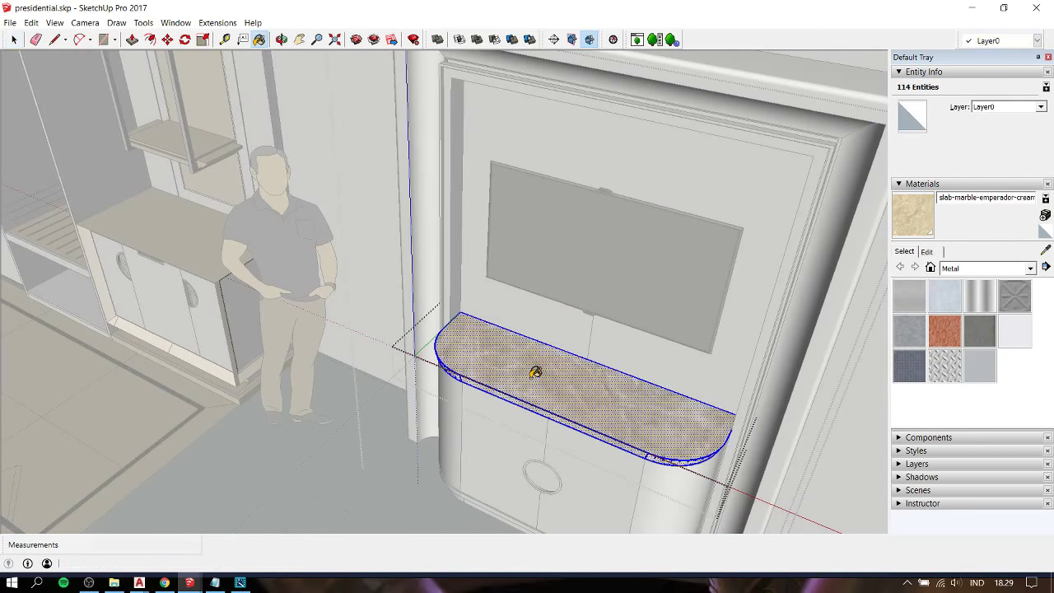
key(space)
key(Escape)
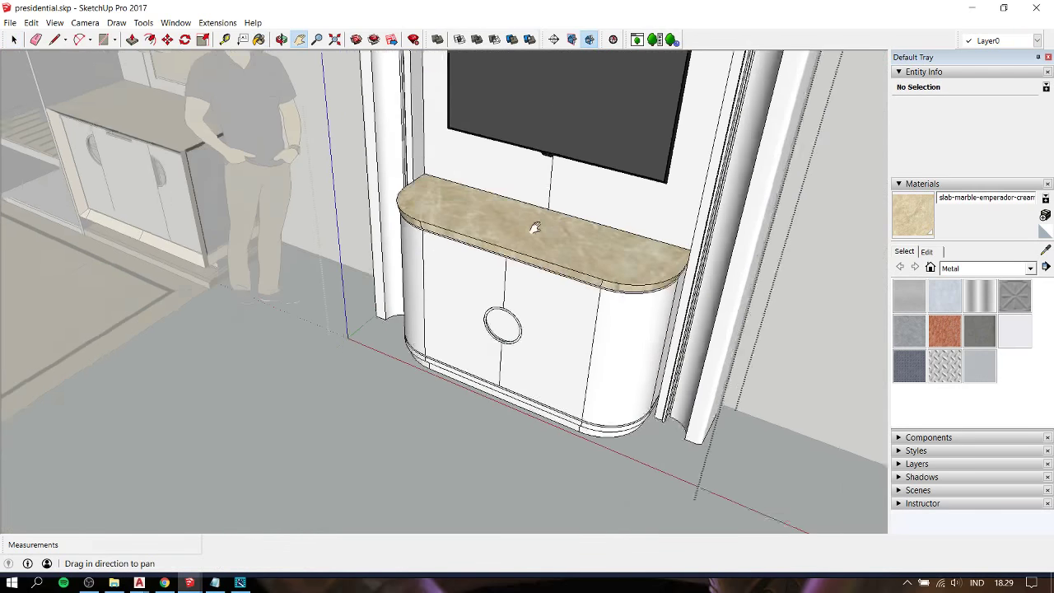
- Paint the cabinet plinth with the slab-marble-emperador-cream material
shift+middle_drag(560, 394, 560, 362)
scroll(560, 362, up, 3)
scroll(560, 364, down, 3)
middle_drag(541, 273, 541, 236)
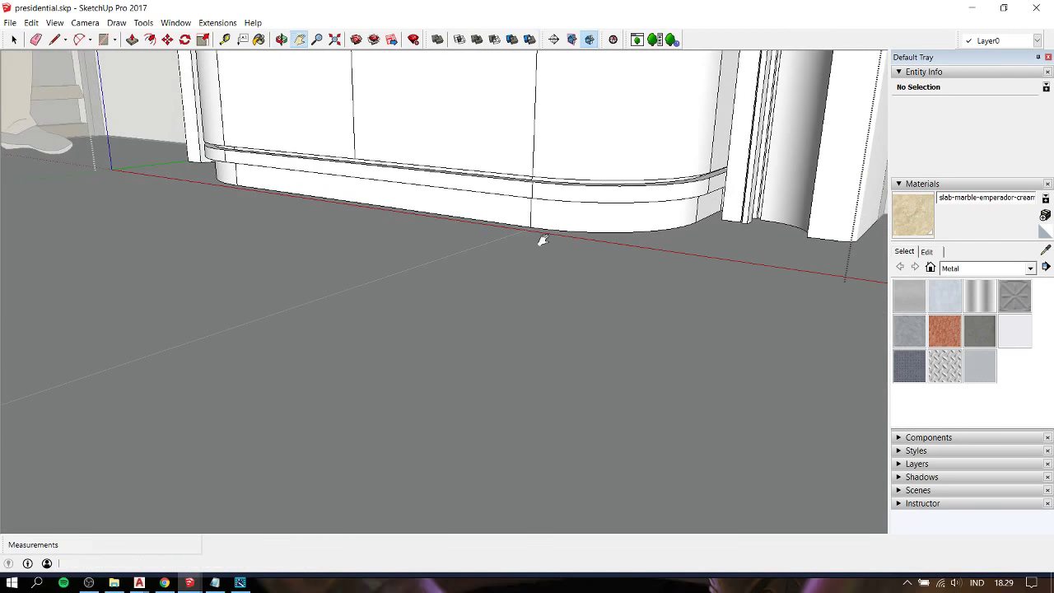
double_click(545, 225)
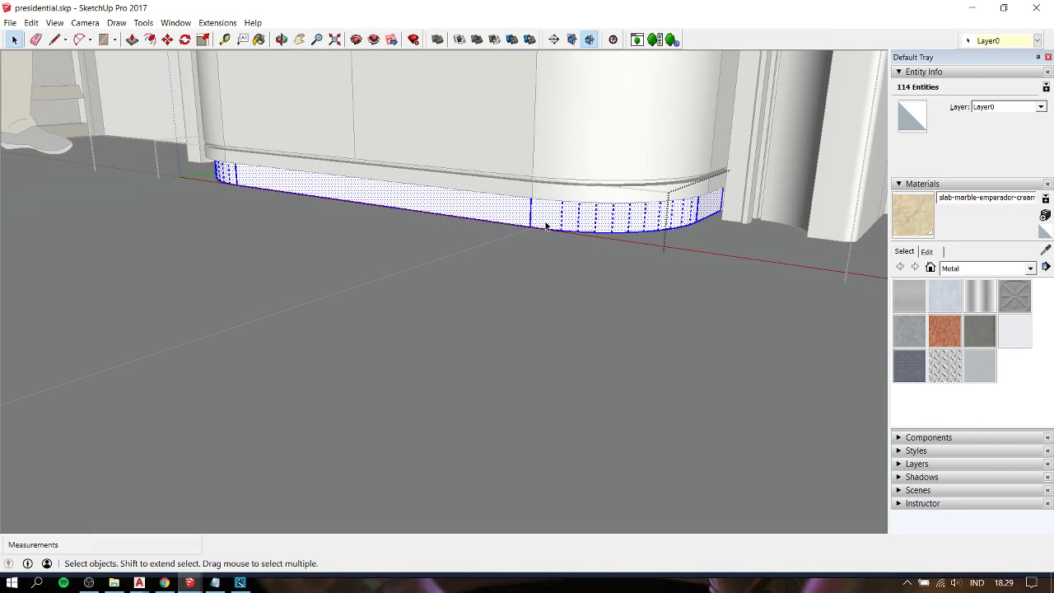
key(b)
click(549, 217)
key(space)
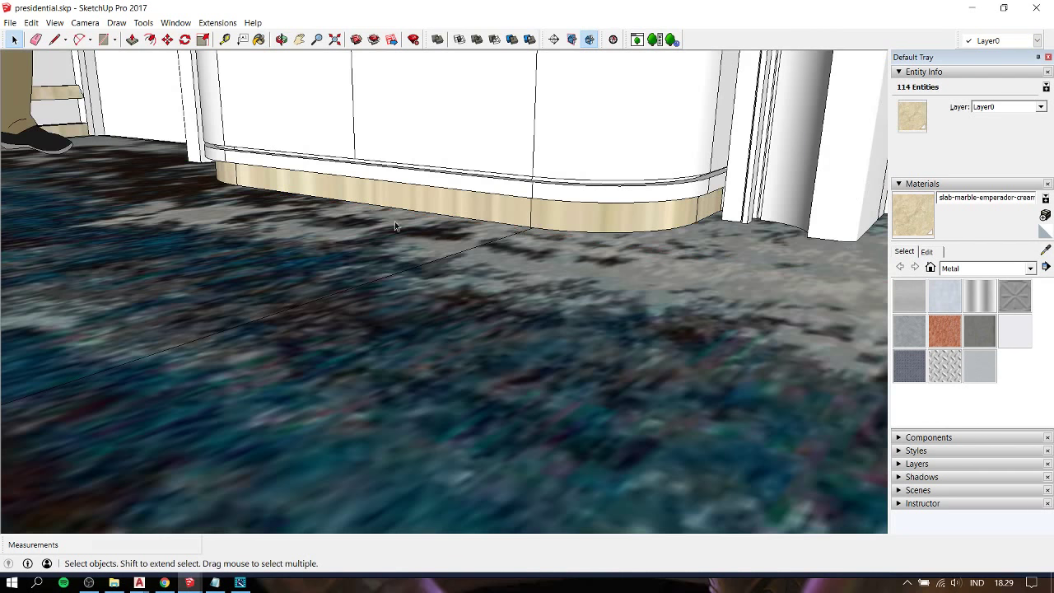
click(394, 221)
- Zoom to the whole model, orbit and pan around the cabinet wall, then bring up the notes
middle_drag(394, 221, 447, 287)
key(shift+z)
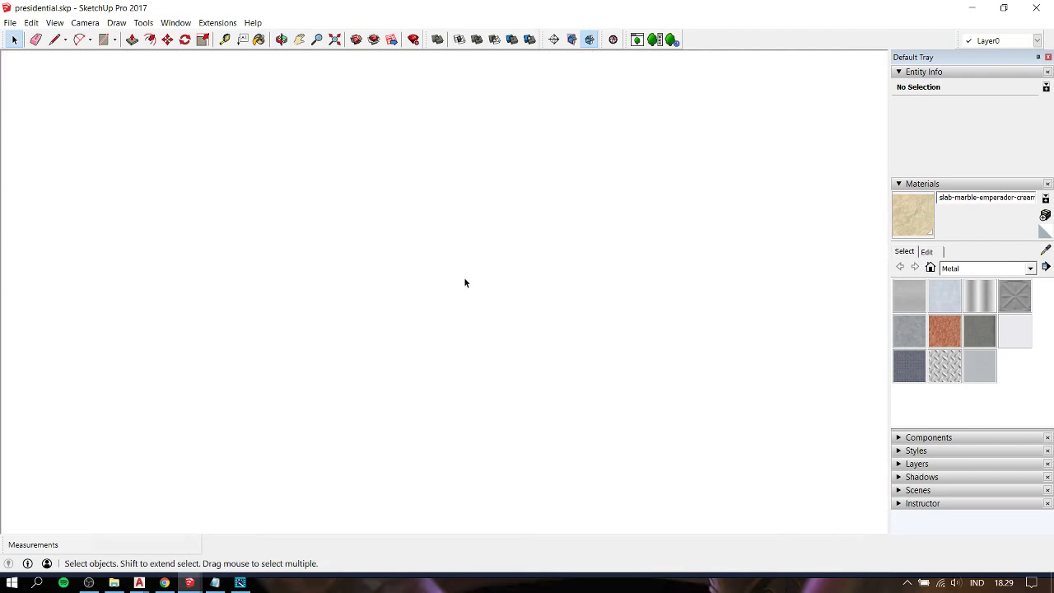
key(h)
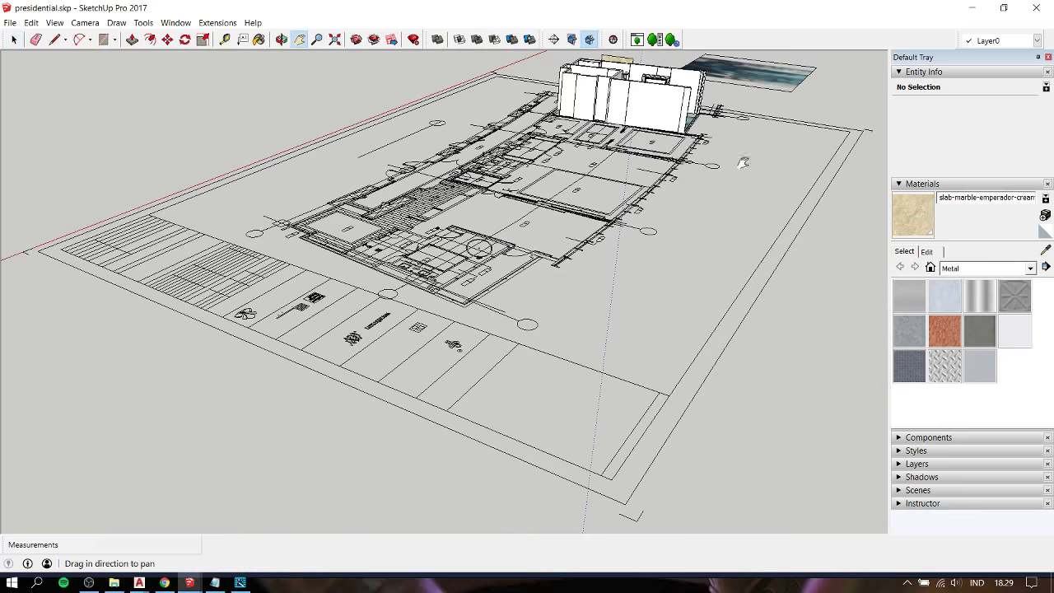
scroll(305, 277, up, 5)
scroll(338, 186, up, 3)
scroll(337, 185, up, 3)
scroll(396, 231, up, 3)
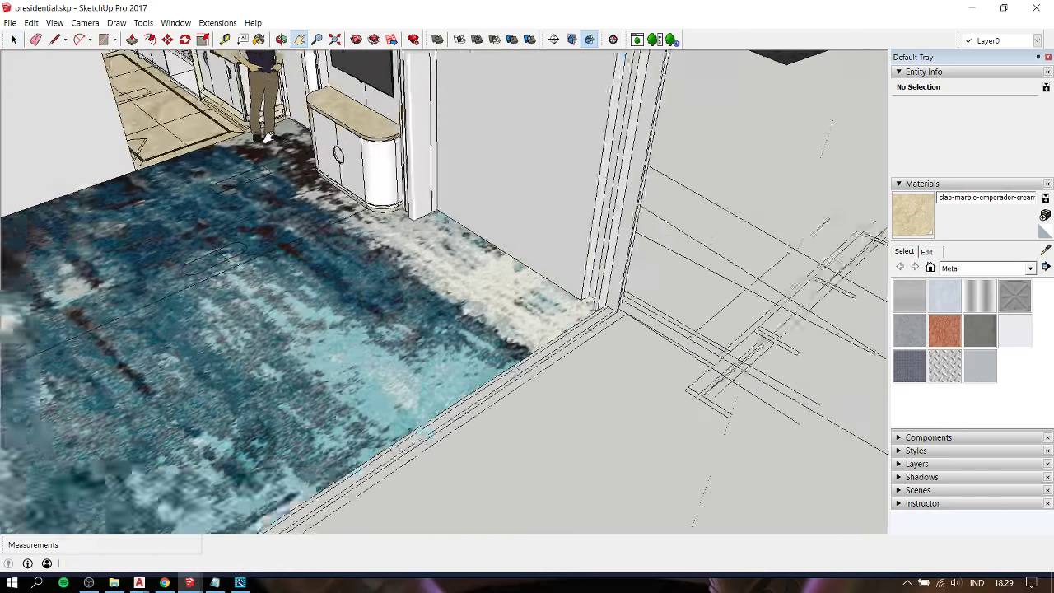
scroll(453, 263, up, 2)
key(o)
mouse_move(456, 268)
mouse_down()
mouse_move(327, 227)
mouse_move(462, 248)
mouse_up()
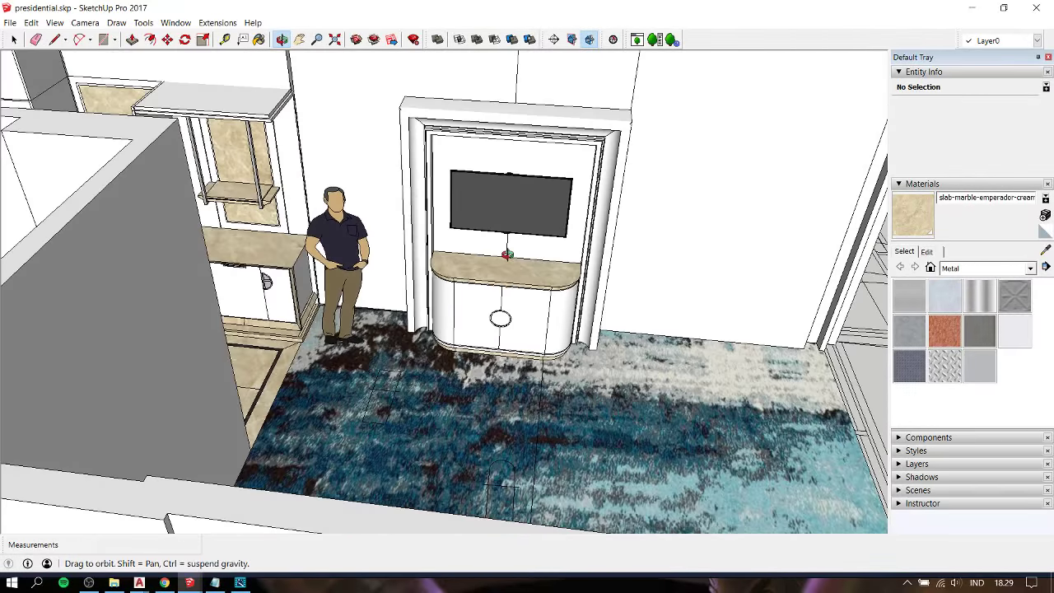
key(h)
drag(494, 215, 391, 288)
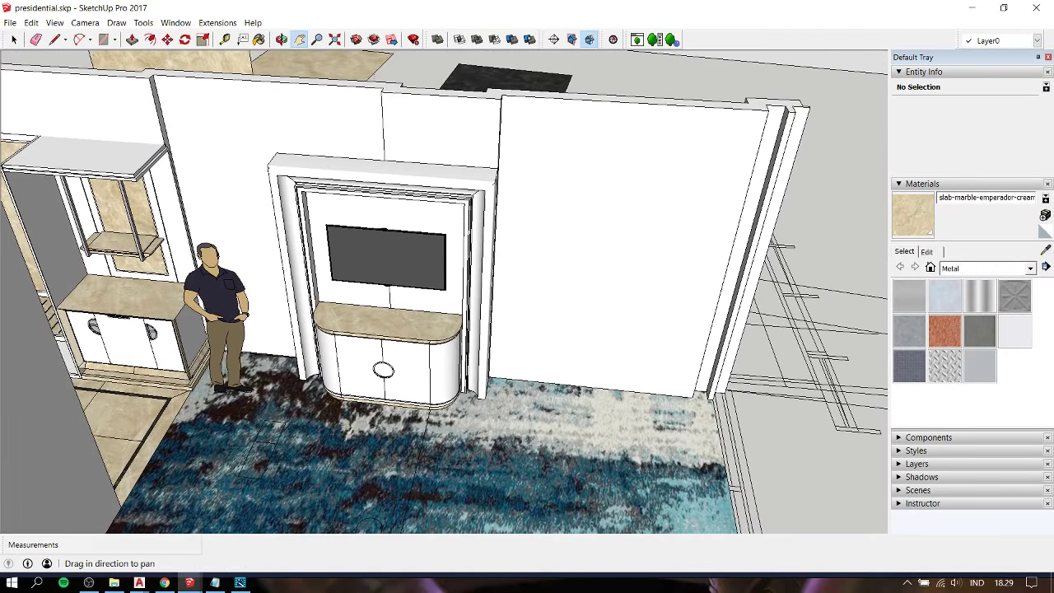
click(216, 584)
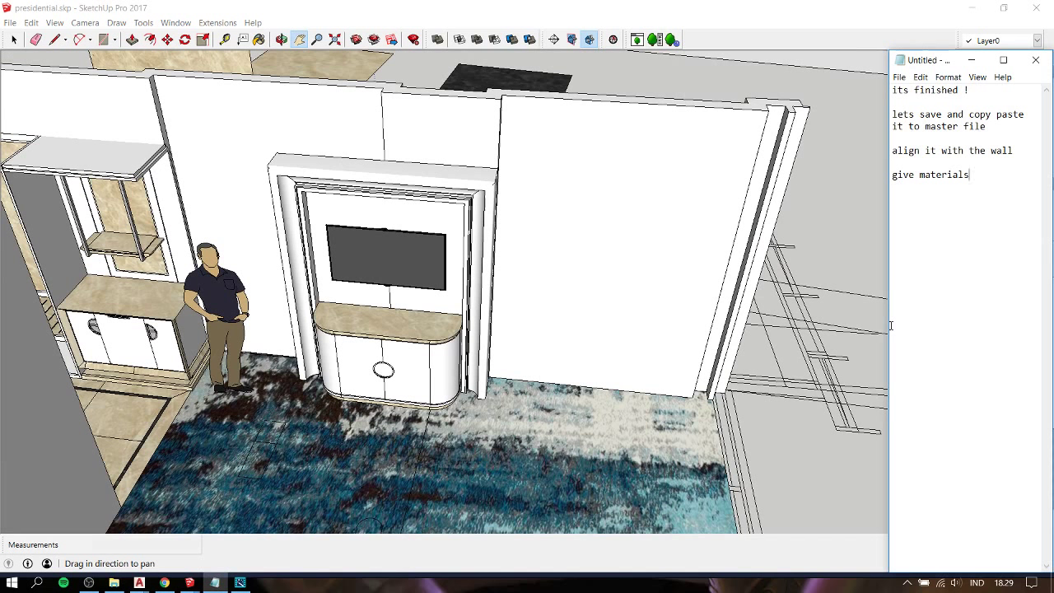
- Type 'aaaand its done' under 'give materials' in the notes, then trim the extra text
text(aaaand )
text(its done)
key(Return)
key(BackSpace)
key(BackSpace)
key(BackSpace)
key(BackSpace)
key(BackSpace)
key(BackSpace)
key(BackSpace)
key(BackSpace)
key(BackSpace)
key(BackSpace)
key(BackSpace)
key(BackSpace)
- Sample the Aluminum material from the other cabinet's door handle
click(661, 62)
scroll(206, 247, up, 3)
scroll(190, 271, up, 3)
scroll(179, 292, up, 3)
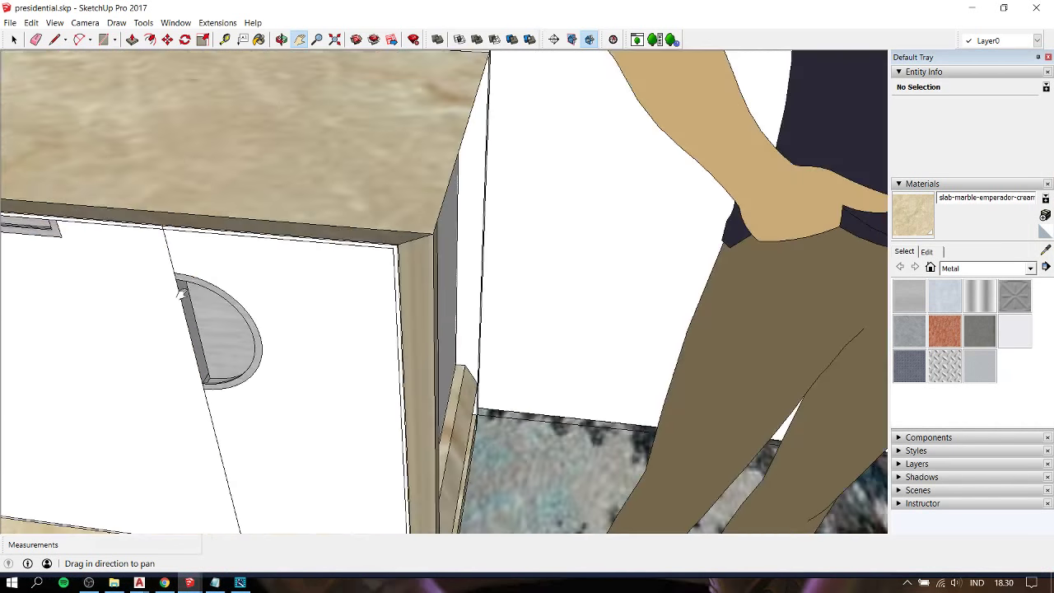
key(b)
alt+click(220, 285)
scroll(222, 284, down, 3)
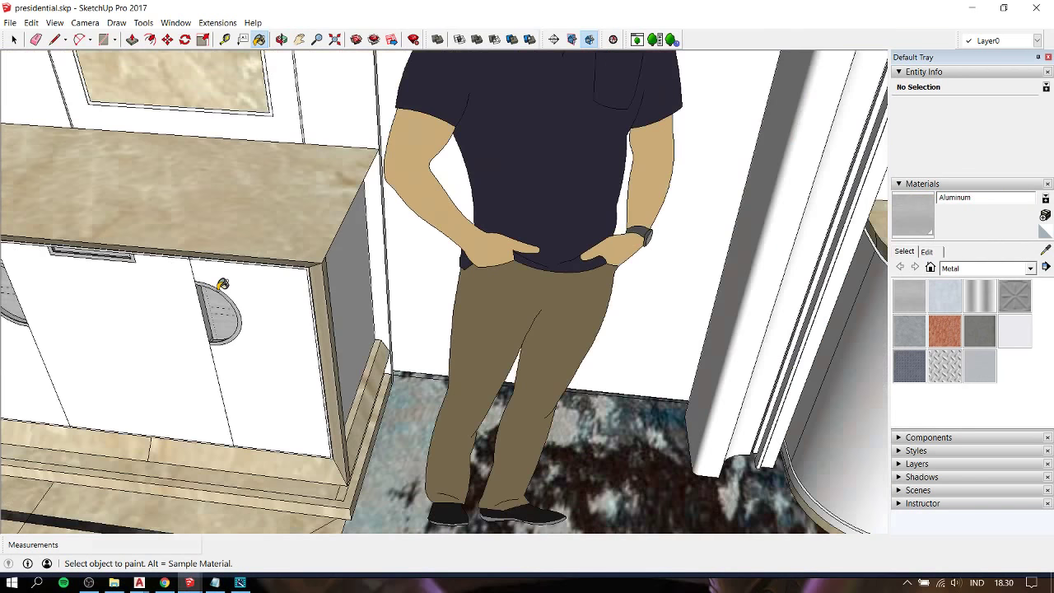
scroll(223, 285, down, 3)
- Select the TV cabinet's round door handle and paint it Aluminum
key(h)
drag(700, 379, 445, 395)
scroll(444, 393, up, 3)
scroll(444, 393, up, 3)
key(space)
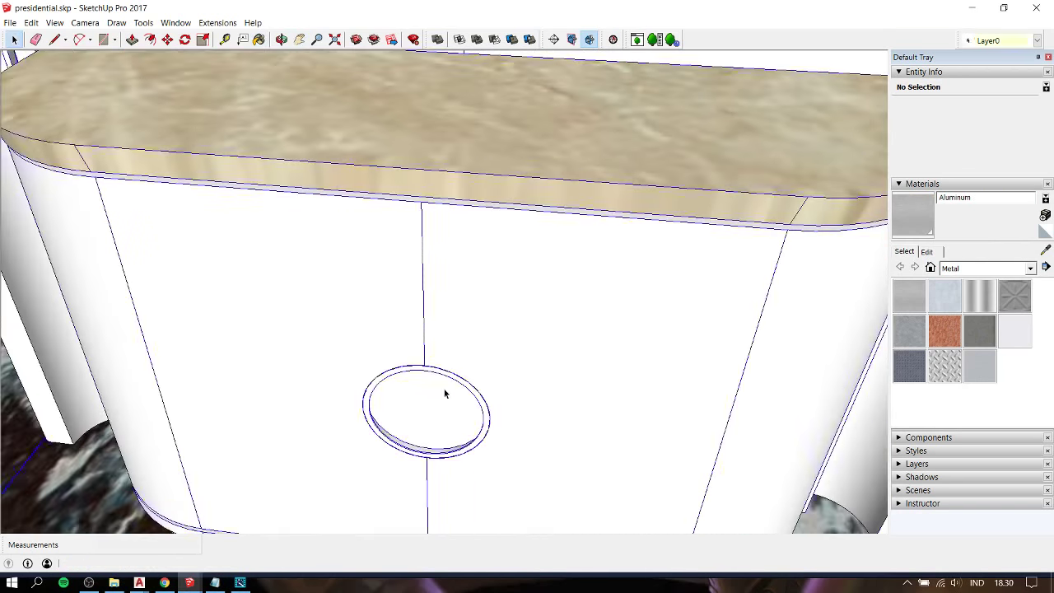
triple_click(444, 394)
middle_drag(444, 393, 454, 282)
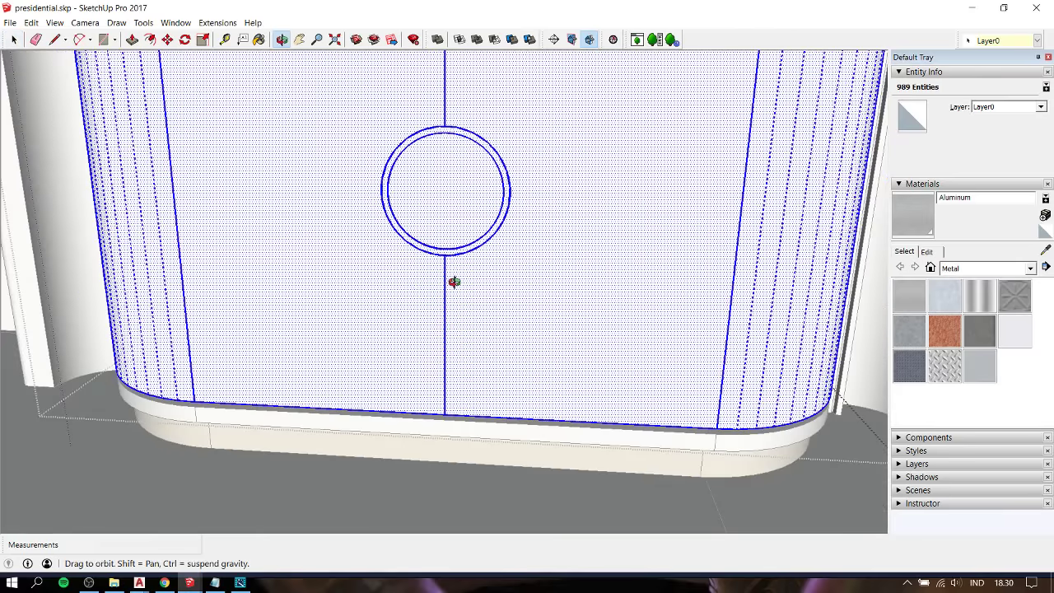
drag(353, 96, 532, 292)
key(b)
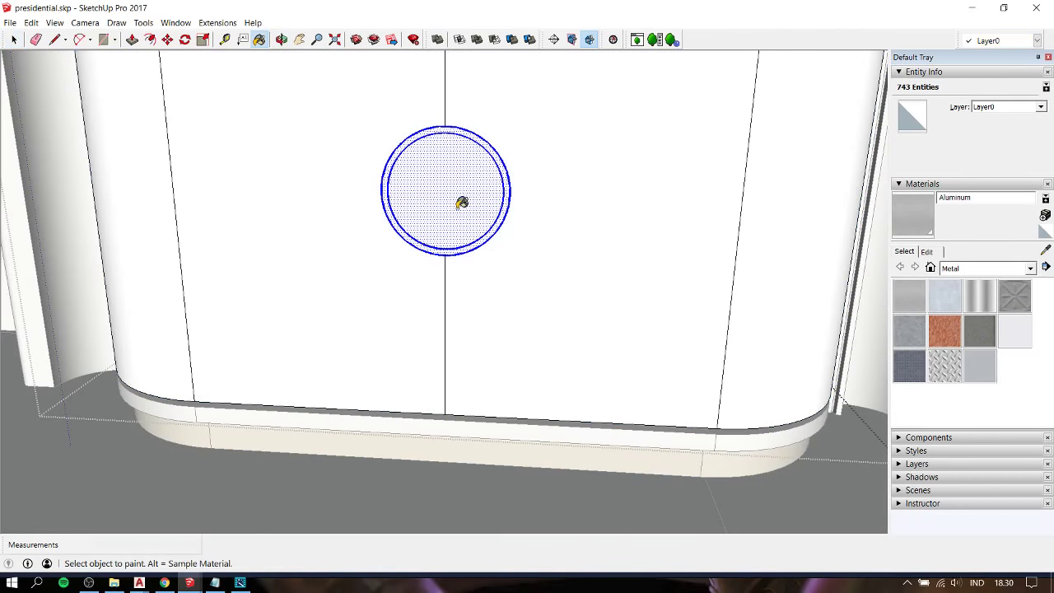
click(461, 203)
key(space)
- Orbit out to a high overview of the room and bring the notes back up
middle_drag(560, 176, 513, 299)
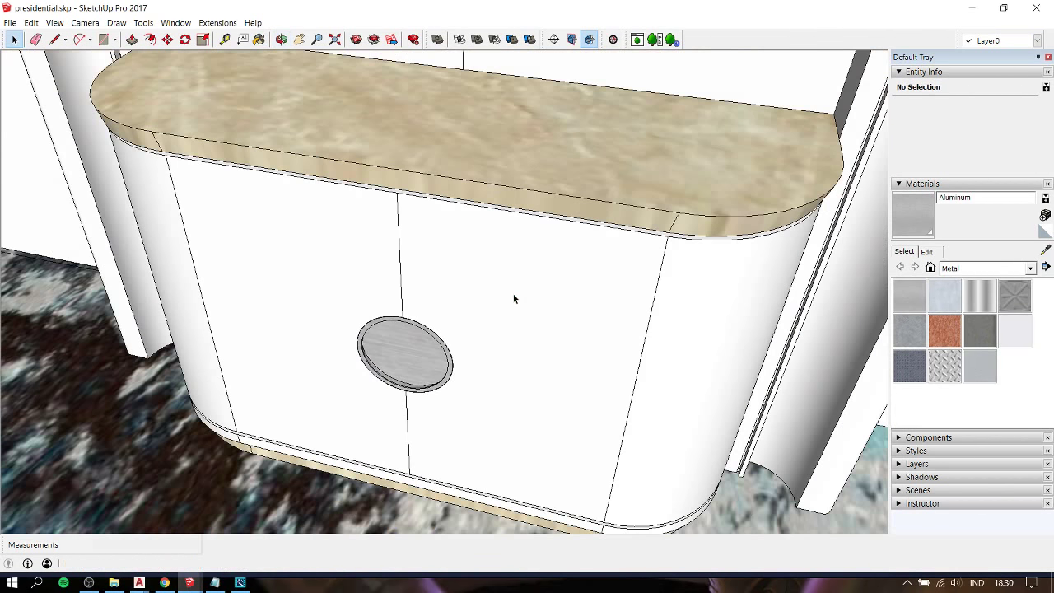
scroll(513, 299, down, 5)
scroll(513, 299, down, 2)
scroll(513, 299, down, 3)
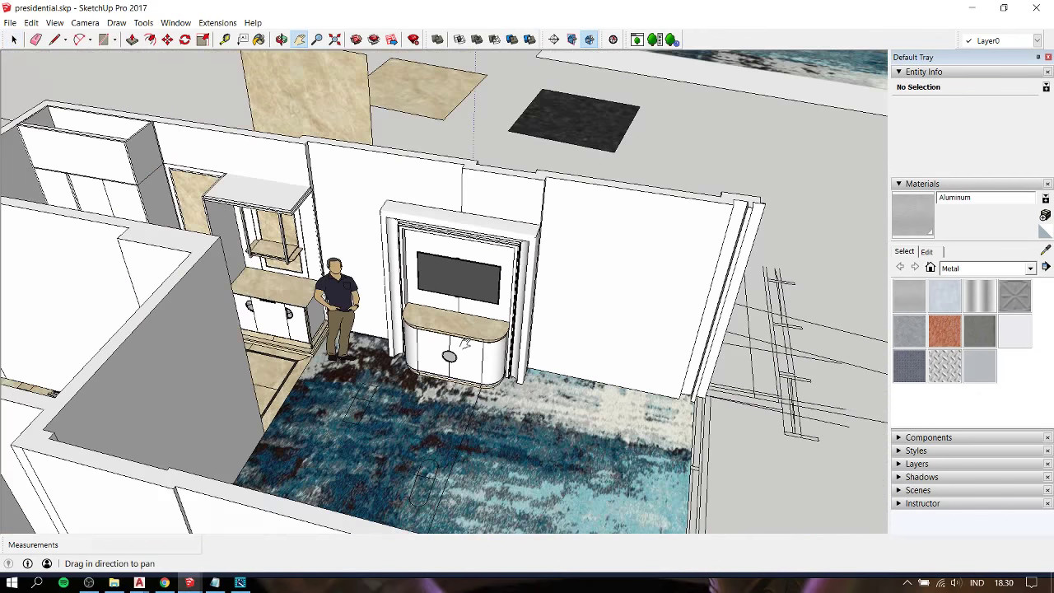
middle_drag(513, 298, 682, 207)
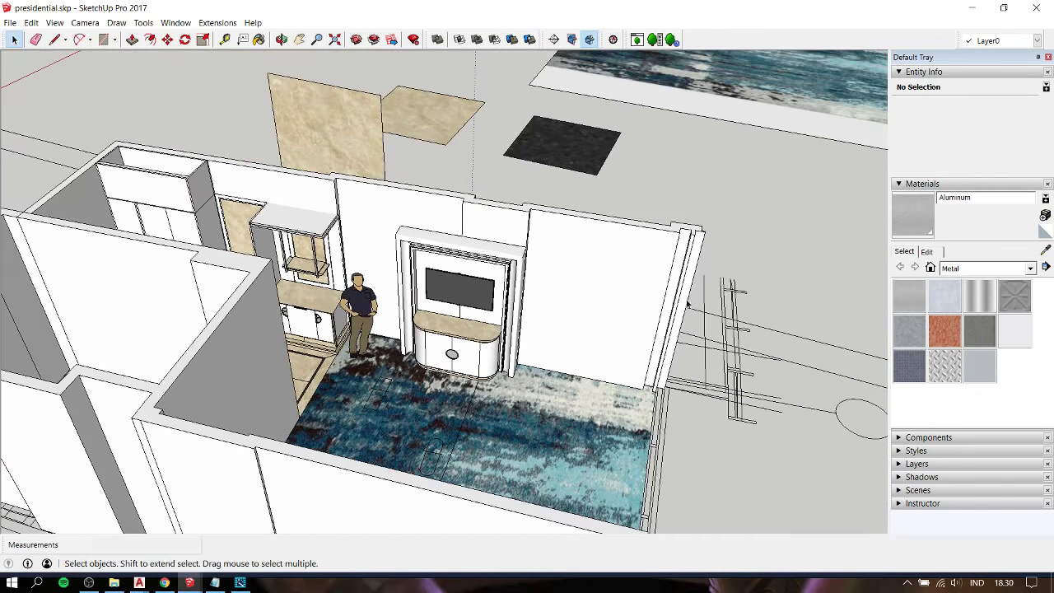
click(215, 582)
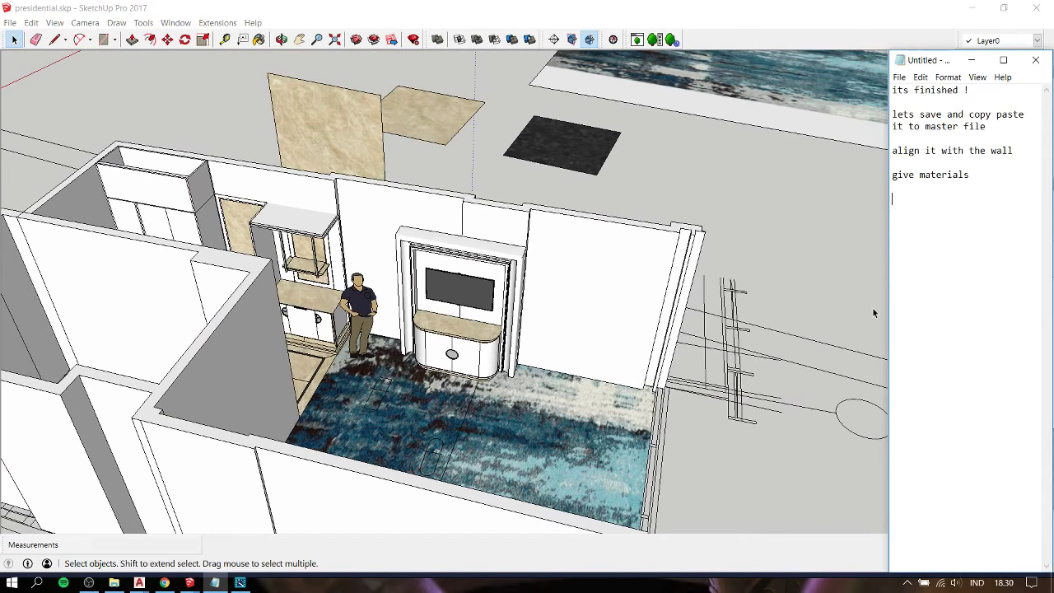
- Type the closing notes: 'ok done!', thanks for watching, a like-and-subscribe request, and 'byeee byeeeee ^_^'
text(ok done!)
key(Return)
key(Return)
text(thank you)
text( for watch)
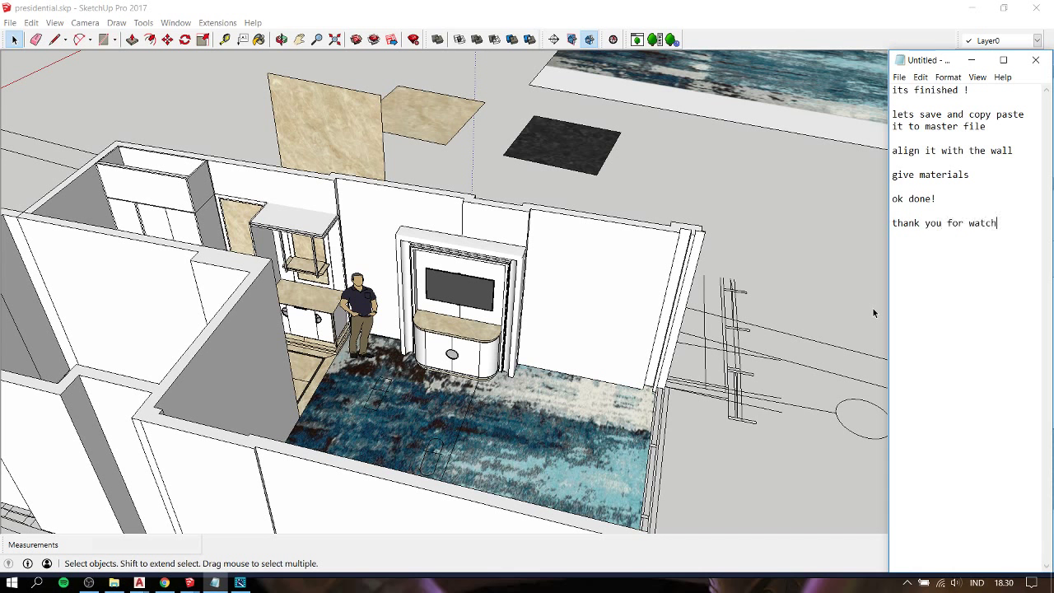
text(ing )
text(do)
text( you)
text( like this )
text(video ?)
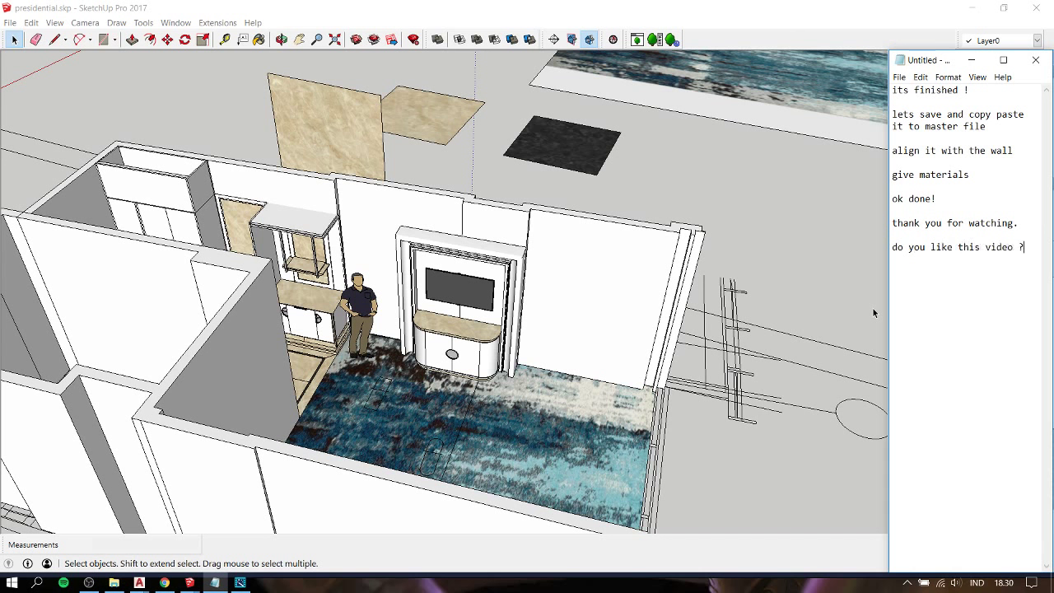
text(if you)
text( do)
text(, please )
text(hi)
text(t the)
text(ike b)
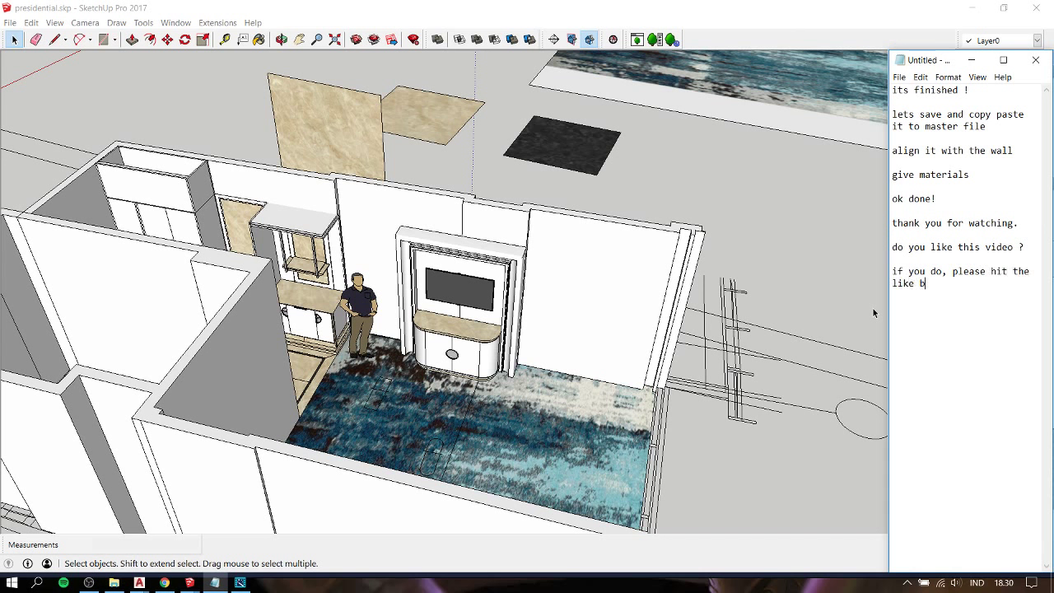
text(utton)
text(. a)
text(nd dont)
text( forget)
text( tosub)
text(scribe)
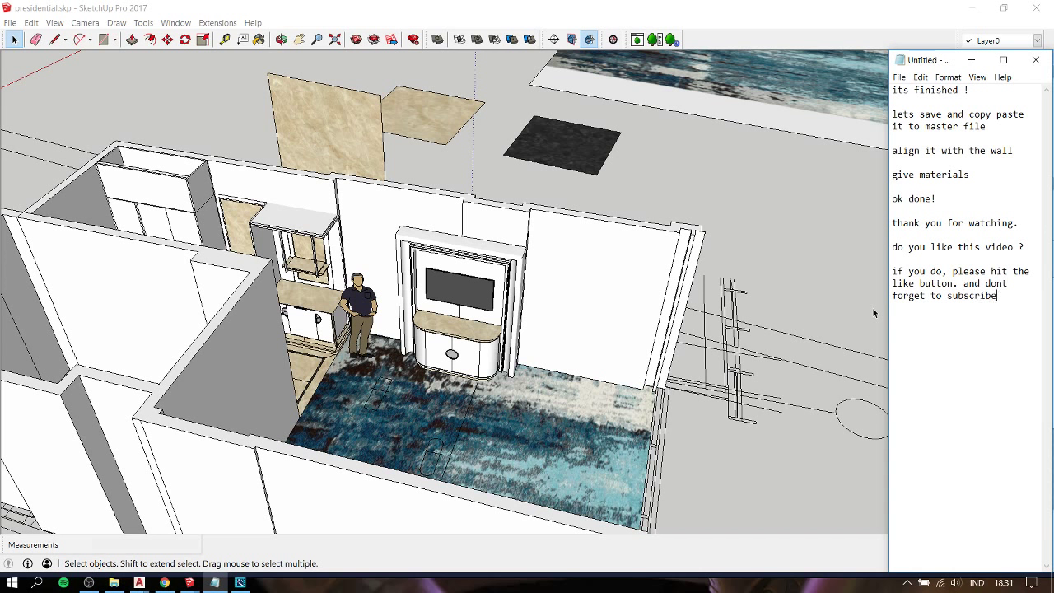
text(!)
key(Return)
key(Return)
text(tha)
text(y)
text(e)
text(ee bye)
text(eeee)
text(^_^)
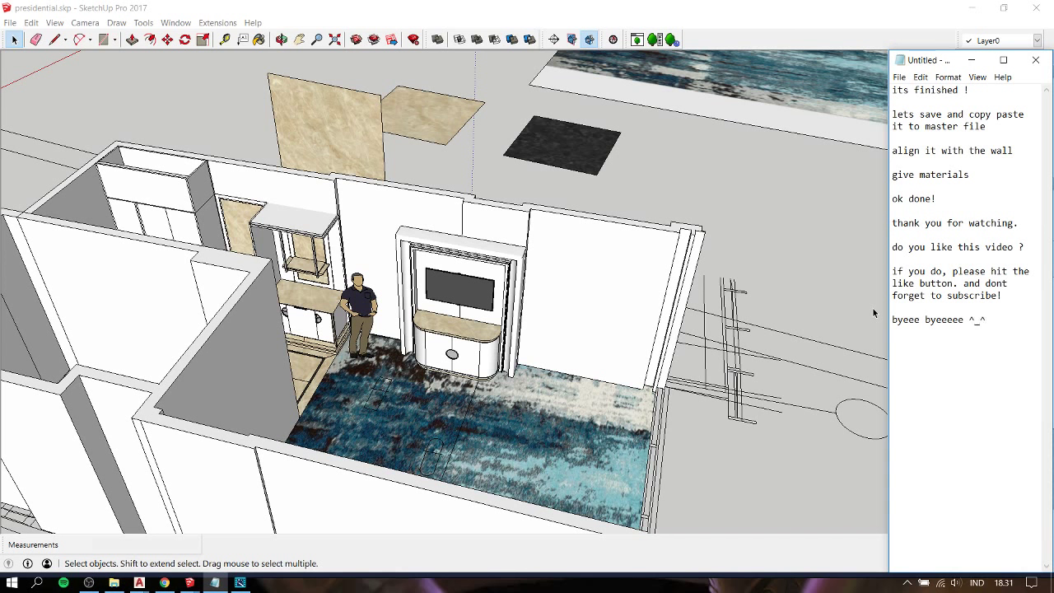